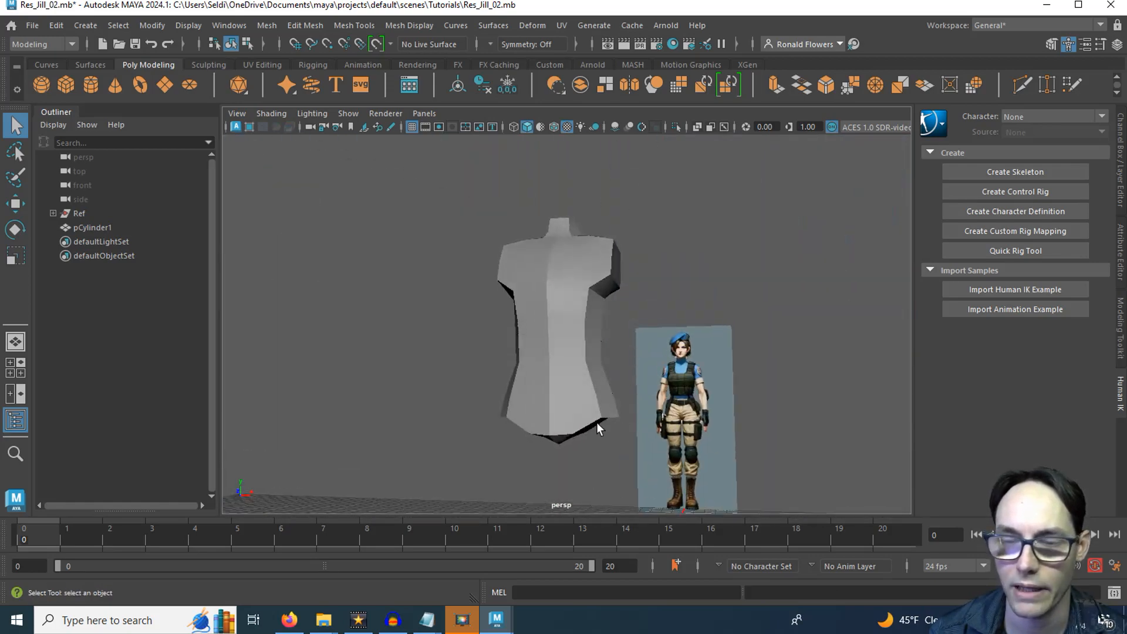
- Save the scene as a new version named Res_Jill_03.mb
left_click_drag(609, 433, 508, 339, "alt")
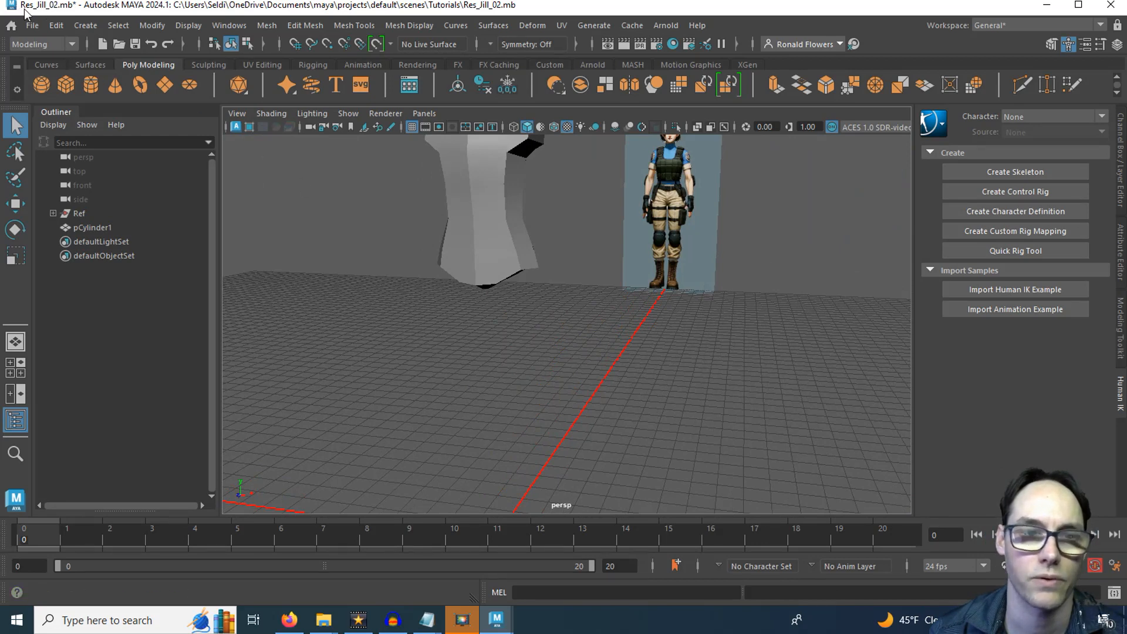
left_click(25, 26)
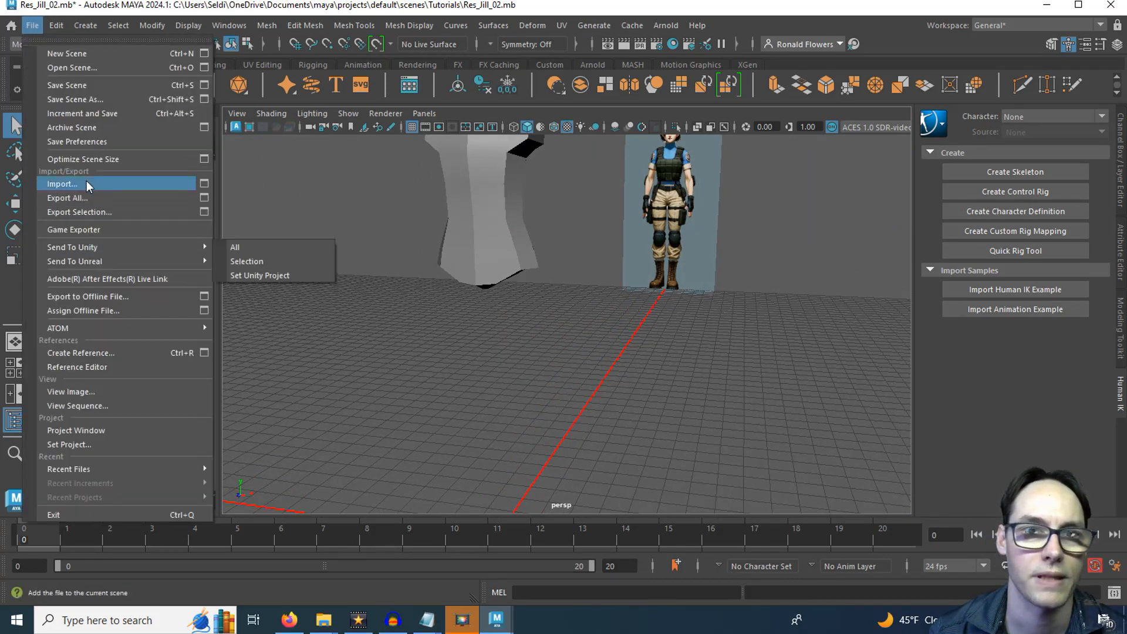
left_click(80, 113)
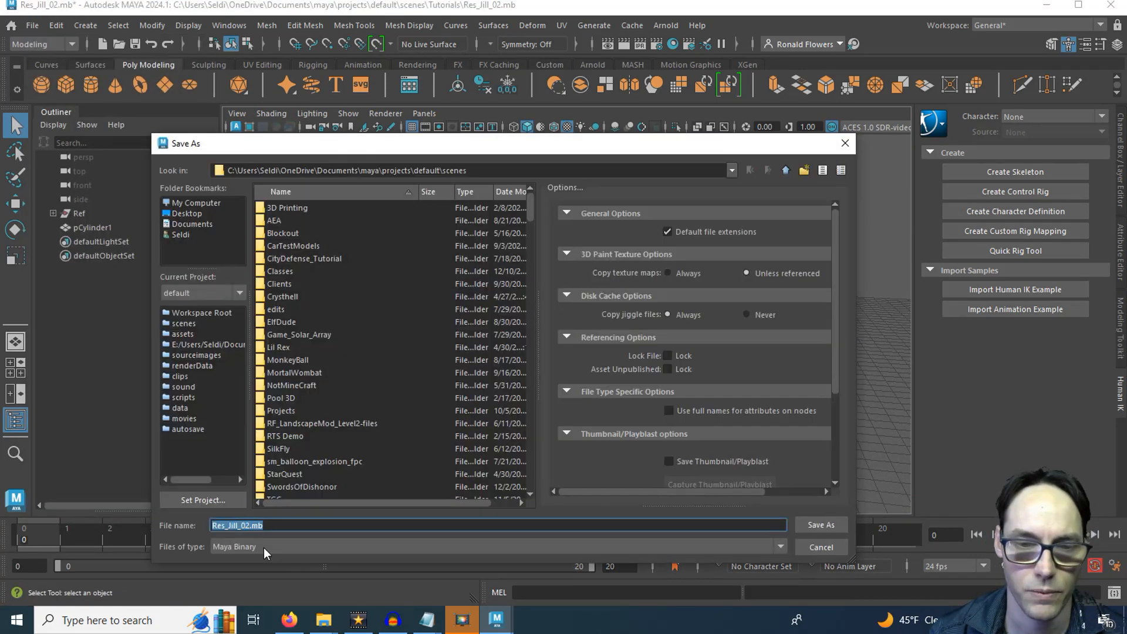
left_click(247, 525)
key("Delete")
type("3")
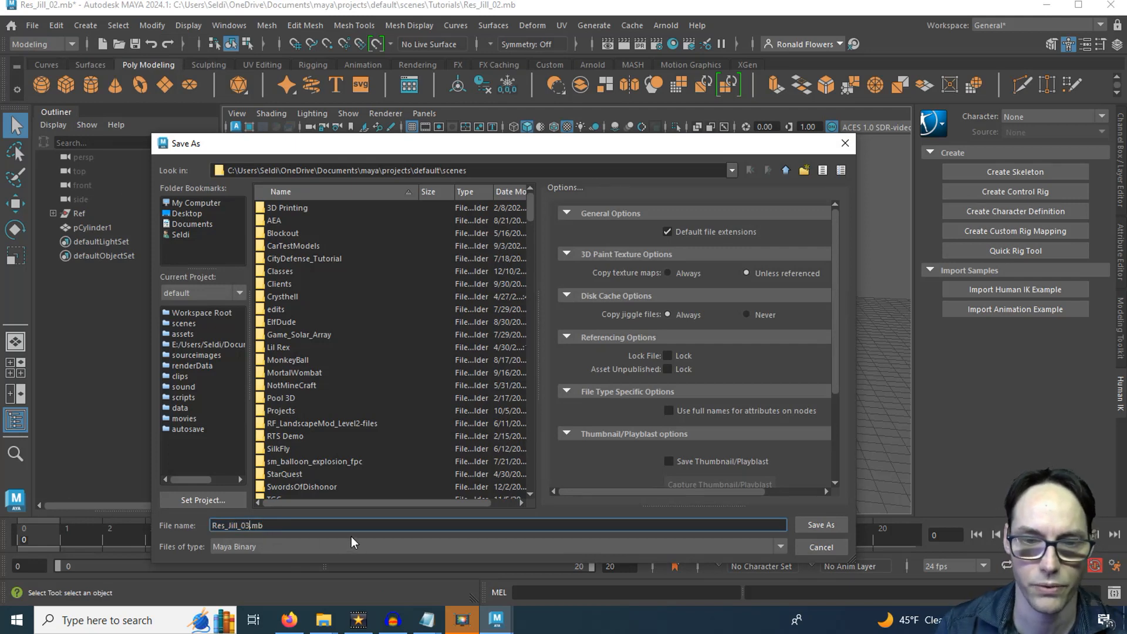
key("Return")
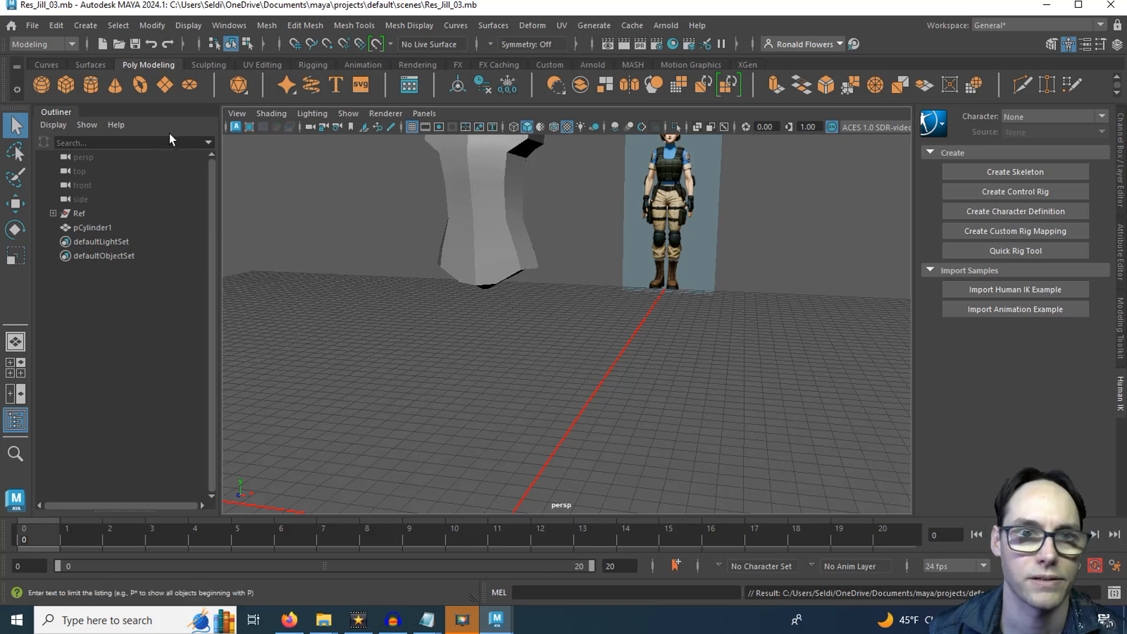
- Create a polygon cylinder and move it onto the character's thigh in the front view, at about X 7.8 and Y 71.9
left_click(92, 86)
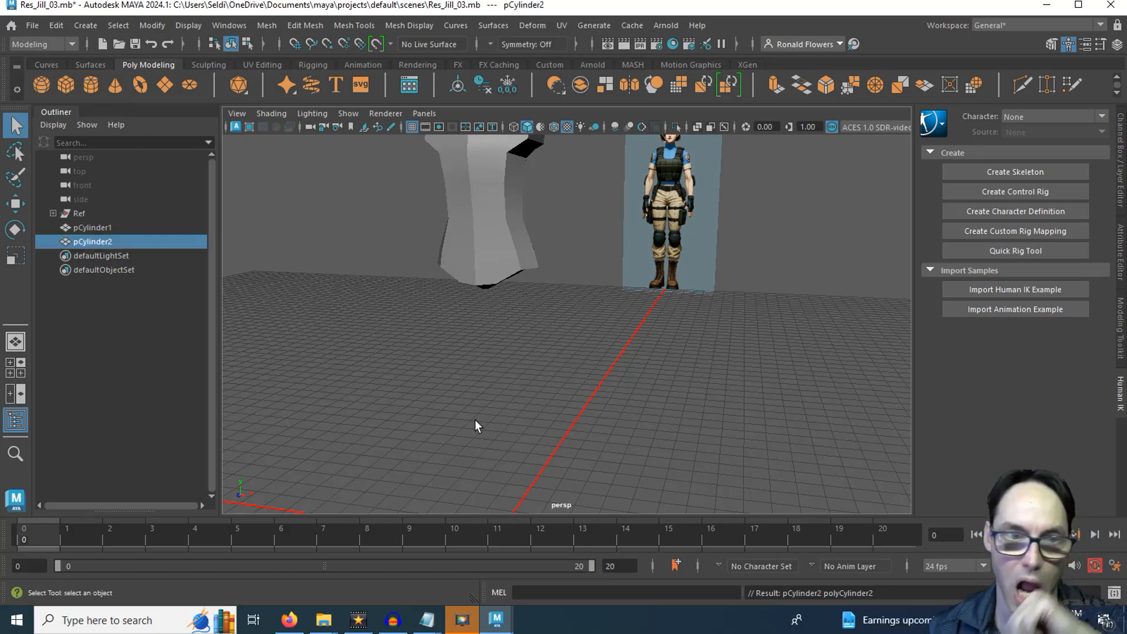
left_click(1121, 156)
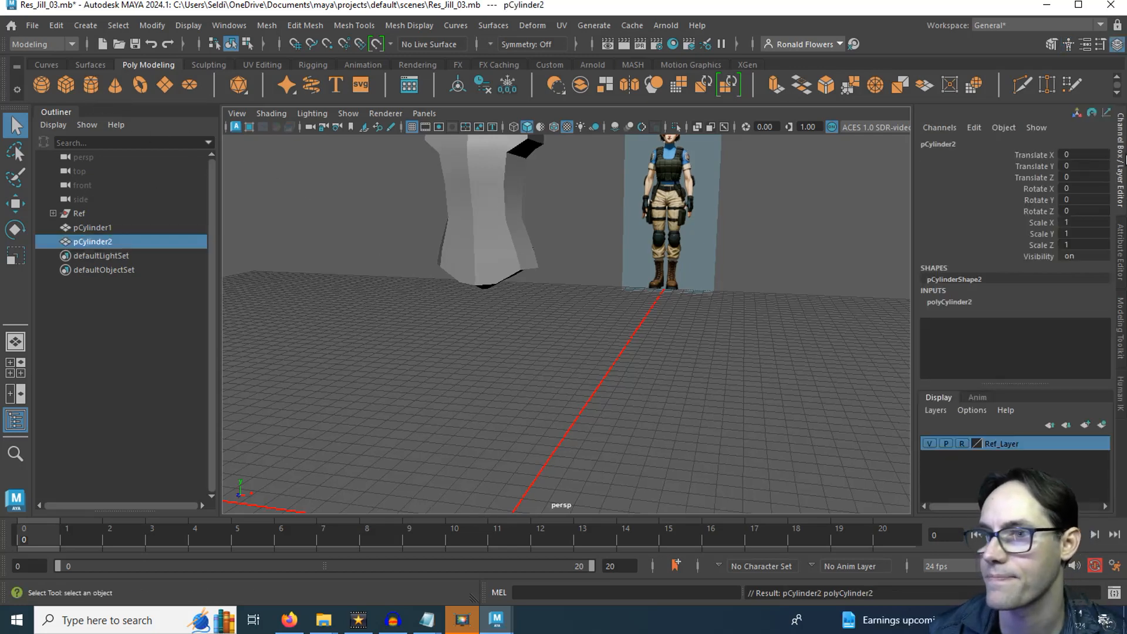
scroll(504, 458, "down", 4)
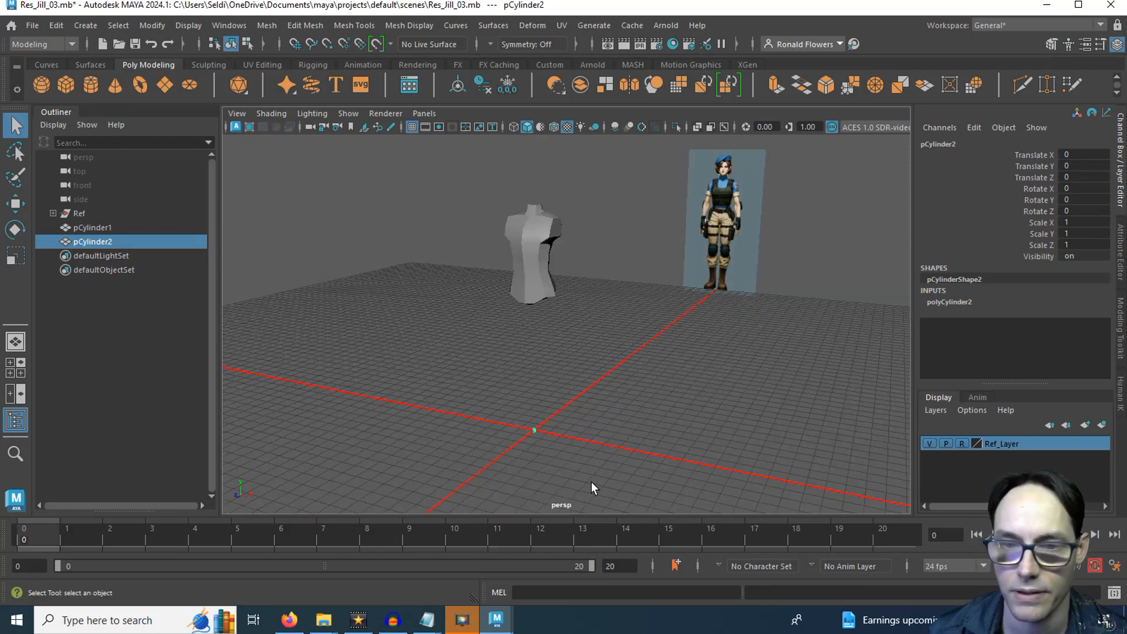
key("w")
left_click_drag(534, 371, 535, 257)
key("space")
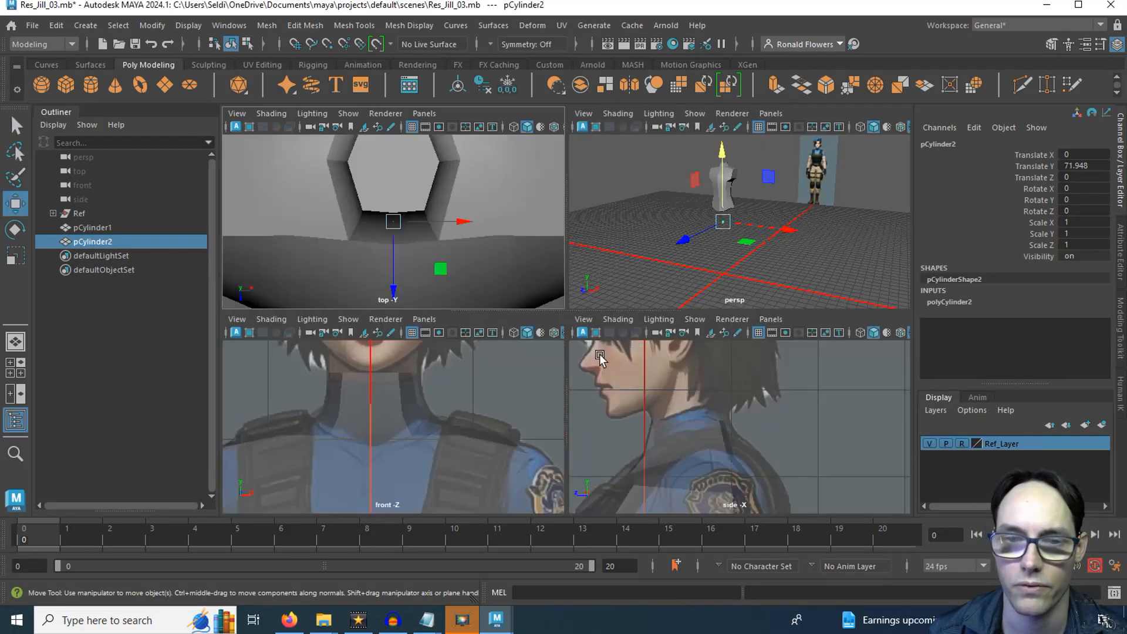
key("space")
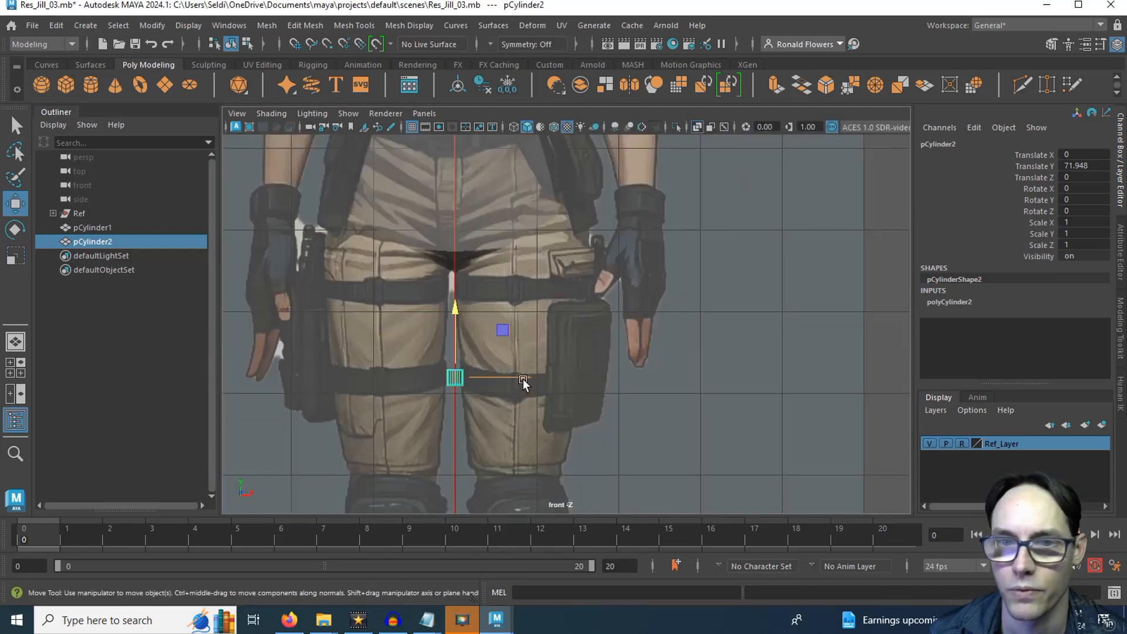
left_click_drag(522, 379, 586, 377)
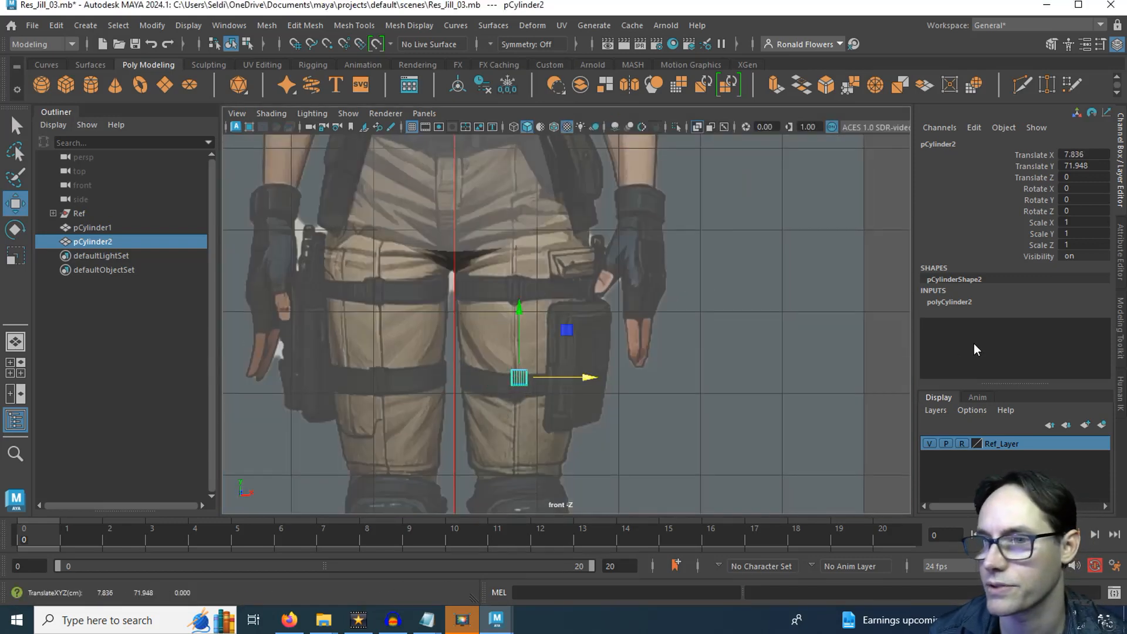
- Enlarge the cylinder's radius to 8.1 and fit it over the upper thigh strap at about X 8.5 and Y 82.9
left_click(949, 303)
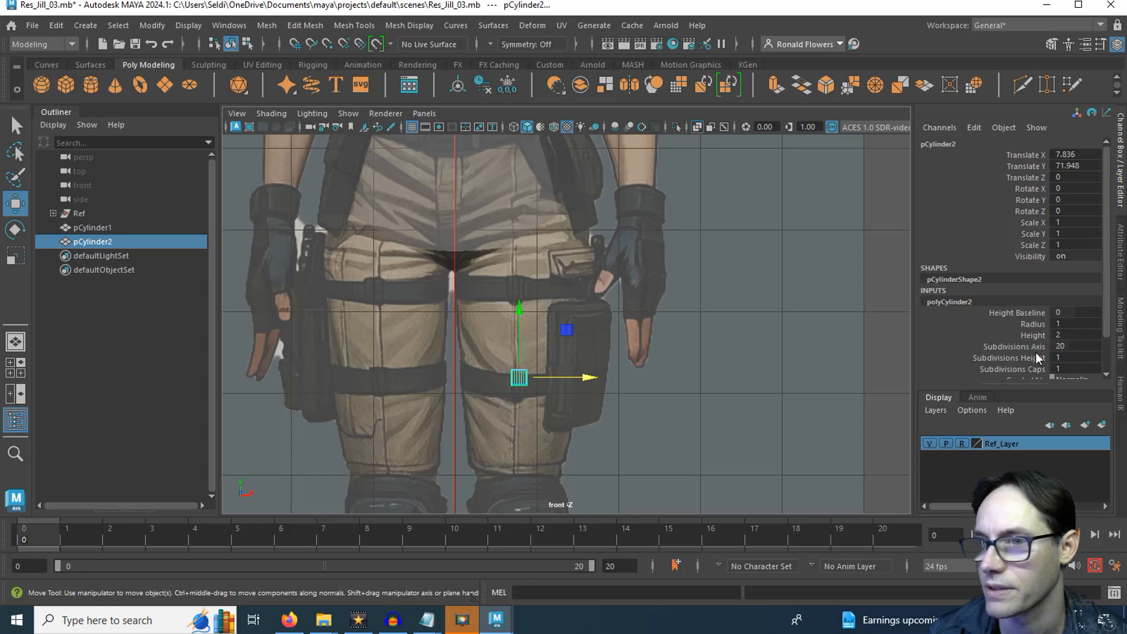
left_click(1033, 324)
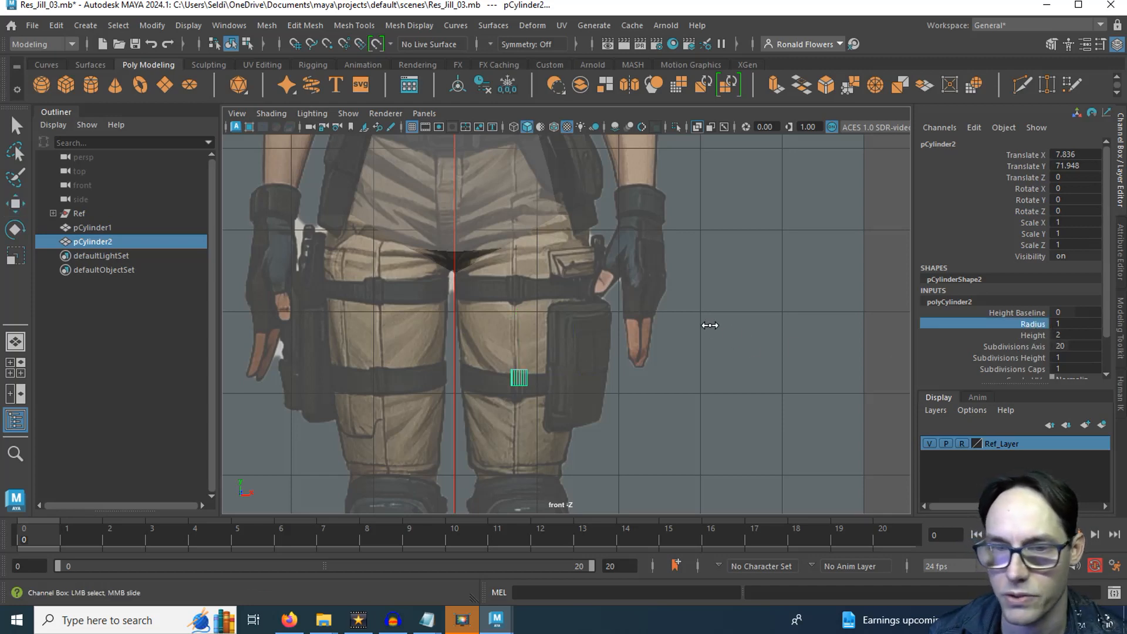
middle_click_drag(712, 323, 751, 320)
key("w")
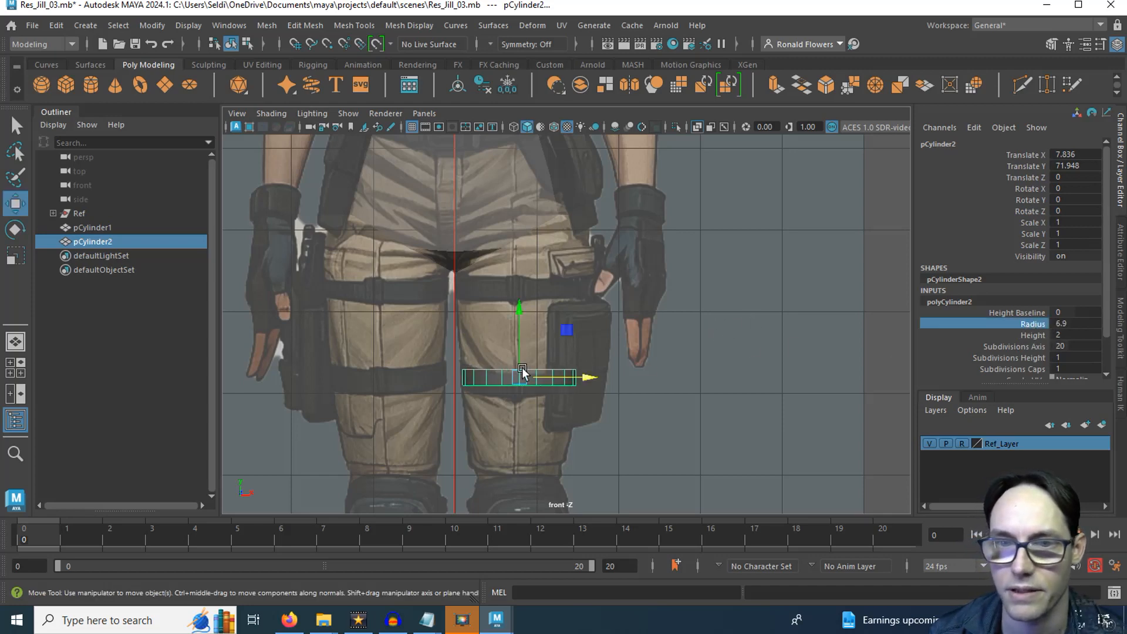
left_click_drag(522, 336, 521, 238)
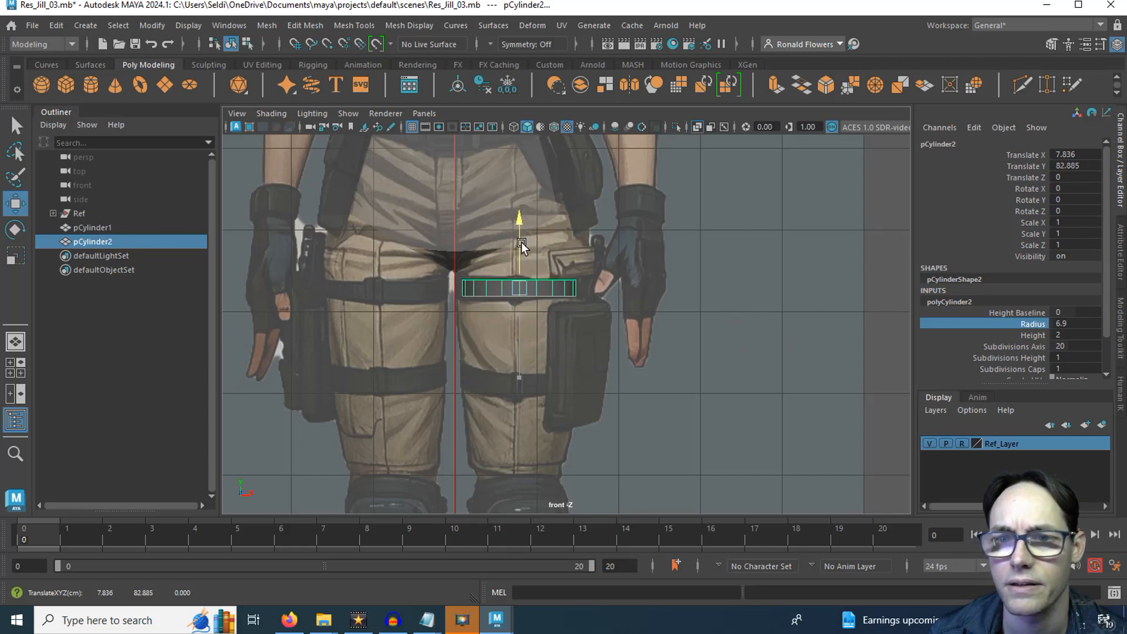
left_click_drag(589, 288, 596, 288)
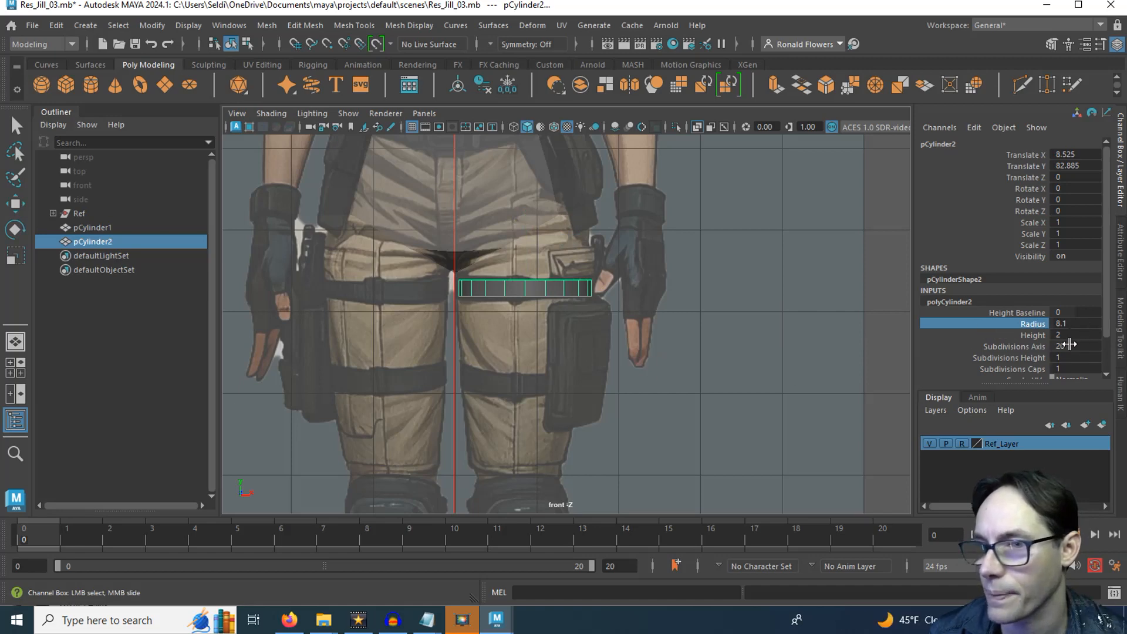
- Set the cylinder's axis subdivisions to 8 and raise it to crotch level at about Y 85.55
left_click(1069, 345)
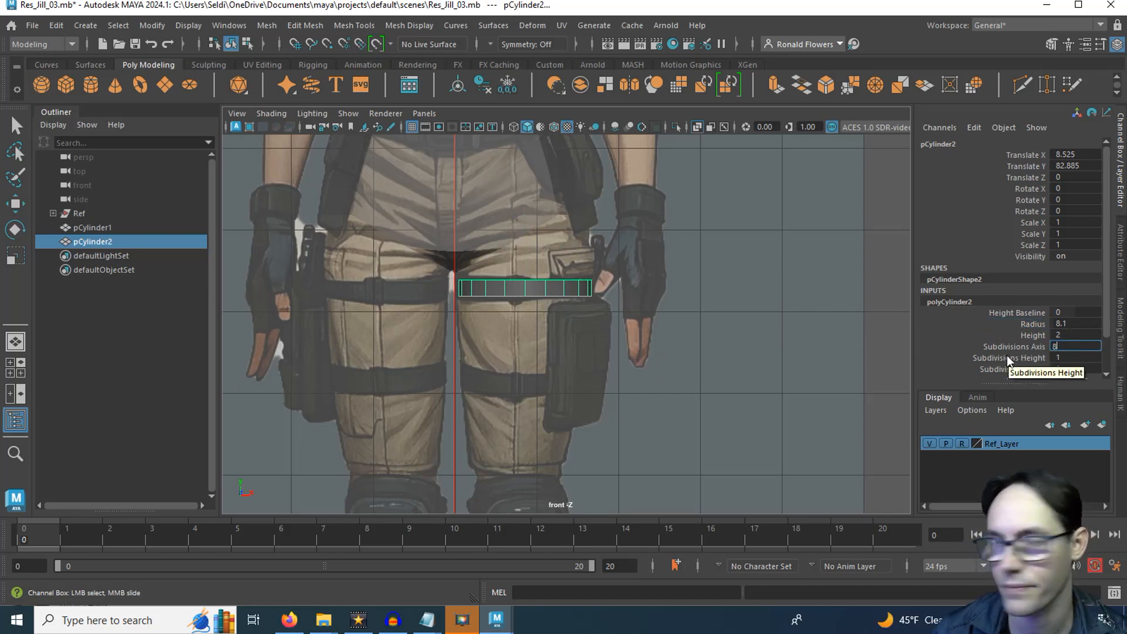
type("8")
key("Return")
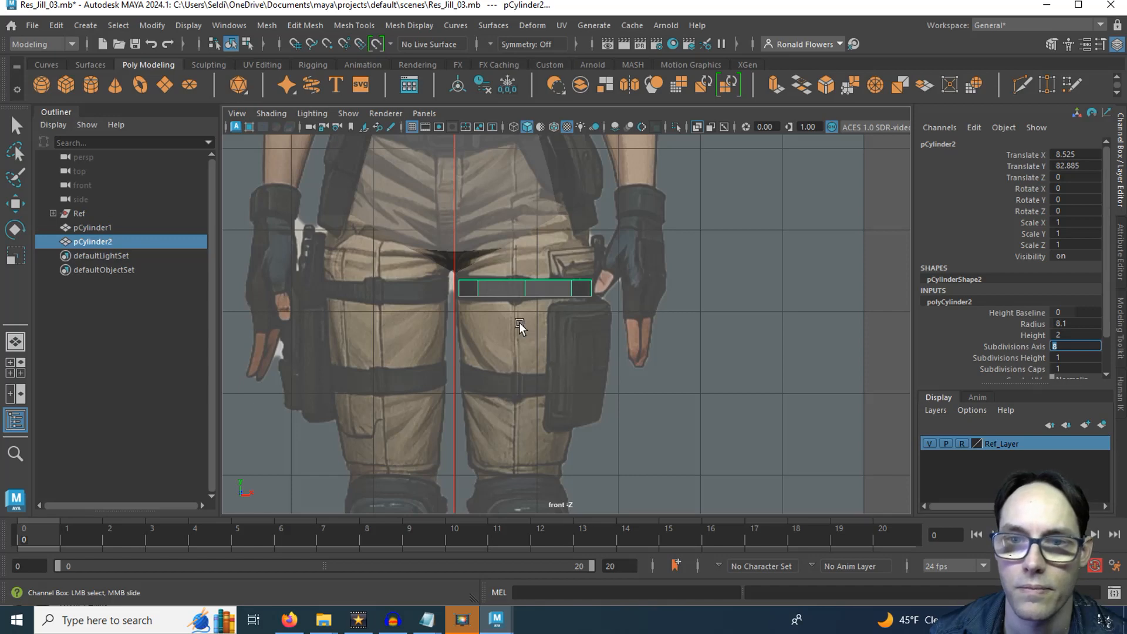
middle_click_drag(560, 297, 529, 284, "alt")
key("w")
left_click_drag(493, 226, 495, 204)
- Pull the cylinder's lower ring of vertices down to the sole of the boot and snap it to the ground grid line
scroll(522, 346, "down", 4)
middle_click_drag(529, 399, 530, 265, "alt")
scroll(535, 318, "down", 1)
scroll(535, 317, "down", 2)
middle_click_drag(546, 344, 499, 337, "alt")
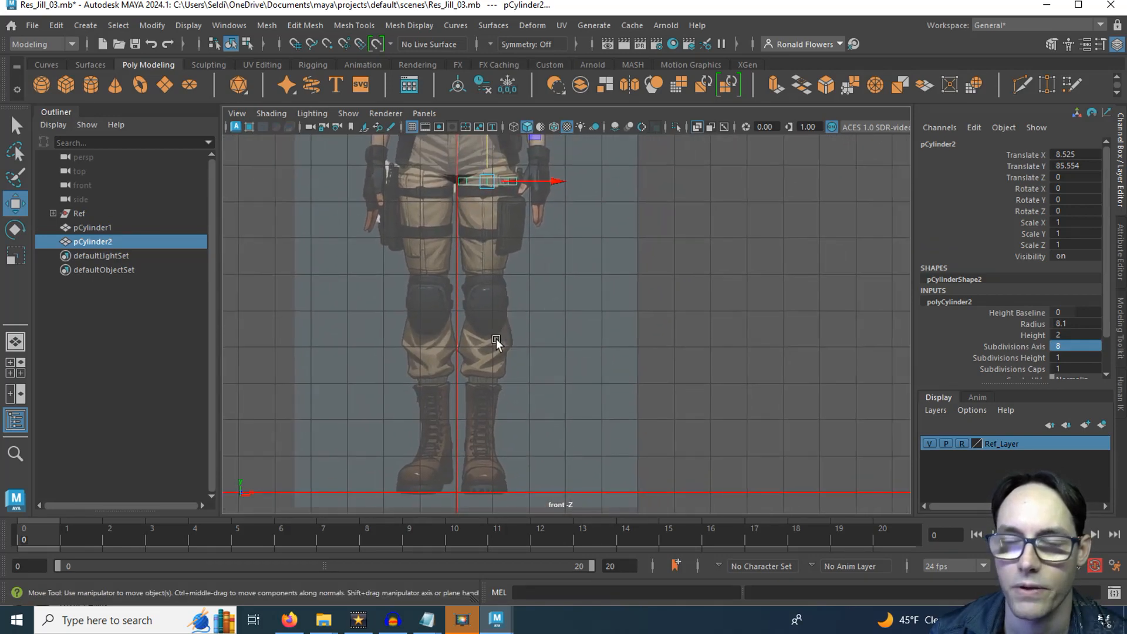
right_click_drag(534, 216, 444, 201)
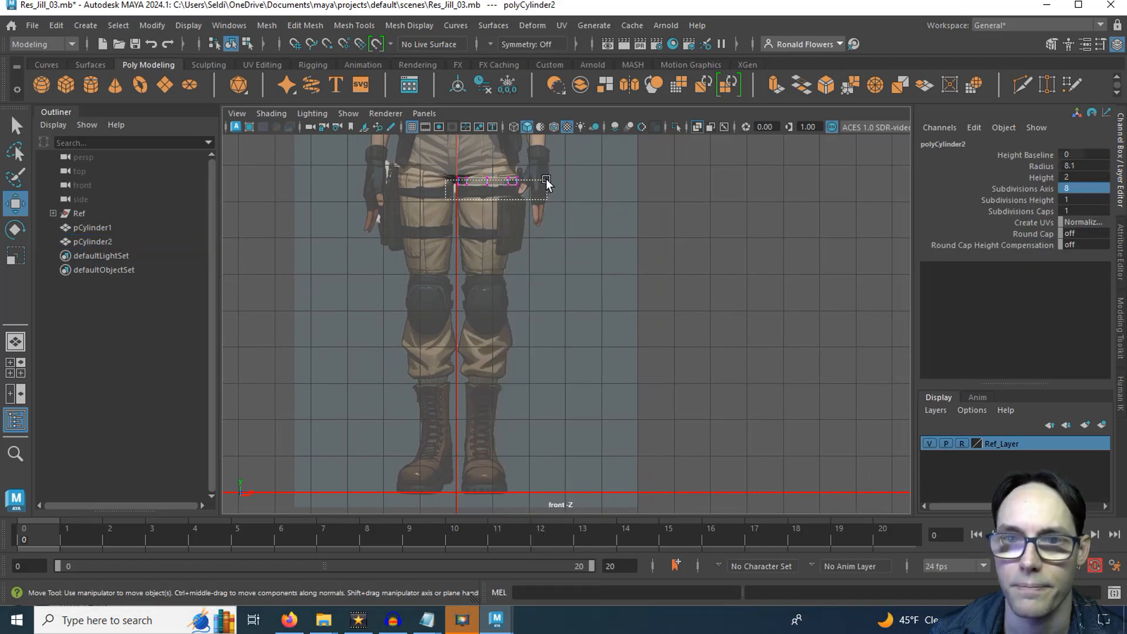
left_click_drag(546, 184, 547, 182)
left_click_drag(487, 147, 488, 441)
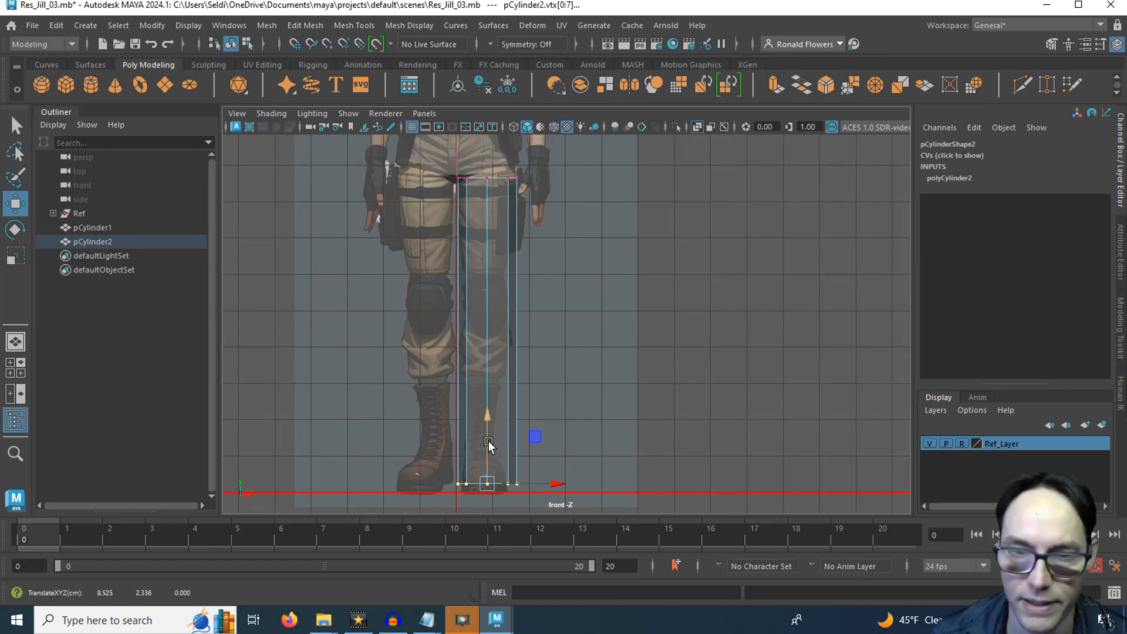
key("x")
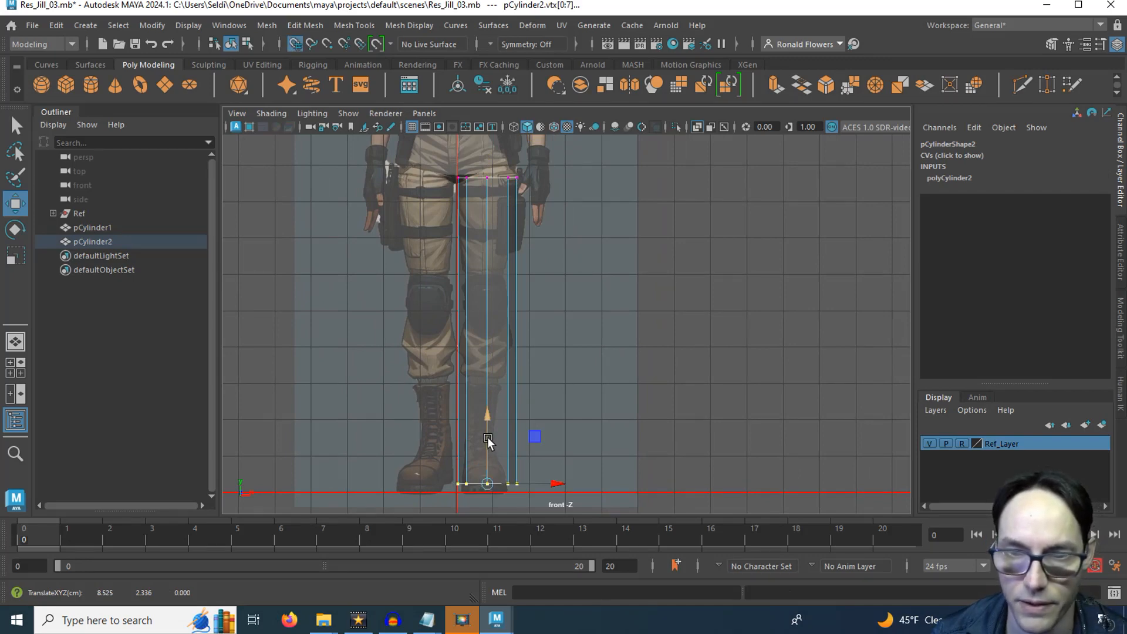
left_click_drag(490, 418, 491, 428)
mouse_move(505, 378)
middle_mouse_down("alt")
mouse_move(531, 230)
mouse_move(506, 372)
middle_mouse_up("alt")
left_click(566, 378)
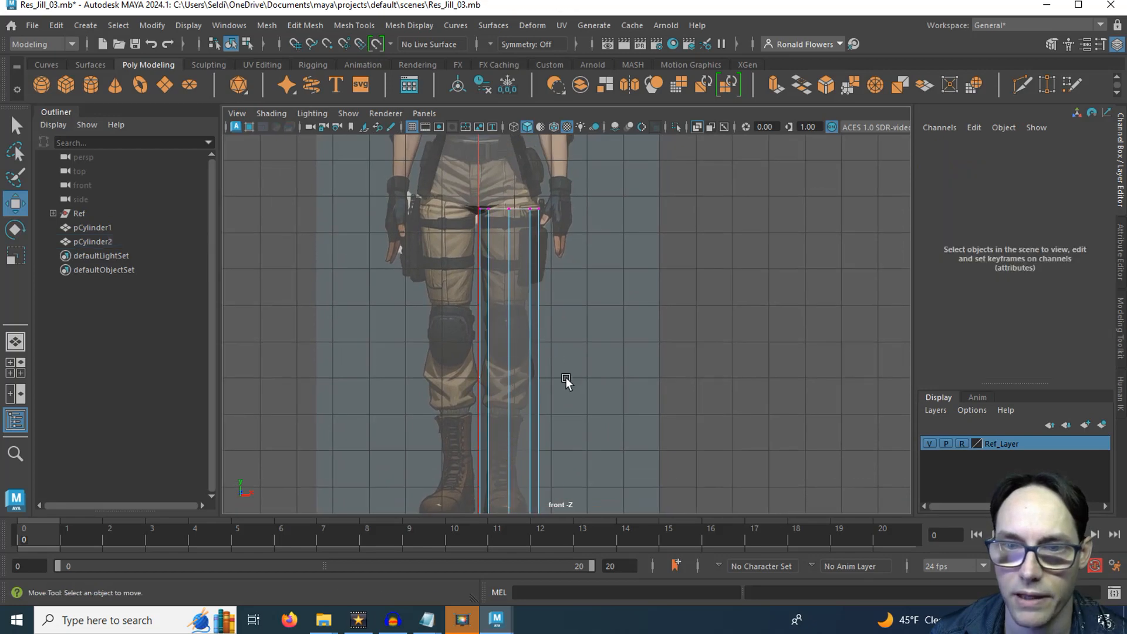
- Move the leg cylinder aside to about X 38.5 to uncover the reference leg, and undo that move
scroll(540, 404, "up", 3)
middle_click_drag(487, 243, 480, 277, "alt")
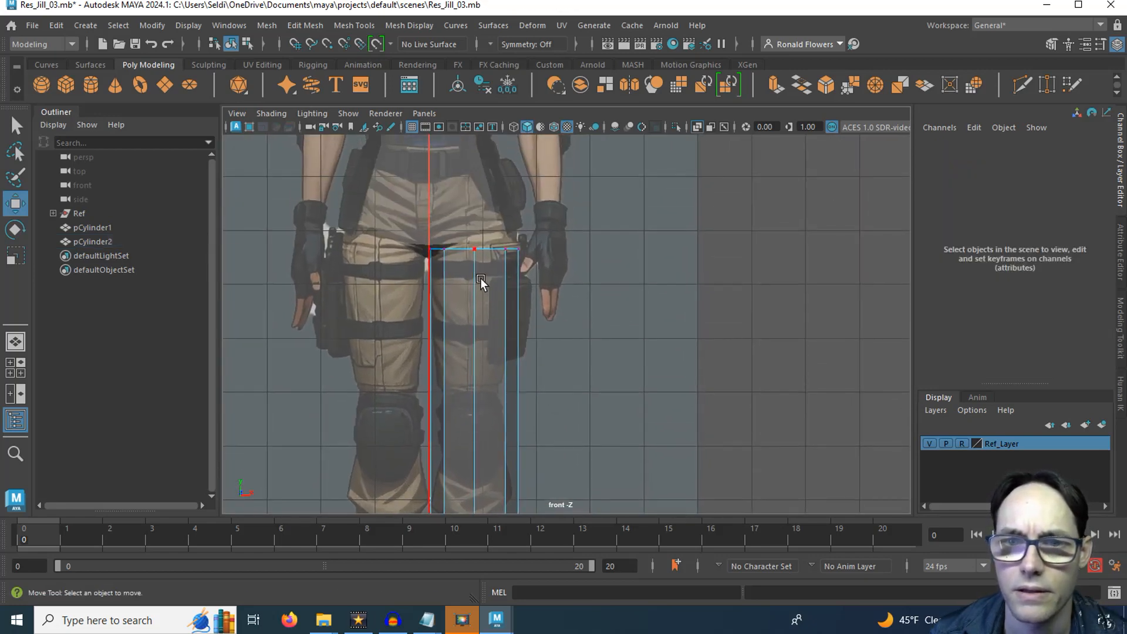
scroll(475, 287, "up", 2)
middle_click_drag(466, 416, 476, 217, "alt")
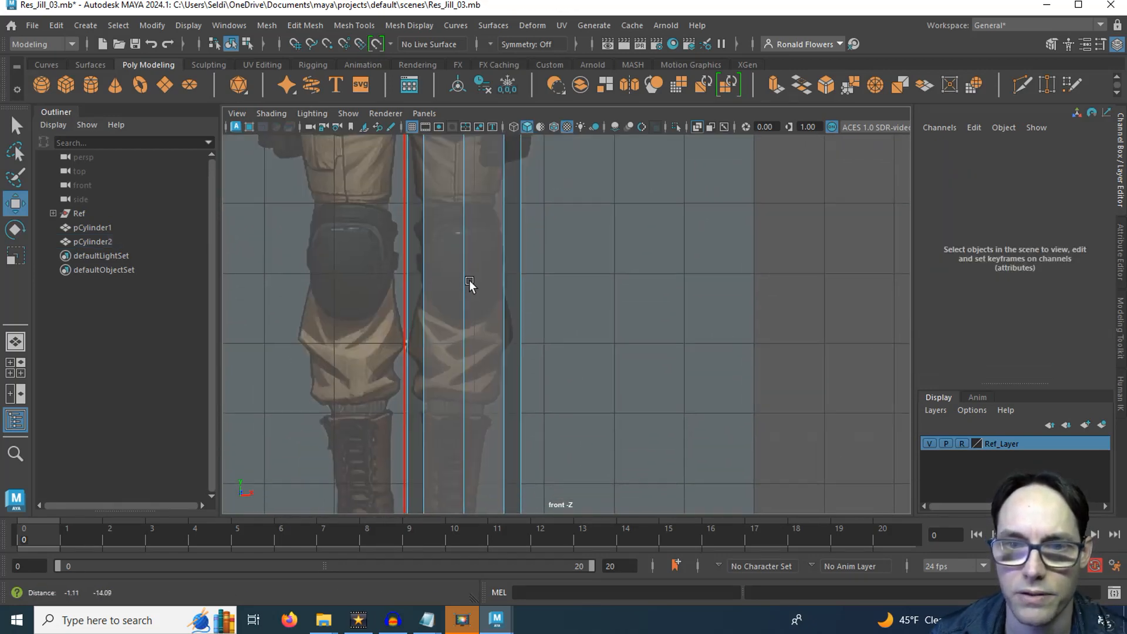
middle_click_drag(449, 438, 453, 399, "alt")
scroll(460, 366, "down", 5)
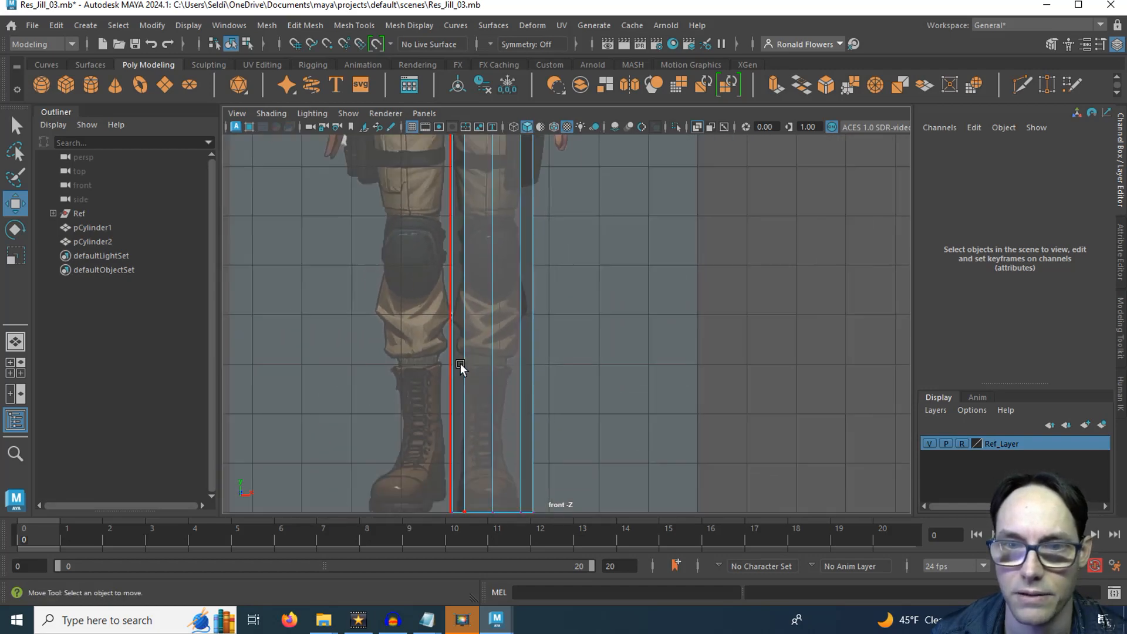
middle_click_drag(511, 274, 466, 311, "alt")
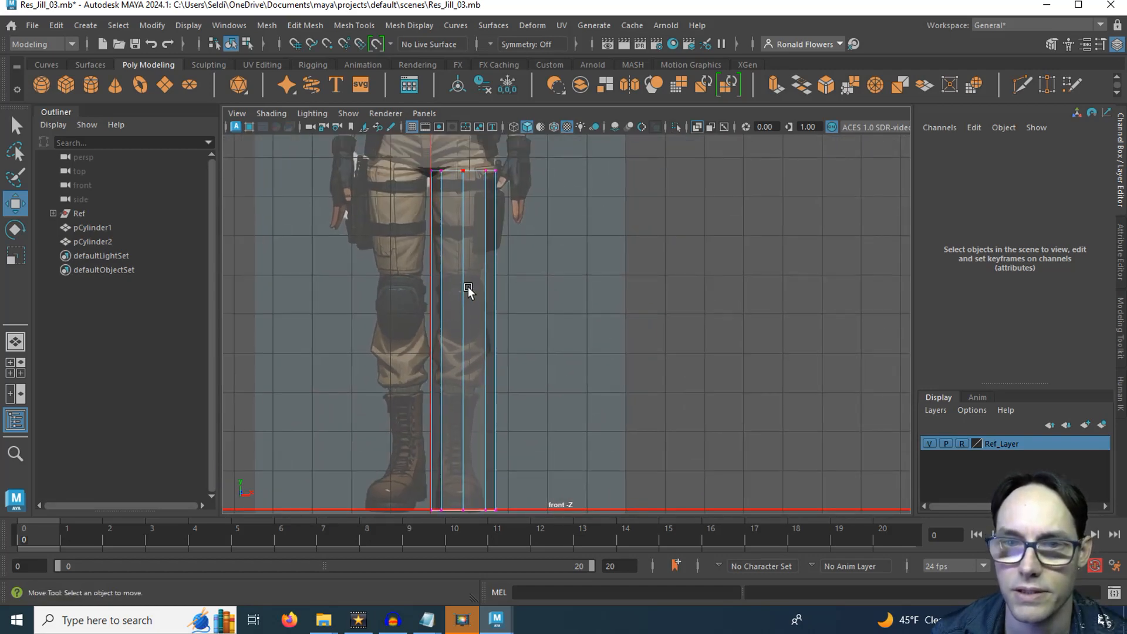
right_click_drag(474, 258, 520, 185)
left_click_drag(519, 177, 652, 178)
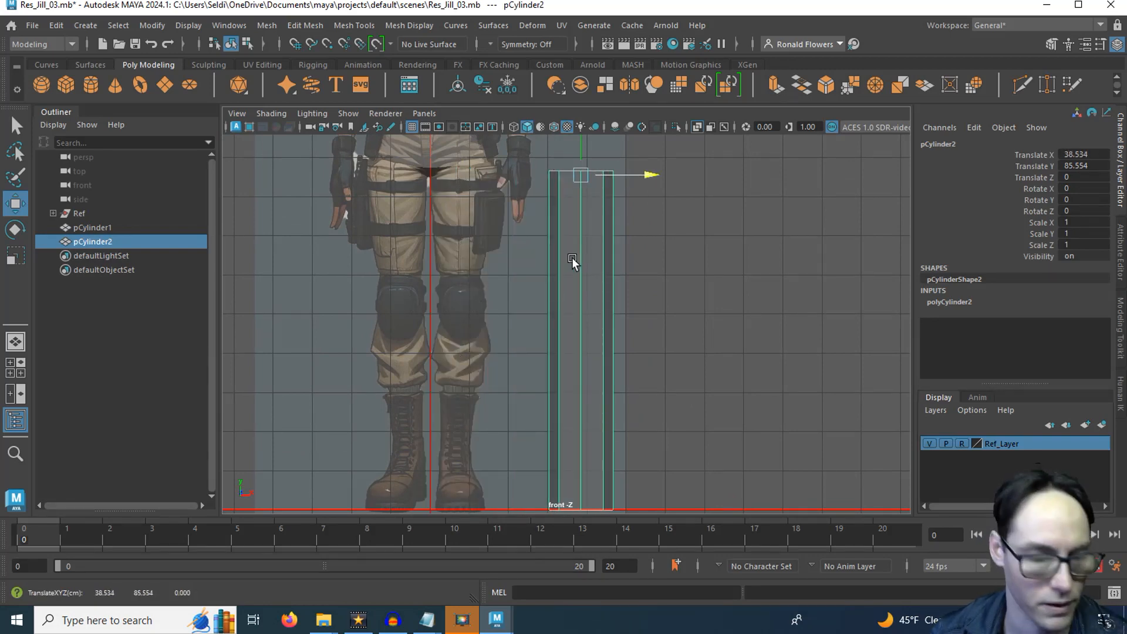
key("ctrl+z")
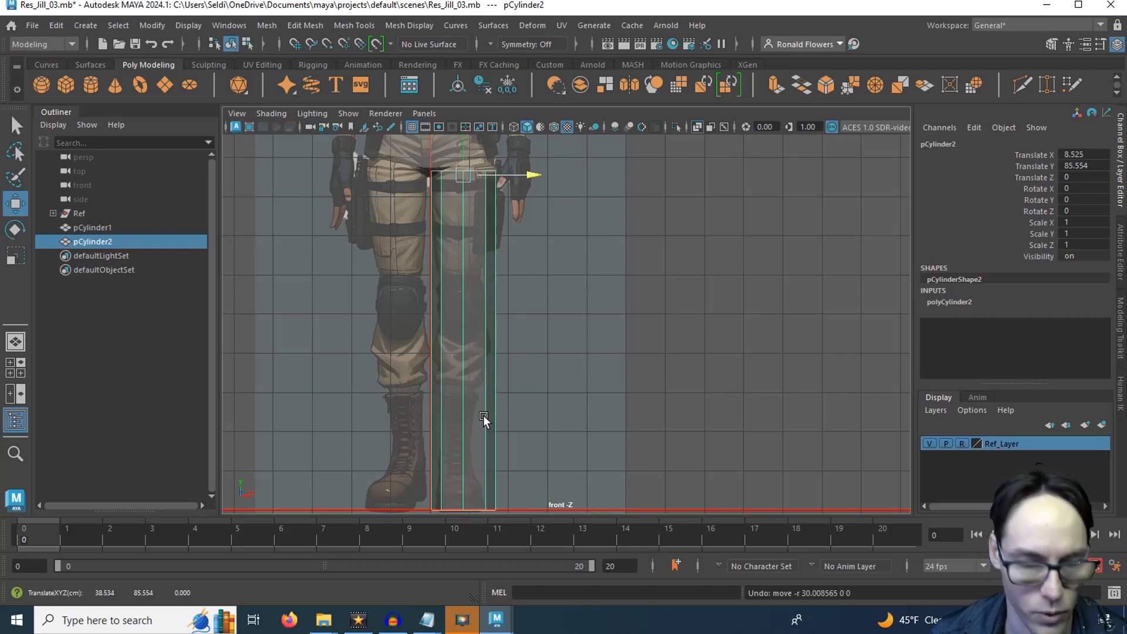
- Scale the leg's bottom vertices uniformly in X and Z to about 0.665 and center them on the boot at about X 7.9
right_click_drag(464, 206, 417, 203)
middle_click_drag(445, 383, 464, 269, "alt")
right_click_drag(464, 269, 466, 385, "alt")
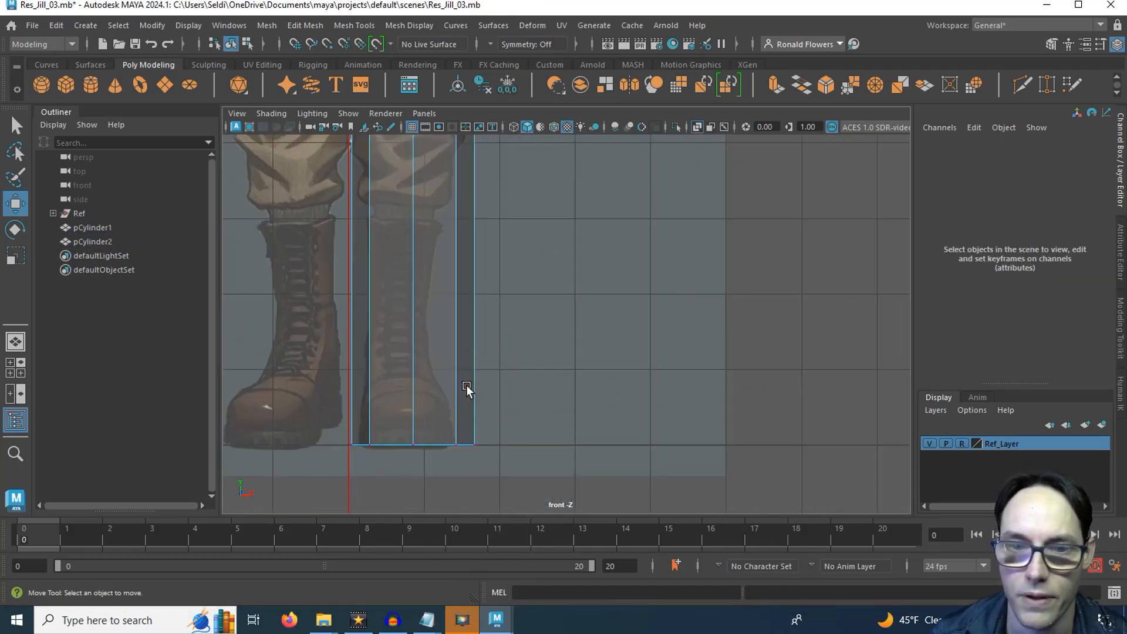
middle_click_drag(364, 406, 483, 344, "alt")
left_click_drag(544, 418, 636, 441)
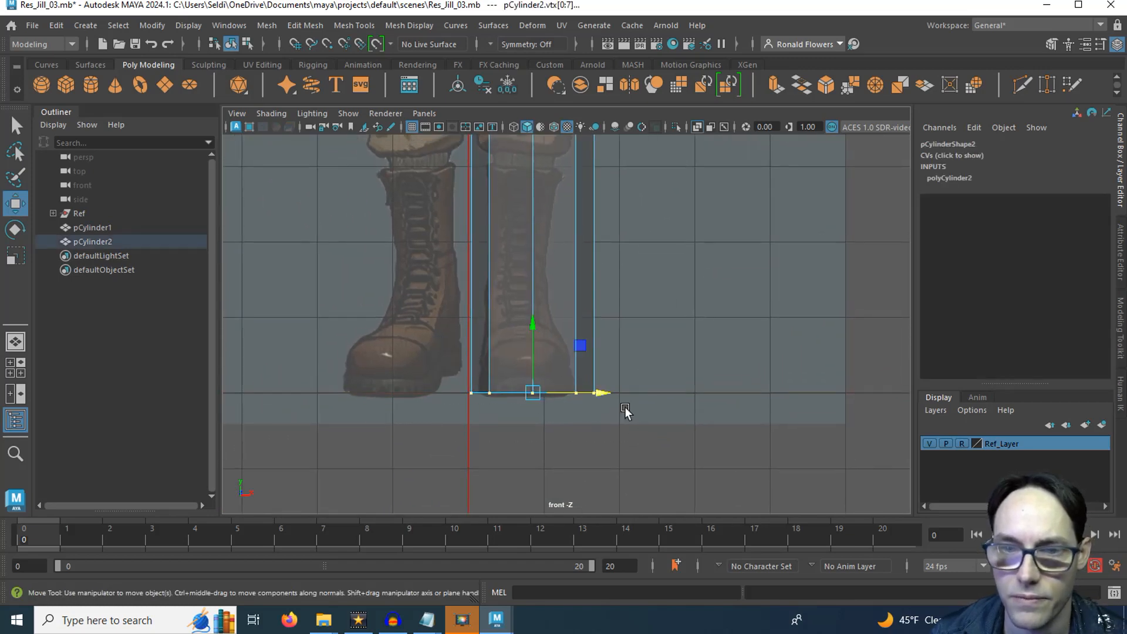
middle_click_drag(585, 313, 576, 333, "alt")
scroll(569, 368, "up", 3)
key("r")
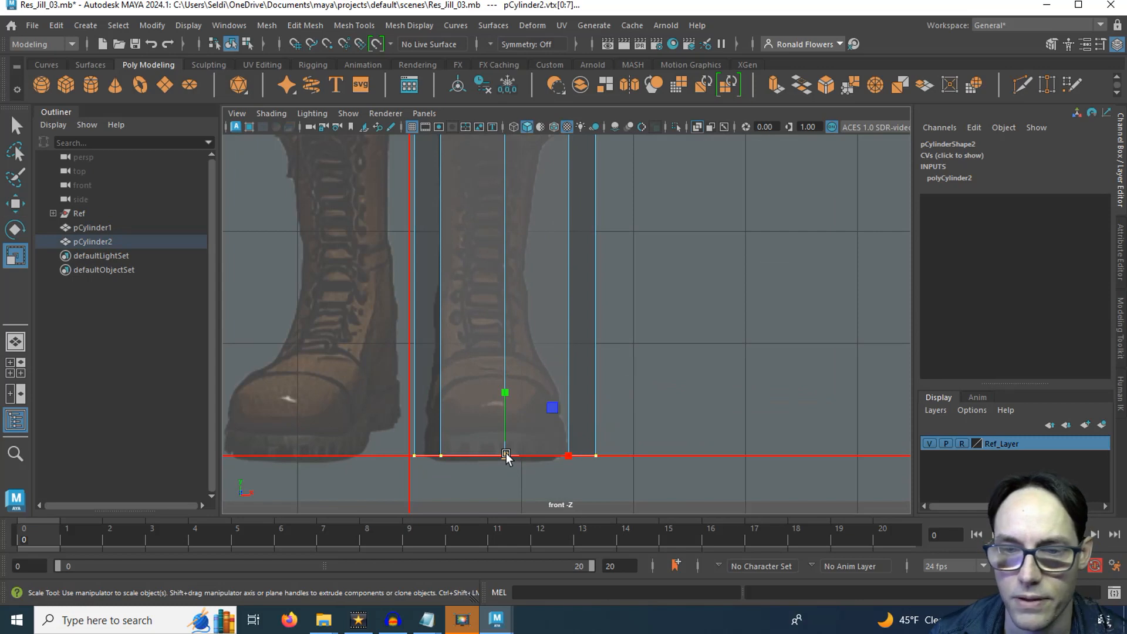
left_click_drag(506, 453, 463, 453)
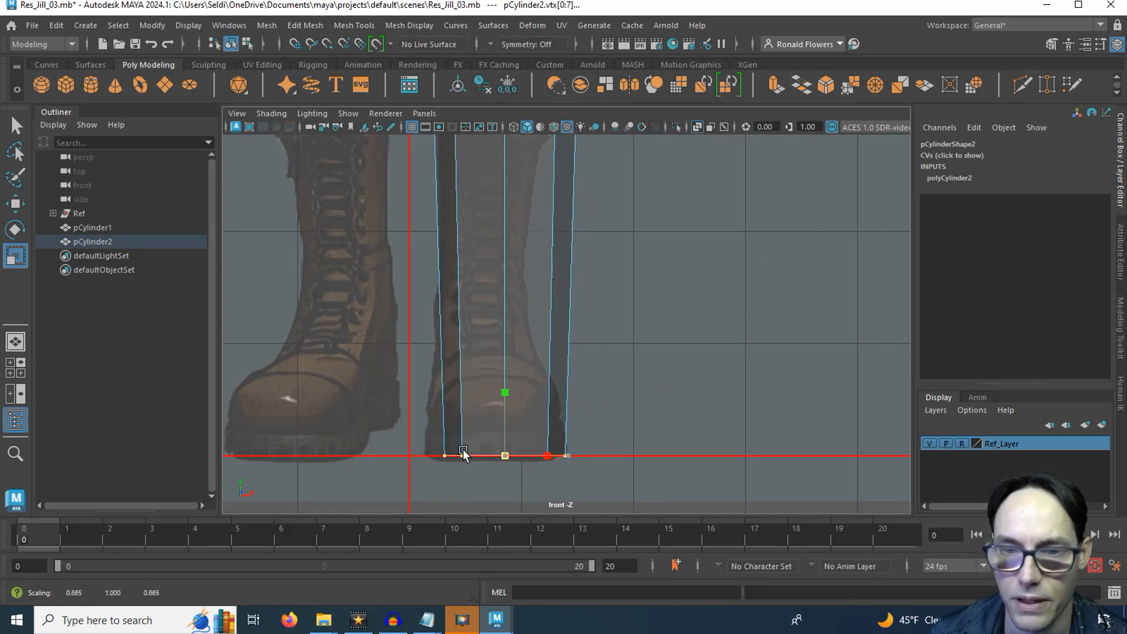
key("w")
left_click_drag(568, 456, 561, 456)
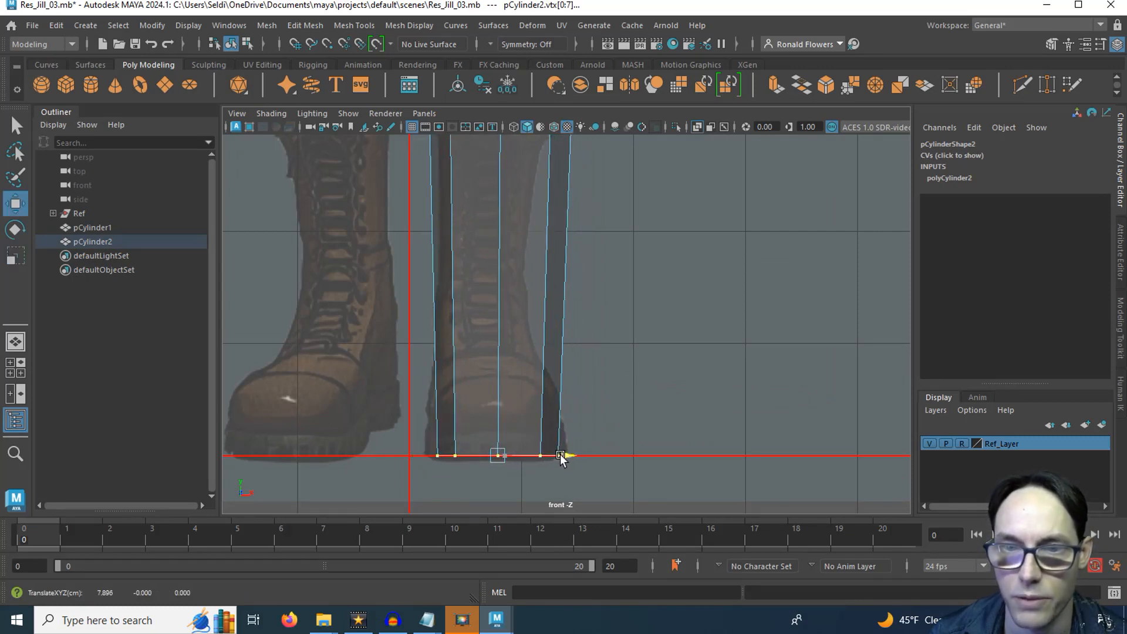
middle_click_drag(553, 328, 542, 422, "alt")
middle_click_drag(521, 297, 507, 235, "alt")
middle_click_drag(497, 325, 496, 333, "alt")
scroll(495, 334, "down", 4)
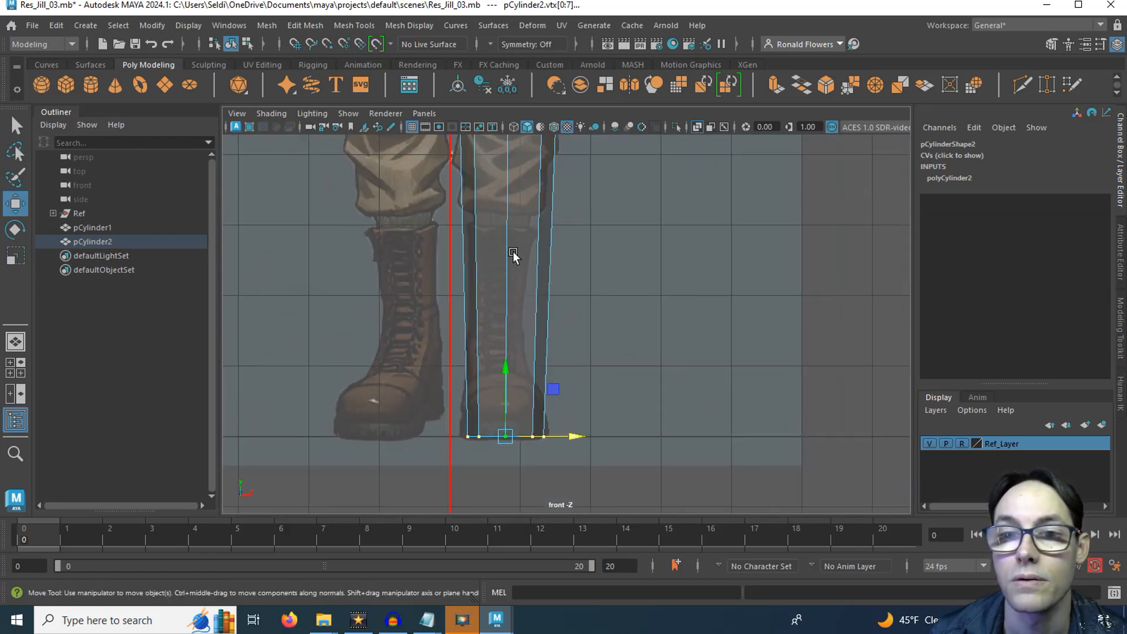
- Slice a horizontal edge loop through the leg cylinder at the reference's lower kneecap with Multi-Cut in the front view
middle_click_drag(513, 251, 499, 414, "alt")
middle_click_drag(498, 280, 487, 384, "alt")
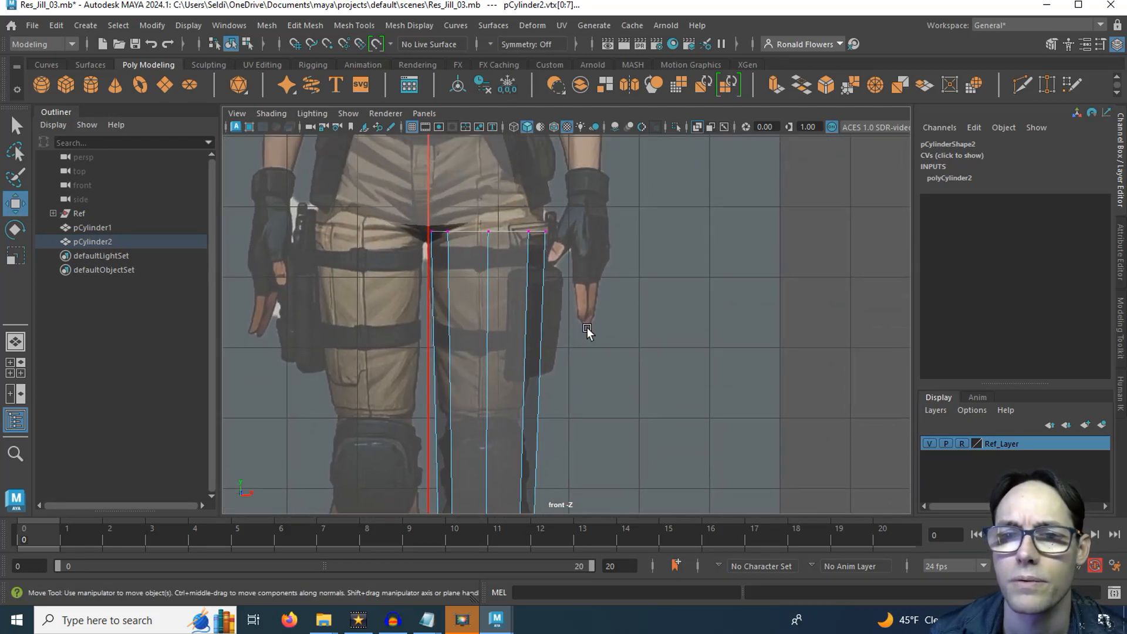
left_click(1022, 86)
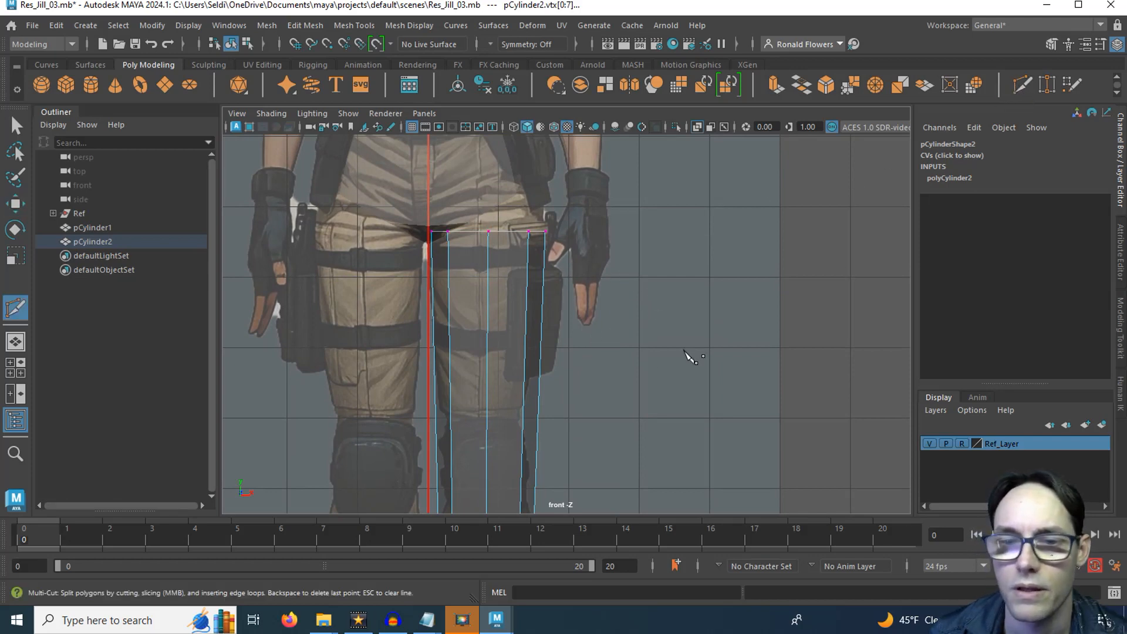
middle_click_drag(563, 398, 575, 184, "alt")
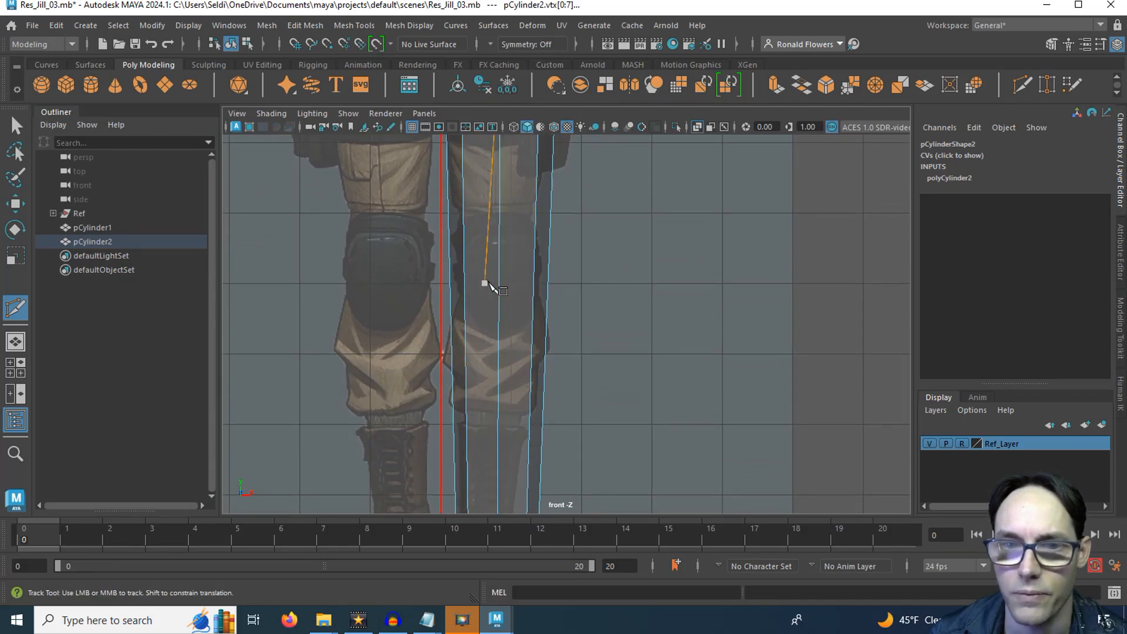
left_click(435, 282)
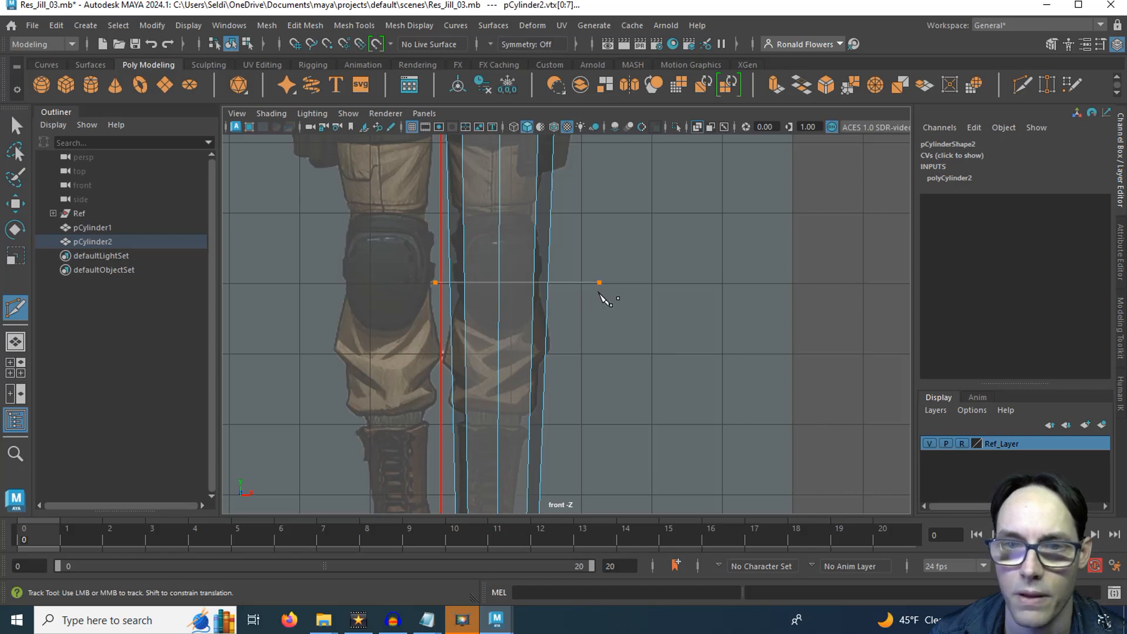
left_click_drag(599, 292, 598, 297)
key("q")
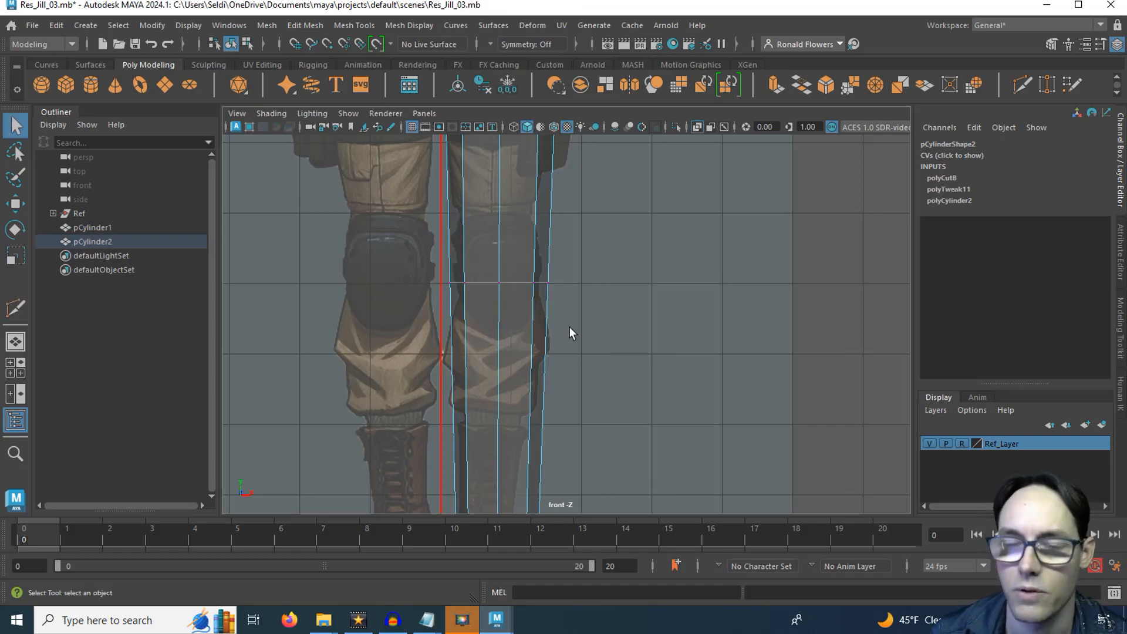
- Scale the knee loop's vertices uniformly inward so the leg narrows inside the reference knee
left_click_drag(589, 245, 423, 310)
key("r")
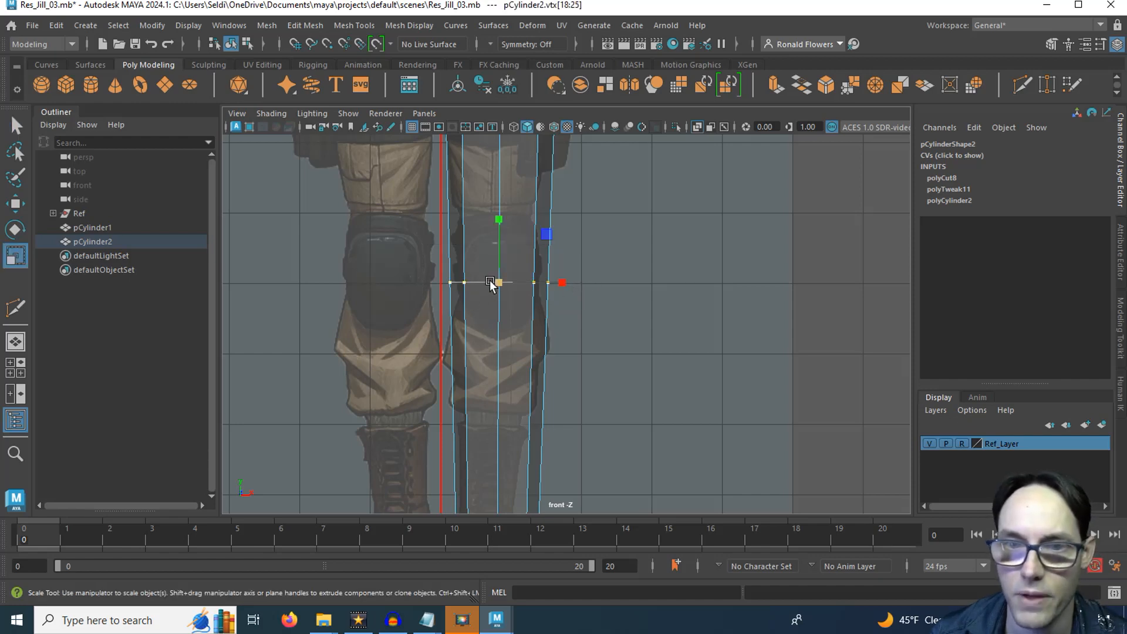
left_click_drag(495, 280, 477, 284)
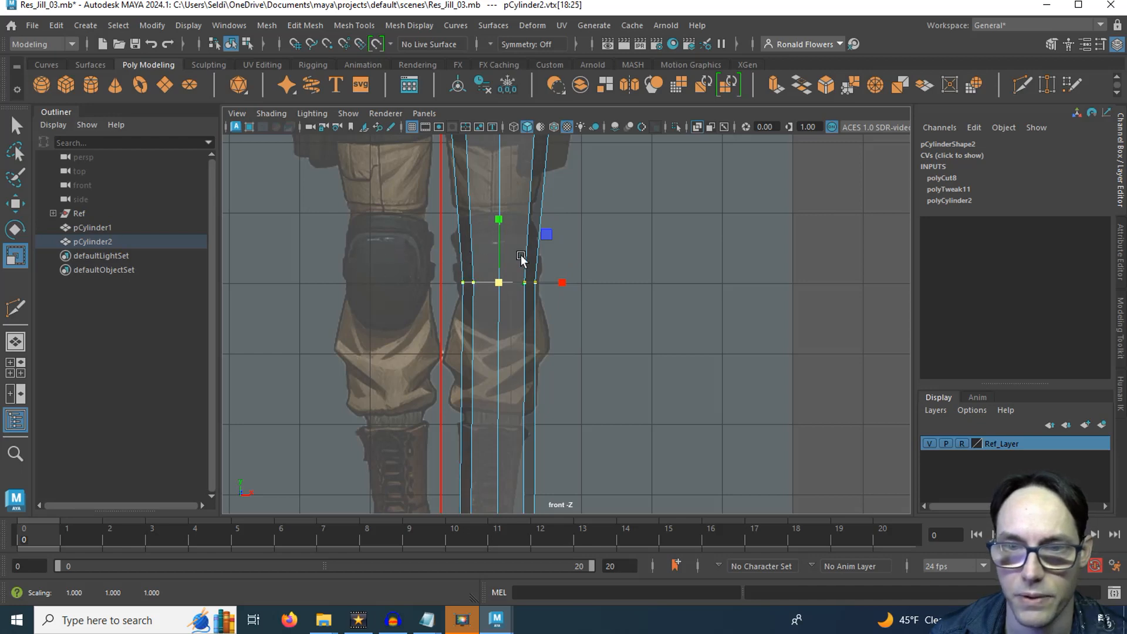
left_click_drag(495, 284, 492, 283)
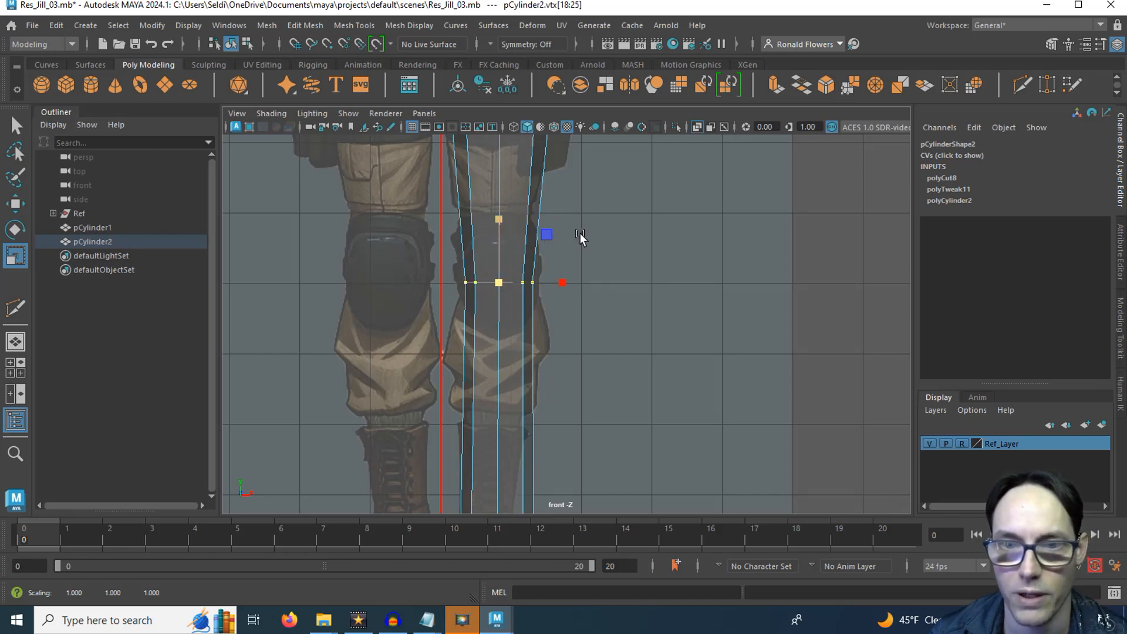
- In the side view, widen the leg's top vertex ring in Z and shift it slightly backward to match the reference thigh
middle_click_drag(581, 237, 562, 299, "alt")
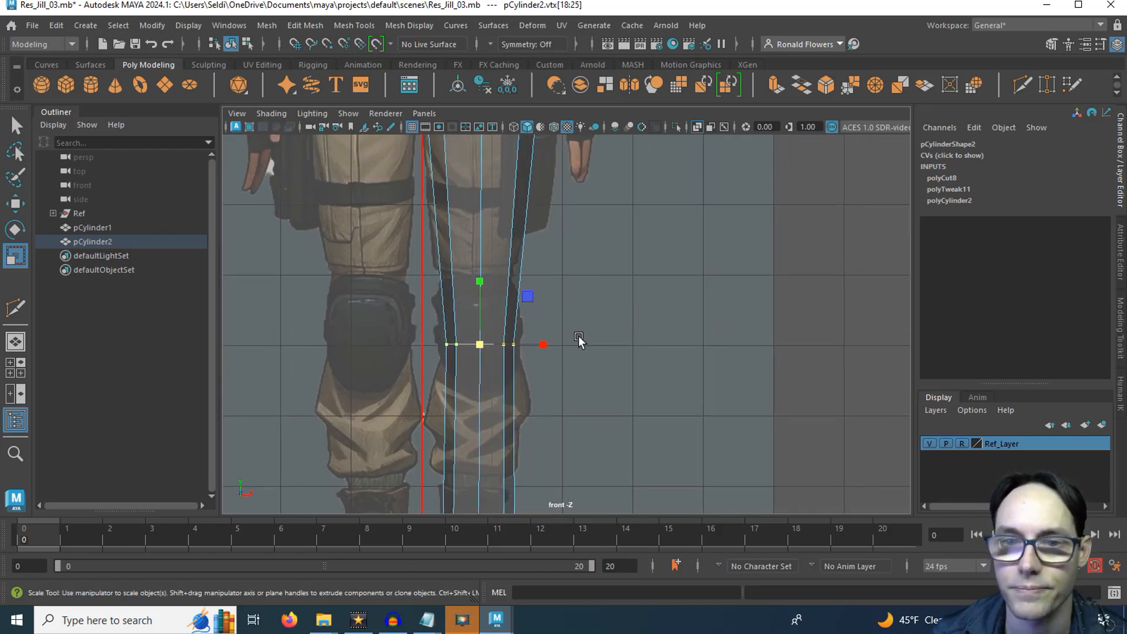
middle_click_drag(568, 341, 570, 275, "alt")
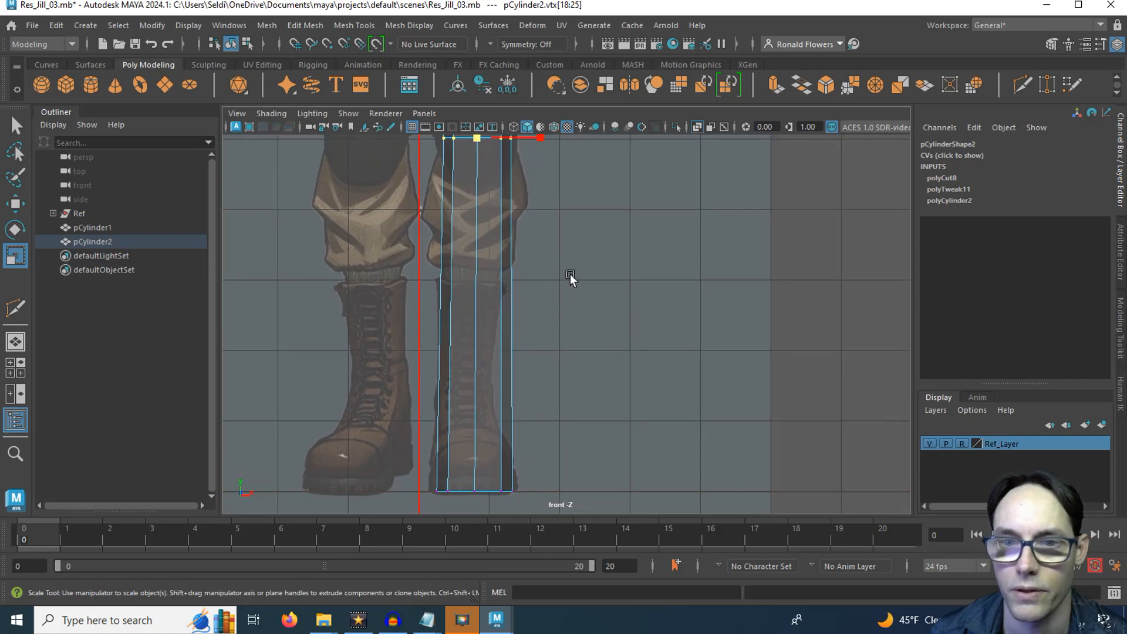
key("space")
key("space")
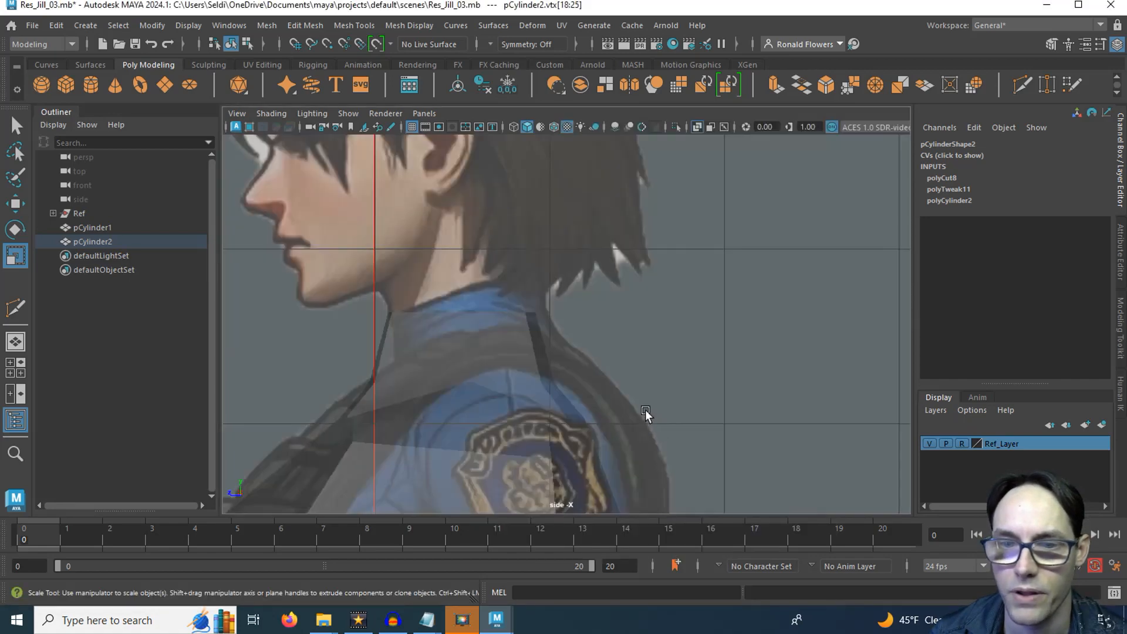
scroll(645, 405, "down", 5)
middle_click_drag(591, 431, 590, 255, "alt")
middle_click_drag(596, 338, 590, 184, "alt")
middle_click_drag(591, 375, 566, 248, "alt")
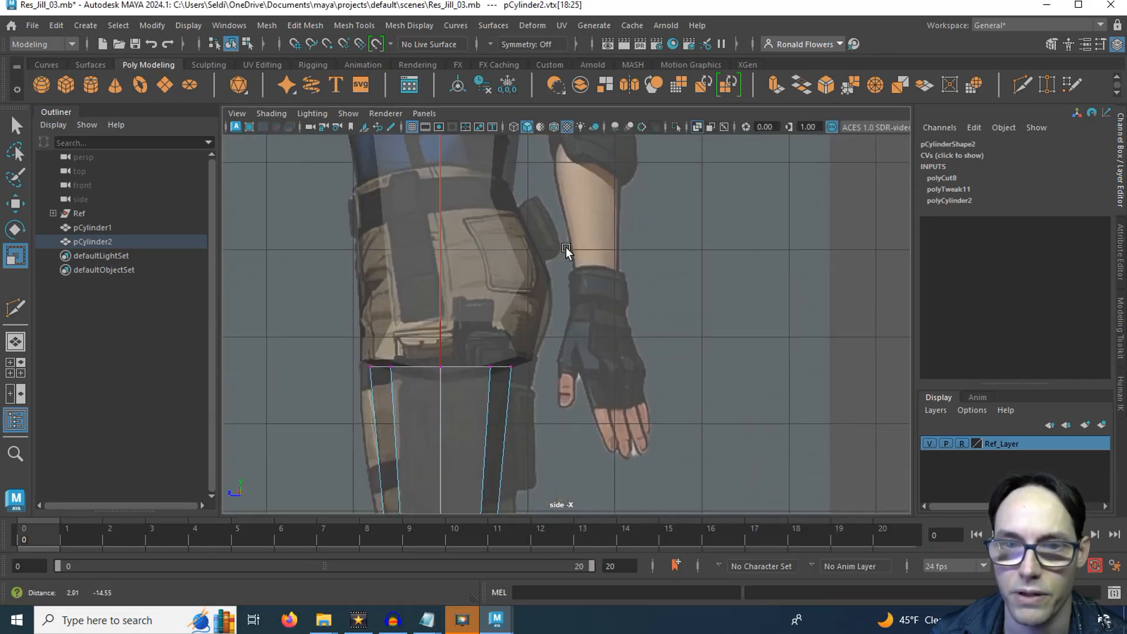
middle_click_drag(567, 355, 579, 307, "alt")
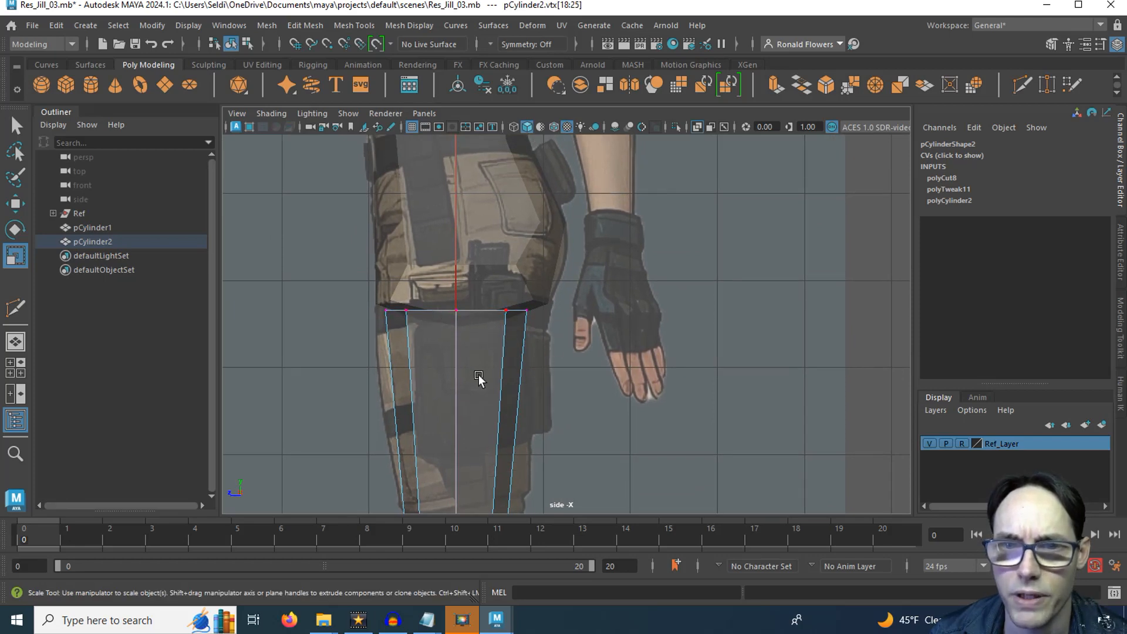
middle_click_drag(479, 379, 473, 289, "alt")
left_click_drag(371, 195, 579, 288)
middle_click_drag(519, 285, 424, 322, "alt")
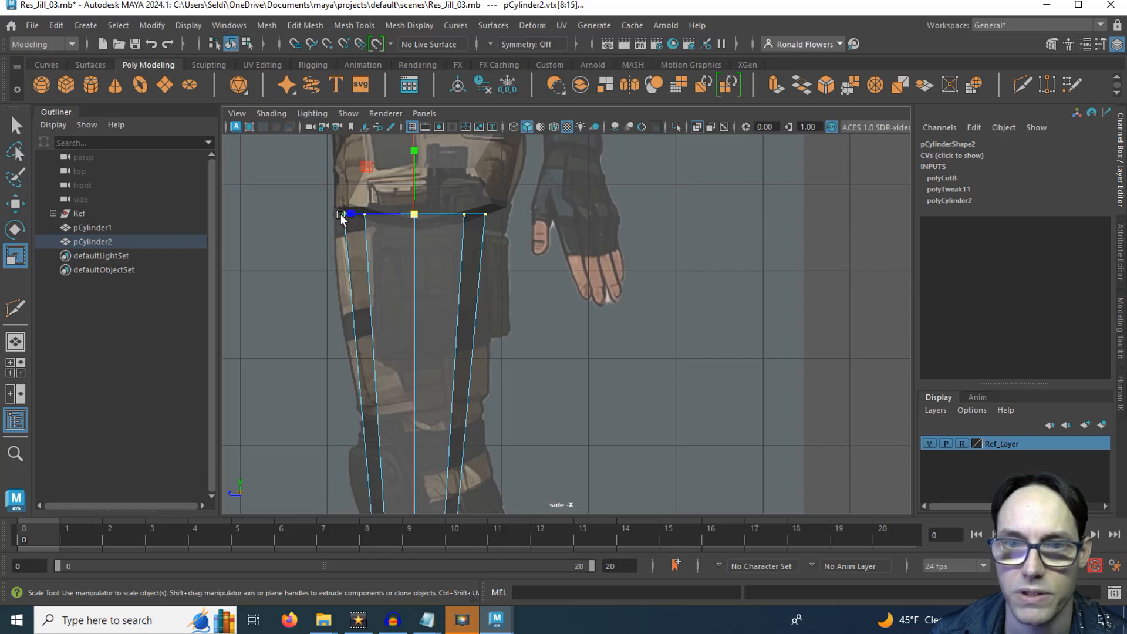
left_click_drag(350, 213, 340, 217)
key("q")
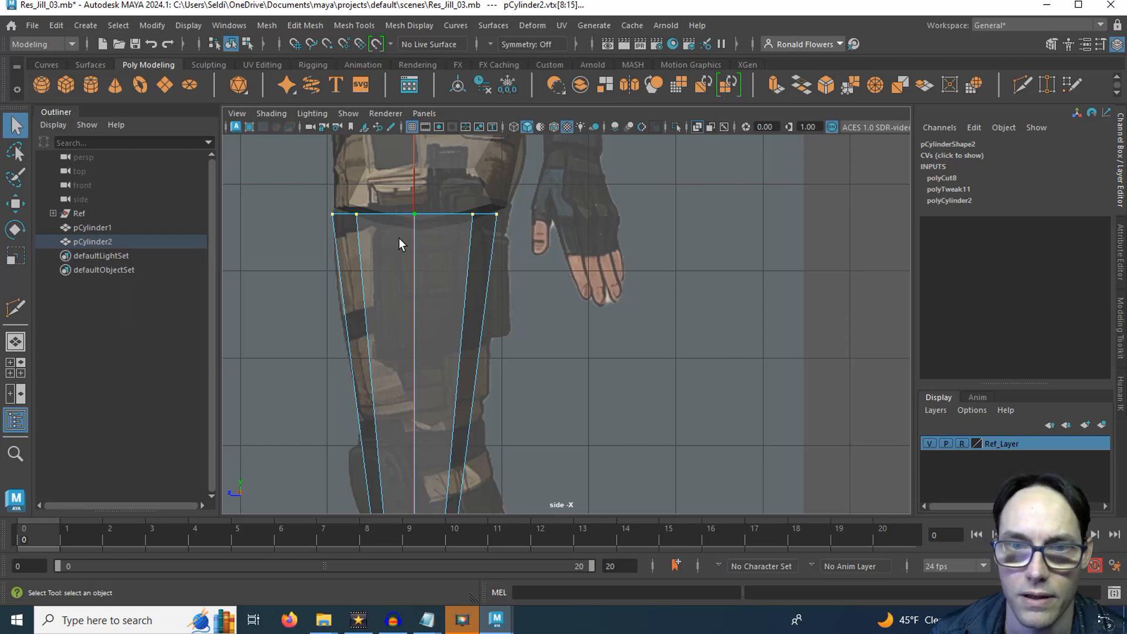
key("w")
left_click_drag(355, 216, 356, 217)
key("r")
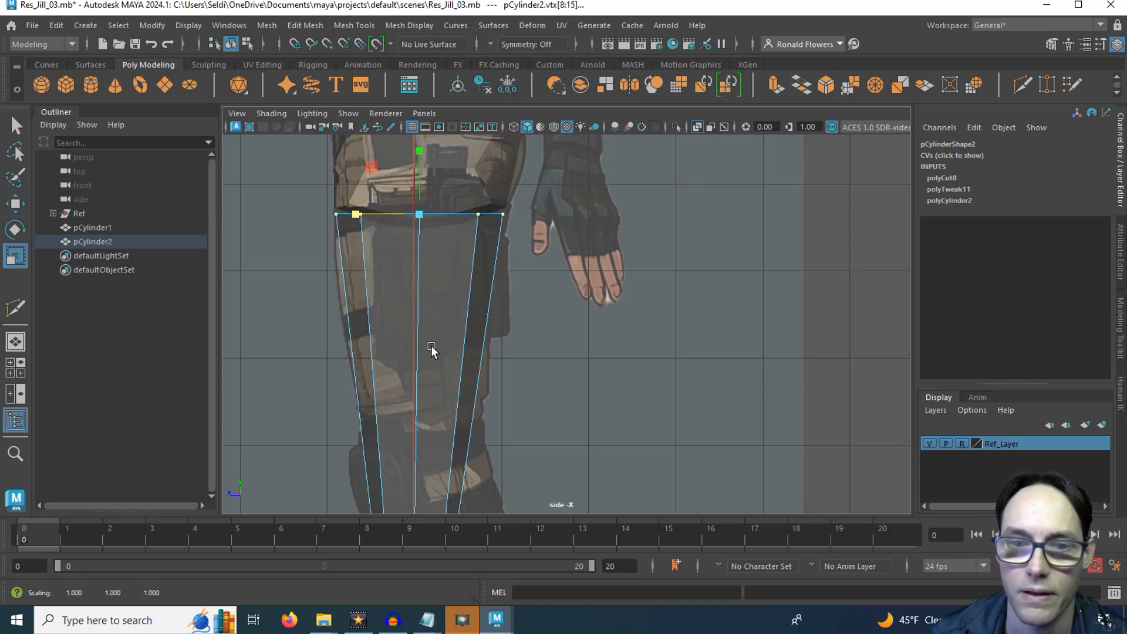
- Move the knee loop's vertices backward in the side view to line up with the reference knee
middle_click_drag(431, 345, 430, 257, "alt")
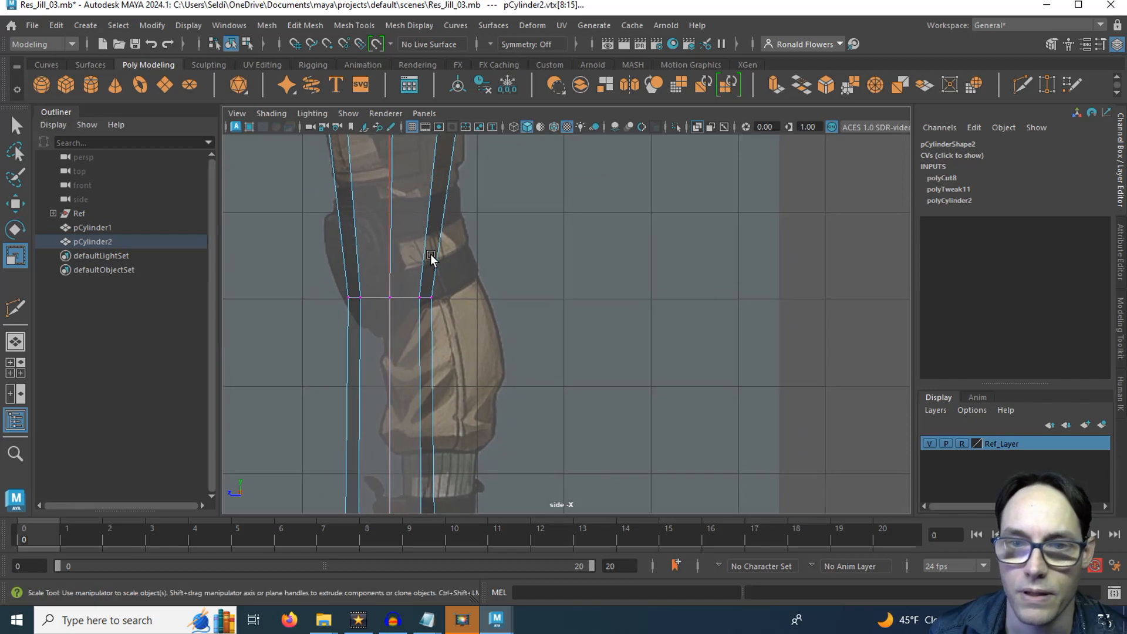
scroll(431, 256, "down", 2)
middle_click_drag(427, 320, 390, 308, "alt")
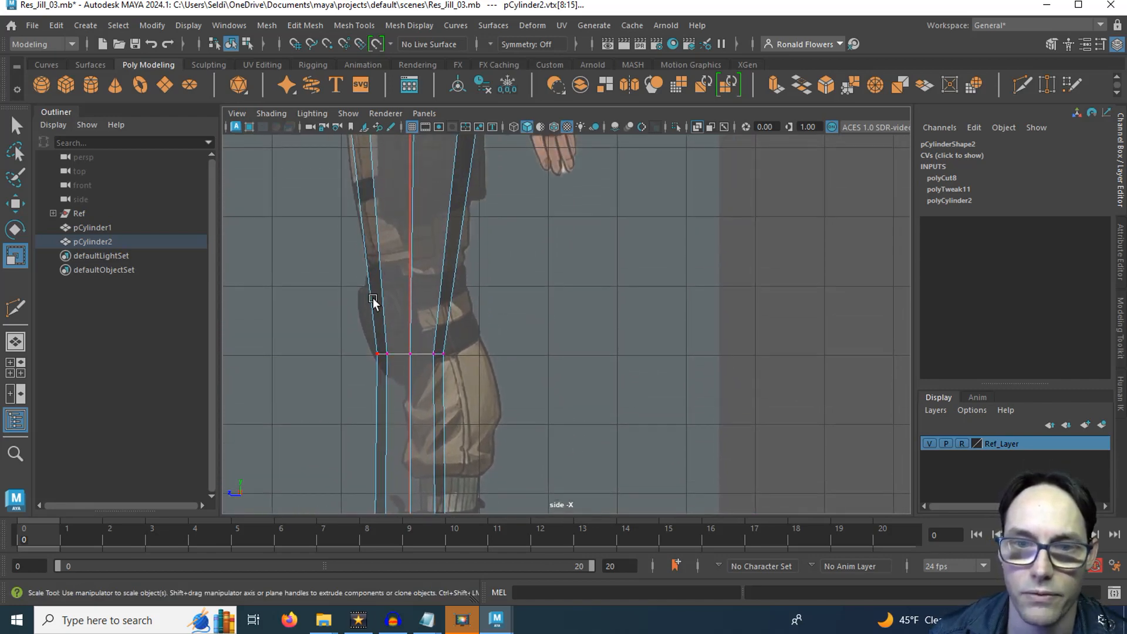
key("space")
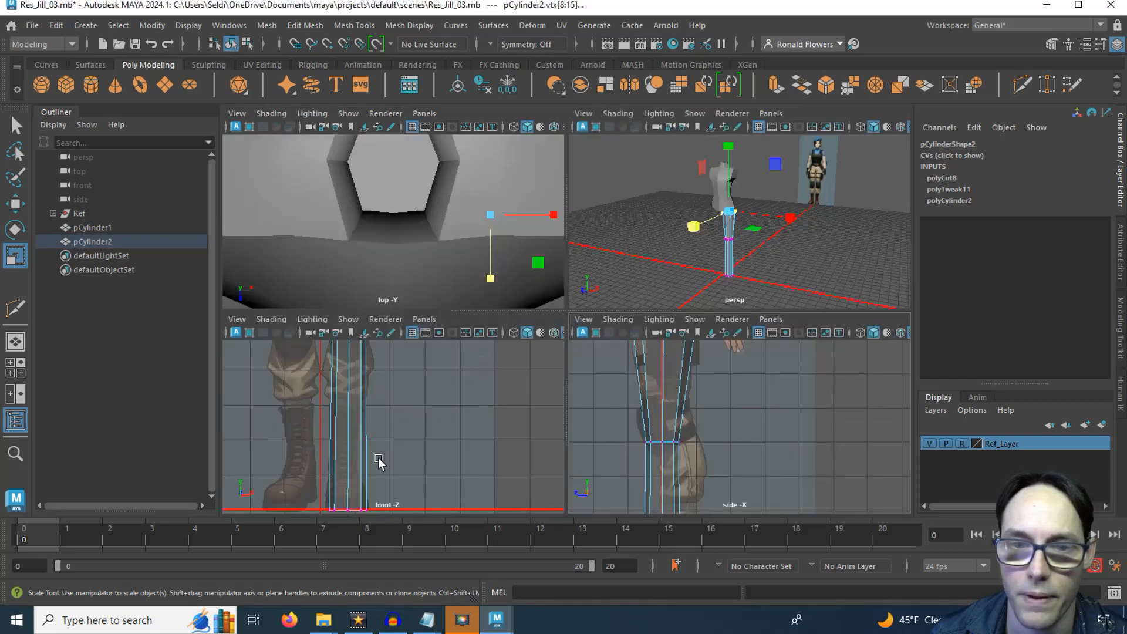
scroll(409, 393, "down", 2)
middle_click_drag(421, 359, 374, 422, "alt")
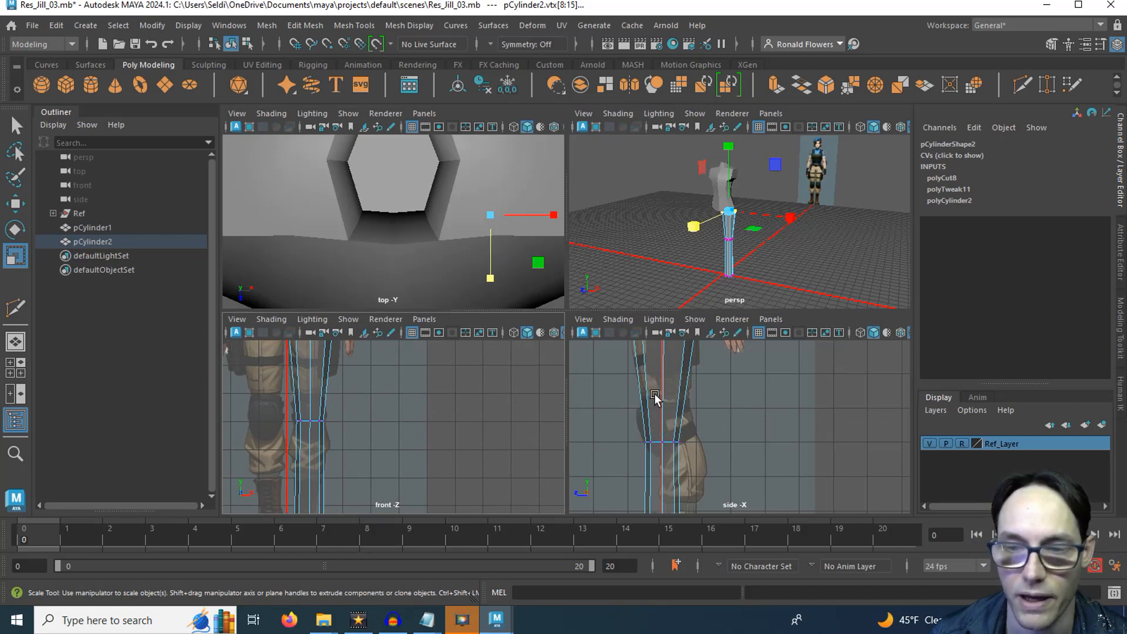
key("space")
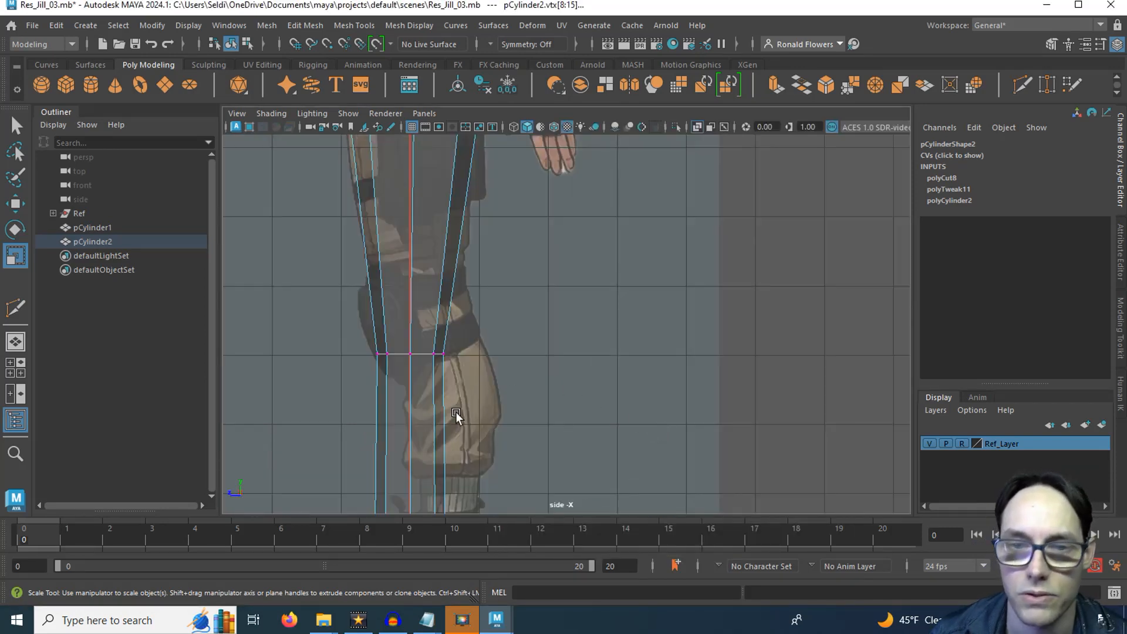
middle_click_drag(456, 415, 473, 388, "alt")
left_click_drag(376, 298, 522, 351)
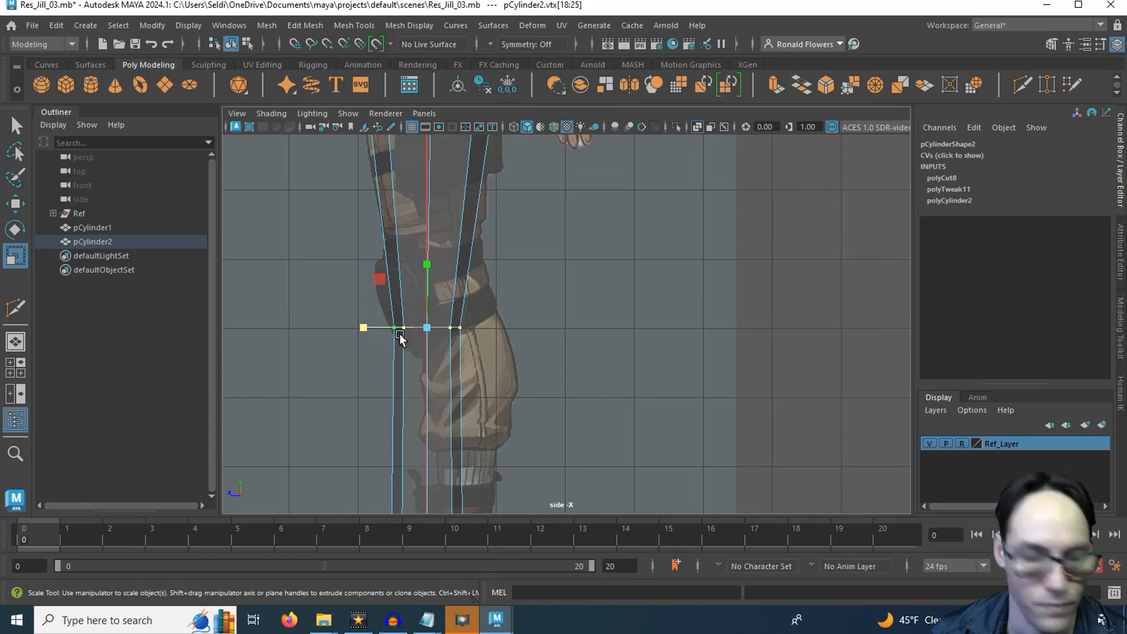
key("w")
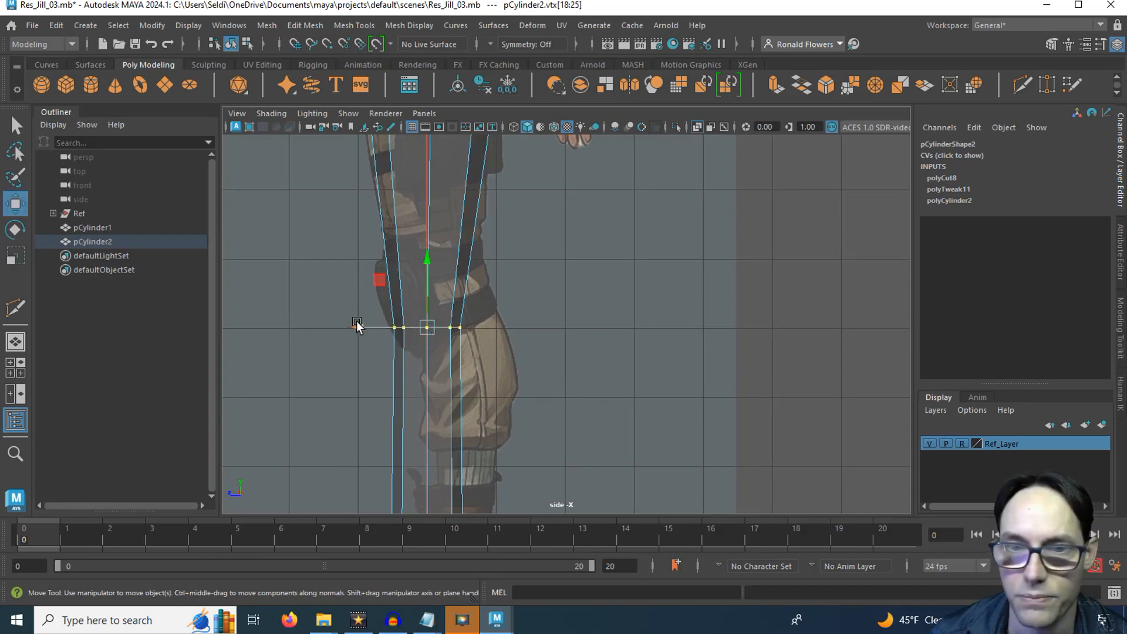
left_click(356, 327)
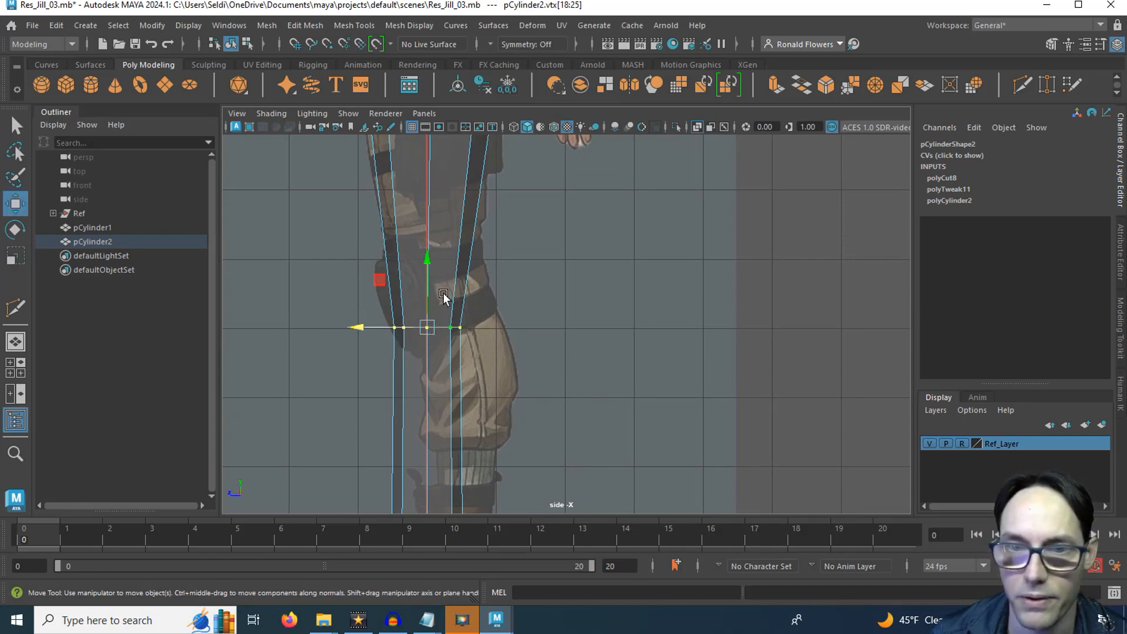
left_click_drag(359, 327, 383, 331)
left_click_drag(384, 328, 385, 329)
- Move the leg's bottom vertex ring backward over the heel of the boot in the side view
middle_click_drag(467, 402, 465, 279, "alt")
middle_click_drag(461, 361, 447, 242, "alt")
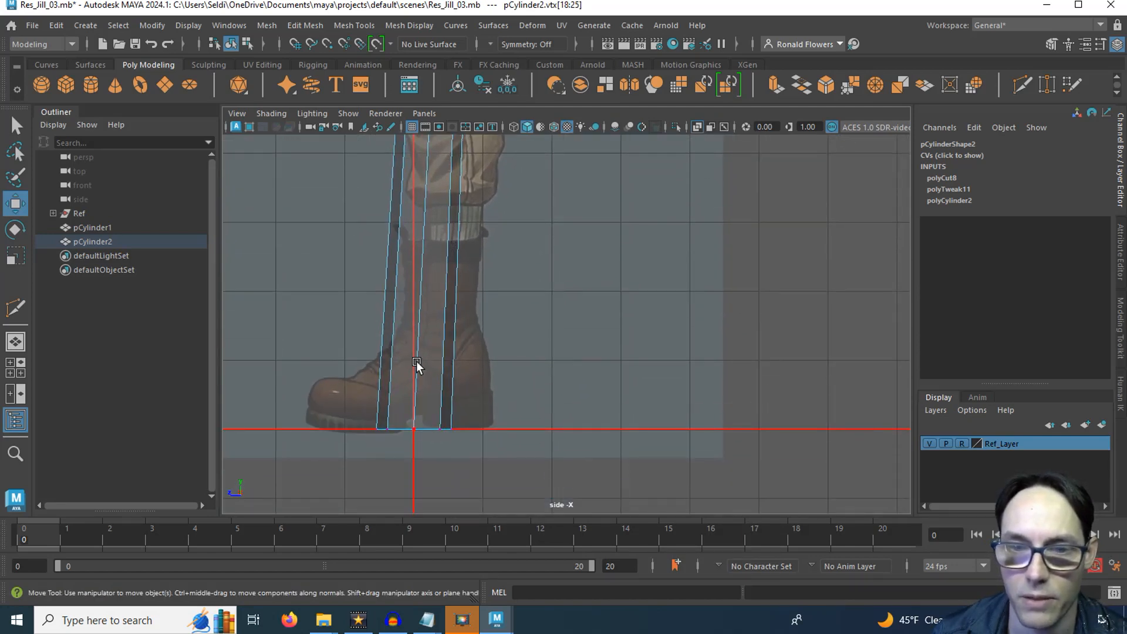
left_click_drag(351, 367, 458, 452)
left_click_drag(343, 432, 378, 433)
- Slice a horizontal edge loop through the lower thigh just above the knee with Multi-Cut
middle_click_drag(446, 152, 643, 301, "alt")
key("g")
scroll(597, 354, "up", 2)
left_click_drag(403, 298, 613, 298)
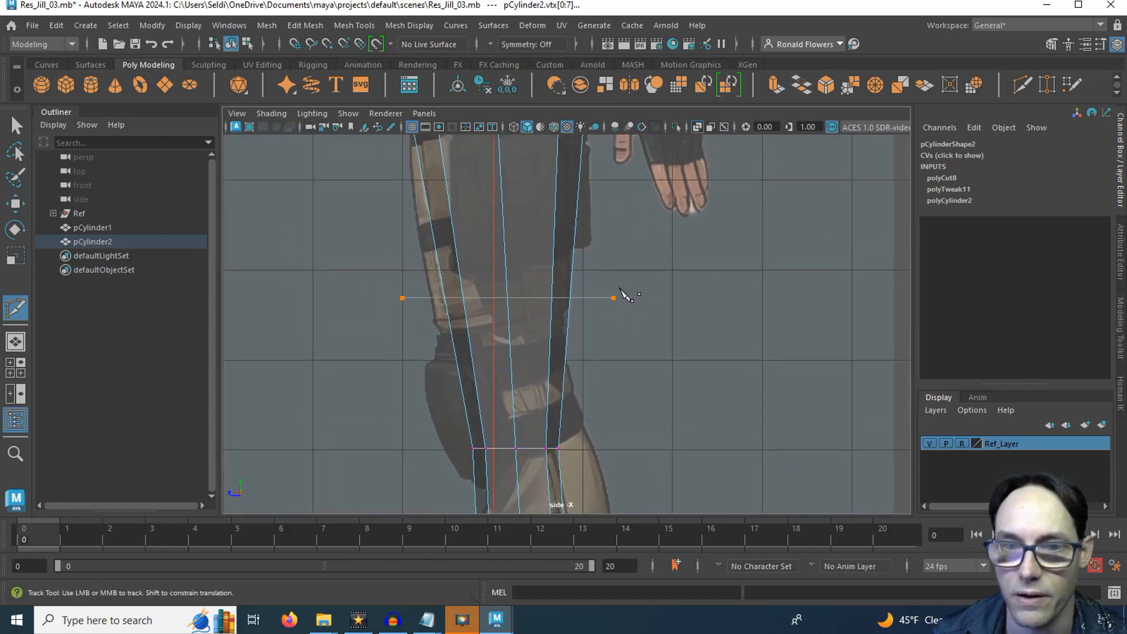
left_click_drag(683, 298, 684, 298)
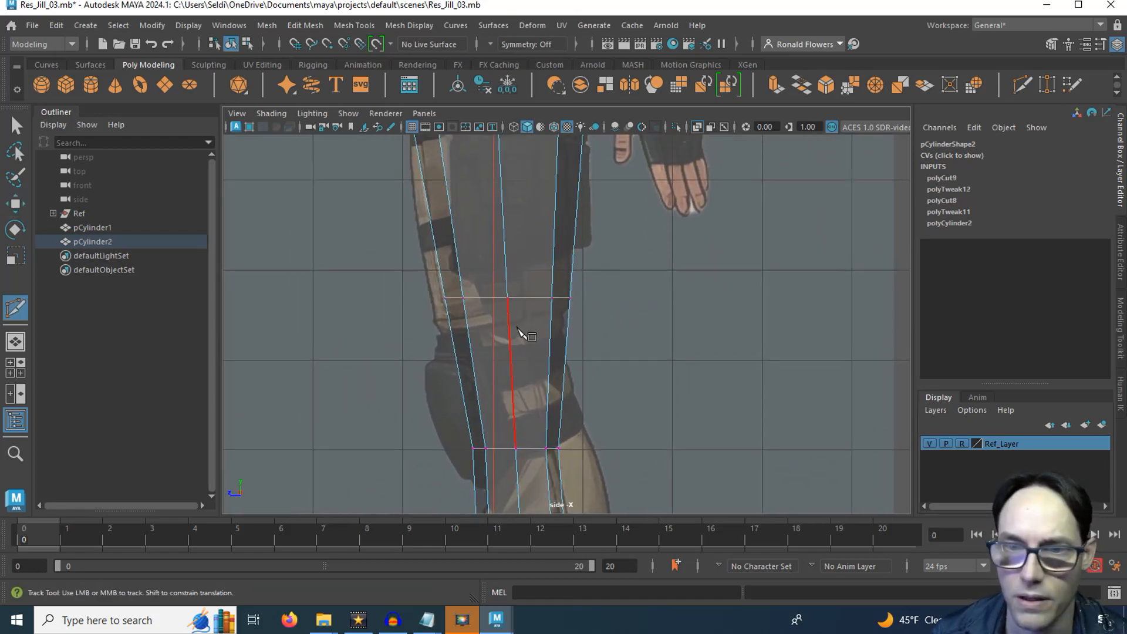
key("q")
- Move the lower-thigh loop slightly forward and scale it in Z to about 1.033 to fit the side reference
key("w")
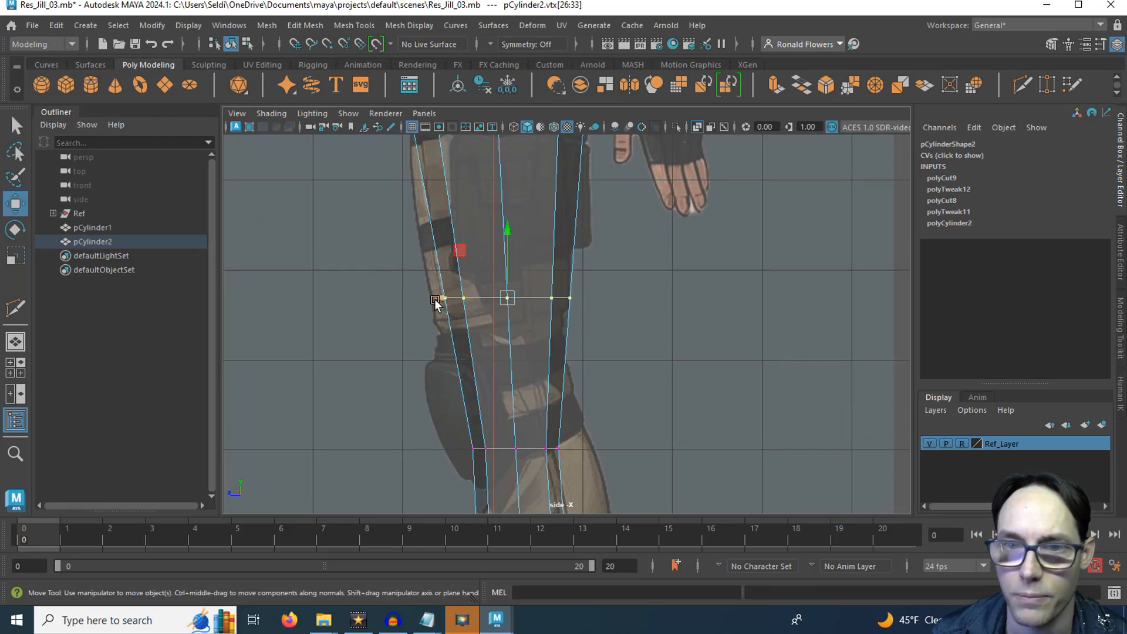
middle_click_drag(435, 303, 426, 297)
key("r")
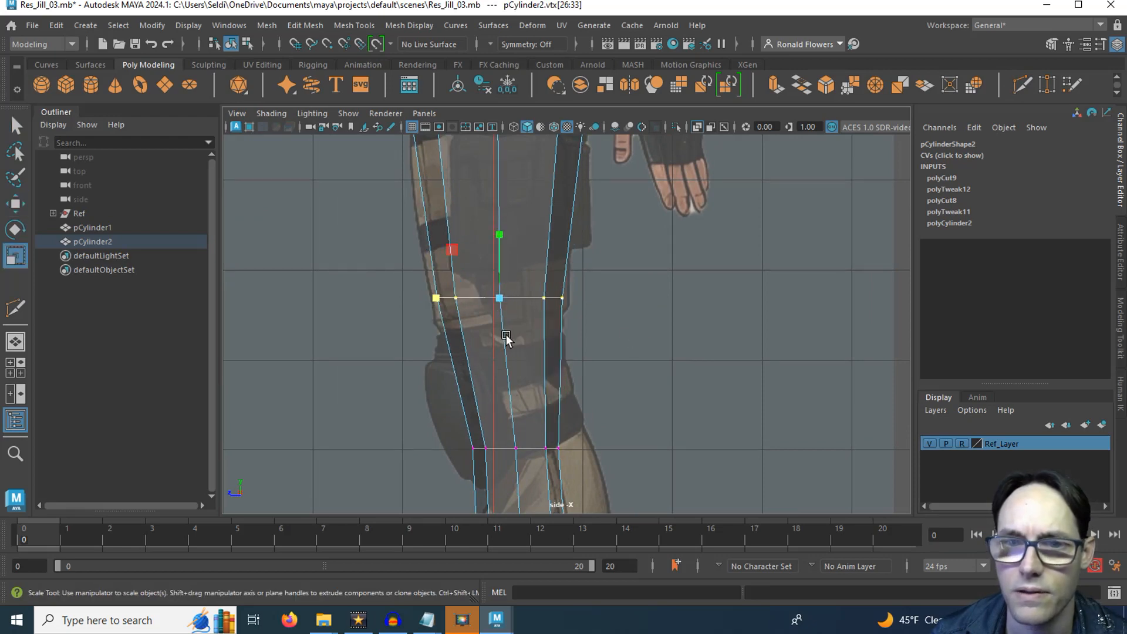
left_click_drag(439, 301, 433, 302)
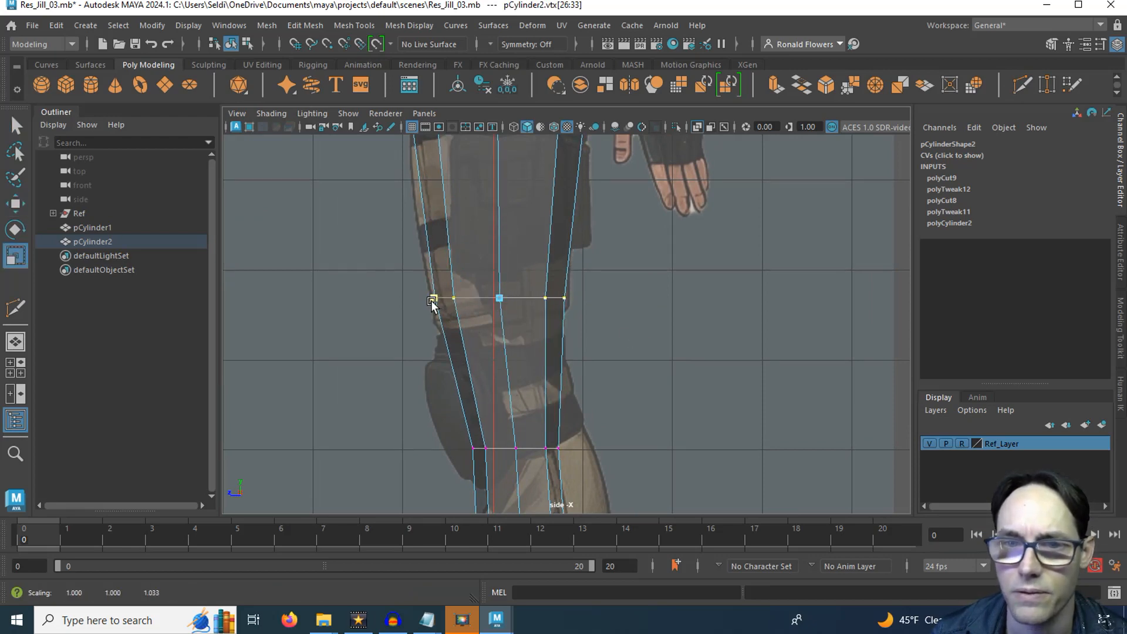
key("w")
left_click(605, 346)
- Slice a horizontal edge loop through the lower leg at the trouser cuff just above the boot with Multi-Cut
scroll(615, 354, "down", 2)
middle_click_drag(615, 354, 542, 256, "alt")
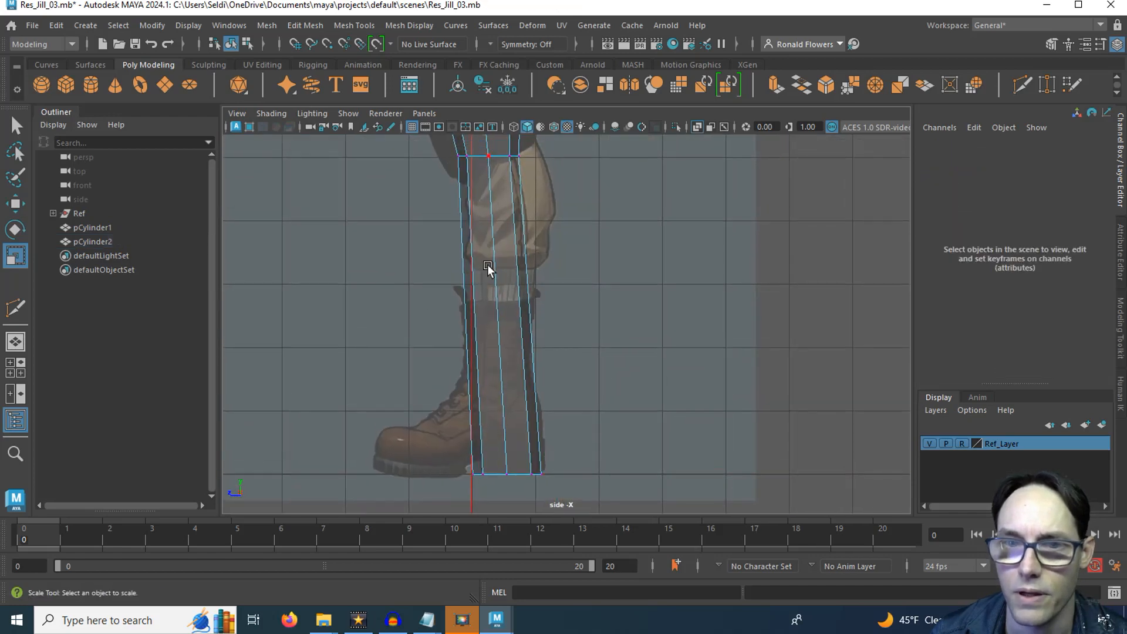
left_click(1022, 84)
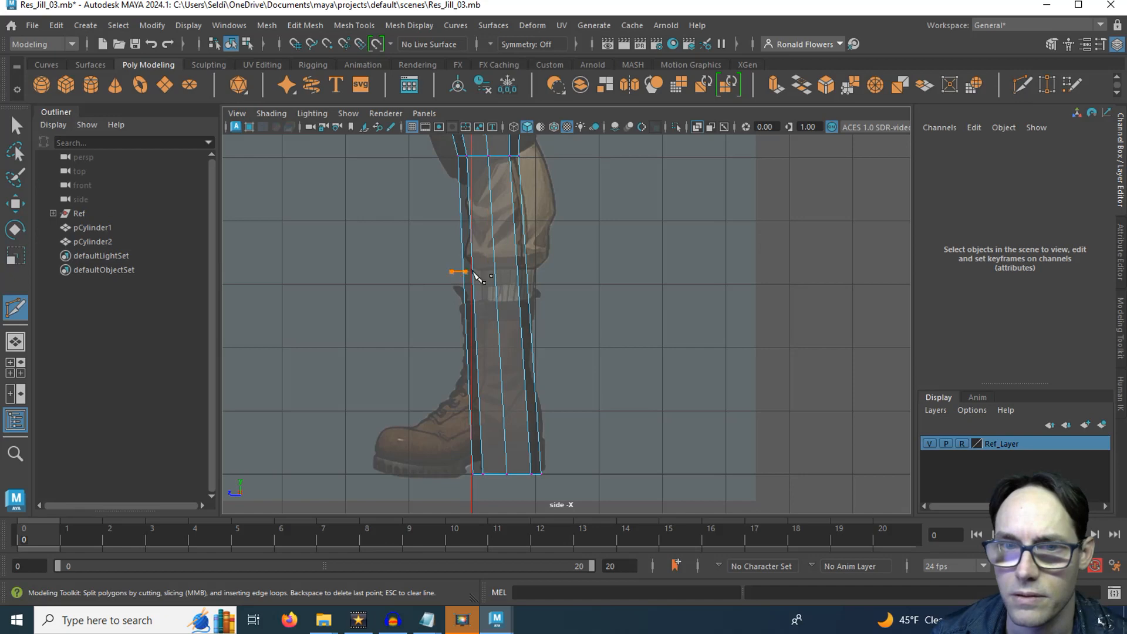
left_click_drag(476, 273, 614, 278)
- Move the trouser-cuff vertex loop slightly backward and widen it in Z to fit the side reference
scroll(545, 364, "up", 3)
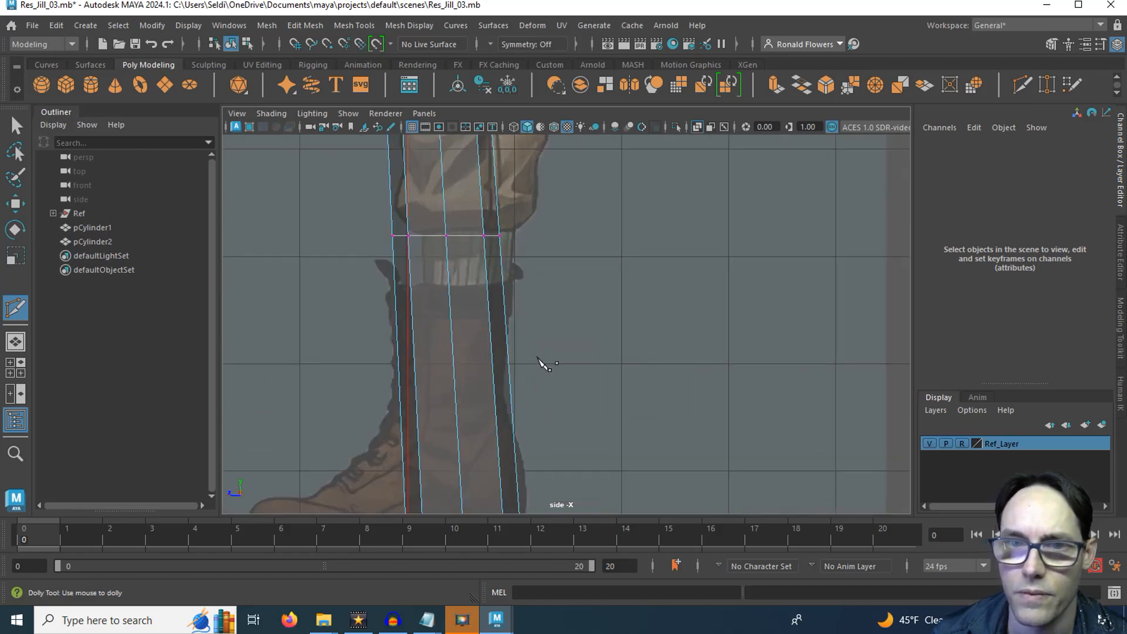
middle_click_drag(536, 267, 550, 404, "alt")
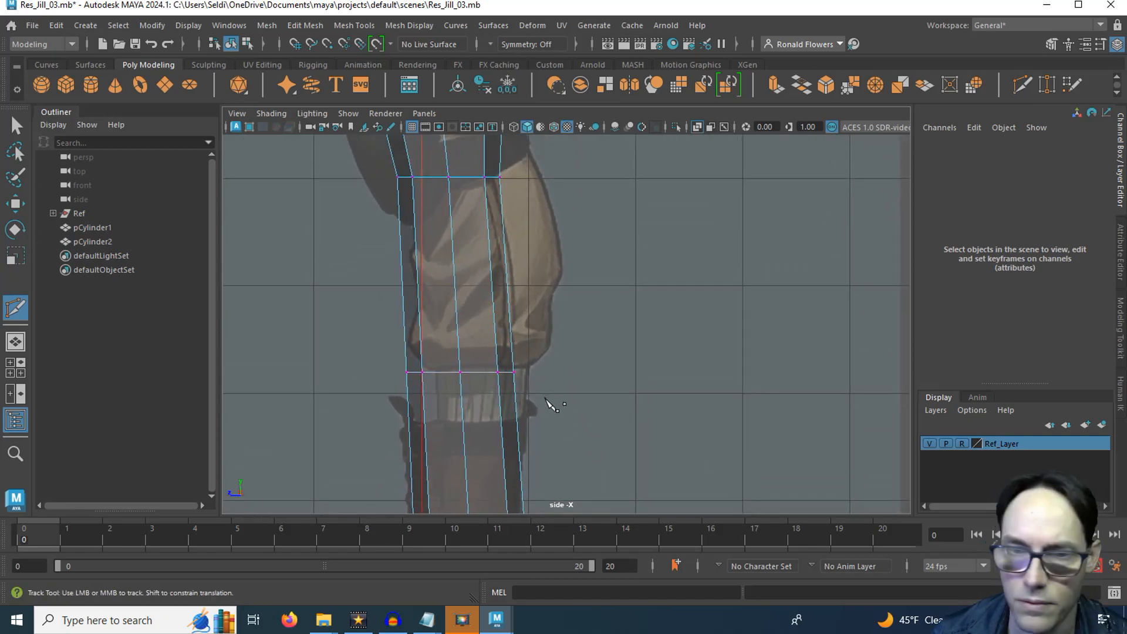
key("q")
left_click_drag(377, 357, 580, 395)
key("w")
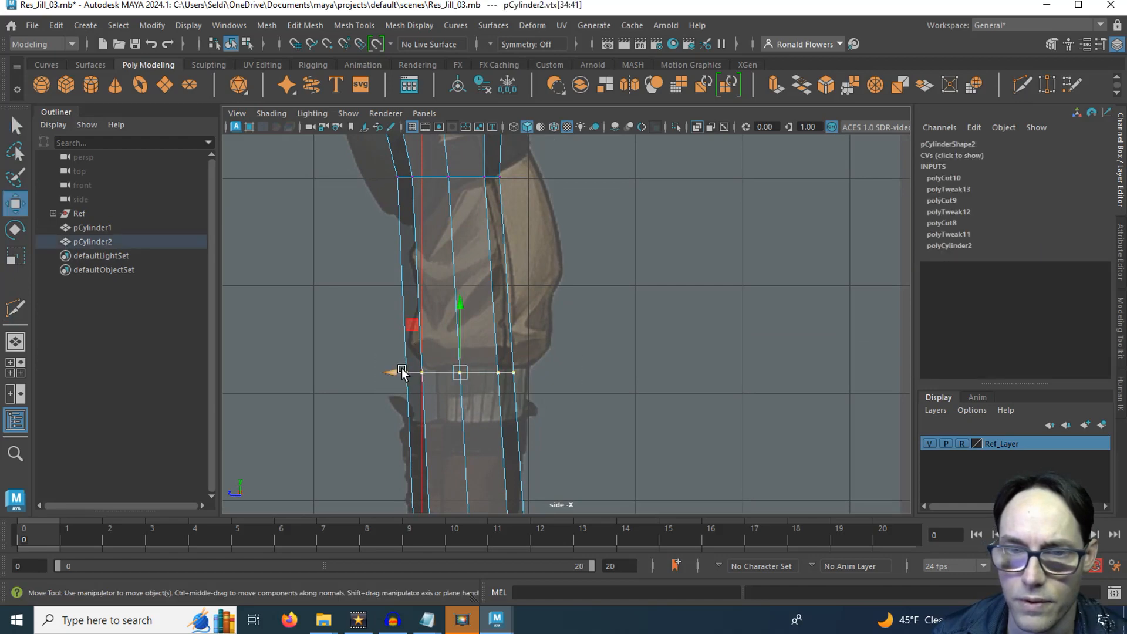
left_click_drag(395, 372, 407, 378)
key("r")
- Slice a horizontal edge loop through the leg at the top of the boot, just below the cuff loop, with Multi-Cut
middle_click_drag(542, 417, 527, 315, "alt")
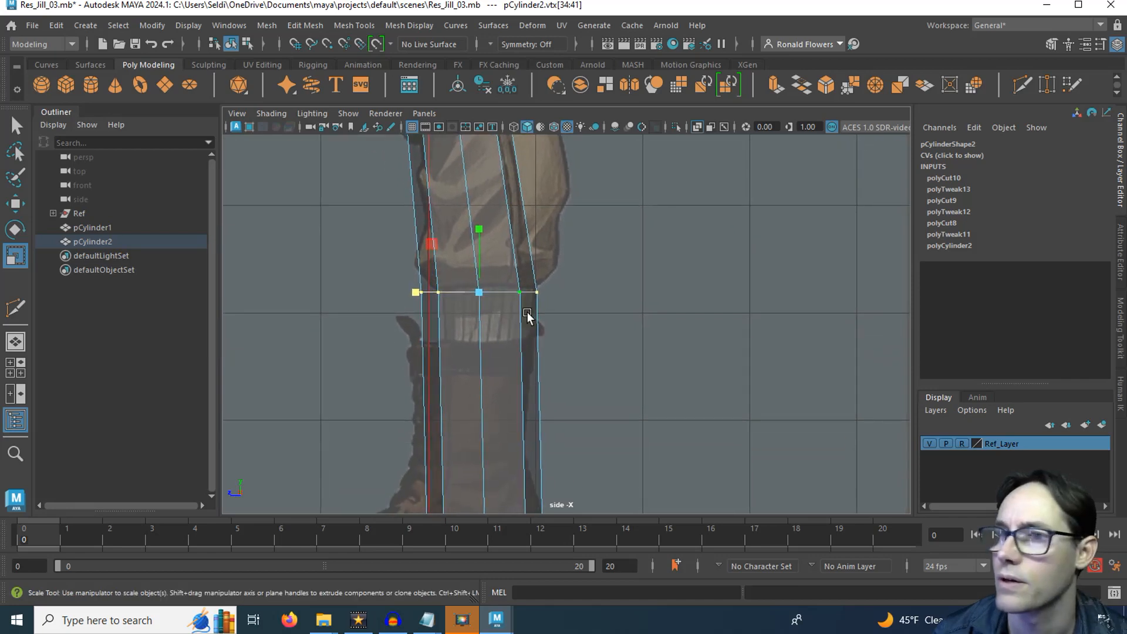
left_click(1022, 84)
left_click(438, 292)
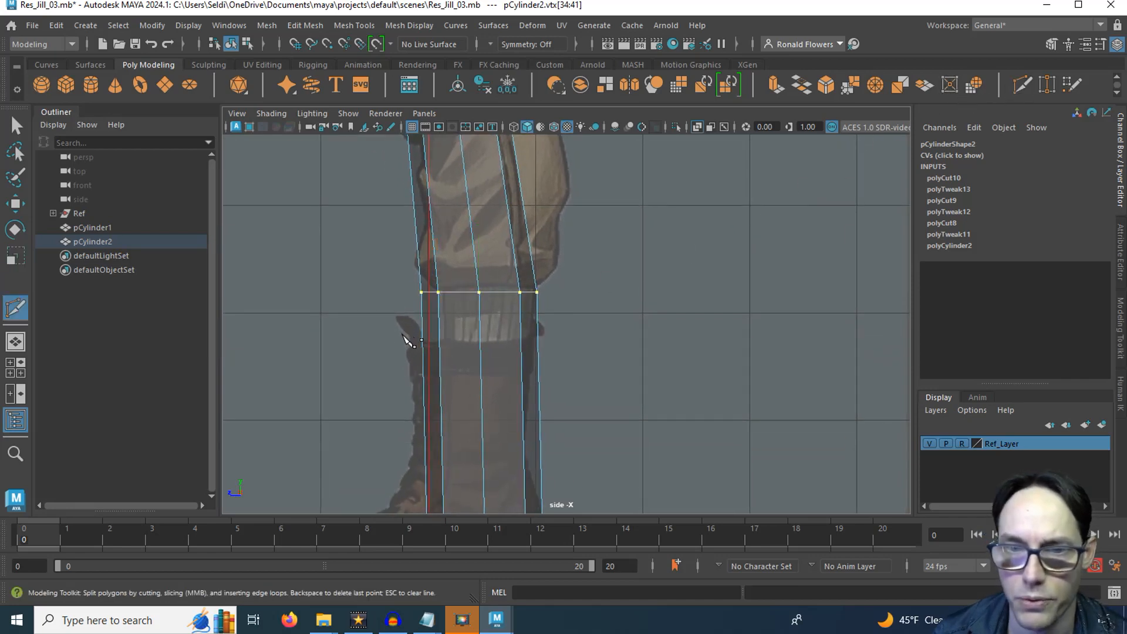
left_click_drag(588, 334, 588, 336)
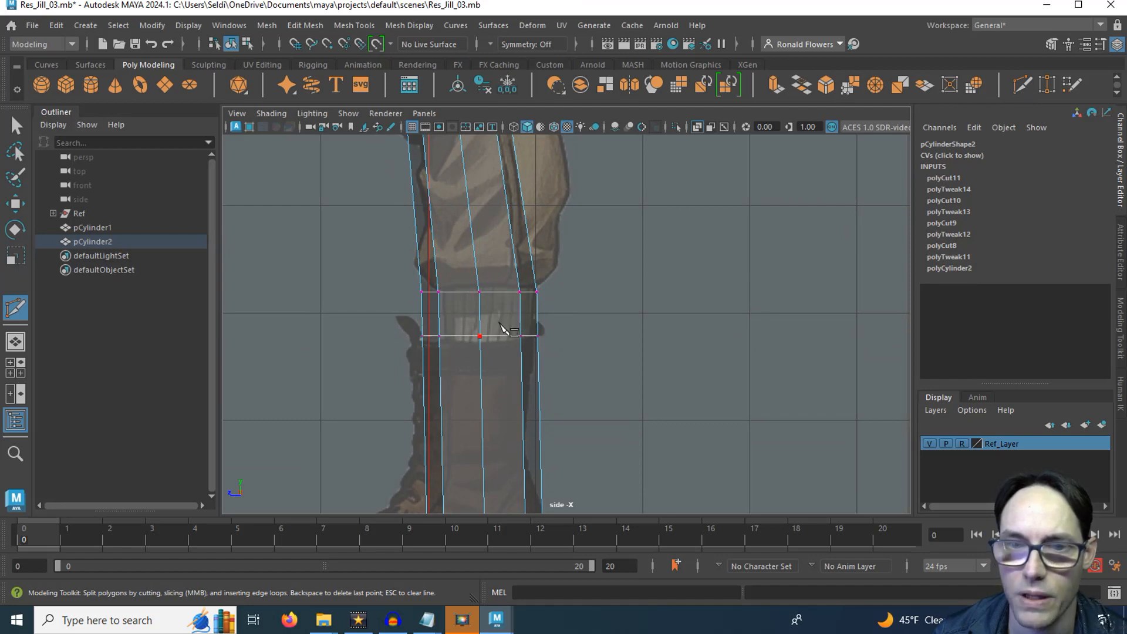
- Slice a horizontal edge loop through the upper calf, between the knee loop and the cuff loop, with Multi-Cut
middle_click_drag(572, 263, 542, 366, "alt")
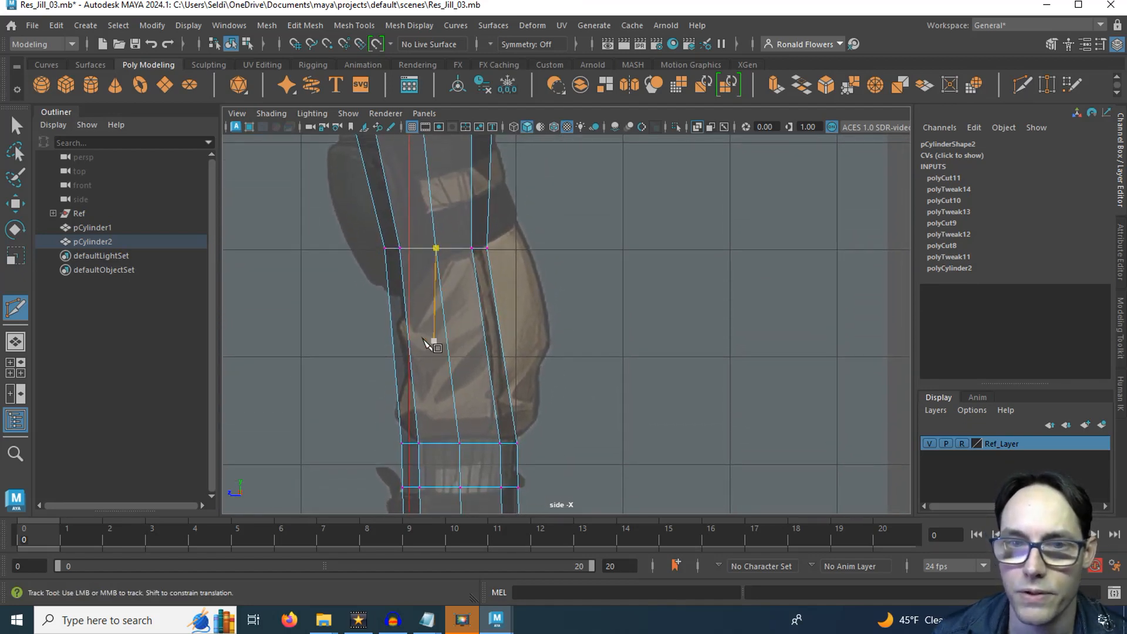
mouse_move(438, 304)
middle_mouse_down("alt")
mouse_move(437, 322)
mouse_move(432, 293)
mouse_move(434, 310)
middle_mouse_up("alt")
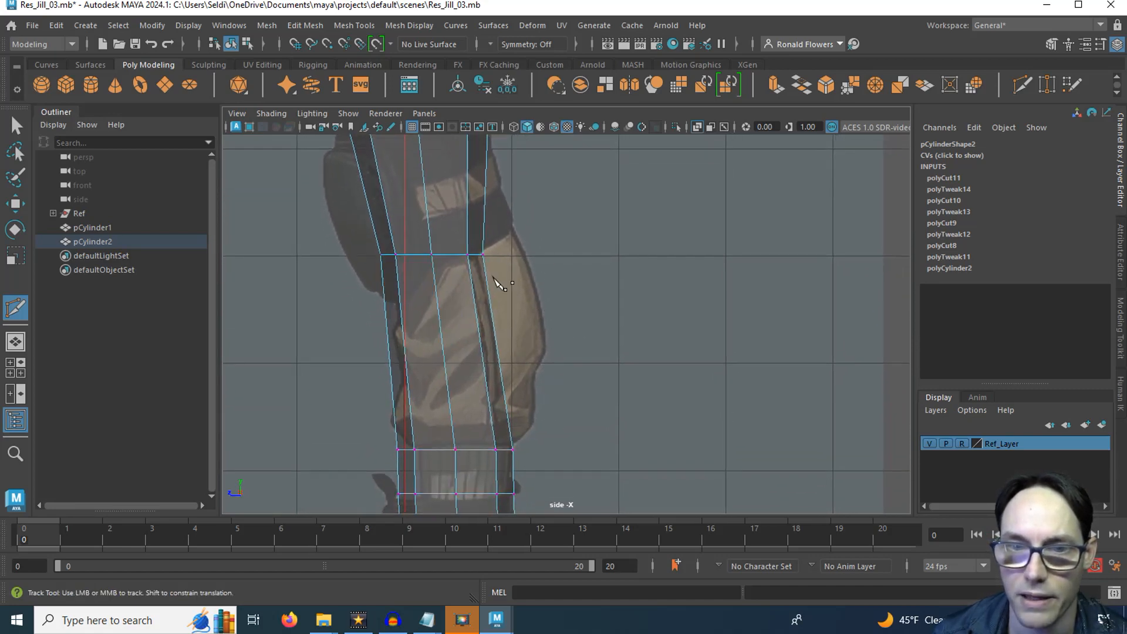
left_click_drag(374, 345, 560, 347)
key("q")
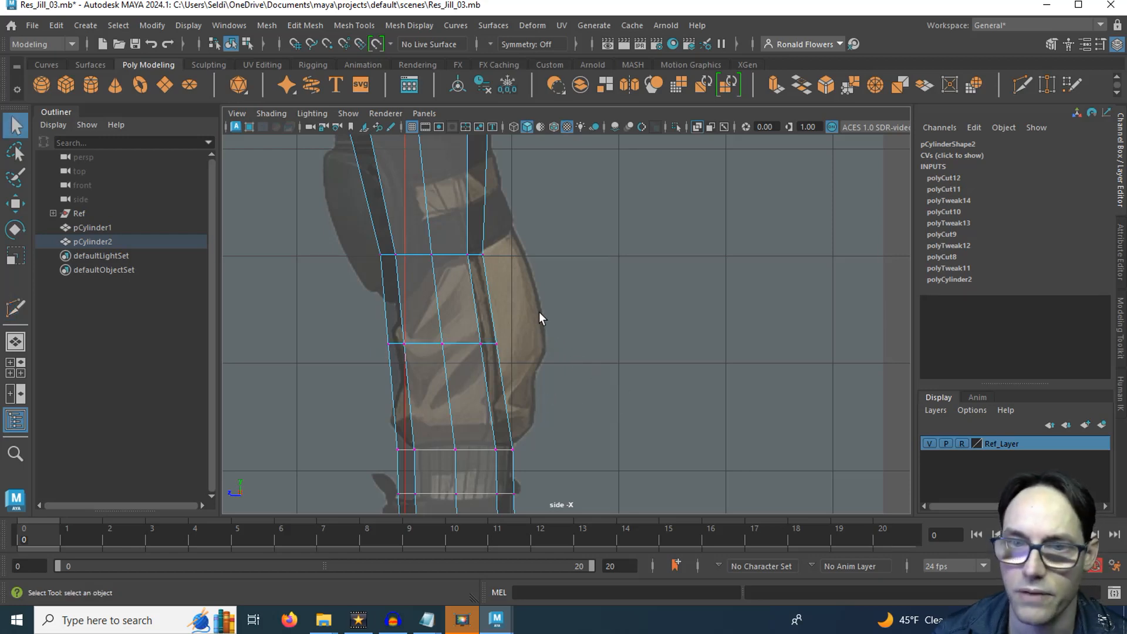
- Move the rear vertices of the knee and calf loops back to the trouser outline, and shift their middle vertices slightly backward
right_click_drag(539, 312, 460, 202)
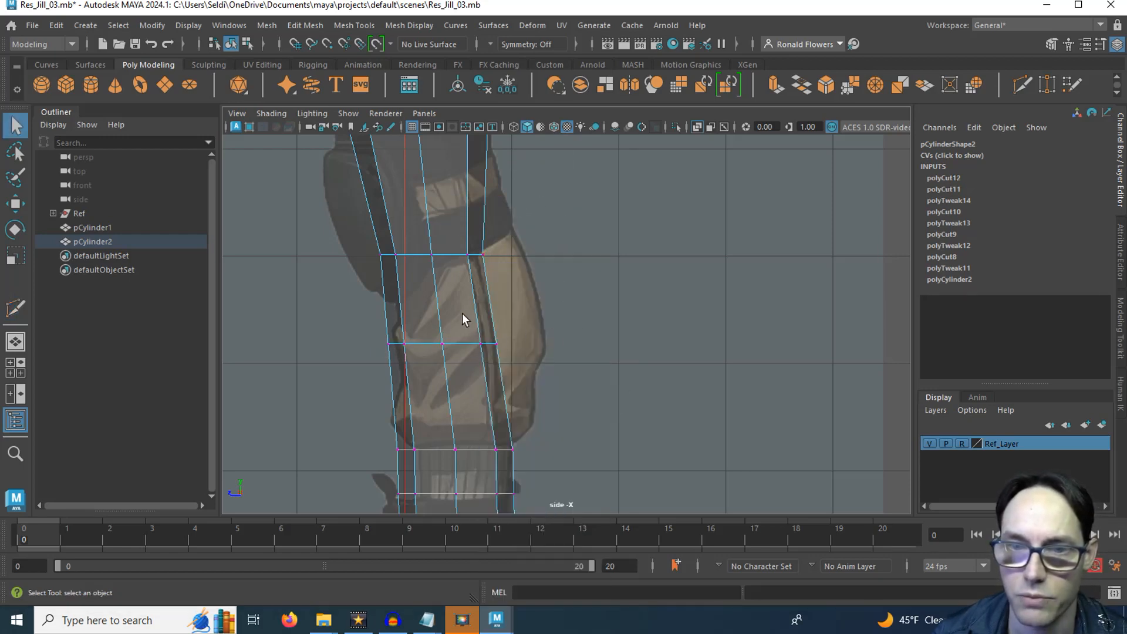
left_click_drag(457, 311, 549, 365)
key("w")
left_click_drag(425, 342, 469, 342)
left_click_drag(450, 223, 474, 250)
left_click_drag(415, 229, 463, 371)
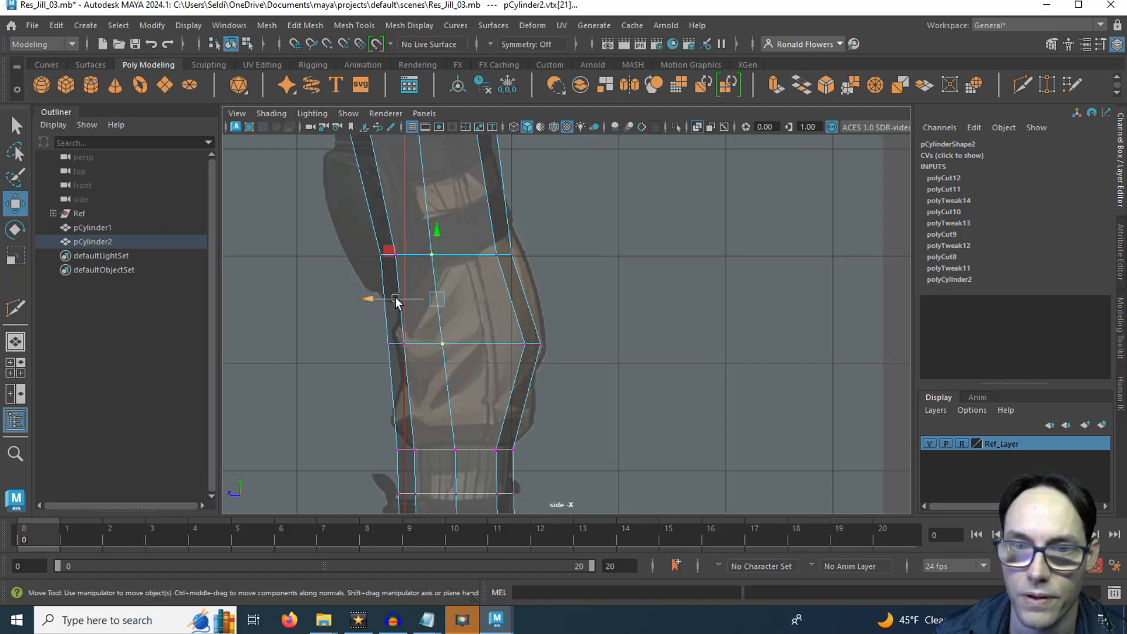
left_click_drag(396, 299, 411, 297)
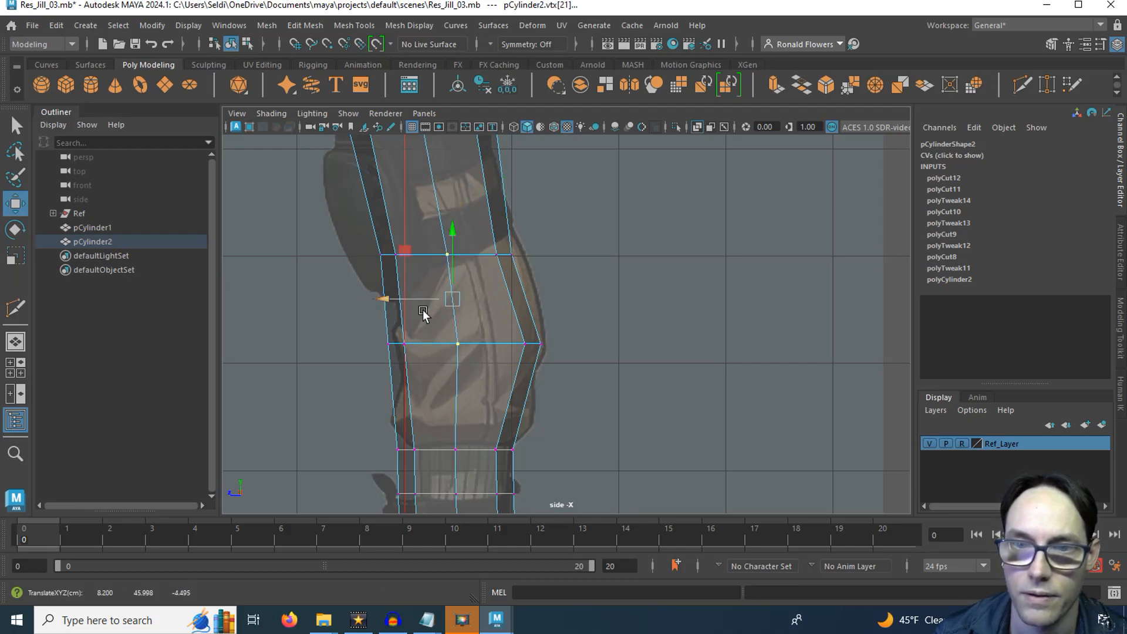
- Slice a horizontal edge loop through the boot's ankle in the side view with Multi-Cut
middle_click_drag(540, 269, 490, 270, "alt")
middle_click_drag(517, 374, 502, 239, "alt")
middle_click_drag(510, 285, 508, 266, "alt")
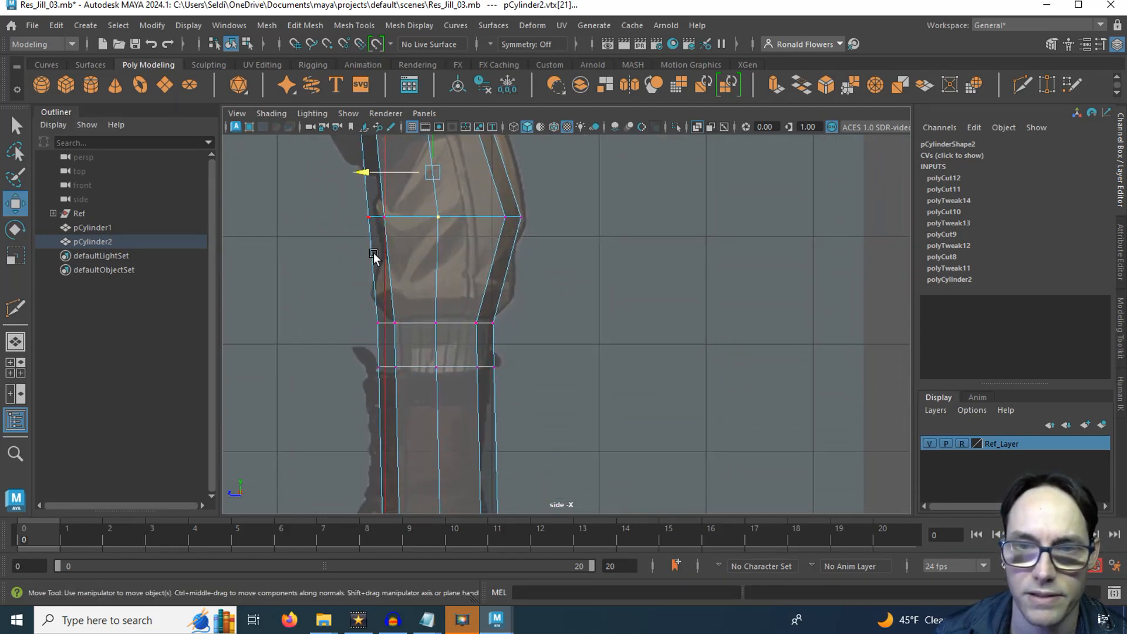
middle_click_drag(449, 261, 488, 377, "alt")
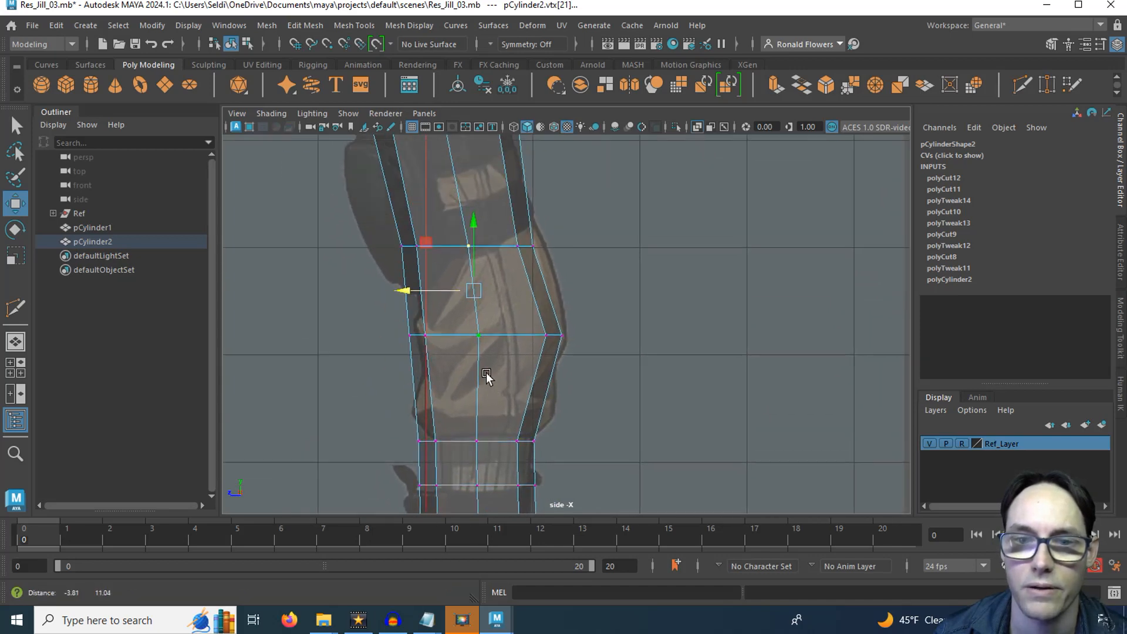
middle_click_drag(478, 298, 407, 315, "alt")
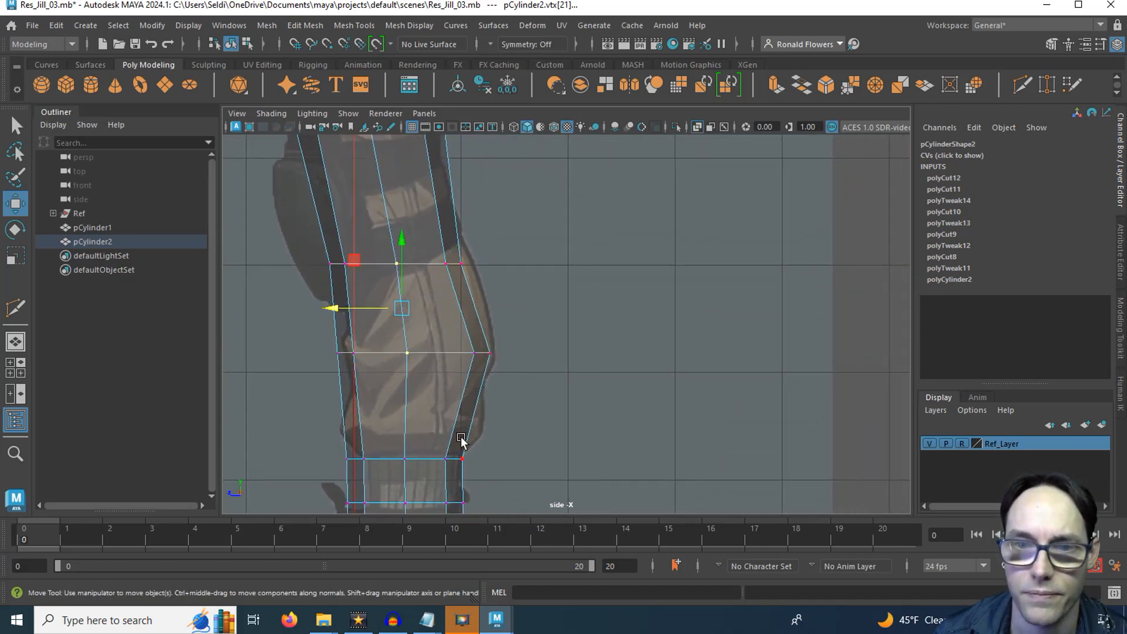
middle_click_drag(516, 359, 457, 289, "alt")
middle_click_drag(456, 375, 480, 247, "alt")
key("y")
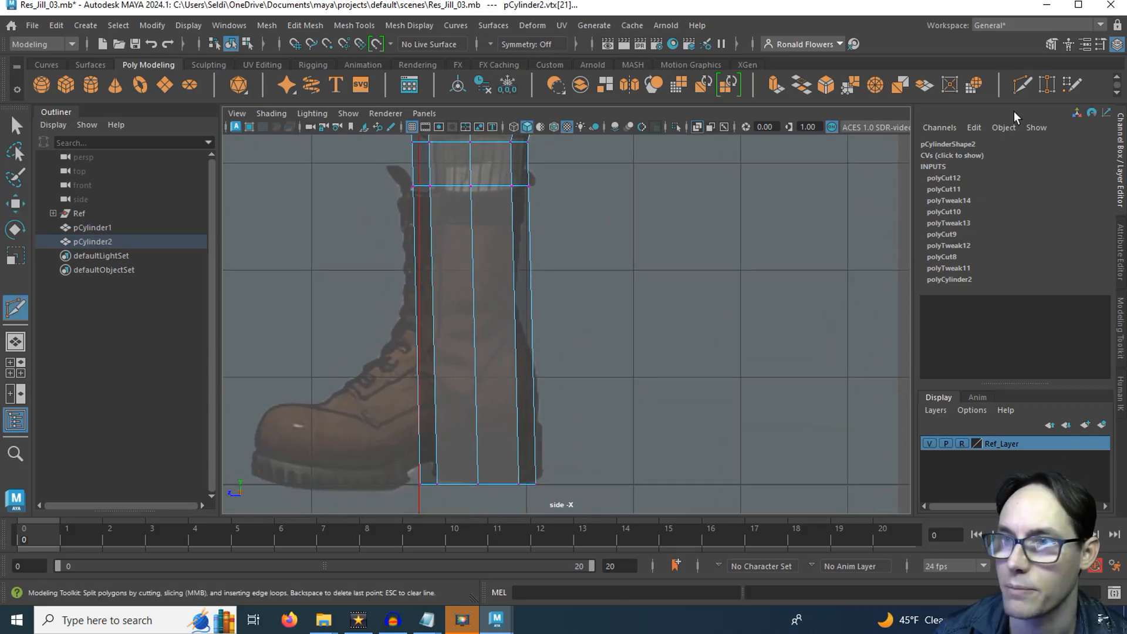
key("q")
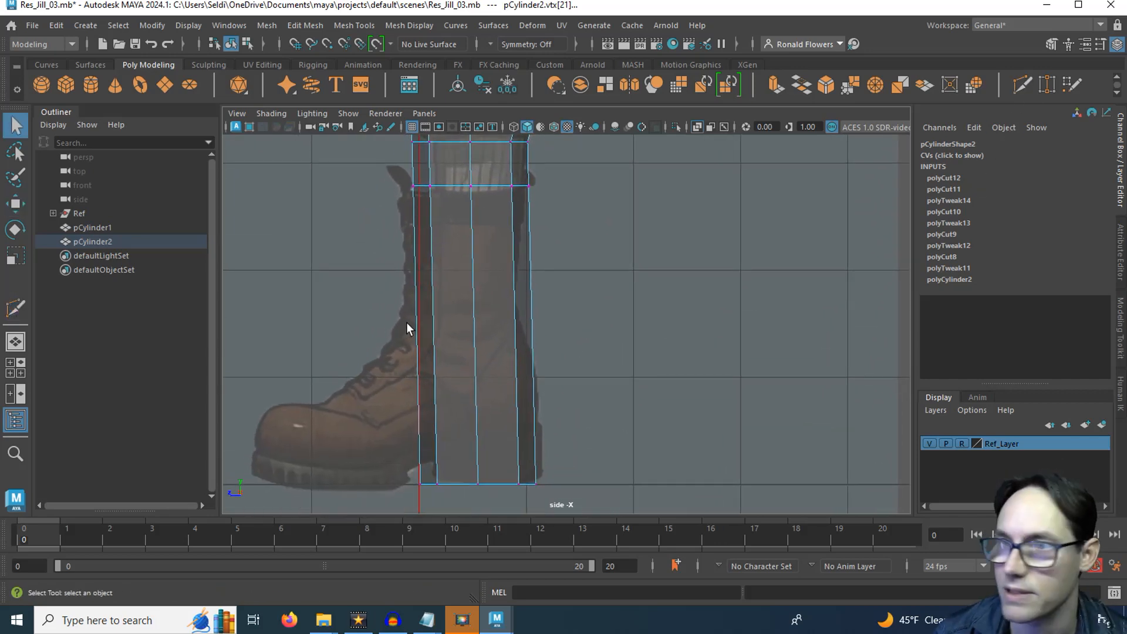
key("y")
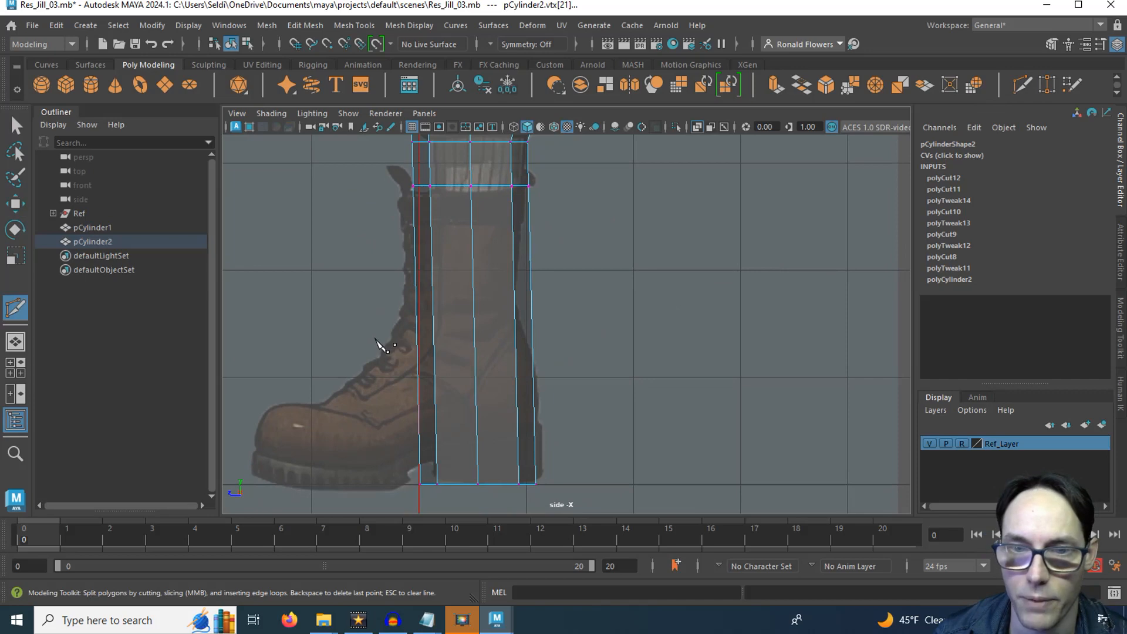
left_click_drag(371, 339, 567, 340)
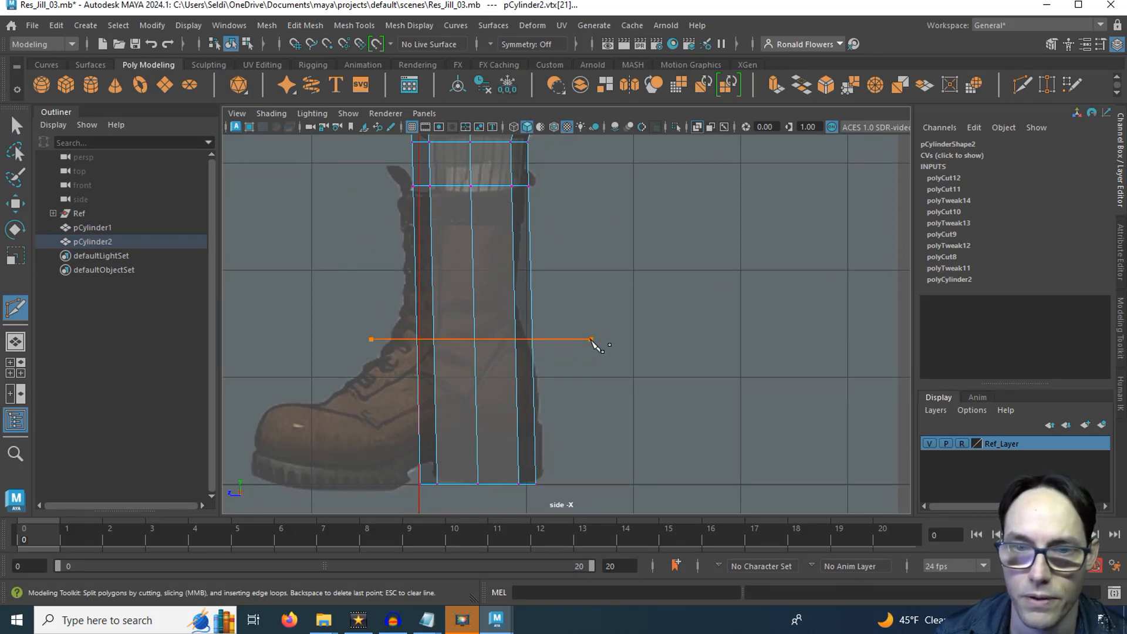
left_click_drag(591, 340, 592, 340)
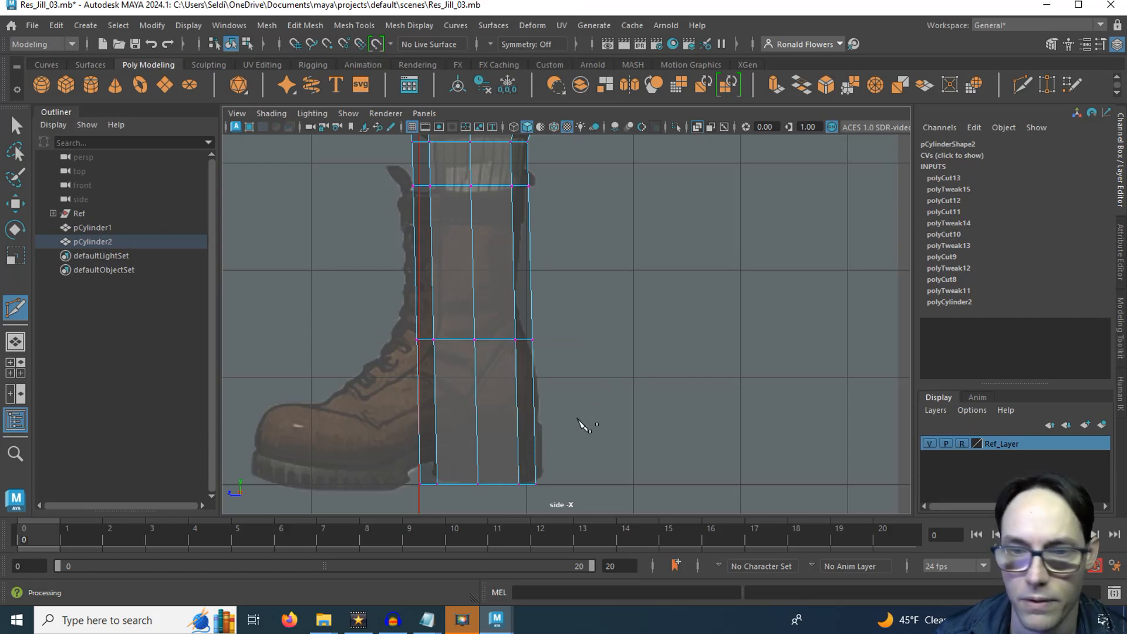
key("q")
- In the front view, move the calf loop's inner and outer vertices outward to match the baggy trouser silhouette
key("space")
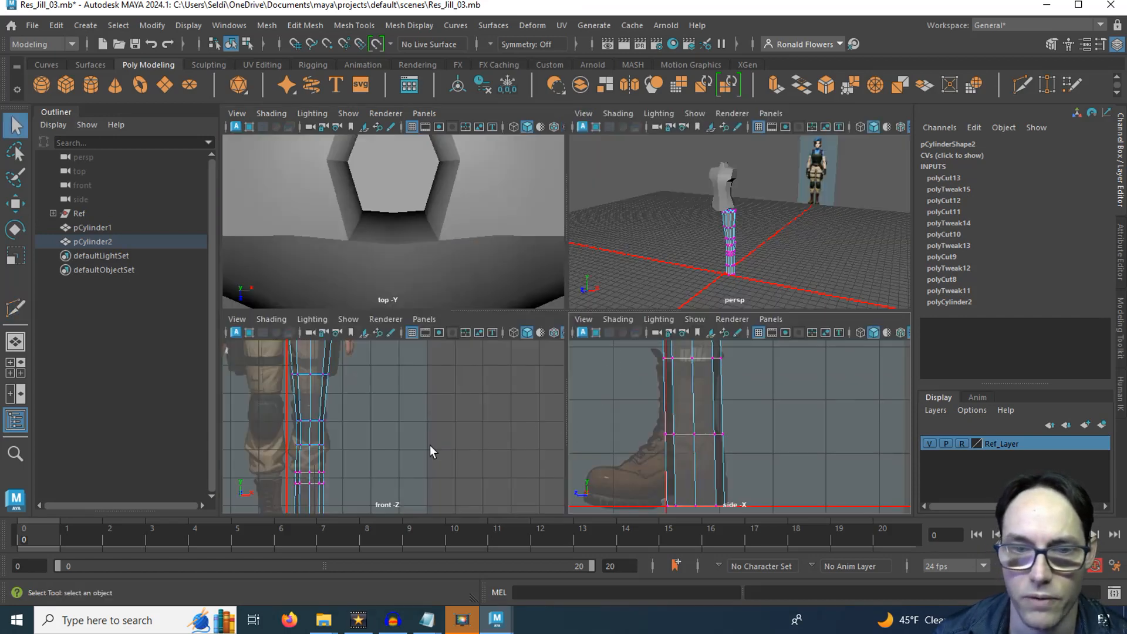
key("space")
scroll(428, 418, "up", 3)
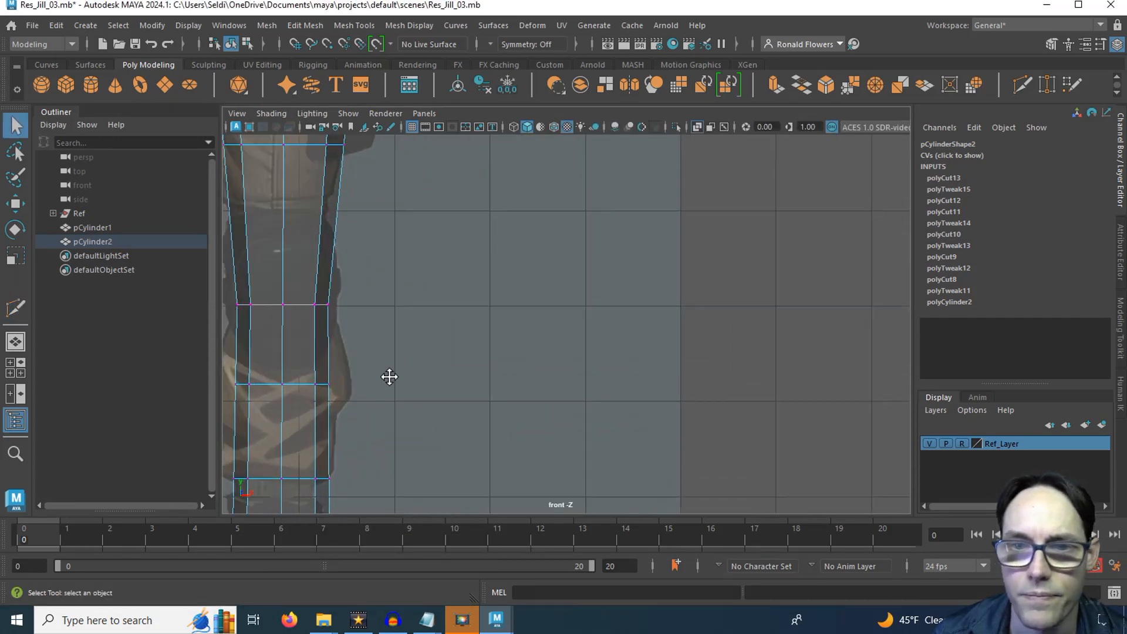
middle_click_drag(390, 377, 619, 335, "alt")
scroll(587, 364, "up", 2)
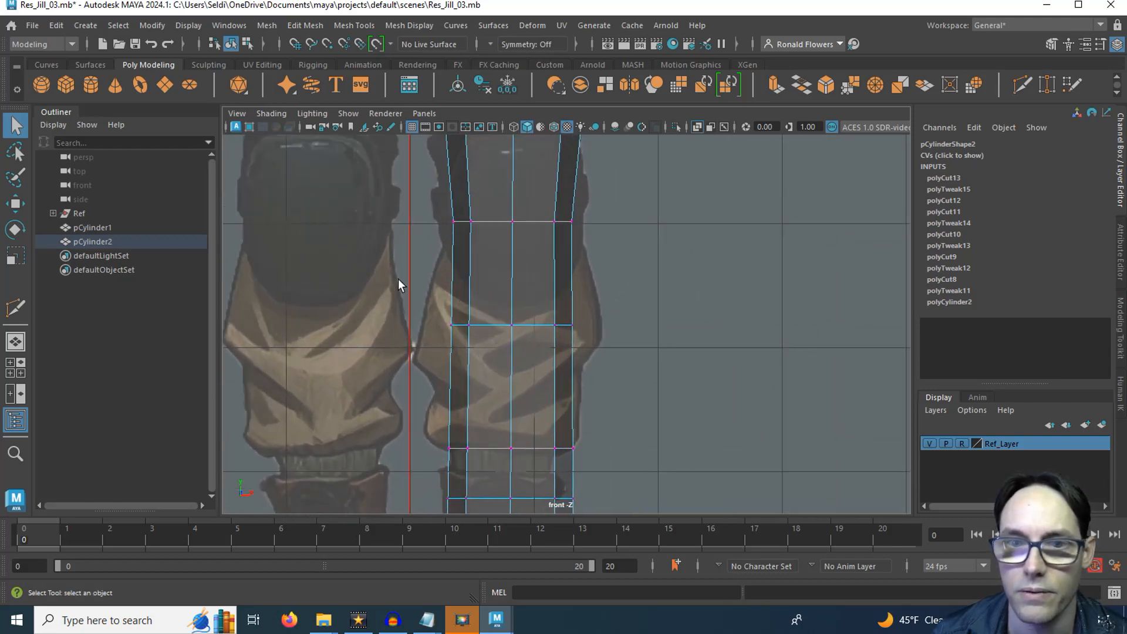
middle_click_drag(402, 284, 370, 448, "alt")
middle_click_drag(402, 390, 400, 488, "alt")
mouse_move(399, 356)
middle_mouse_down("alt")
mouse_move(397, 398)
mouse_move(418, 204)
mouse_move(406, 214)
mouse_move(411, 260)
middle_mouse_up("alt")
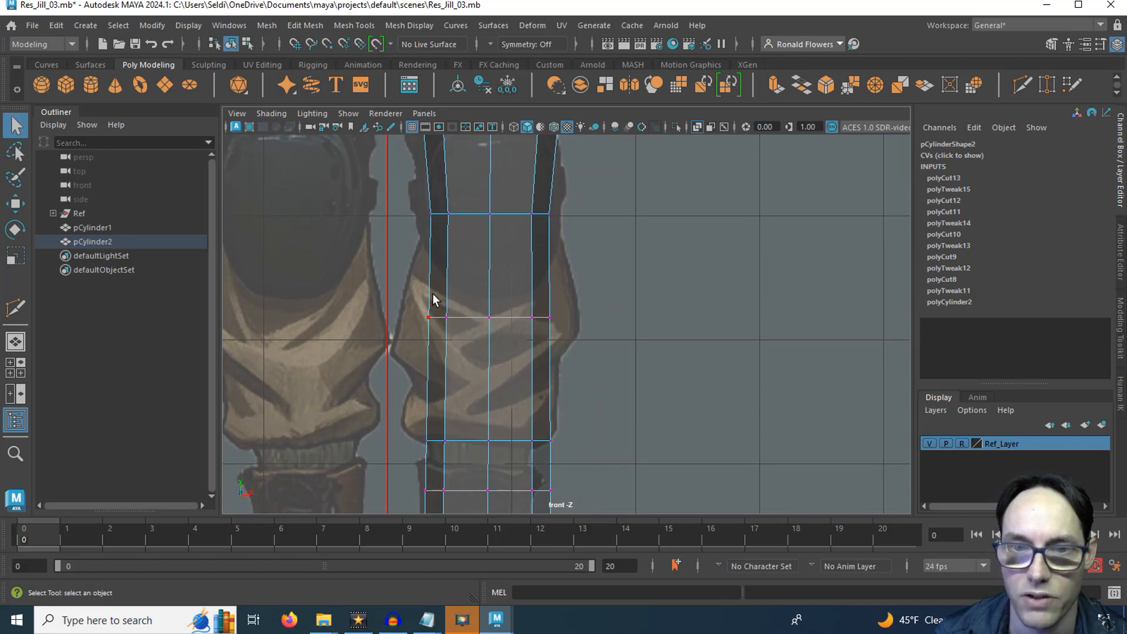
left_click_drag(410, 296, 448, 392)
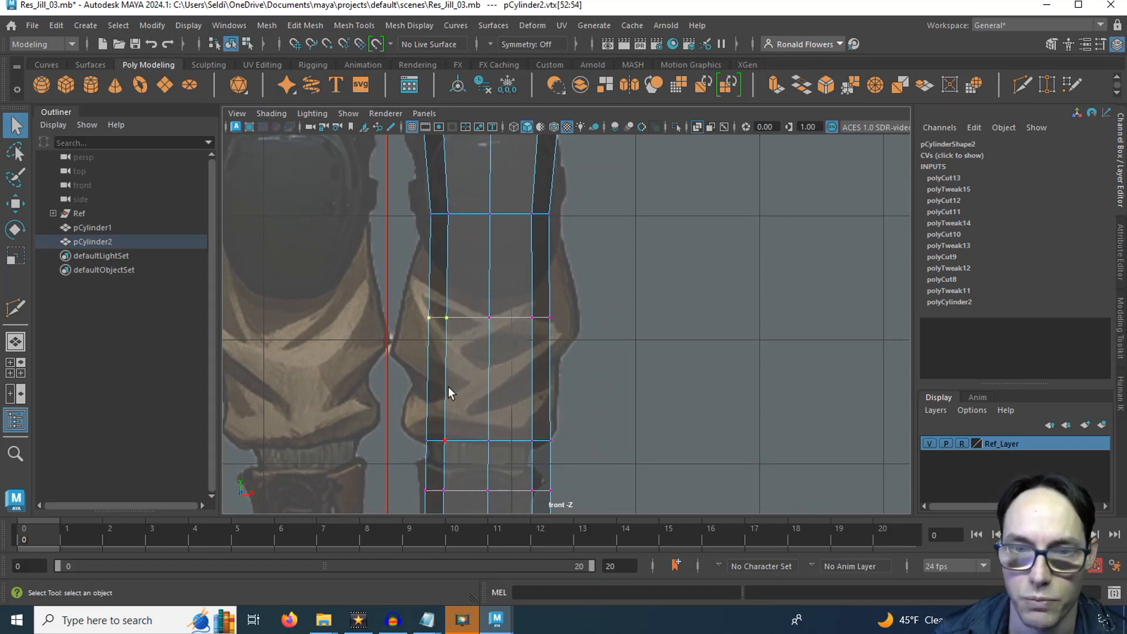
key("w")
left_click_drag(499, 320, 464, 320)
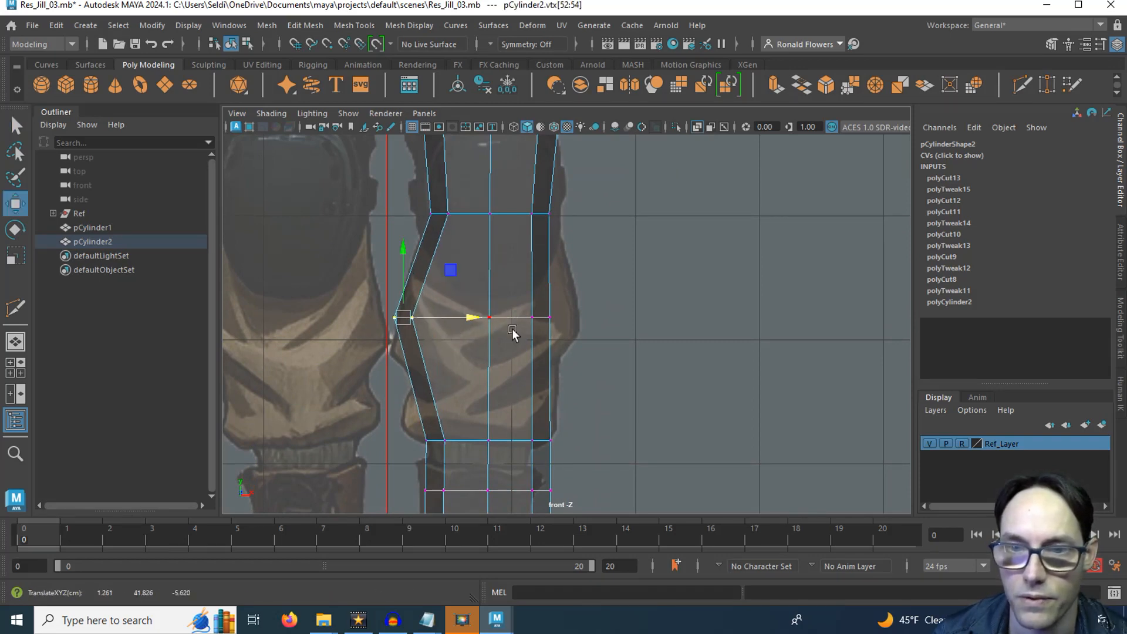
mouse_move(523, 278)
left_mouse_down()
mouse_move(543, 326)
mouse_move(605, 318)
left_mouse_up()
scroll(568, 370, "down", 5)
scroll(568, 370, "up", 3)
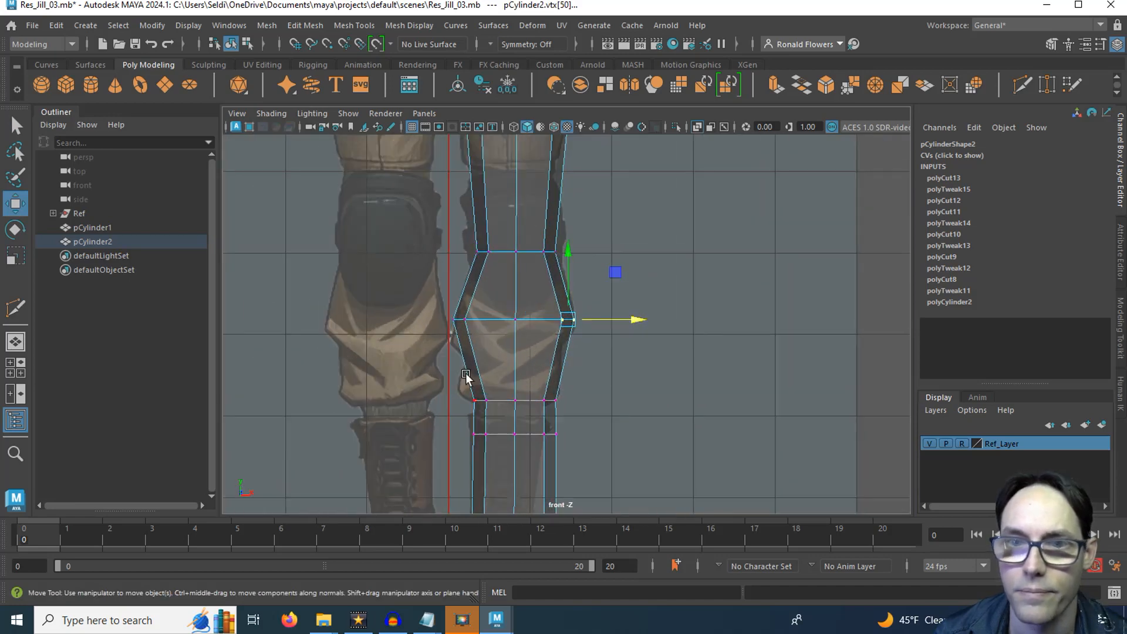
- Adjust the inner vertices of the mid-thigh loop to follow the inner thigh outline in the front view
middle_click_drag(469, 171, 446, 386, "alt")
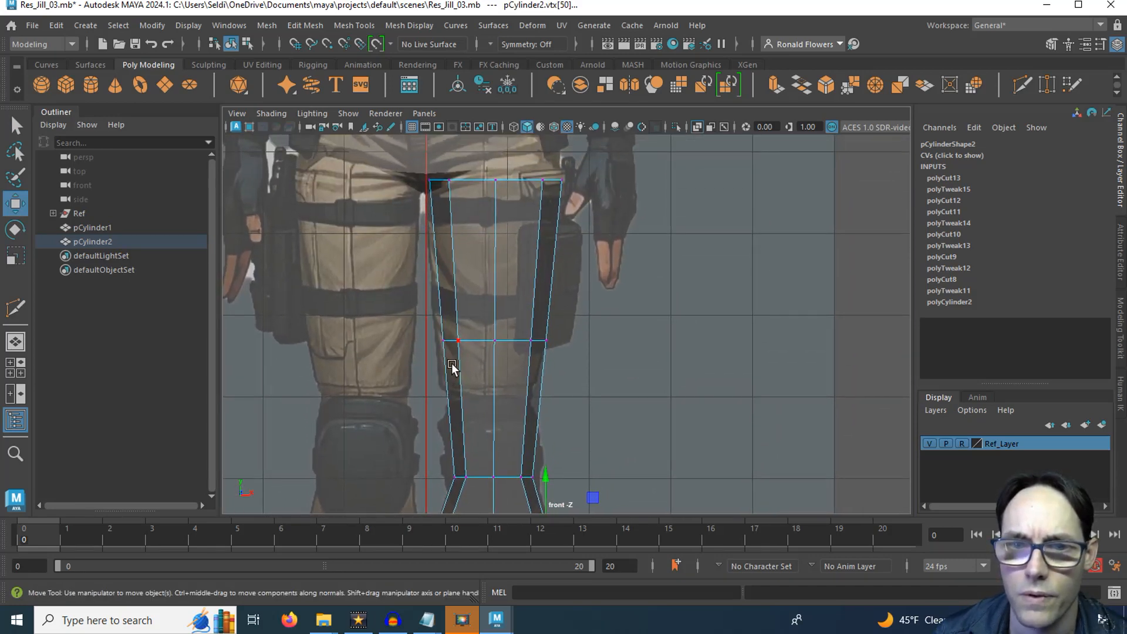
scroll(452, 368, "up", 2)
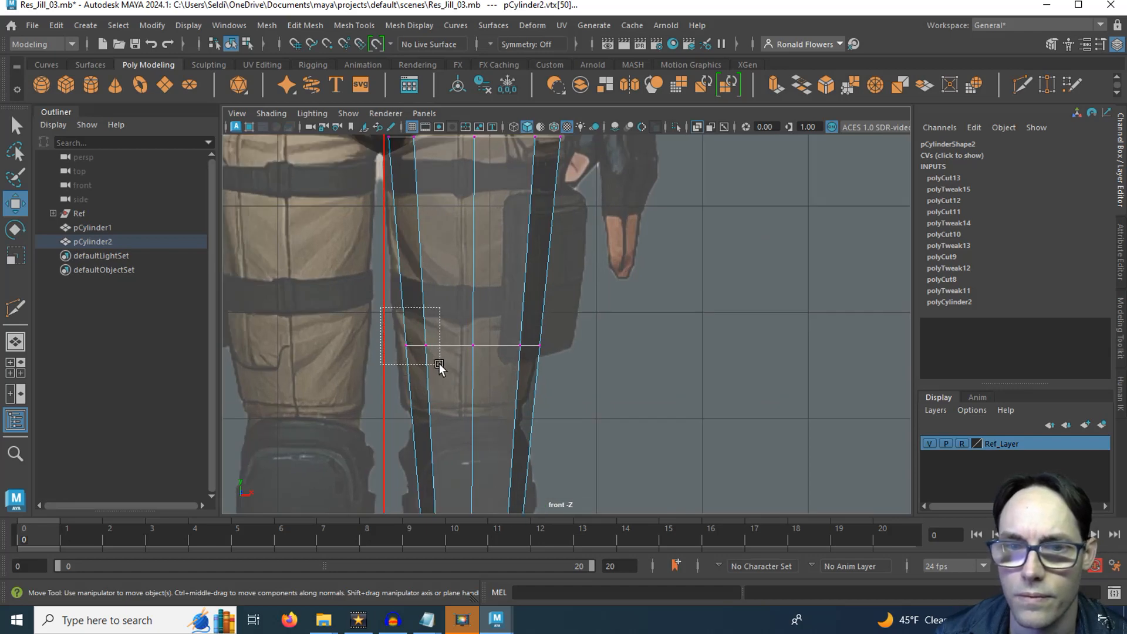
left_click_drag(439, 364, 466, 346)
middle_click_drag(452, 414, 433, 269, "alt")
middle_click_drag(433, 339, 437, 269, "alt")
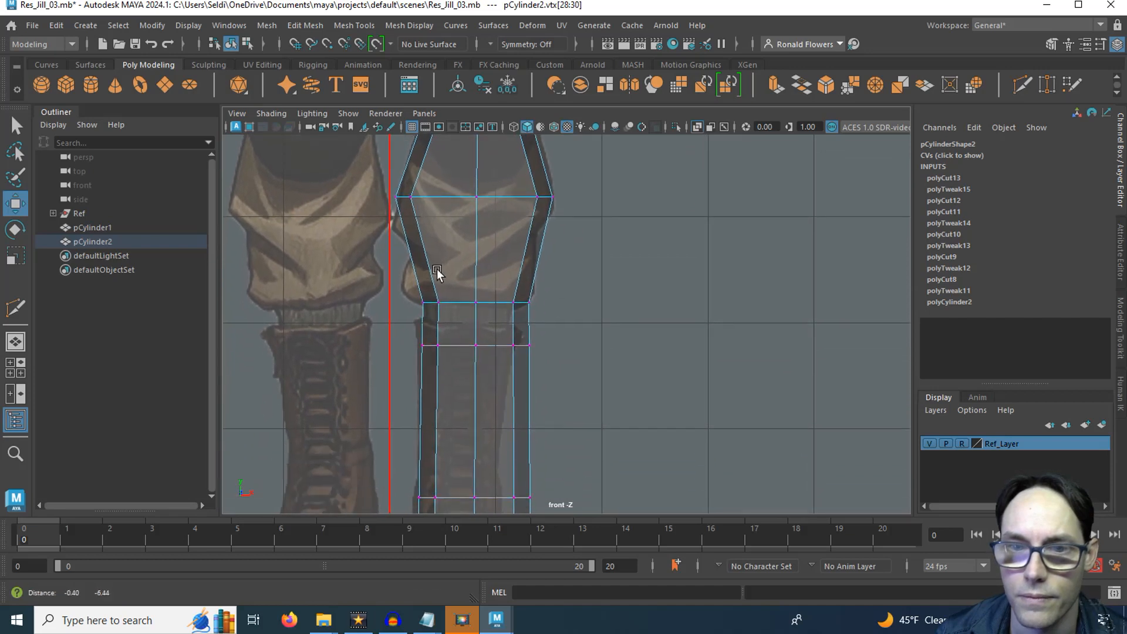
middle_click_drag(440, 377, 449, 307, "alt")
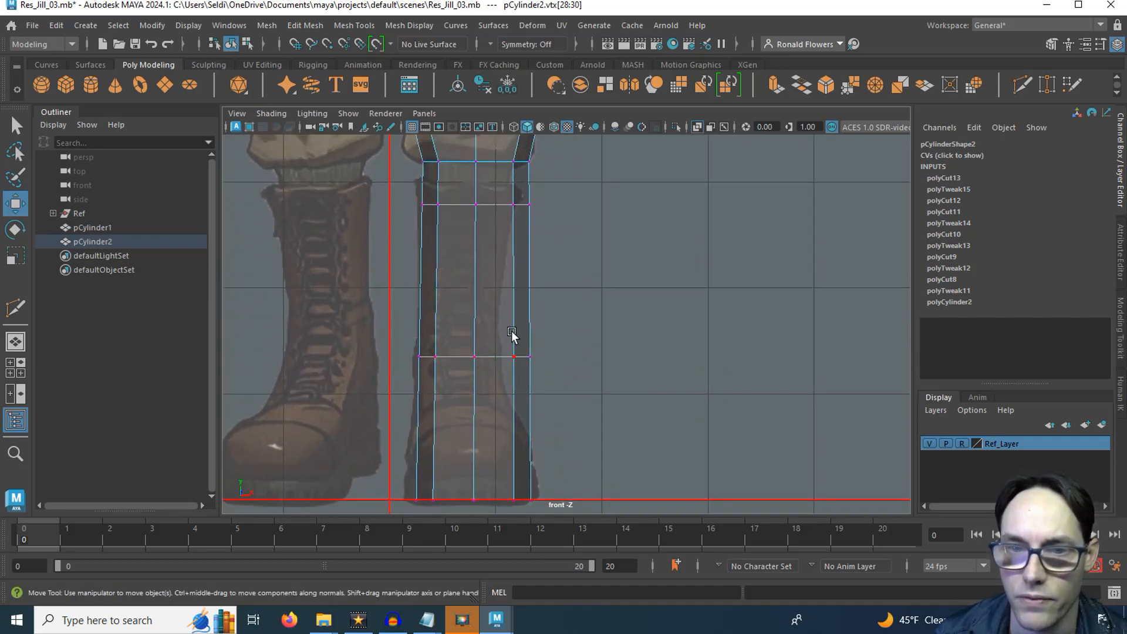
- Move the ankle loop's outer and middle vertices inward to fit the narrow part of the boot in the front view
left_click_drag(495, 320, 537, 381)
left_click_drag(461, 289, 485, 382)
left_click_drag(553, 355, 542, 361)
- In the front view, shift the two vertex loops around the boot top toward the inner leg to line up with the boot reference
scroll(530, 281, "up", 3)
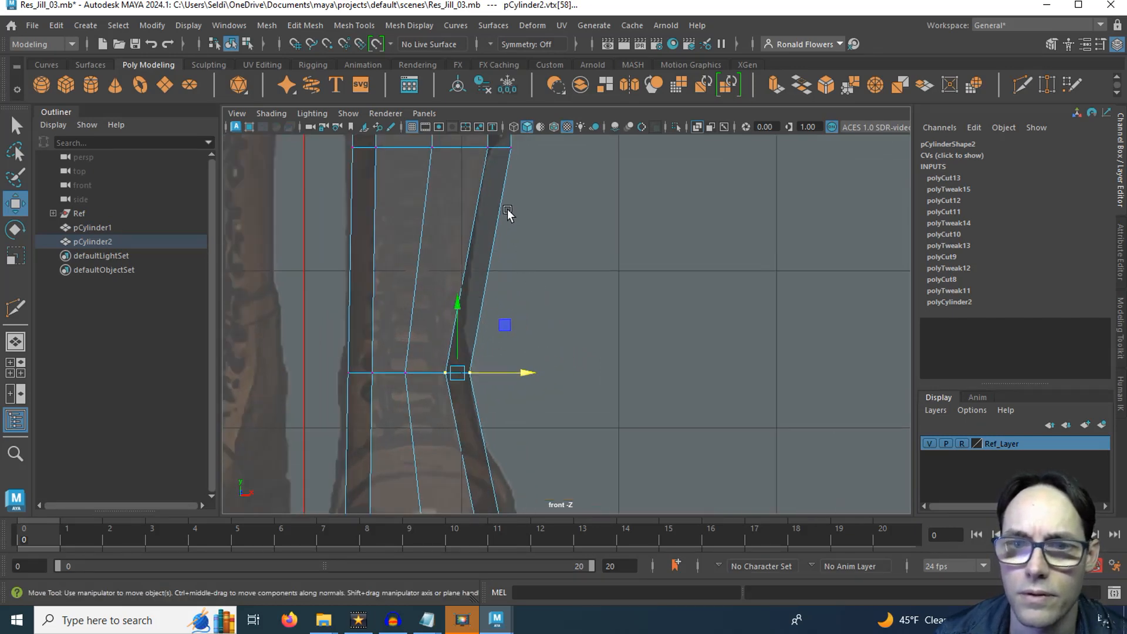
middle_click_drag(507, 209, 556, 280, "alt")
scroll(581, 377, "up", 1)
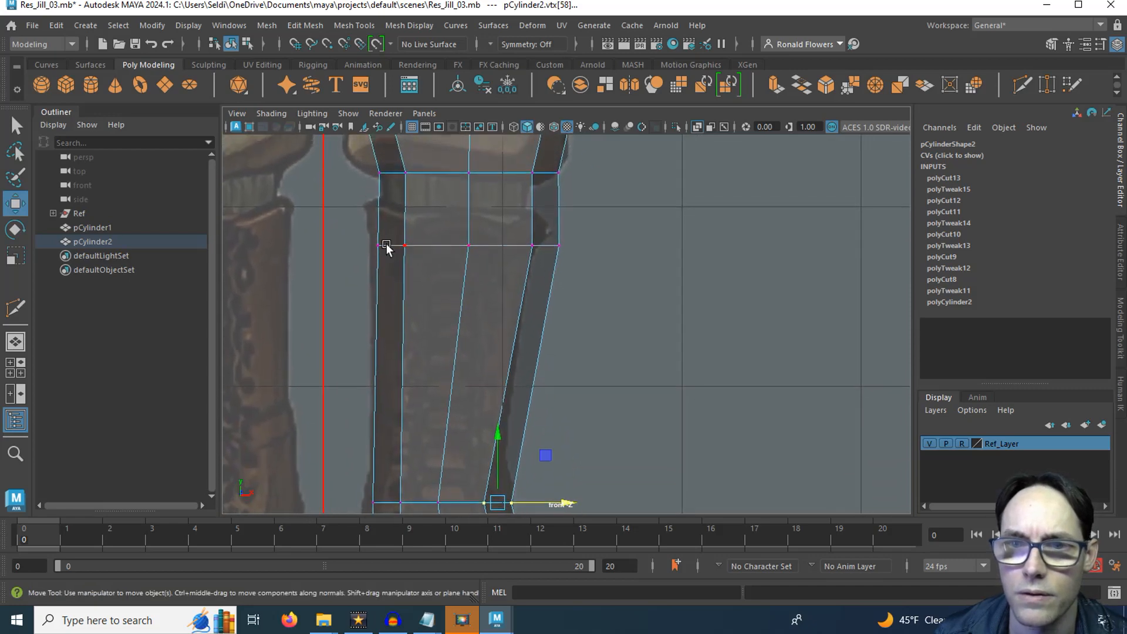
left_click_drag(348, 215, 613, 318)
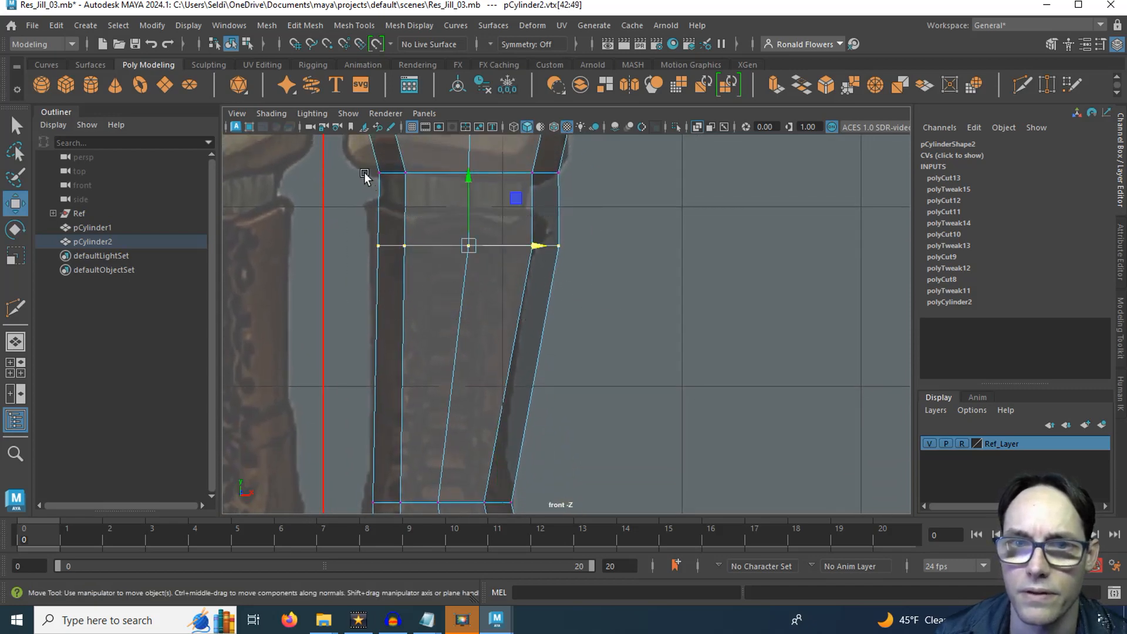
left_click_drag(360, 160, 537, 171)
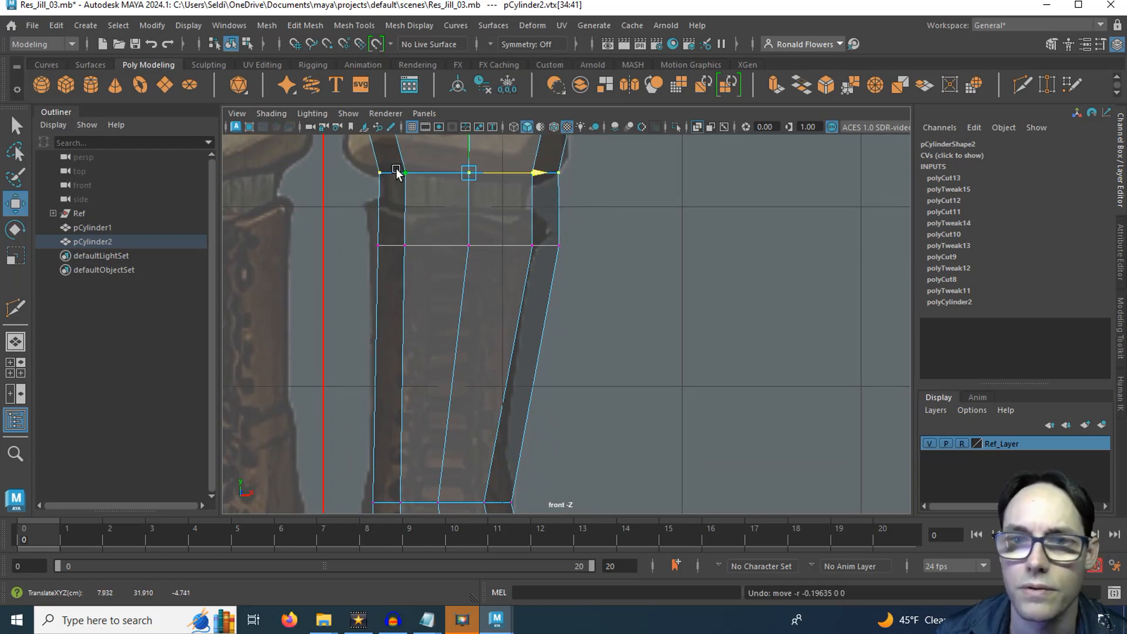
left_click_drag(350, 176, 595, 316, "shift")
left_click_drag(537, 211, 527, 214)
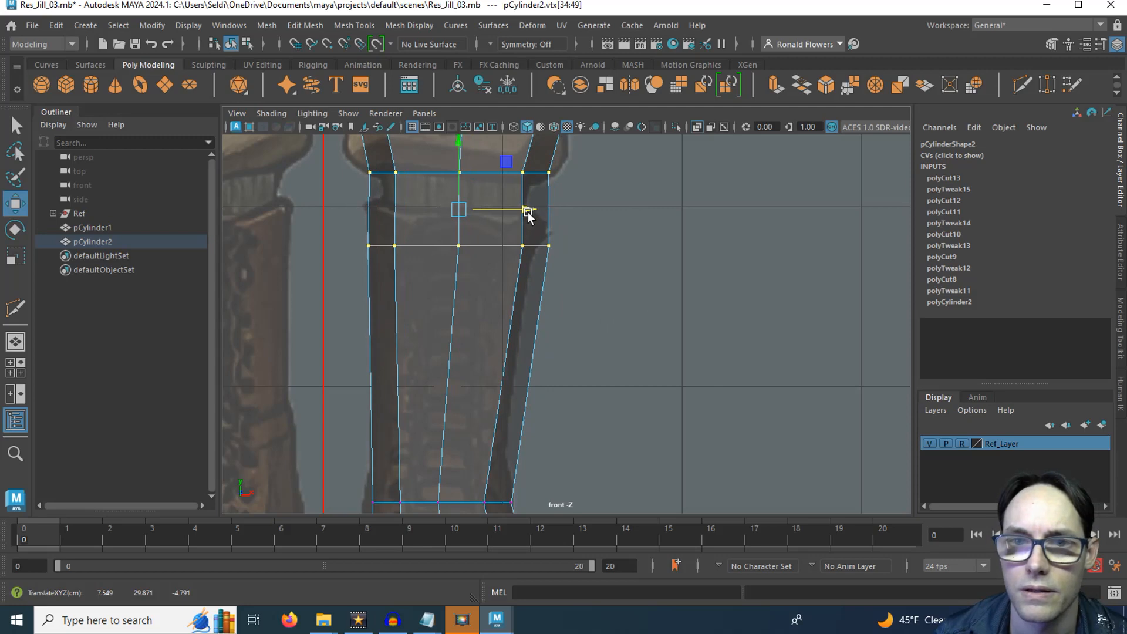
mouse_move(599, 242)
middle_mouse_down("alt")
mouse_move(594, 453)
mouse_move(586, 297)
middle_mouse_up("alt")
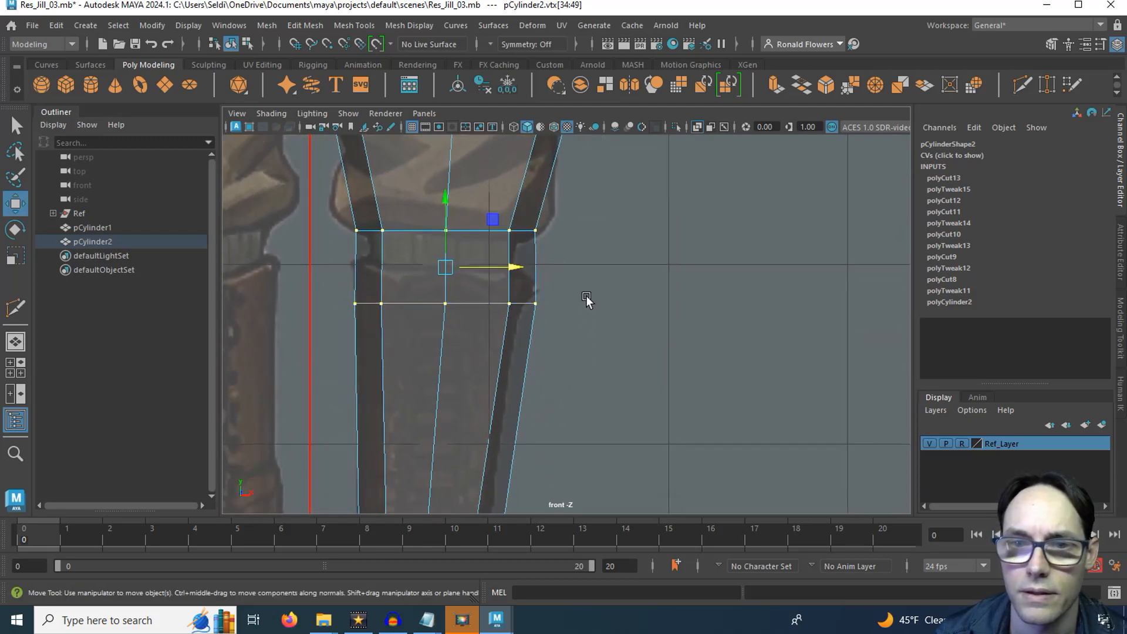
middle_click_drag(565, 423, 565, 274, "alt")
scroll(547, 345, "down", 1)
scroll(551, 356, "down", 5)
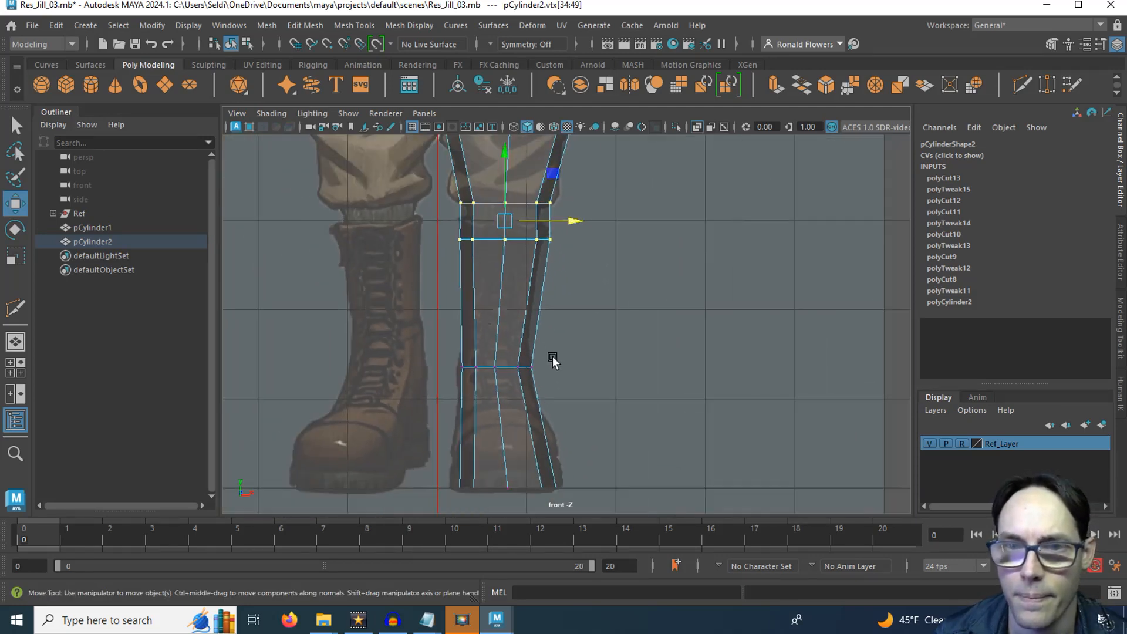
- In the side view, slice a horizontal edge loop through the lower boot just above the sole with Multi-Cut
key("space")
key("space")
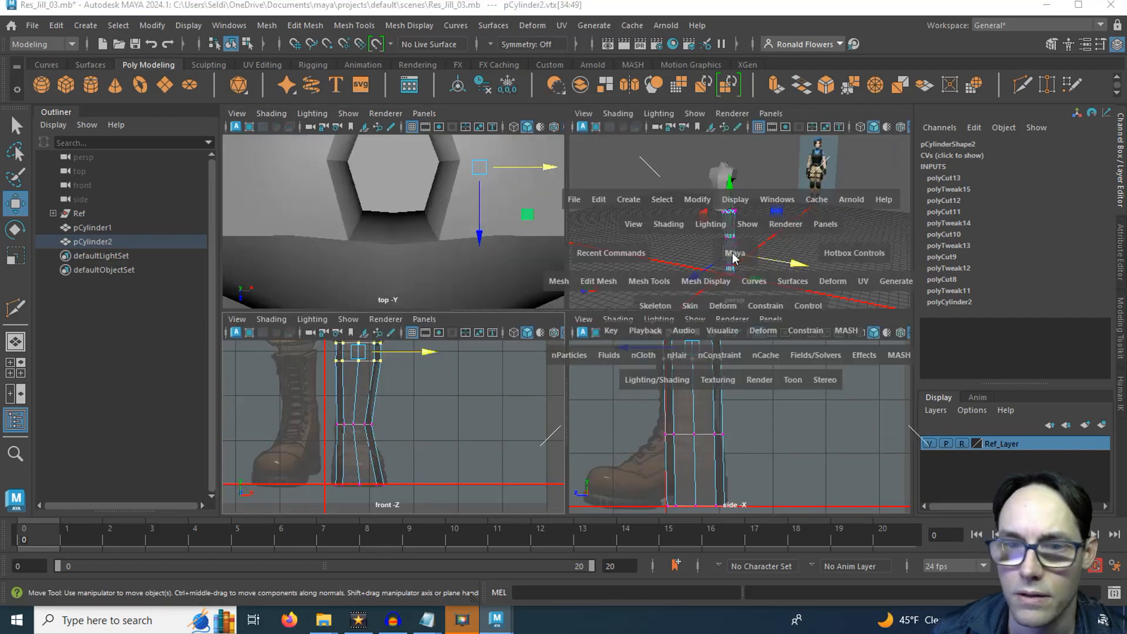
scroll(633, 378, "up", 8)
middle_click_drag(593, 499, 630, 278, "alt")
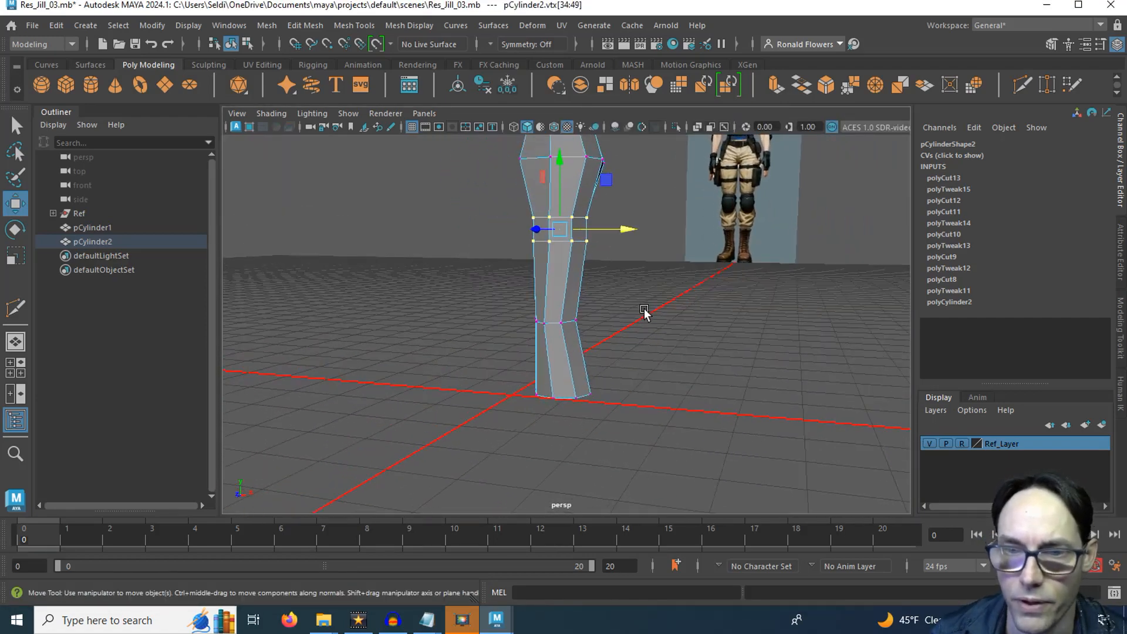
scroll(639, 320, "up", 5)
left_click_drag(537, 387, 606, 409, "alt")
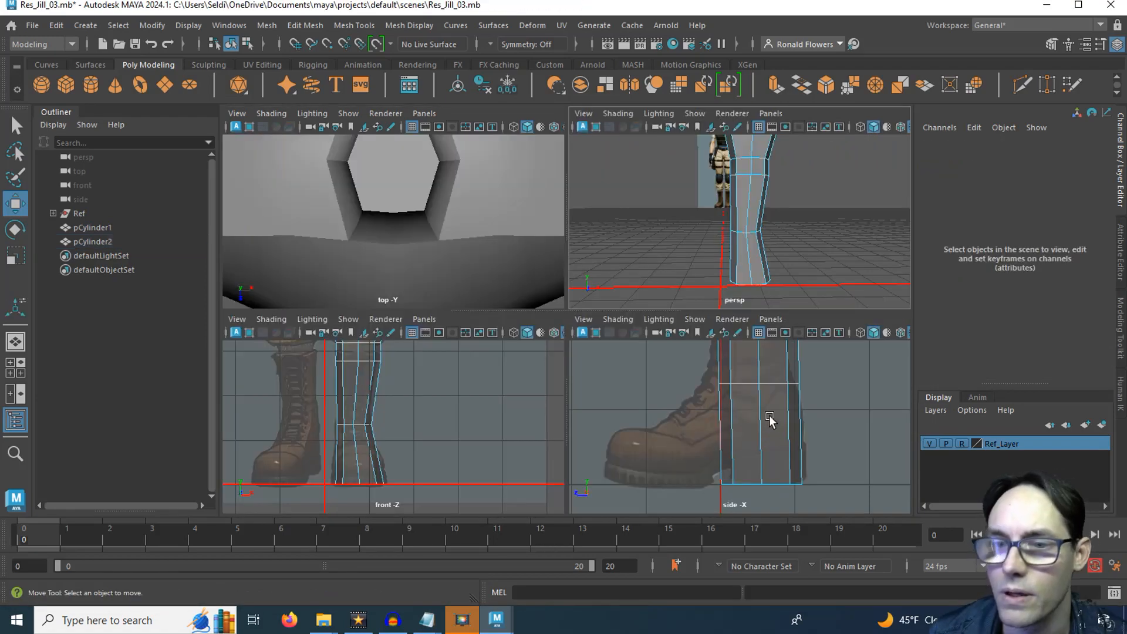
key("space")
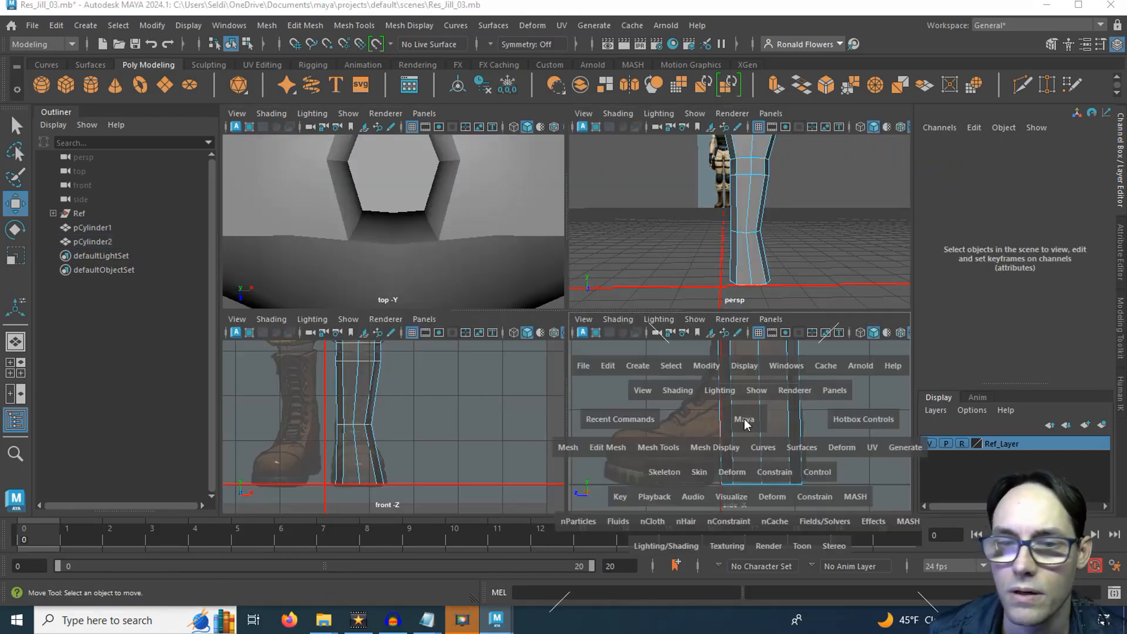
left_click(1027, 87)
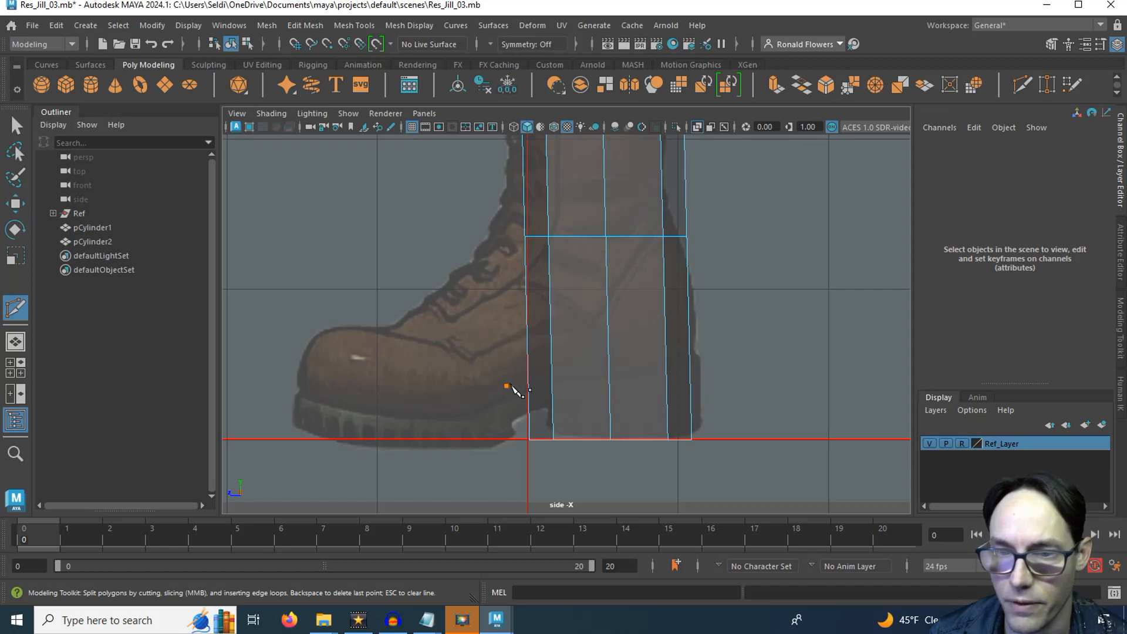
left_click_drag(512, 387, 776, 381)
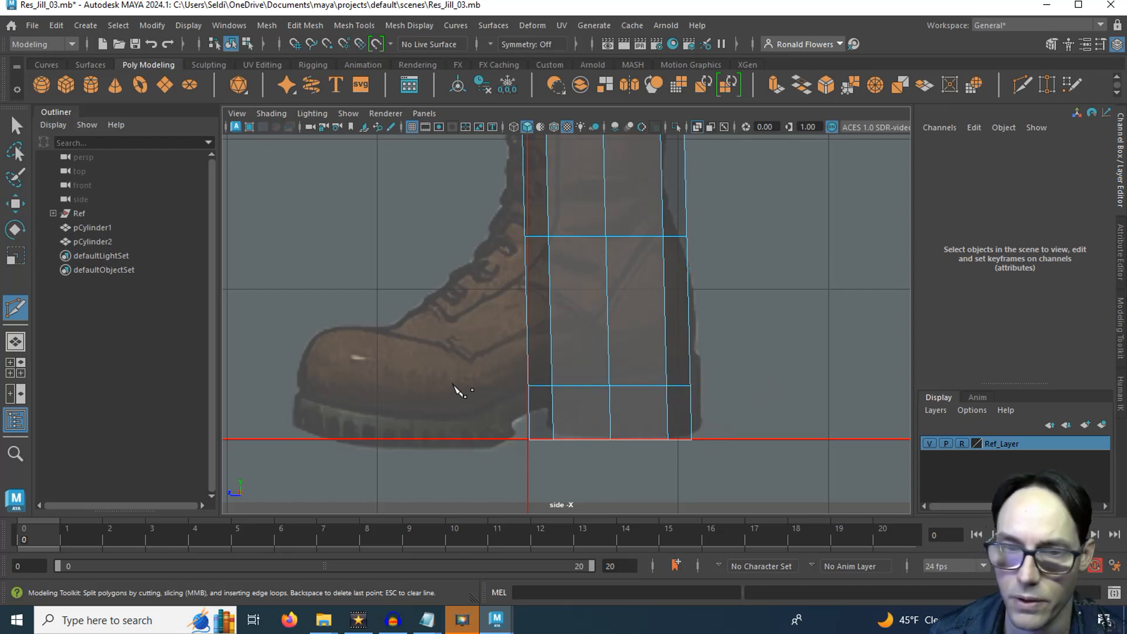
key("q")
right_click(444, 351)
- Extrude the four front faces between the ankle loop and the loop above the sole, and move them forward as the foot
key("space")
key("space")
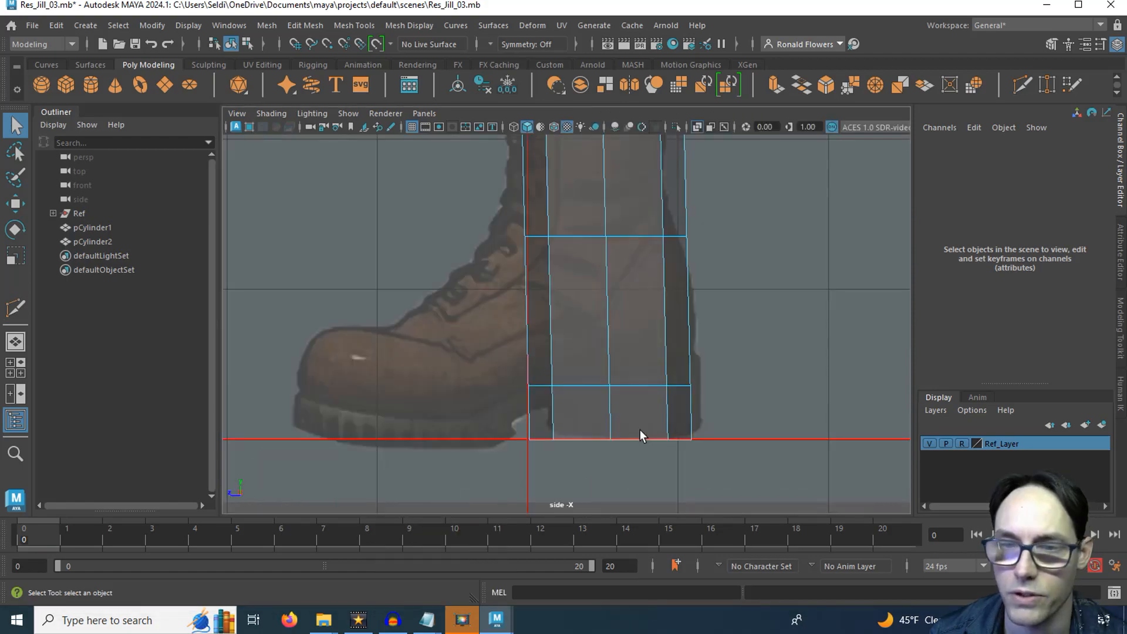
key("space")
key("space")
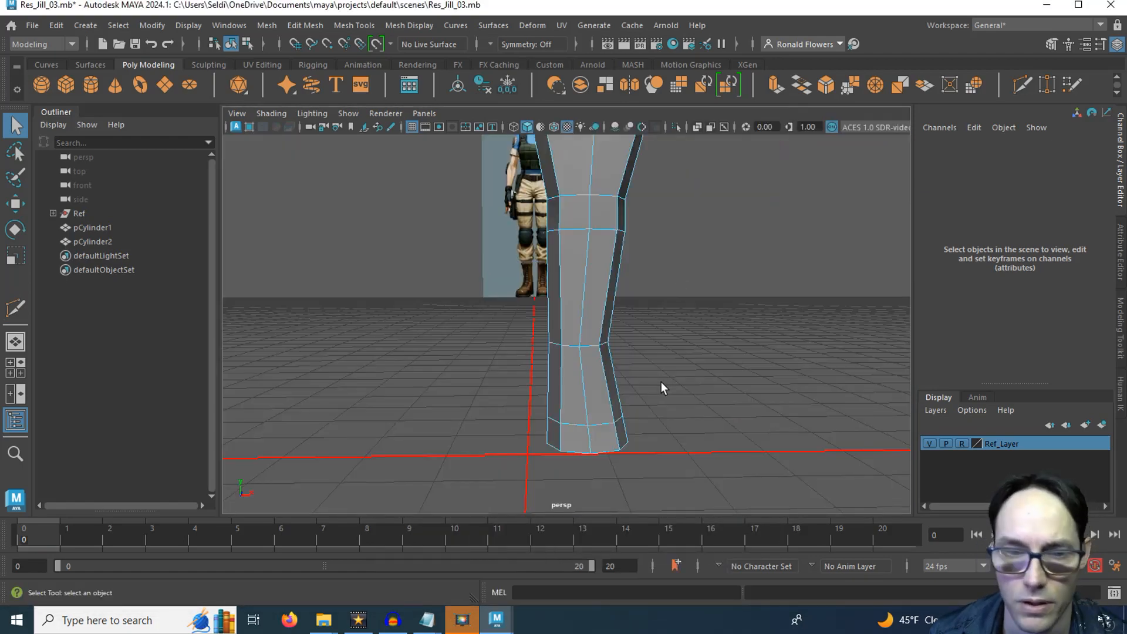
left_click_drag(661, 383, 564, 395, "alt")
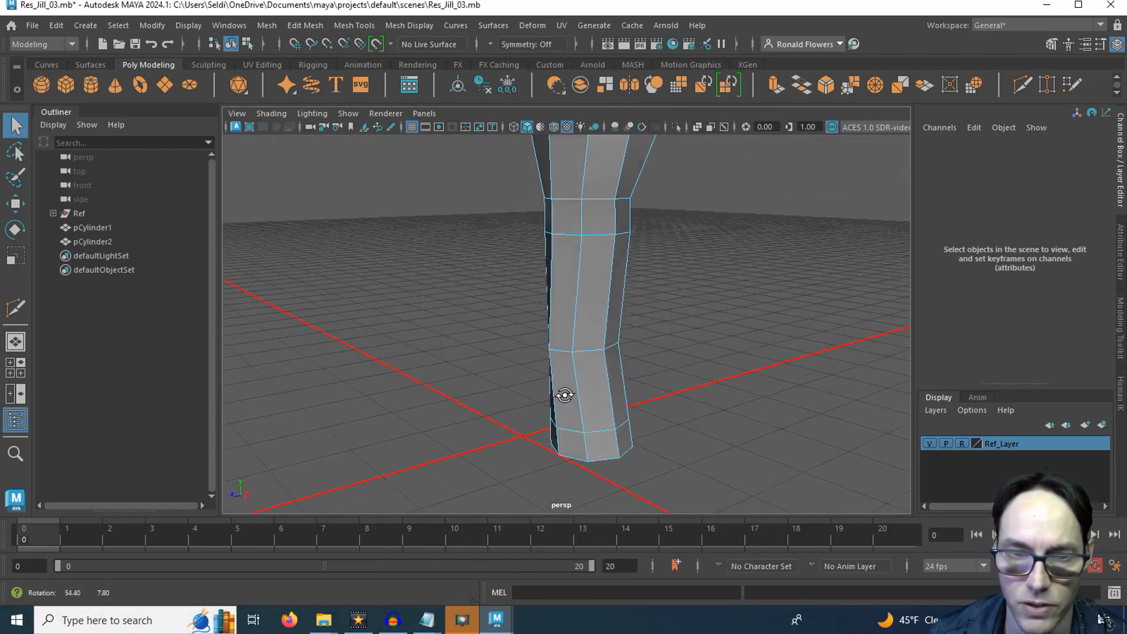
left_click_drag(230, 495, 502, 457, "alt")
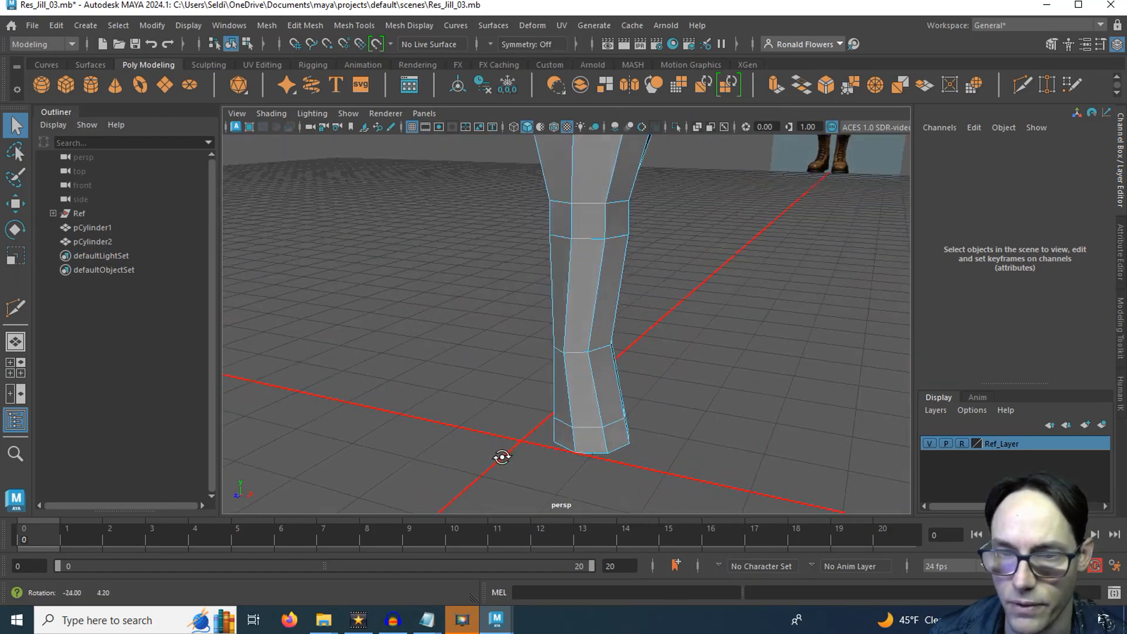
left_click(583, 410)
left_click(597, 401, "shift")
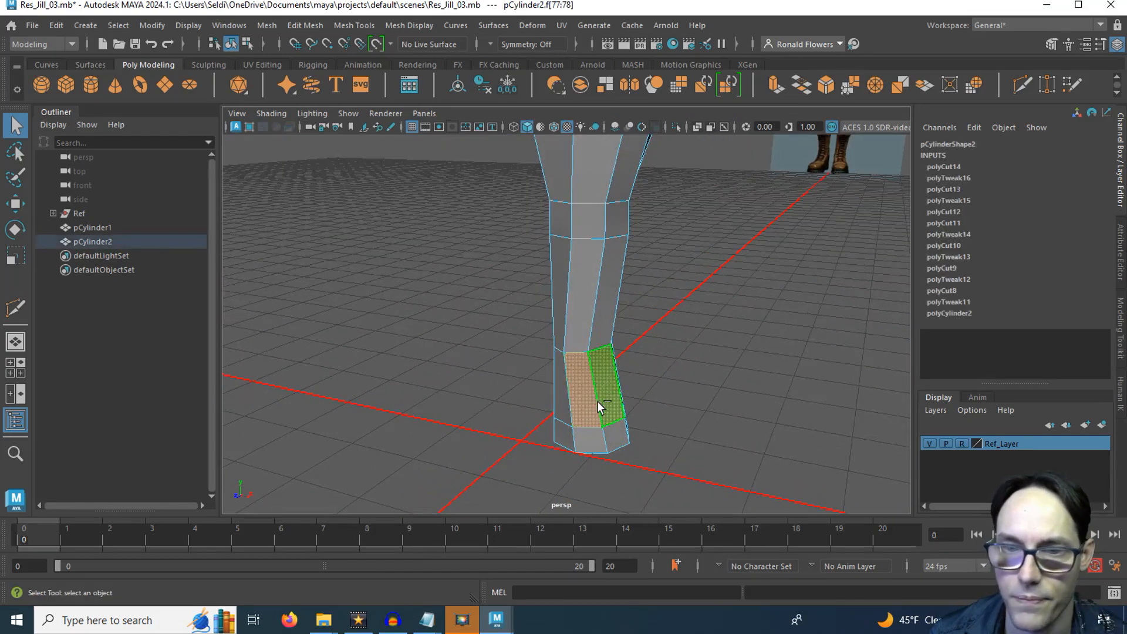
left_click(569, 398, "shift")
left_click_drag(460, 433, 616, 417, "alt")
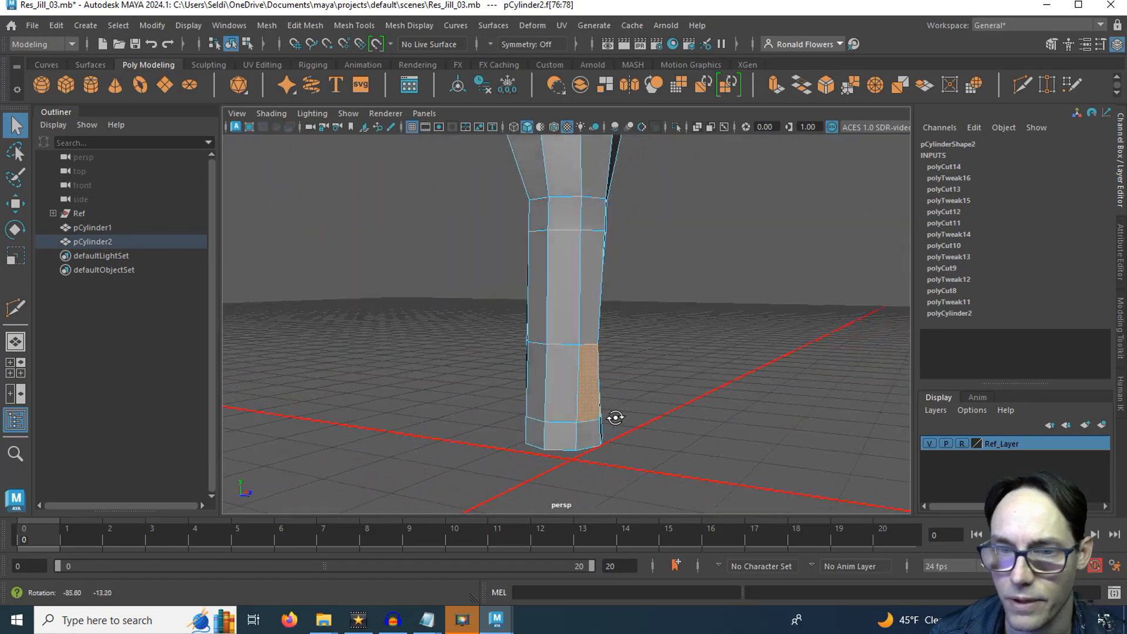
left_click(561, 391, "shift")
left_click_drag(695, 408, 480, 410, "alt")
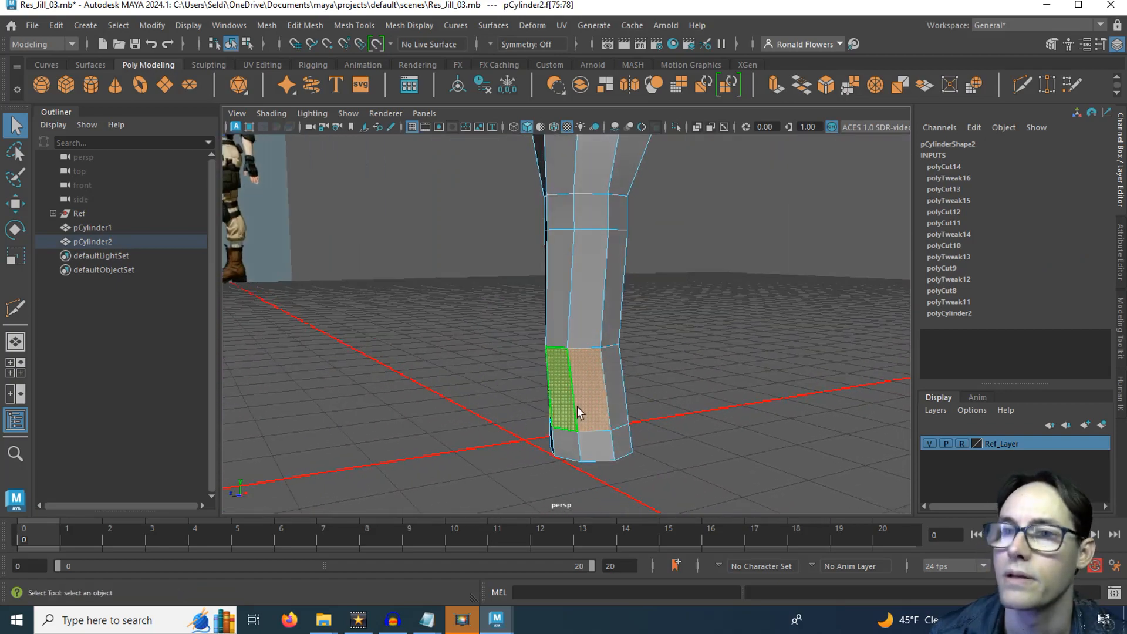
left_click(771, 87)
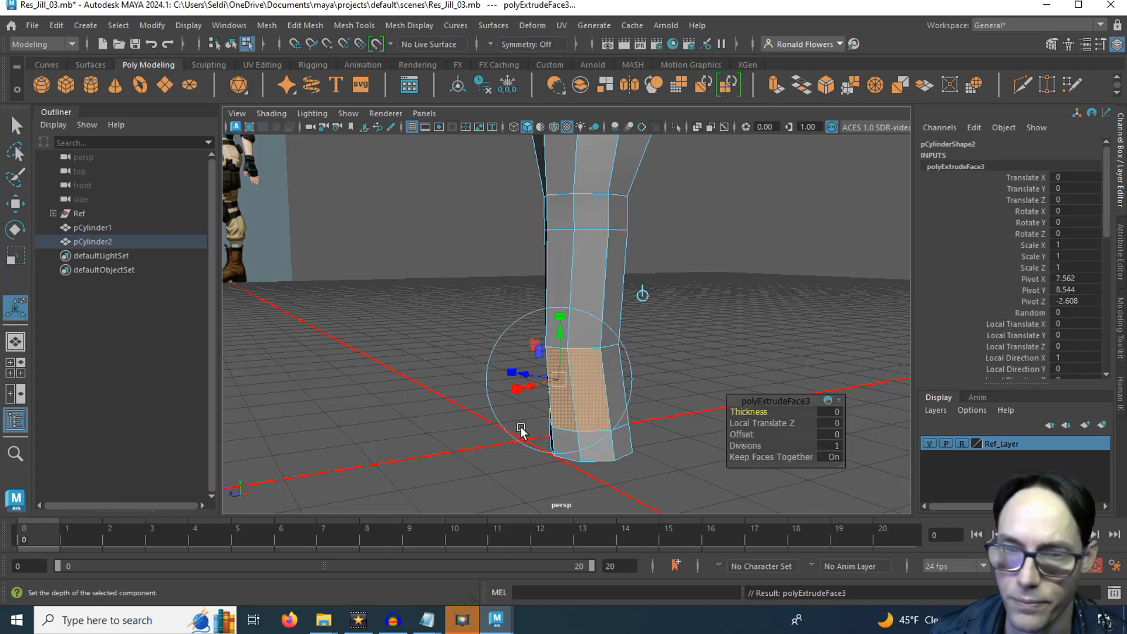
key("w")
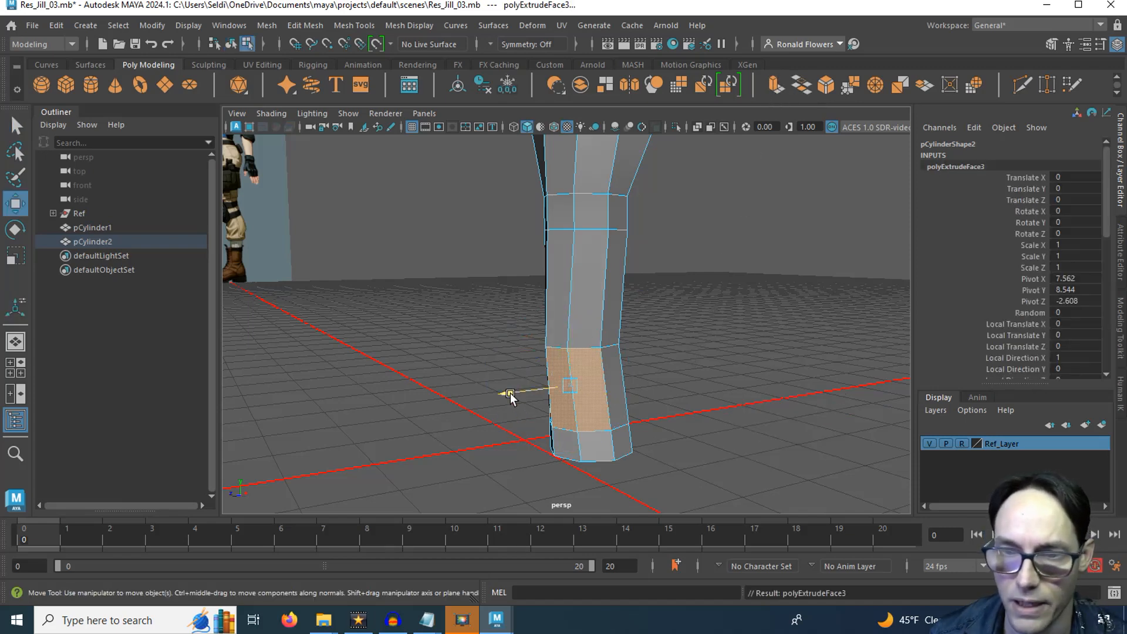
left_click_drag(510, 397, 411, 409)
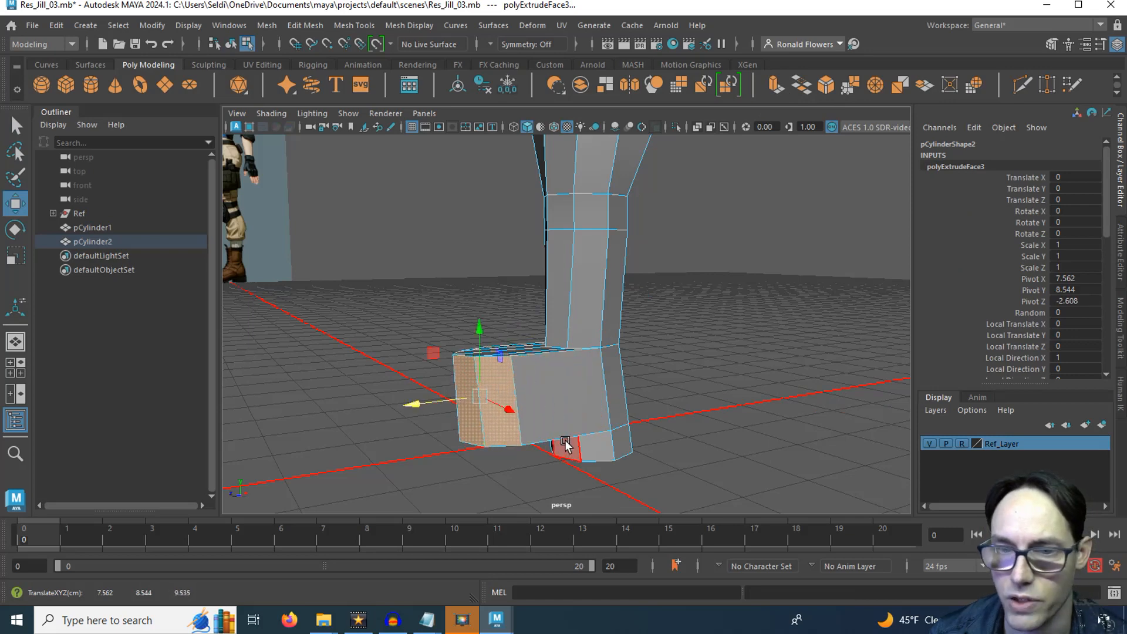
- In the side view, extend the extruded foot faces forward to the tip of the boot's toe
key("space")
key("space")
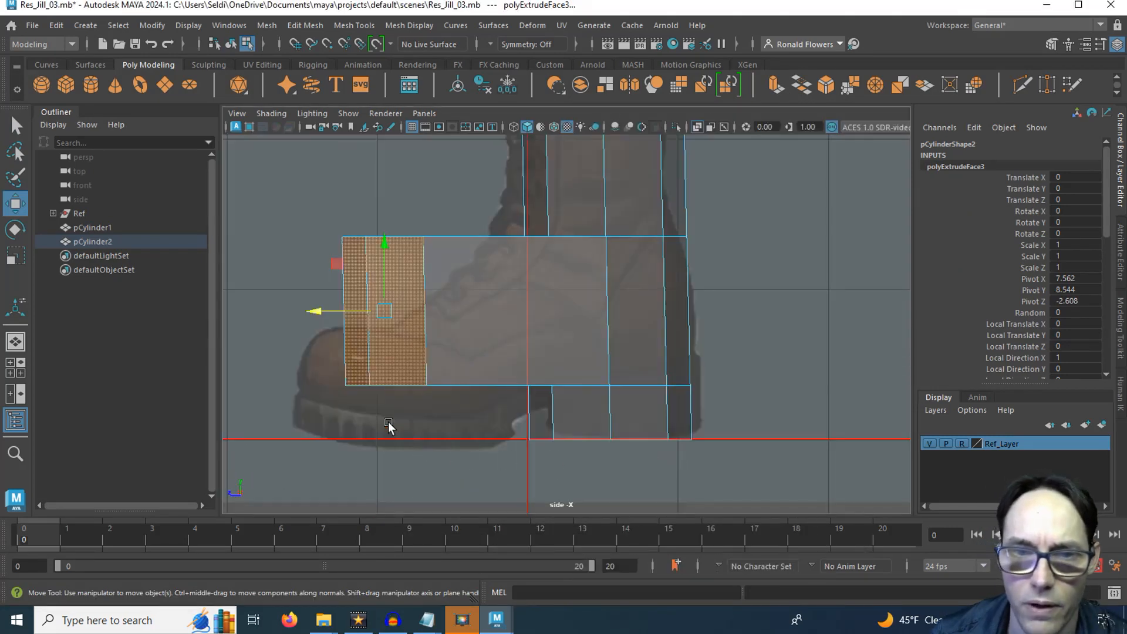
left_click_drag(321, 318, 317, 314)
left_click_drag(290, 314, 277, 314)
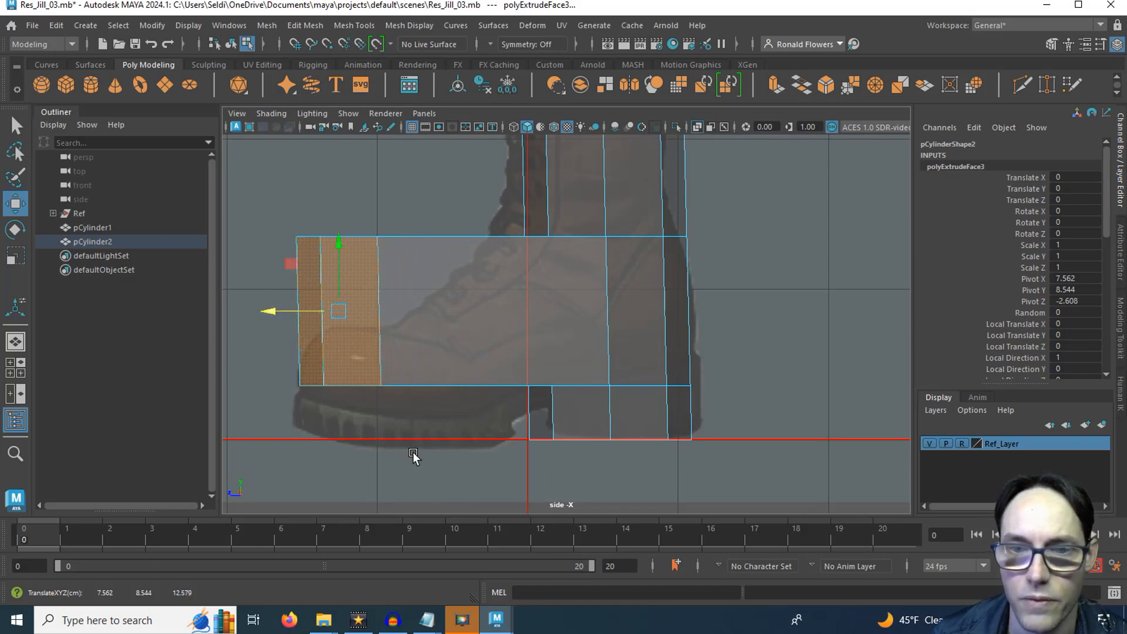
- Lower the top vertices at the front of the extruded foot to the height of the toe cap in the side view
scroll(413, 457, "up", 1)
middle_click_drag(386, 434, 559, 439, "alt")
right_click(568, 287)
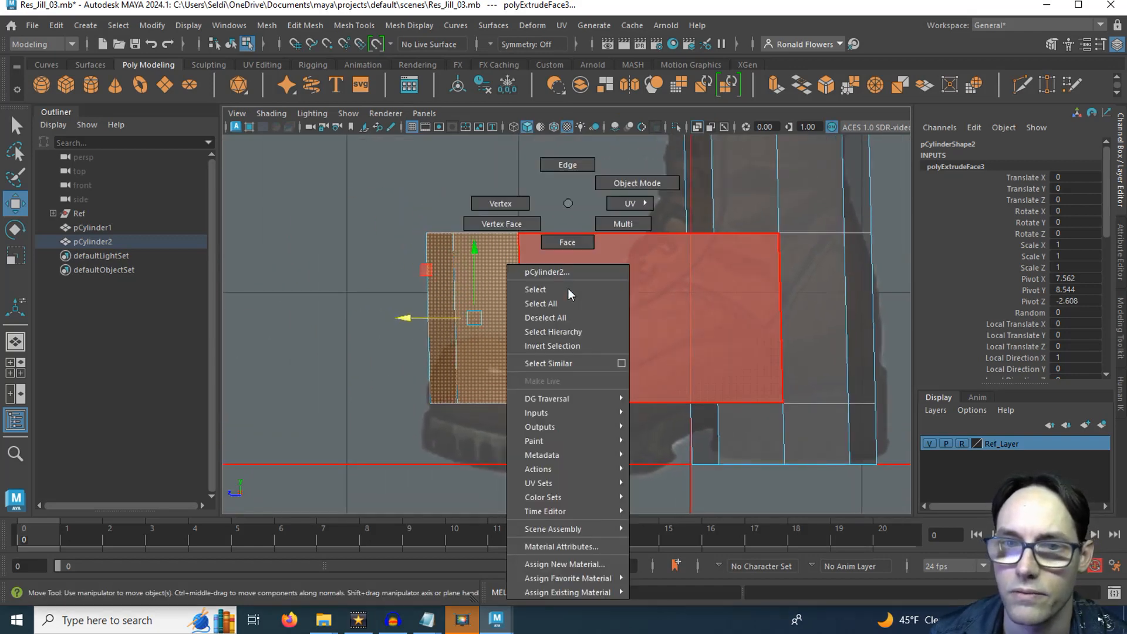
left_click(496, 204)
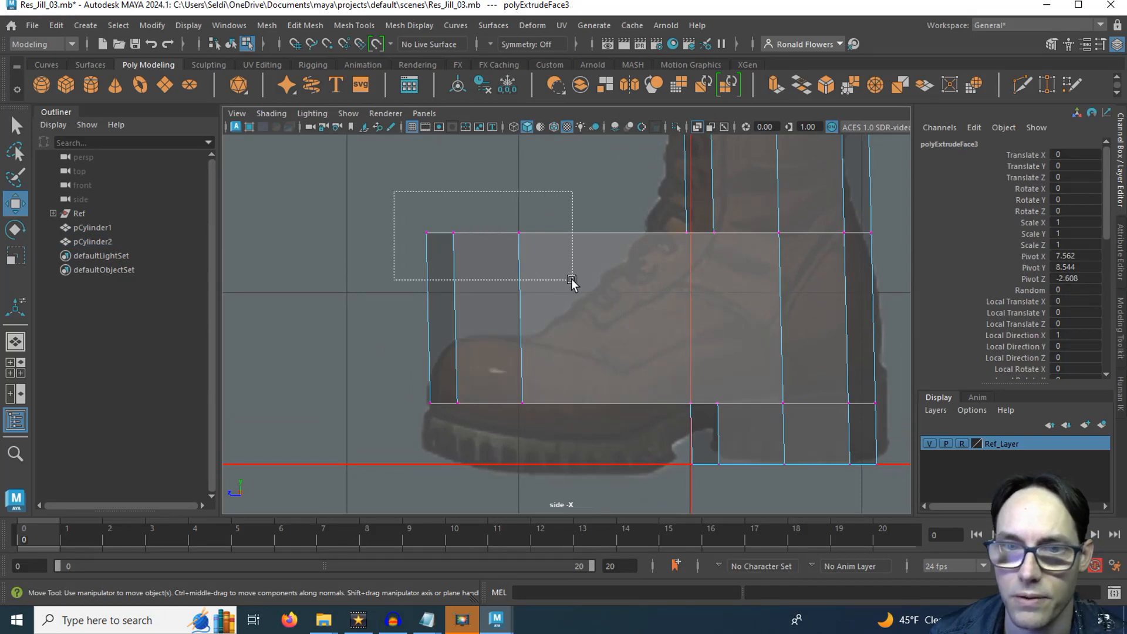
left_click_drag(571, 279, 571, 279)
left_click_drag(470, 163, 562, 441)
scroll(494, 404, "up", 2)
scroll(526, 342, "down", 2)
scroll(523, 327, "up", 3)
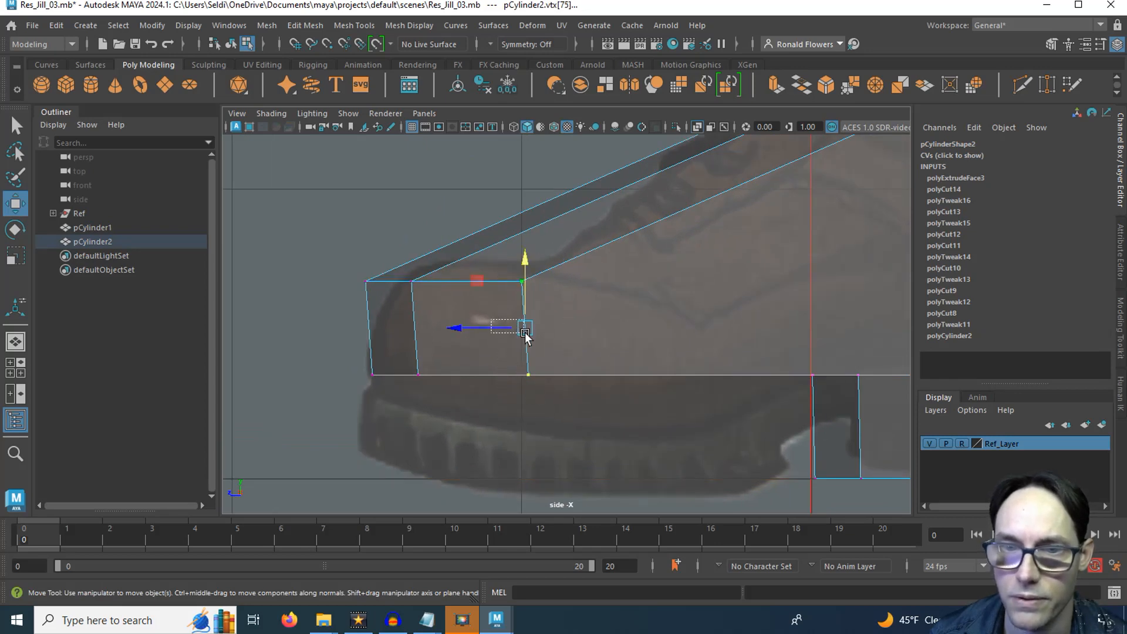
- Move the toe's two rear vertex columns back toward the heel in the side view, spreading them along the toe cap
left_click_drag(525, 332, 521, 322)
left_click_drag(496, 258, 594, 443)
left_click_drag(485, 328, 532, 334)
left_click_drag(391, 268, 465, 388)
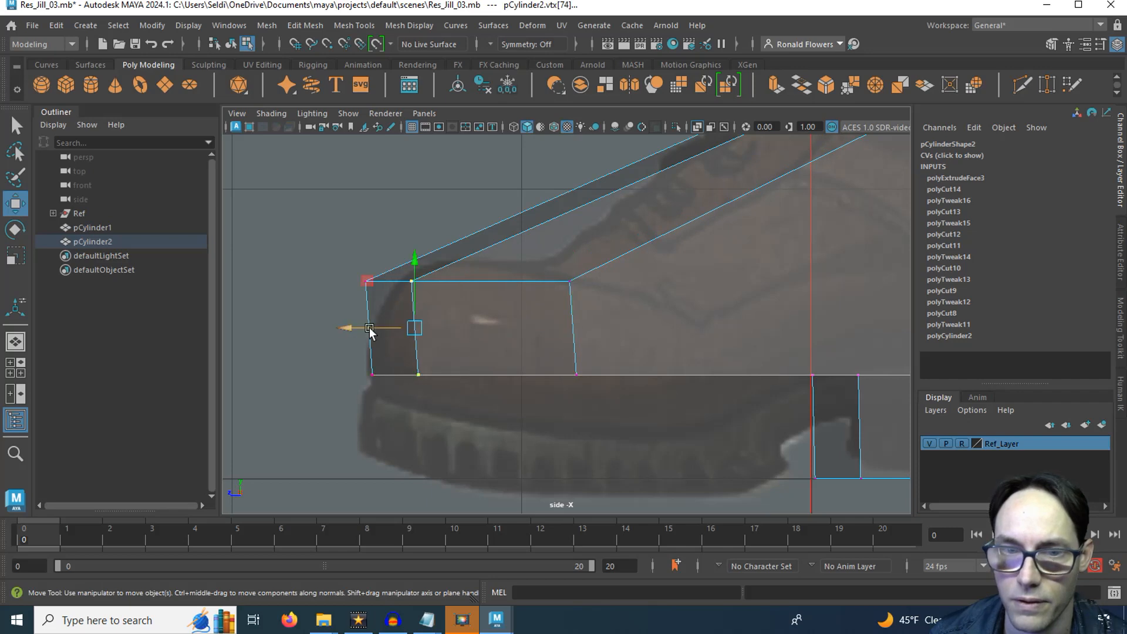
left_click_drag(371, 333, 418, 325)
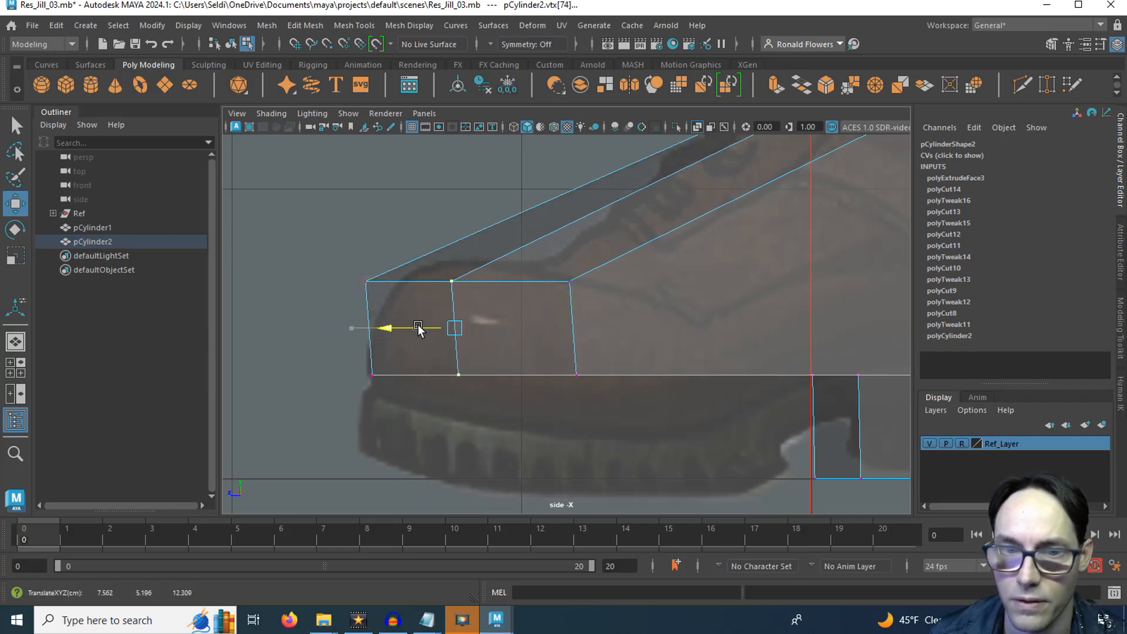
- Slide the toe's upper vertices back toward the ankle so the front slopes along the toe cap outline
mouse_move(351, 263)
left_mouse_down()
mouse_move(381, 301)
mouse_move(368, 278)
left_mouse_up()
left_click_drag(441, 262, 455, 284)
mouse_move(563, 267)
left_mouse_down()
mouse_move(587, 297)
mouse_move(563, 281)
left_mouse_up()
left_click(629, 417)
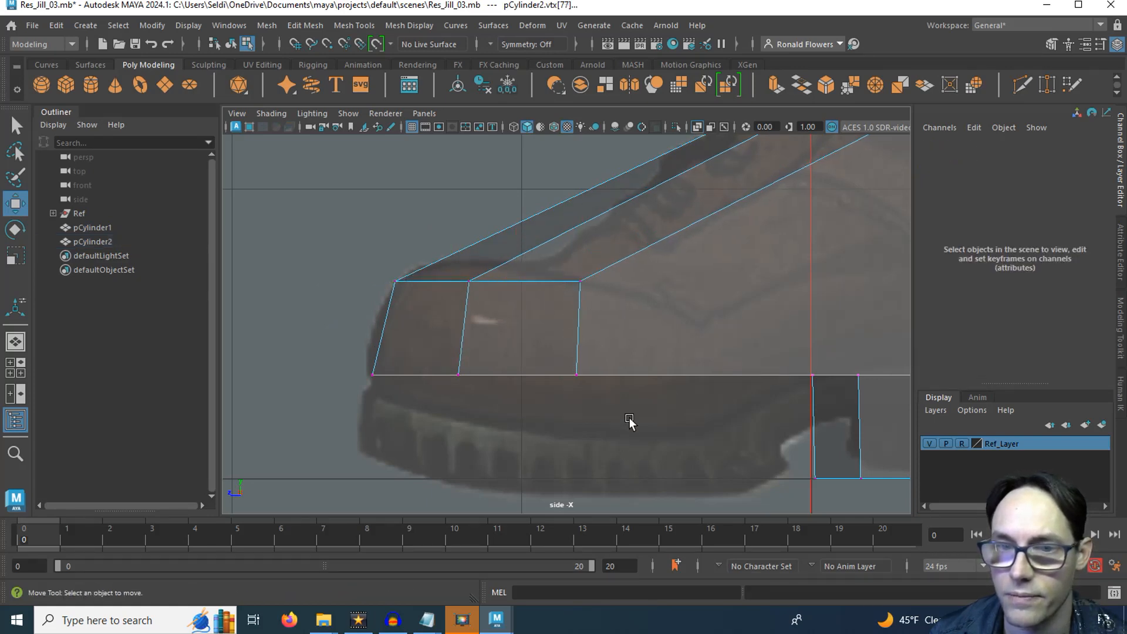
- Move the upper toe vertices on the foot's outer side outward one by one in the perspective view to round out the toe
scroll(629, 418, "down", 2)
key("space")
key("space")
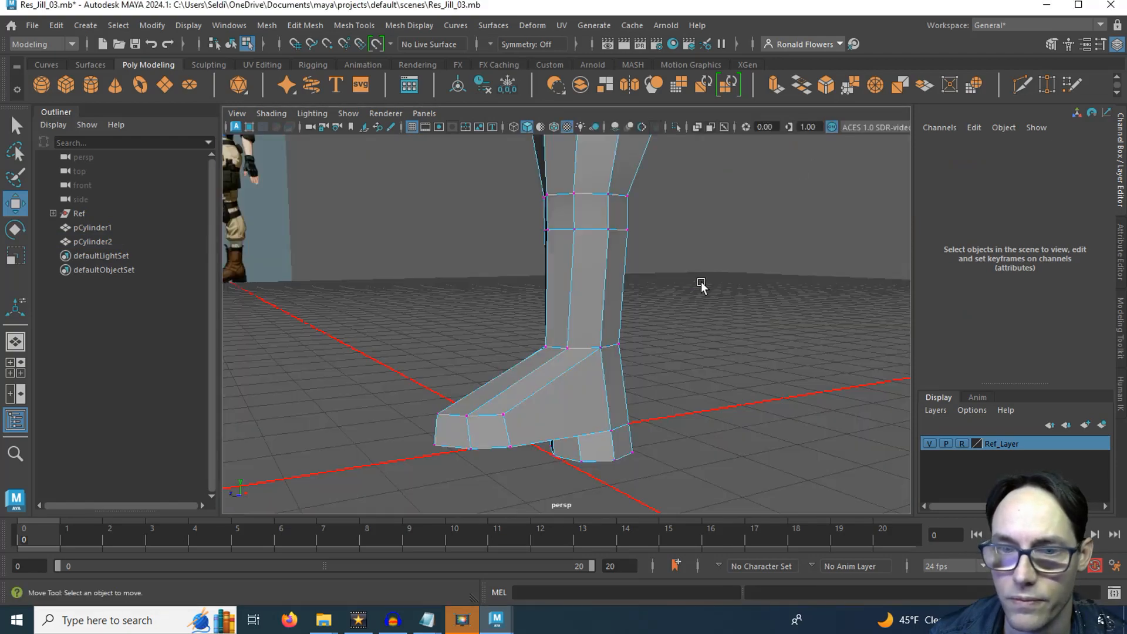
left_click_drag(510, 419, 605, 440, "alt")
scroll(622, 464, "up", 3)
middle_click_drag(622, 466, 588, 369, "alt")
mouse_move(587, 370)
left_mouse_down("alt")
mouse_move(604, 323)
mouse_move(599, 388)
mouse_move(636, 367)
mouse_move(579, 382)
mouse_move(600, 385)
left_mouse_up("alt")
left_click(623, 355)
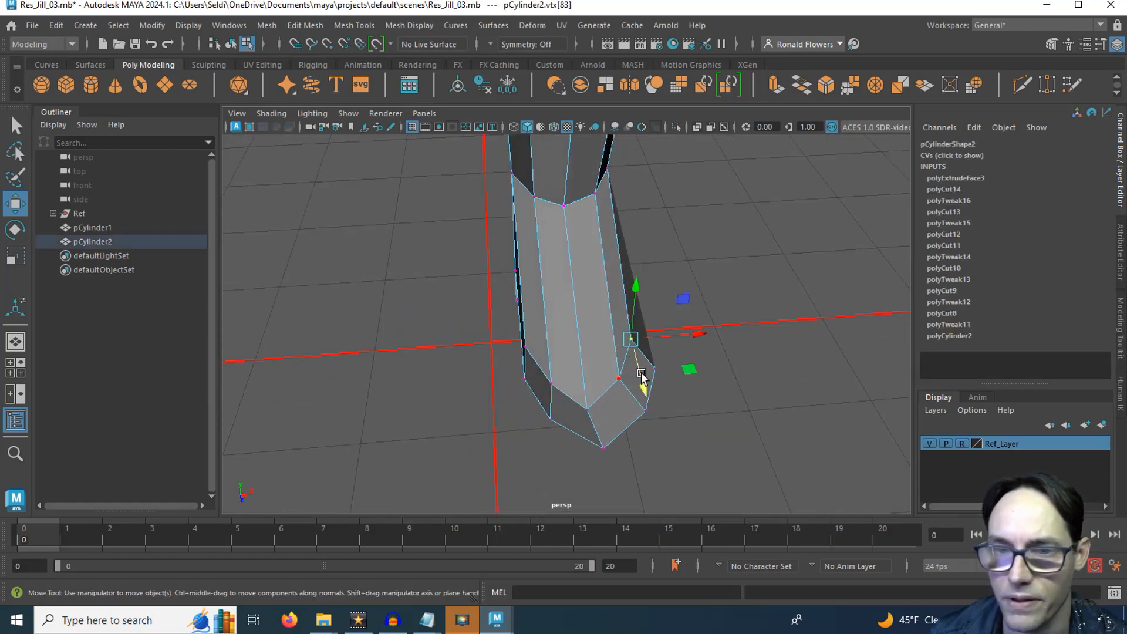
left_click(613, 381)
left_click_drag(665, 376, 676, 375)
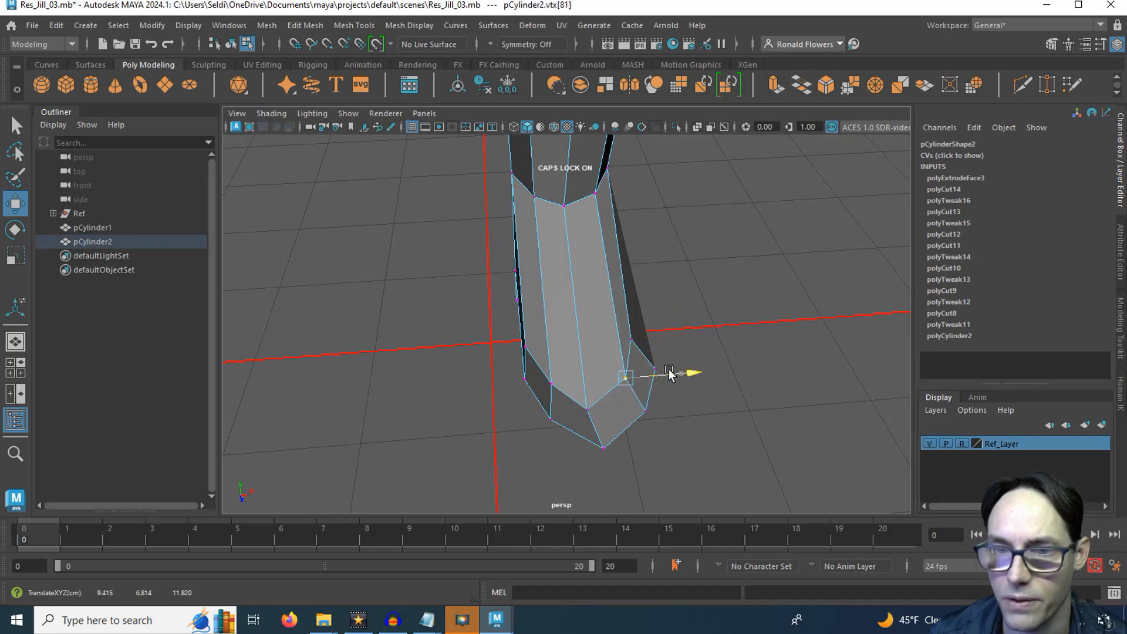
left_click(631, 339)
left_click_drag(645, 339, 690, 339)
left_click(587, 409)
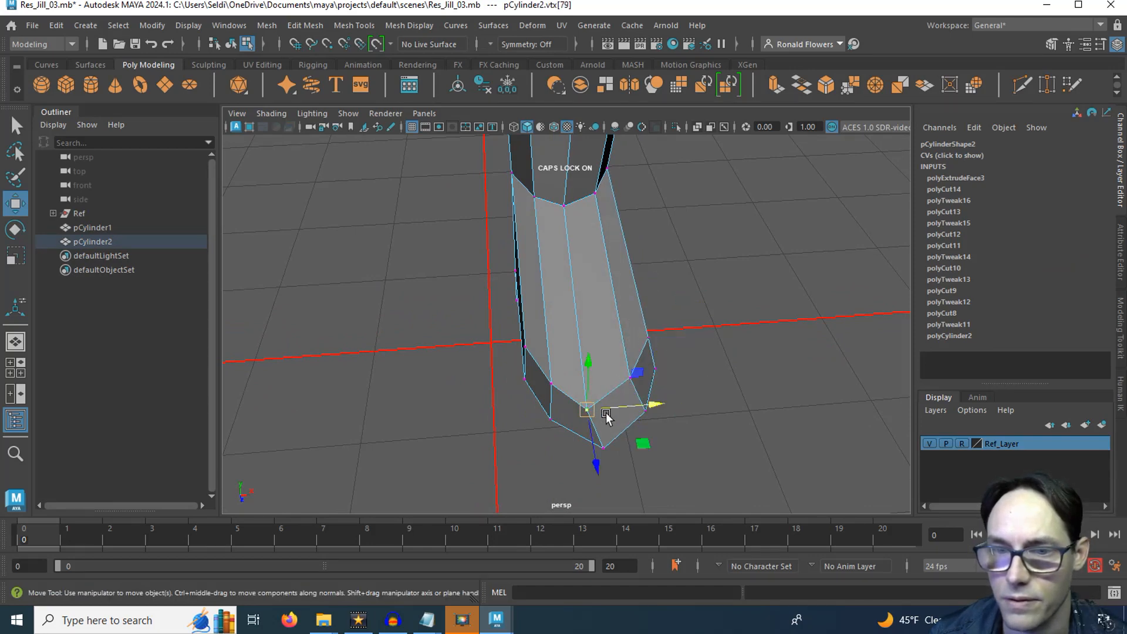
left_click_drag(645, 405, 671, 376)
left_click(631, 377)
- In the side view, cut a vertical edge line with Multi-Cut through the foot where the front sole ends before the heel gap
left_click_drag(649, 421, 465, 366, "alt")
left_click_drag(511, 367, 643, 382, "alt")
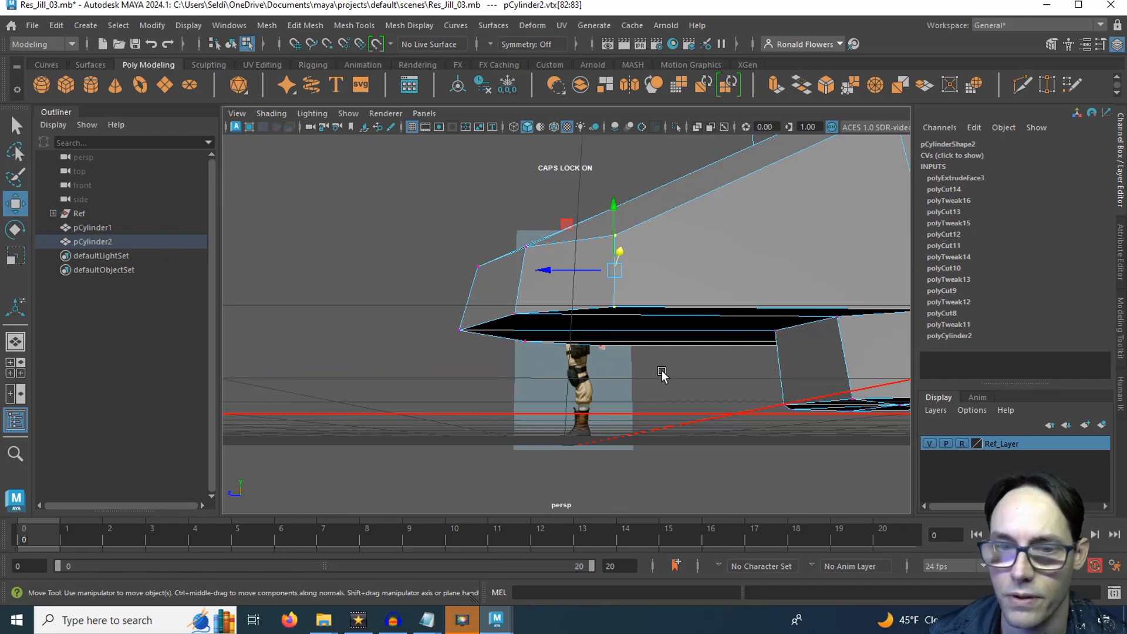
key("space")
key("space")
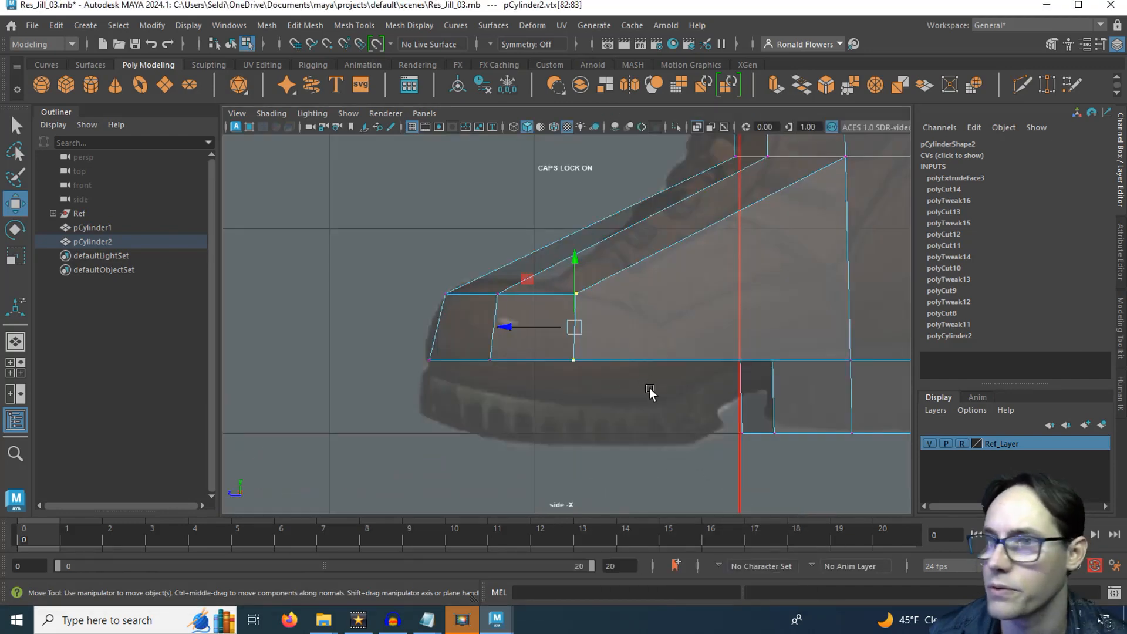
left_click(1015, 80)
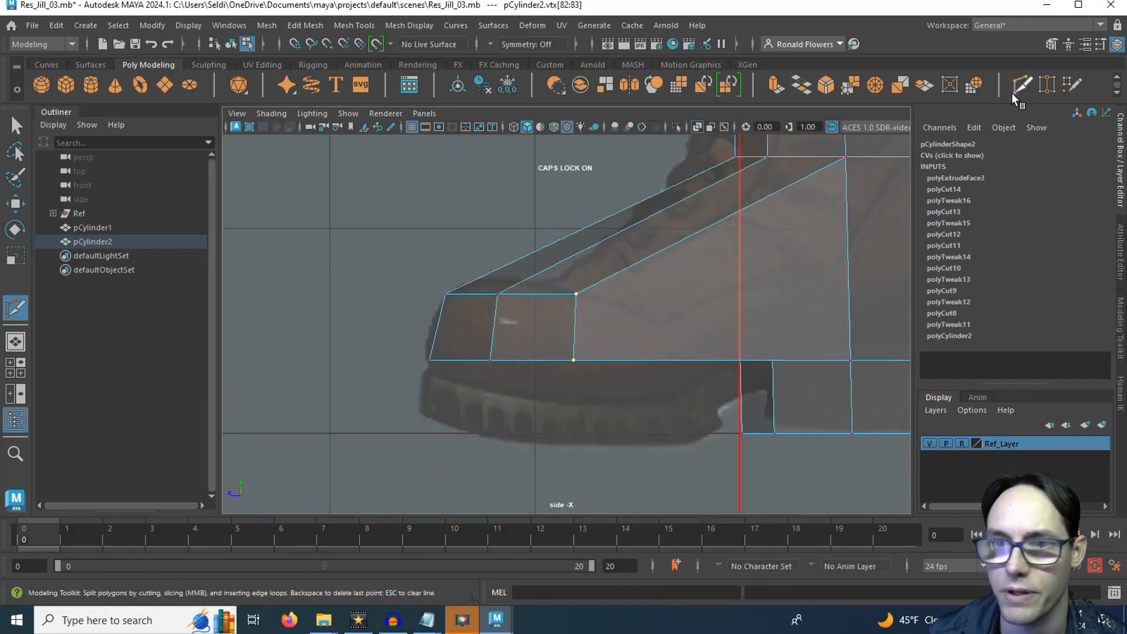
left_click(576, 294)
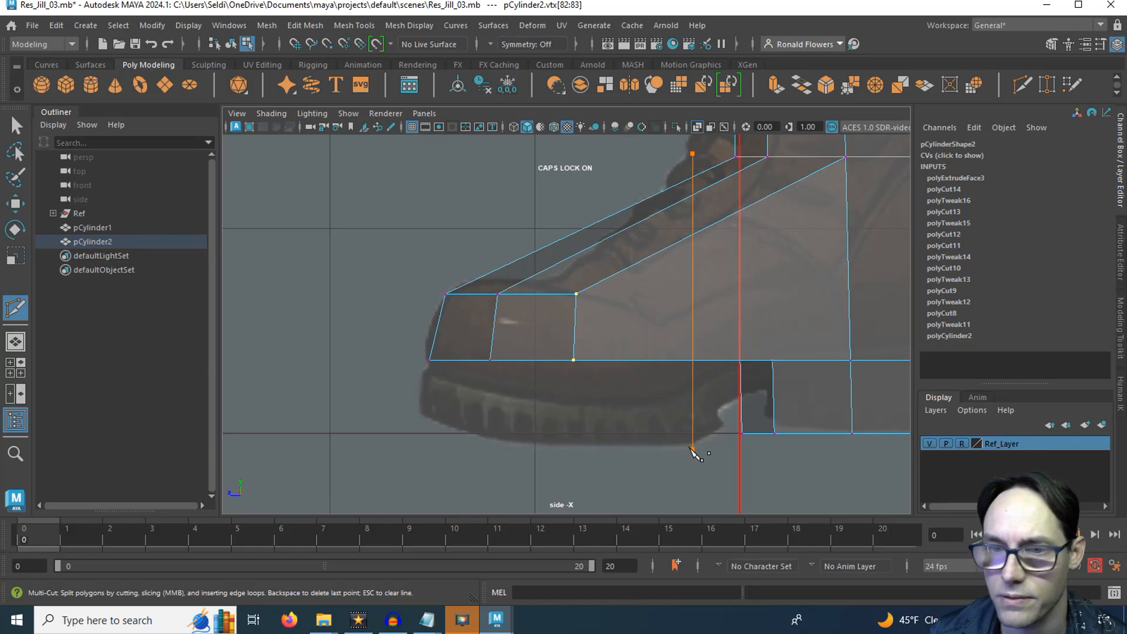
key("Return")
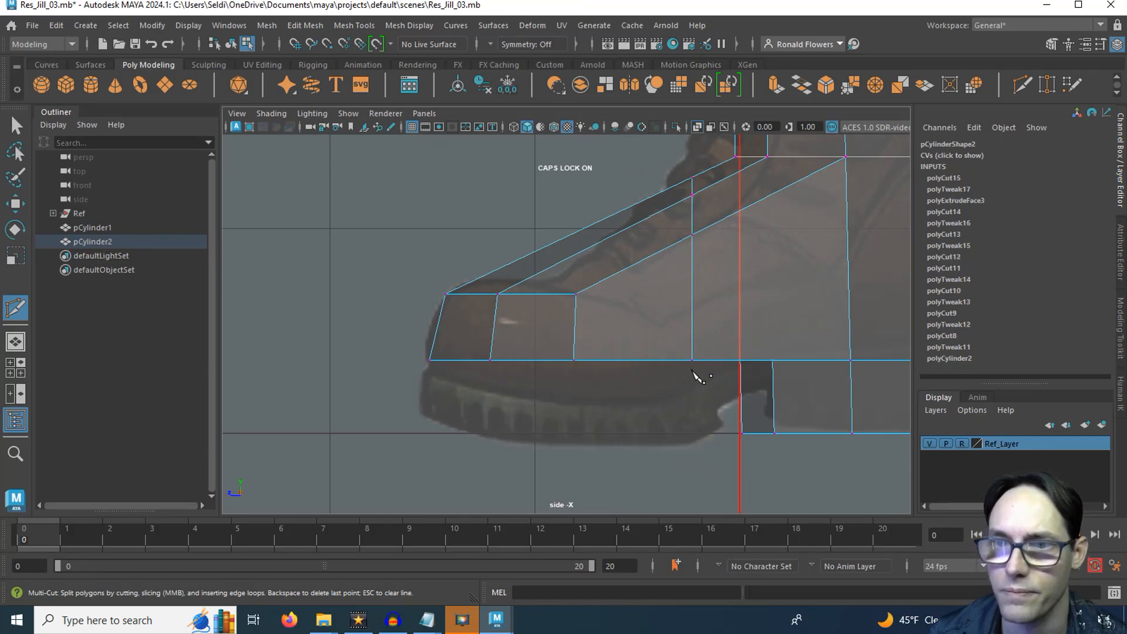
- Extrude the underside faces of the front foot, ahead of the new cut, downward to start the front sole
key("space")
key("space")
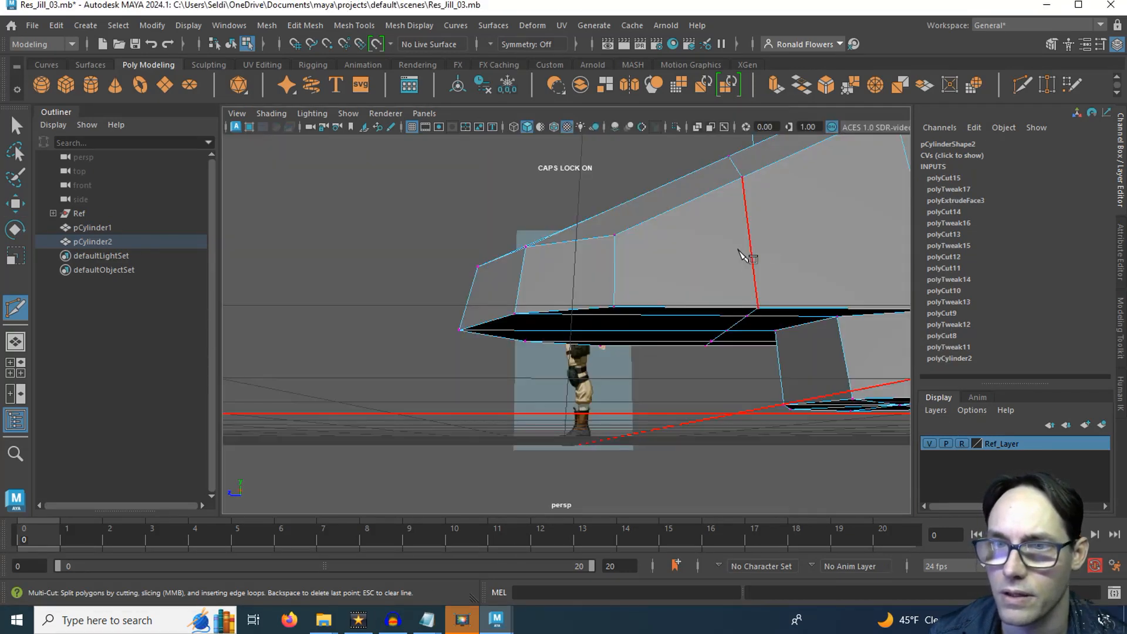
left_click_drag(739, 250, 632, 259, "alt")
scroll(727, 299, "down", 5)
scroll(680, 316, "up", 2)
key("q")
right_click_drag(636, 224, 632, 246)
left_click_drag(632, 246, 622, 306, "alt")
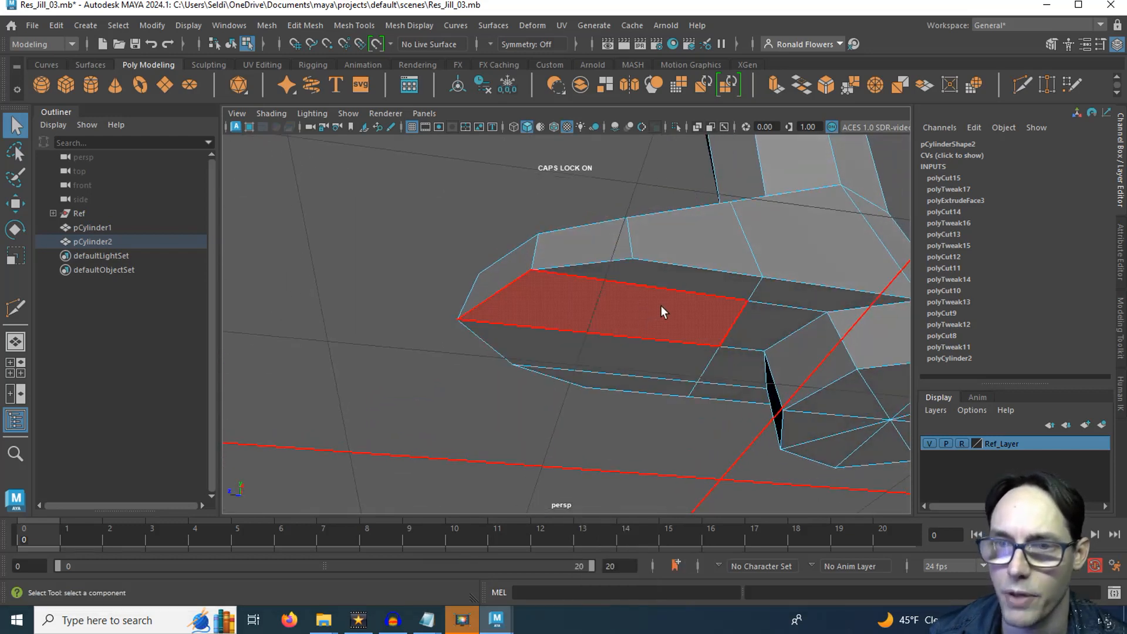
left_click(672, 270)
left_click(604, 355, "shift")
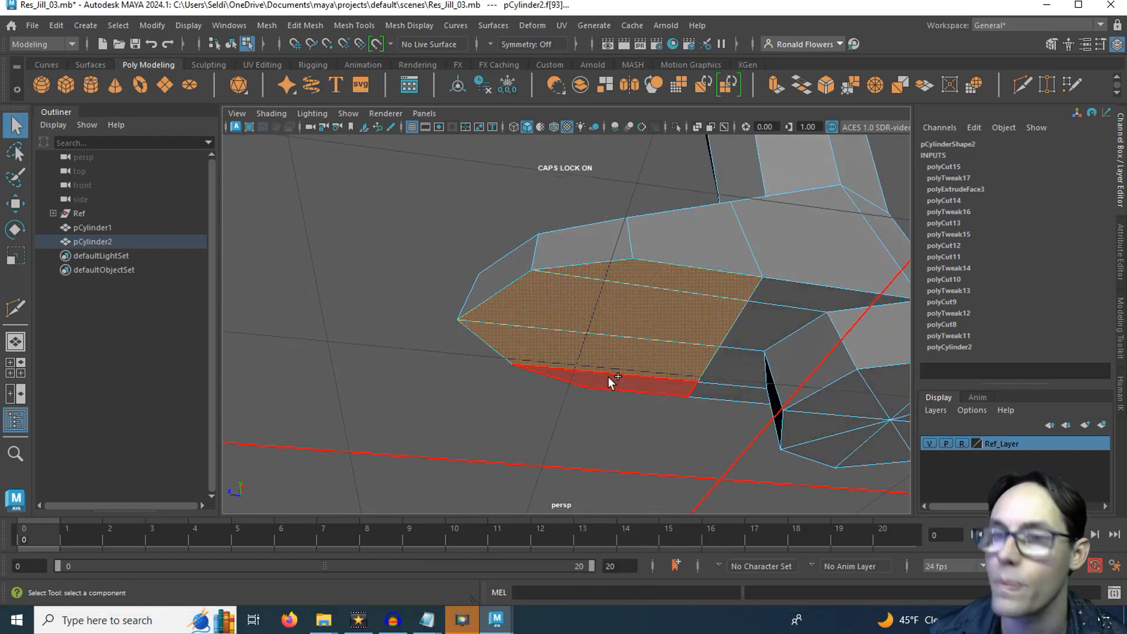
left_click(775, 87)
key("w")
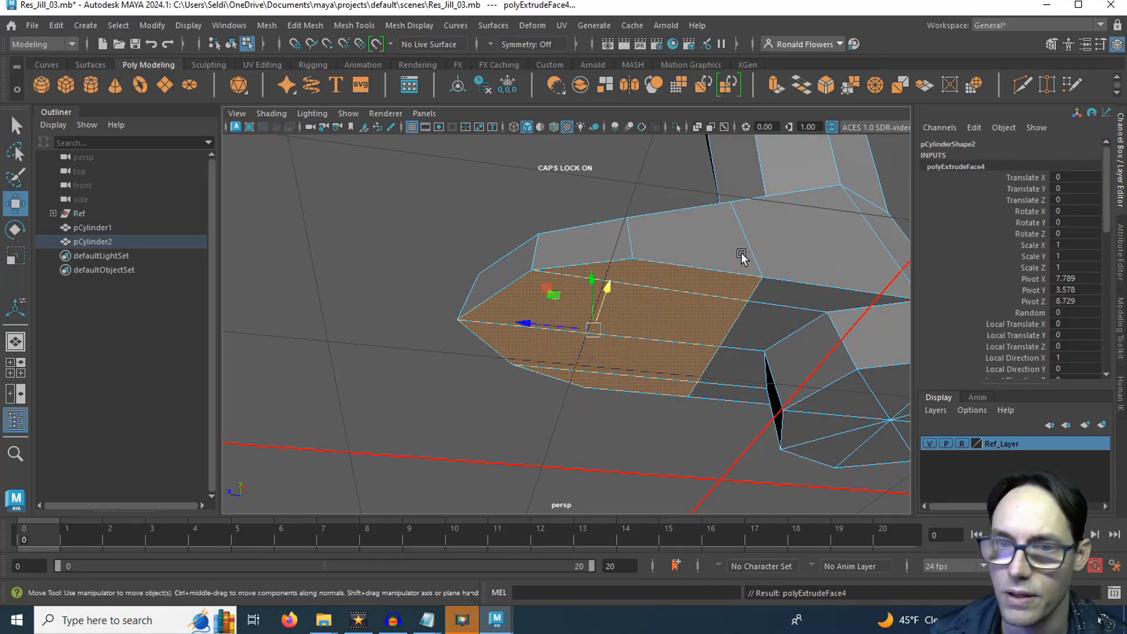
left_click_drag(593, 278, 599, 323)
- Lower the extruded front sole faces in the side view, snapping them to the ground line level with the heel's base
key("space")
key("space")
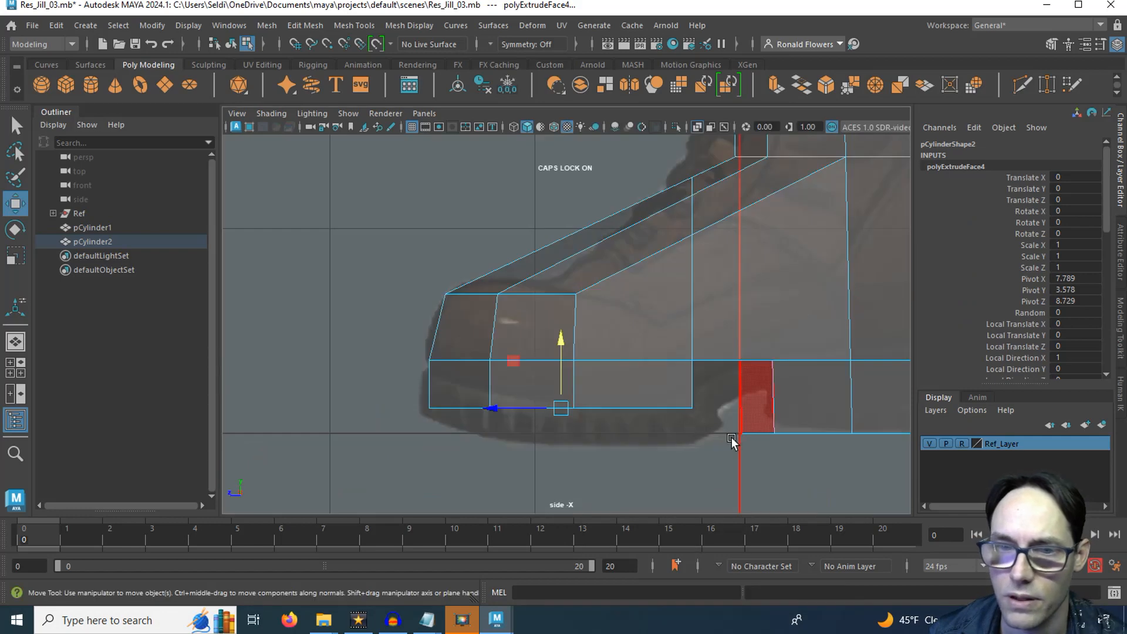
middle_click_drag(731, 438, 618, 362, "alt")
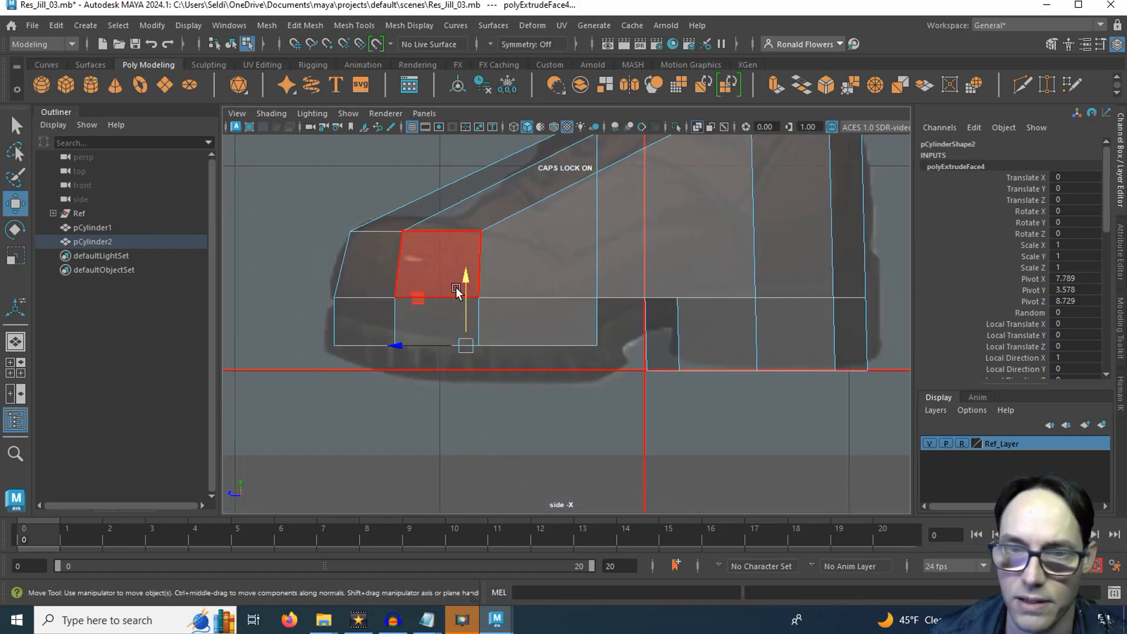
left_click_drag(468, 272, 468, 280)
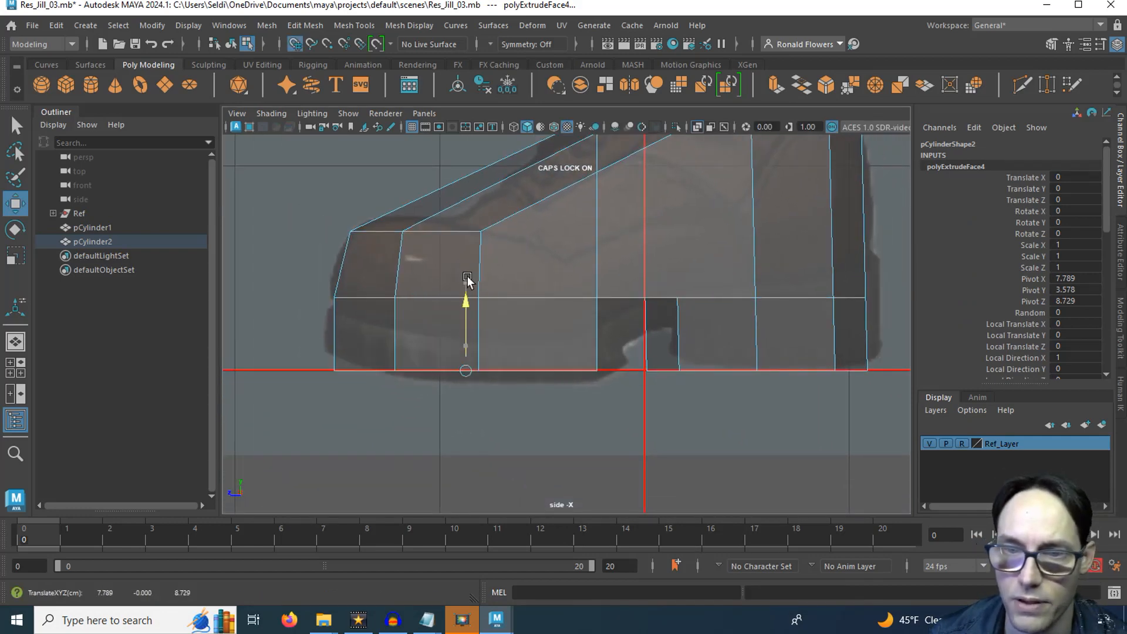
left_click(643, 425)
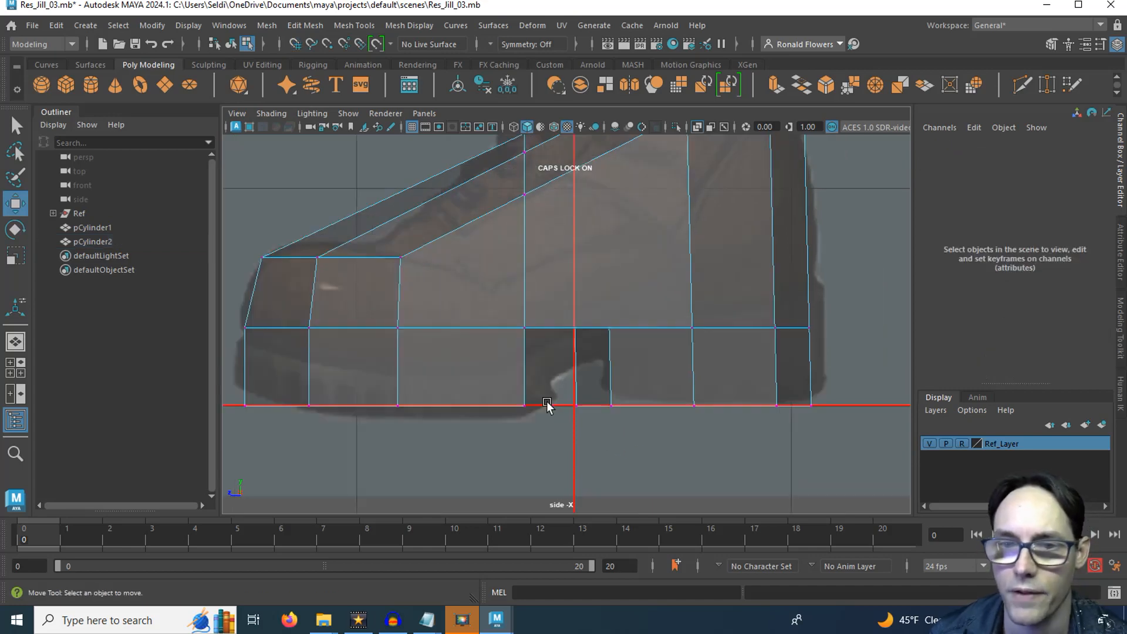
- Lower the row of vertices along the top of the front sole to about half the sole's height in the side view
middle_click_drag(515, 385, 566, 415, "alt")
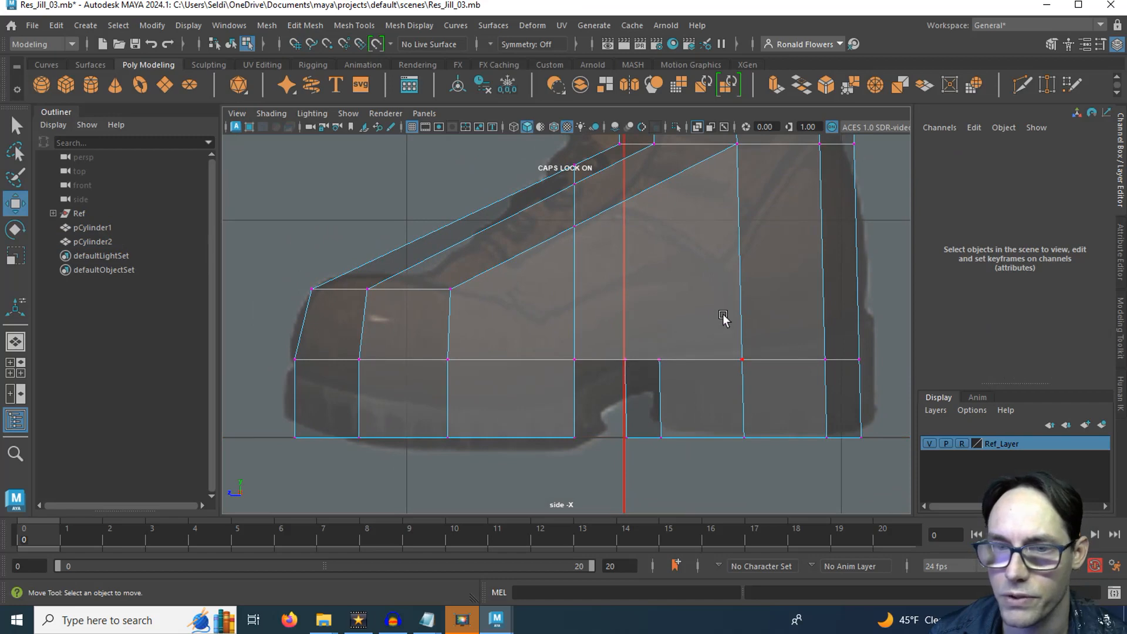
left_click_drag(268, 340, 608, 383)
left_click_drag(434, 295, 429, 331)
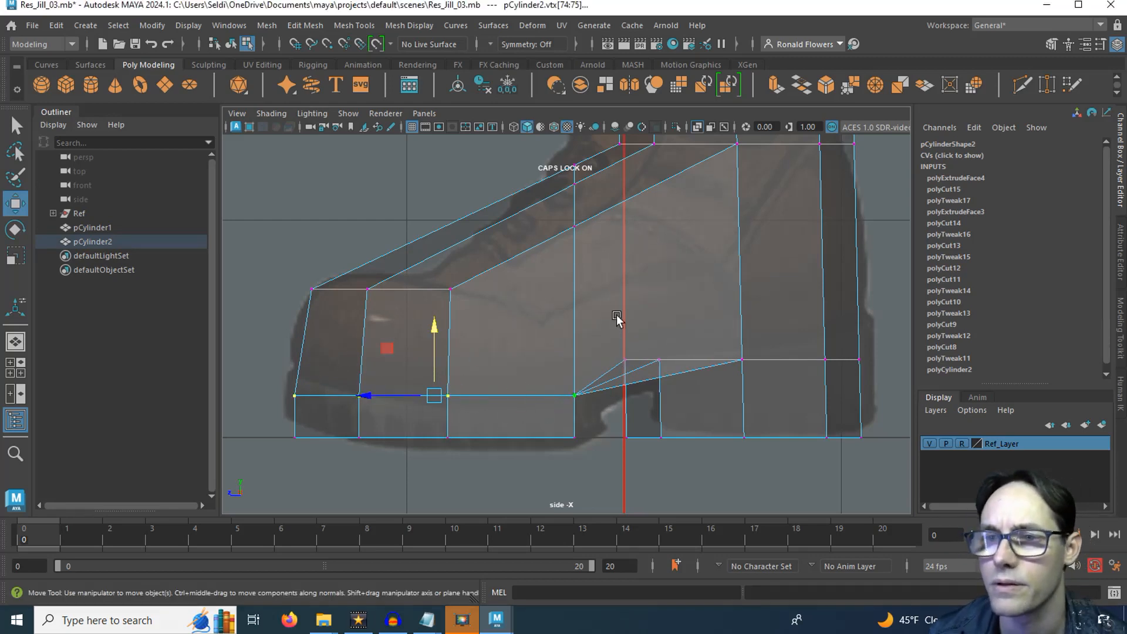
- Select the four front-facing side faces of the heel block and scale them front-to-back into one flat plane
key("space")
key("space")
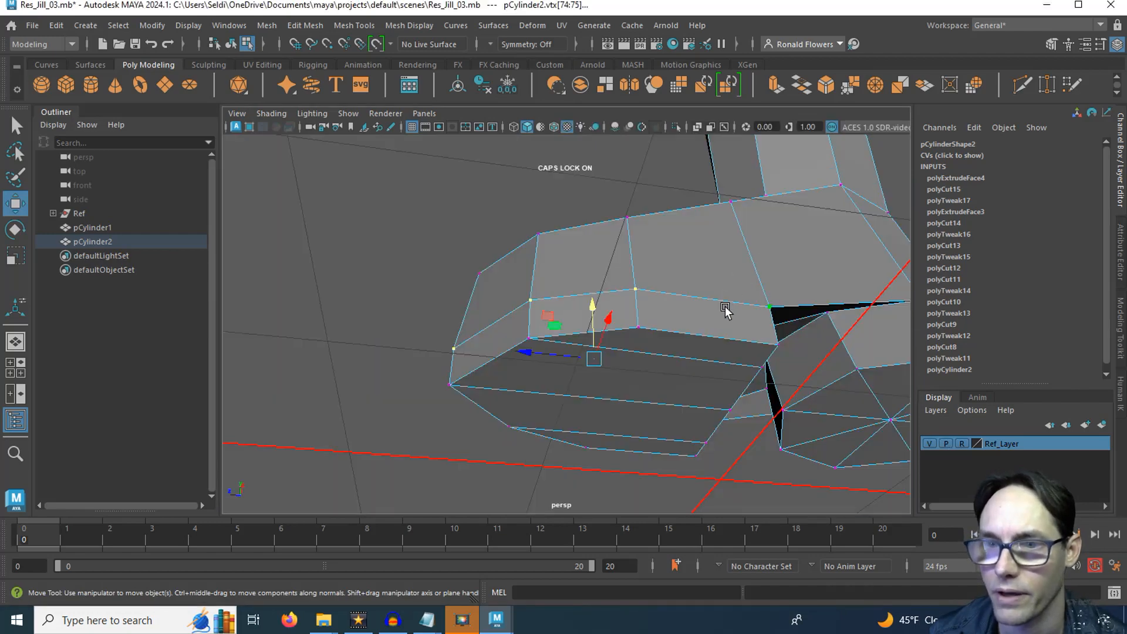
left_click_drag(726, 311, 704, 333, "alt")
middle_click_drag(717, 334, 474, 305, "alt")
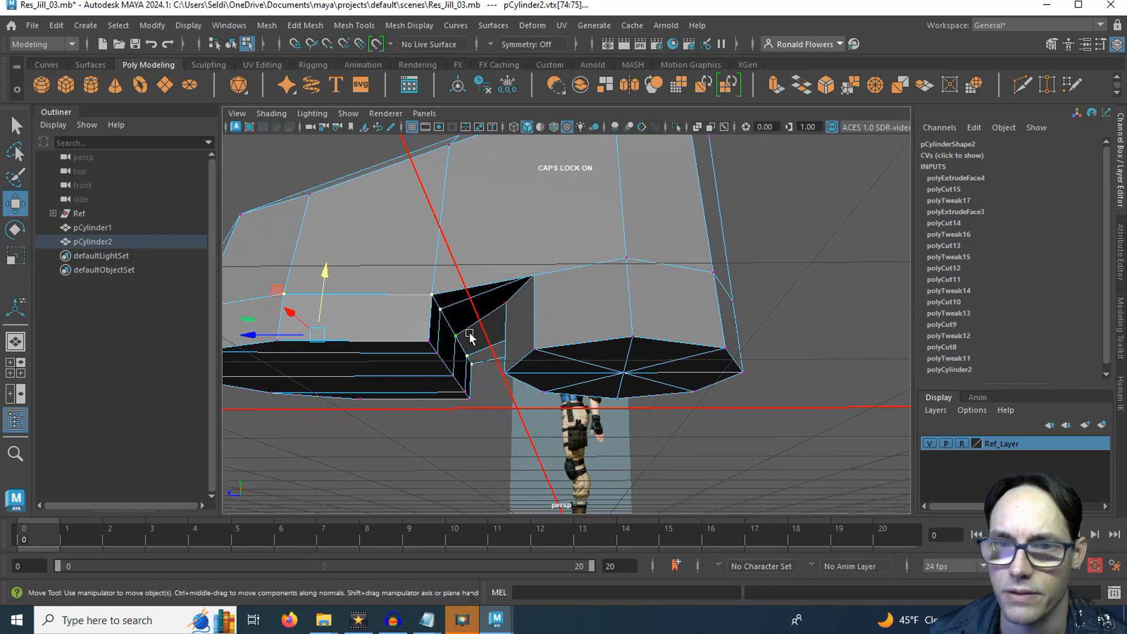
left_click_drag(469, 332, 530, 340, "alt")
scroll(530, 340, "up", 3)
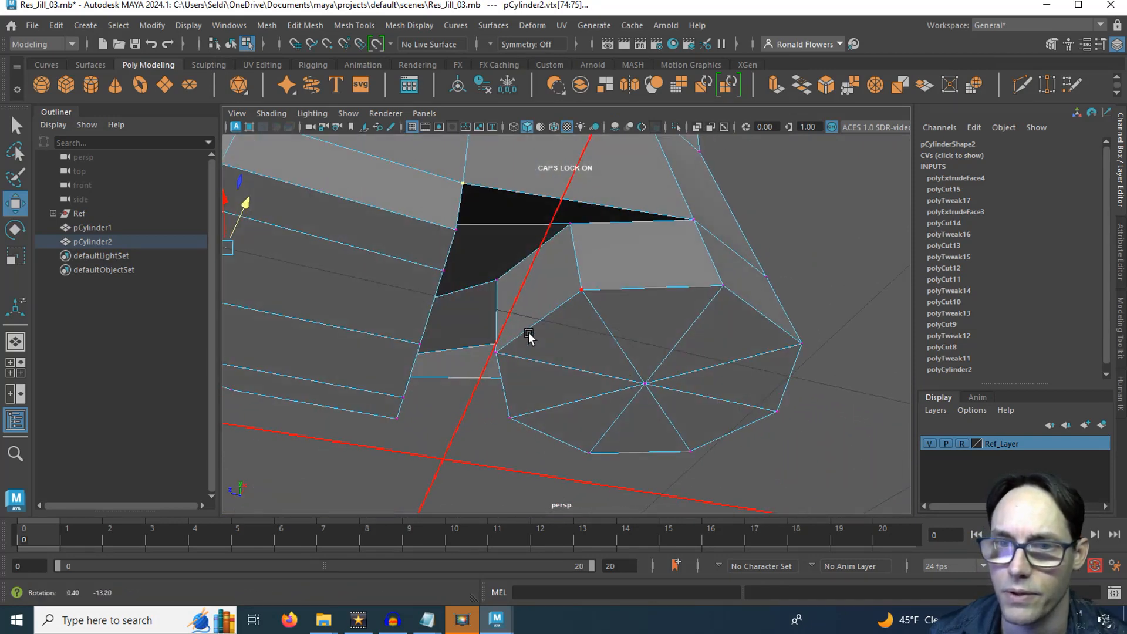
right_click(600, 276)
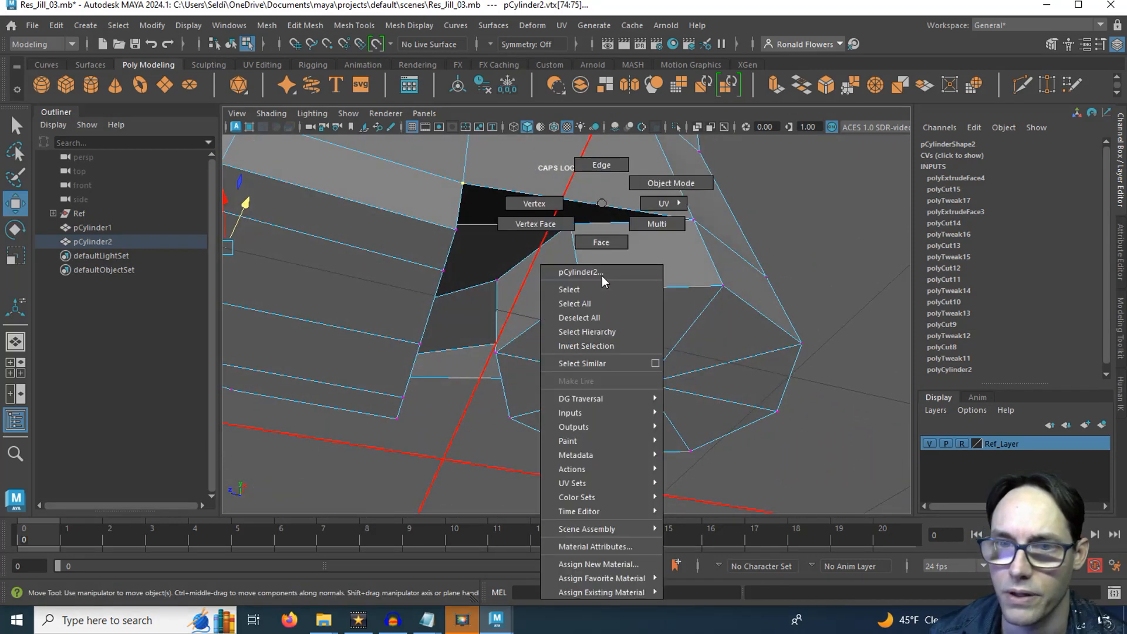
left_click(593, 240)
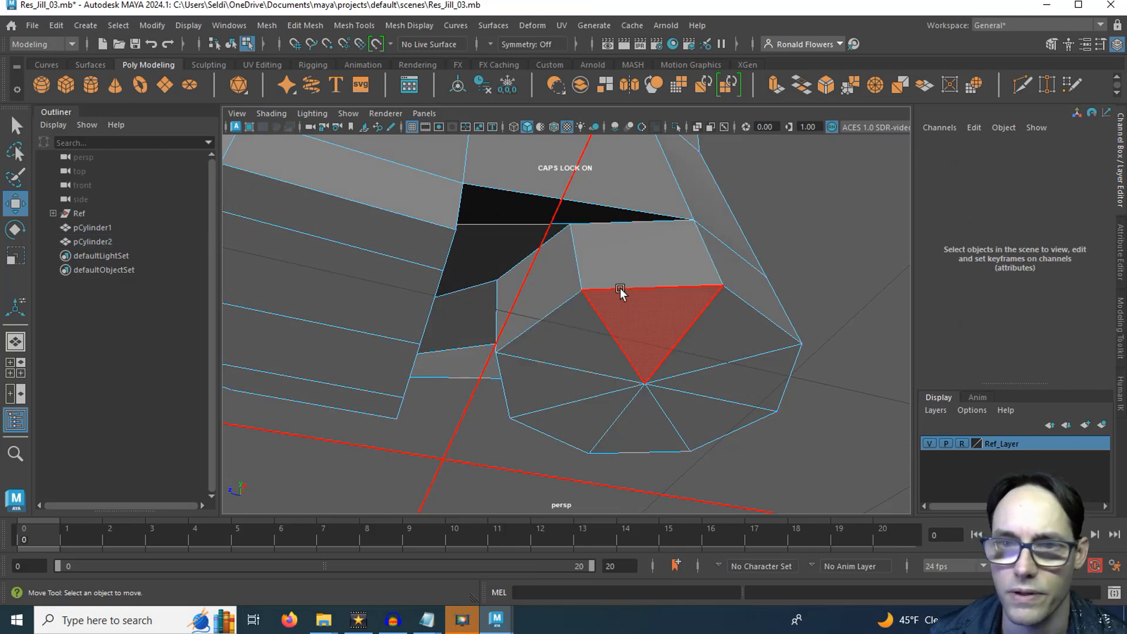
left_click(614, 253)
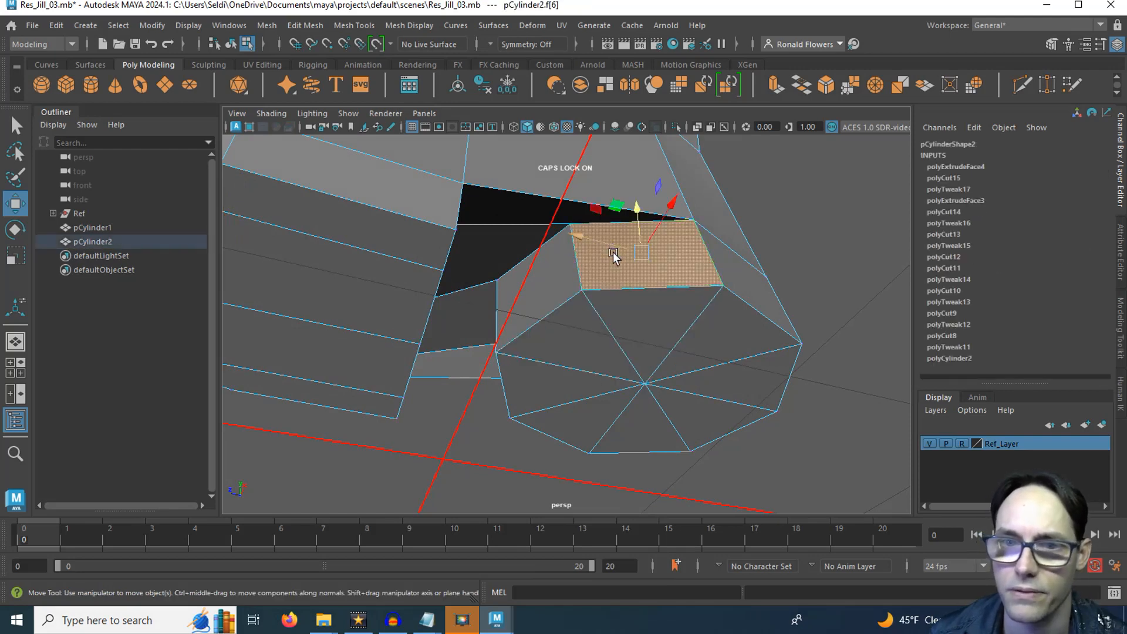
left_click_drag(535, 345, 537, 302, "alt")
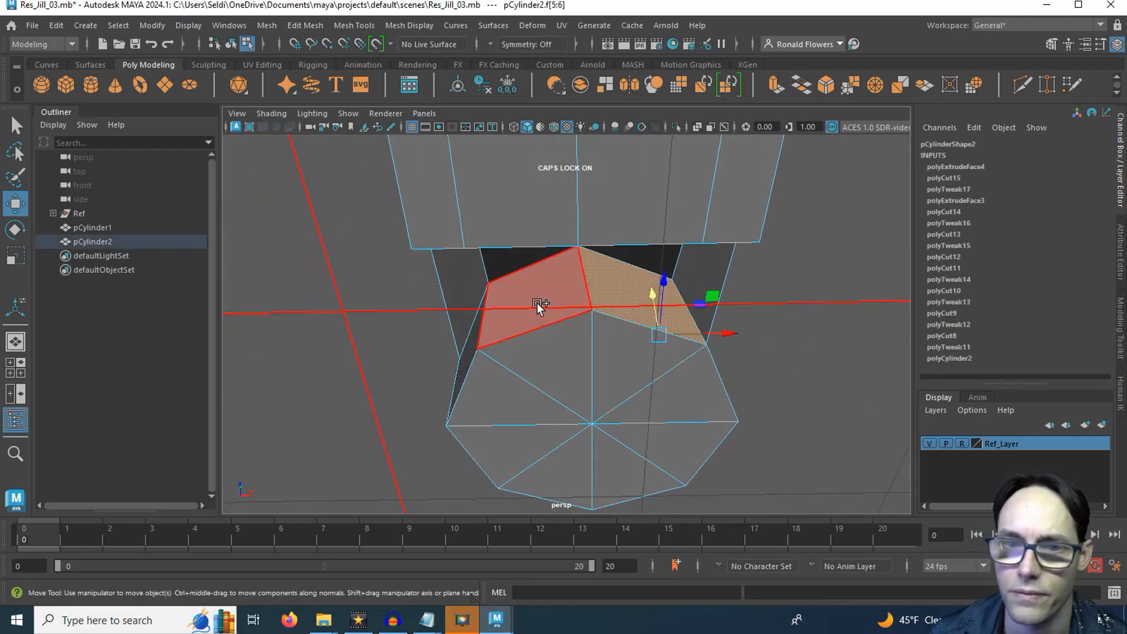
left_click(536, 302, "shift")
left_click_drag(559, 373, 447, 394, "alt")
key("r")
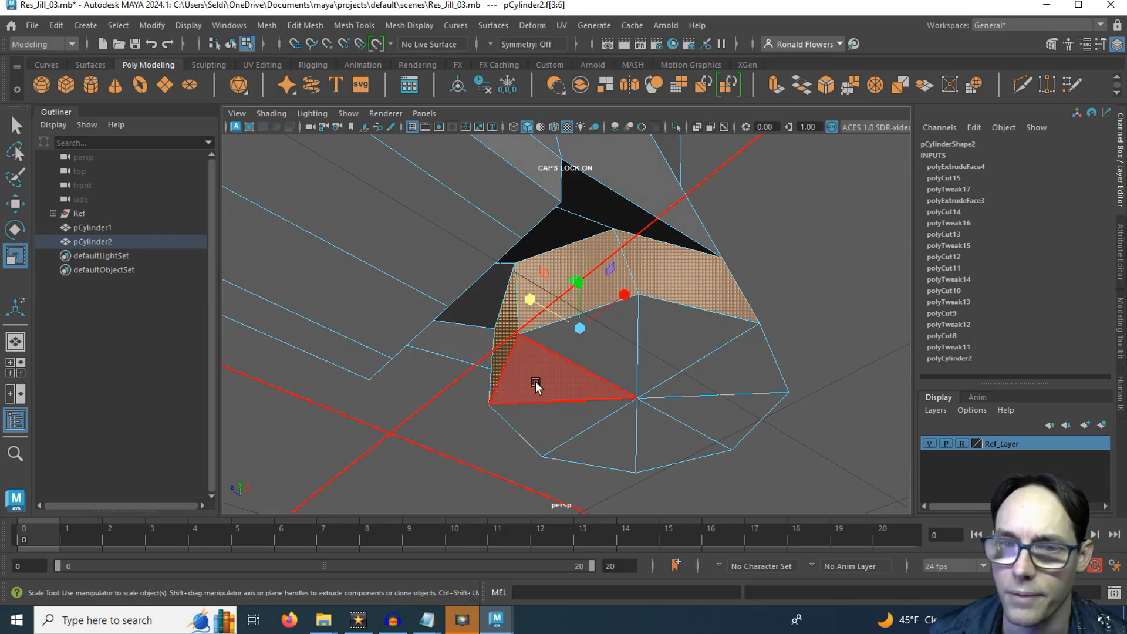
left_click_drag(485, 305, 487, 379, "alt")
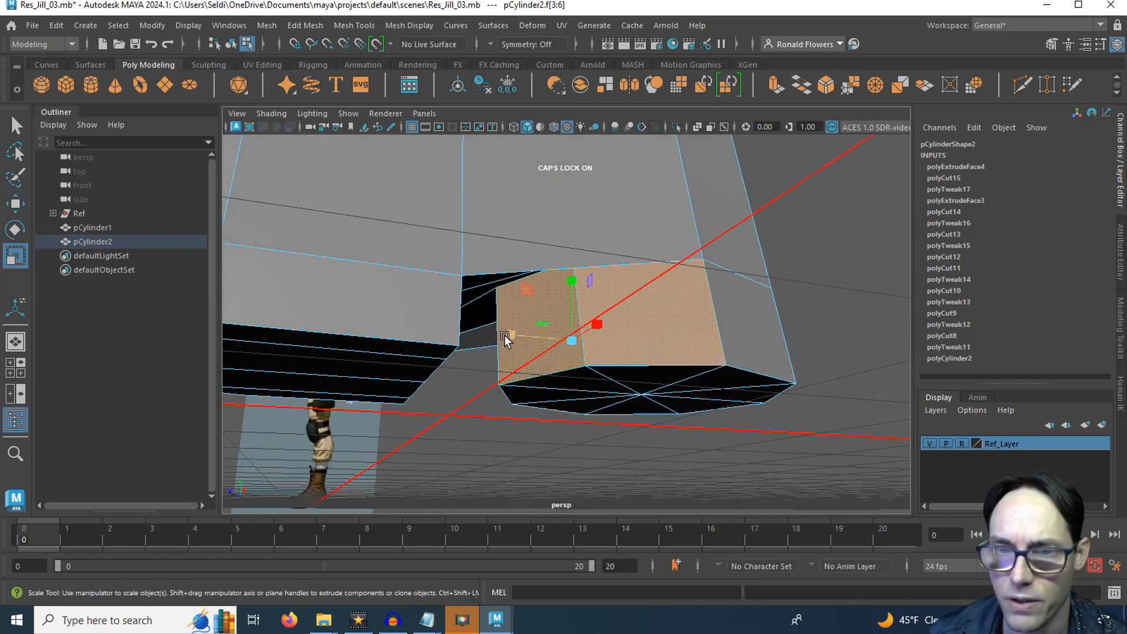
left_click_drag(505, 336, 620, 319)
scroll(570, 365, "down", 5)
scroll(603, 358, "up", 5)
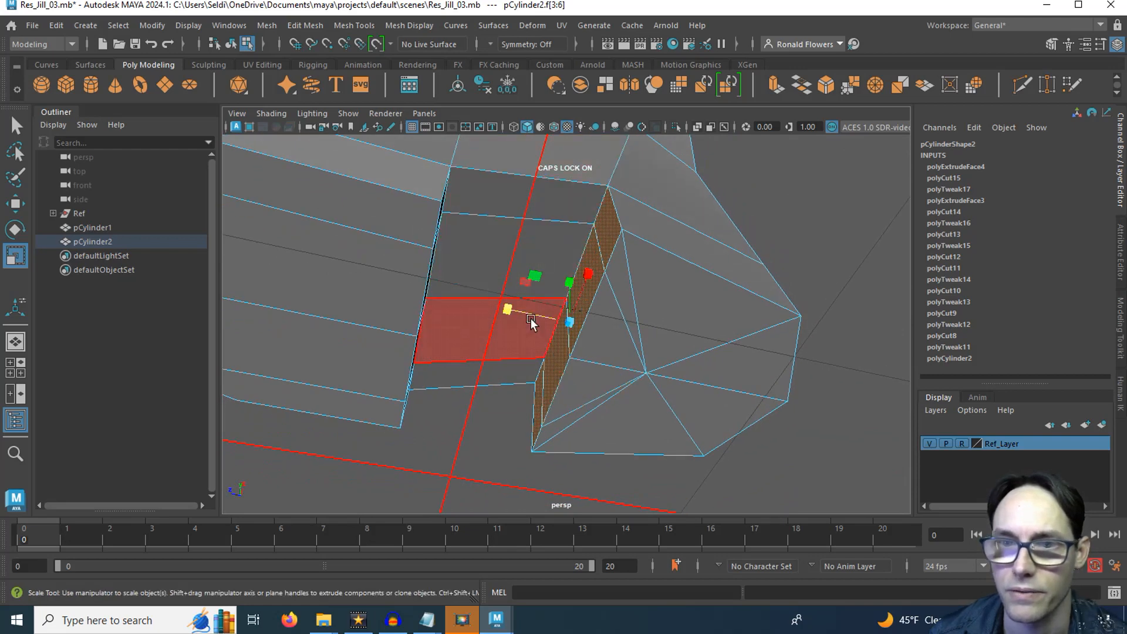
- Move the upper instep vertices of the new cut forward and down in the side view to follow the boot's laced outline
key("space")
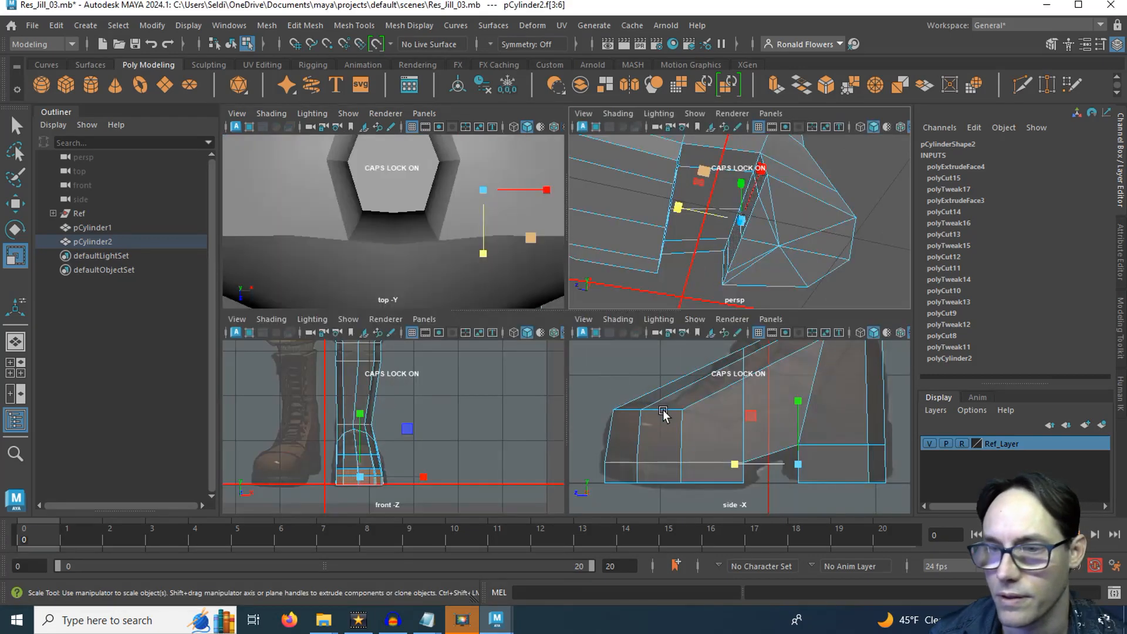
key("space")
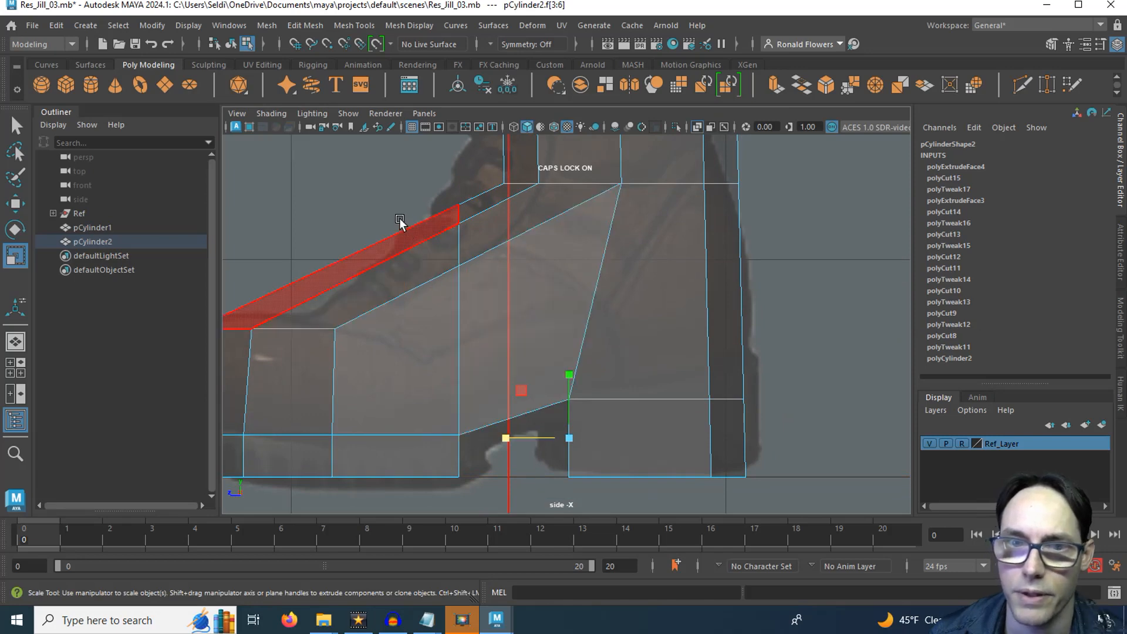
middle_click_drag(397, 210, 485, 231, "alt")
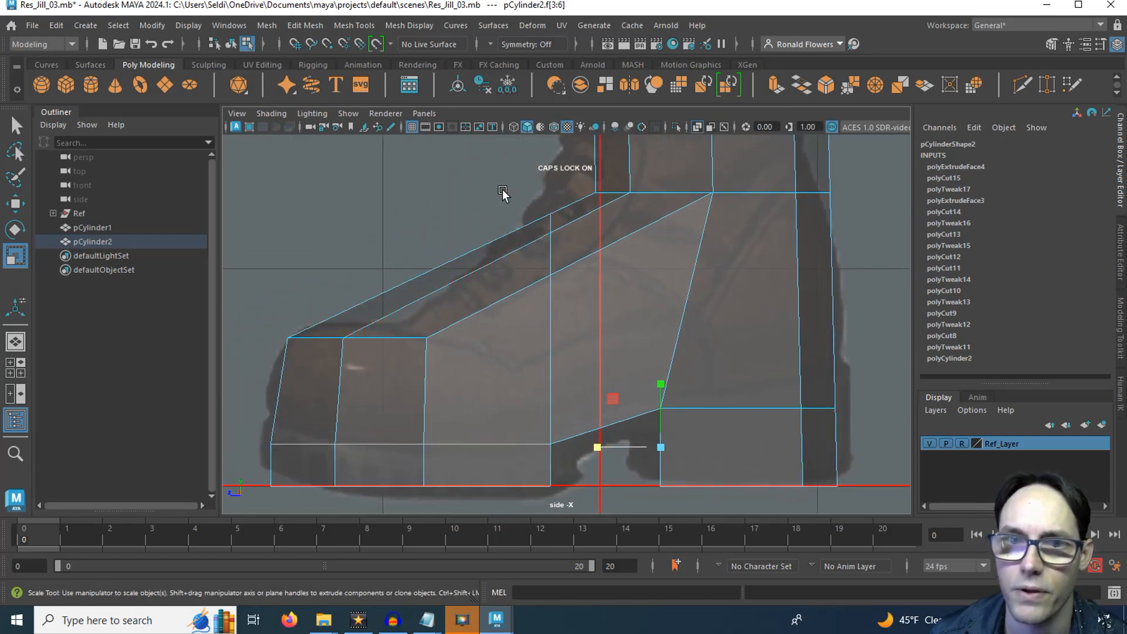
right_click_drag(502, 191, 450, 189)
middle_click_drag(453, 188, 469, 264, "alt")
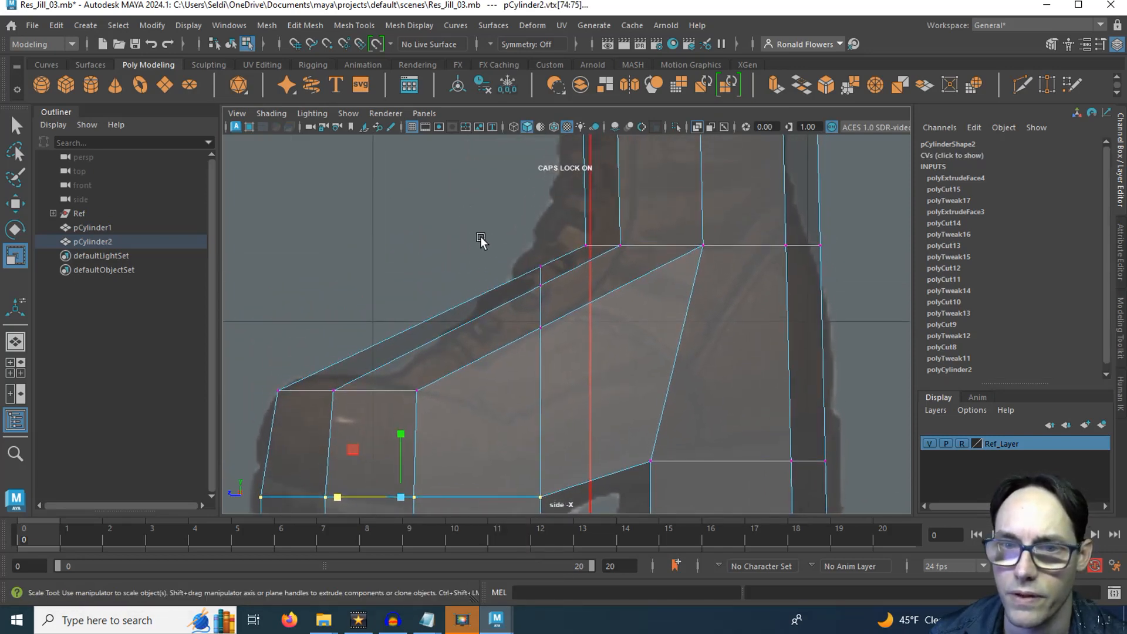
left_click_drag(582, 375, 582, 374)
key("w")
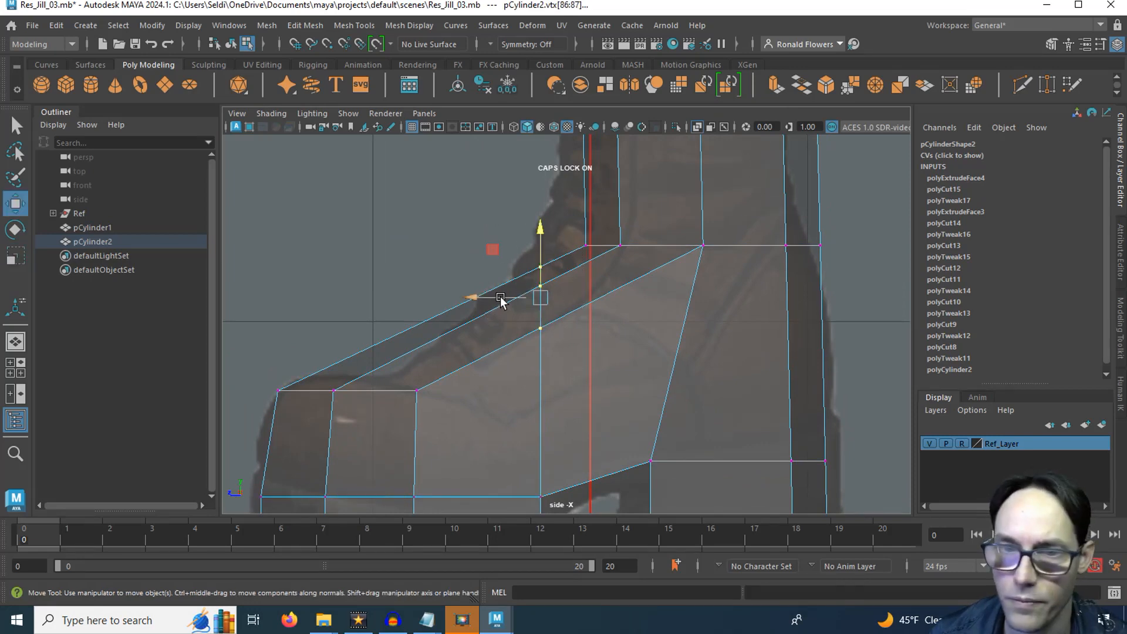
left_click_drag(543, 304, 509, 318)
- Move the front ankle vertices forward and slightly up in the side view, and shift the adjacent side ankle vertex slightly forward
left_click_drag(561, 217, 650, 270)
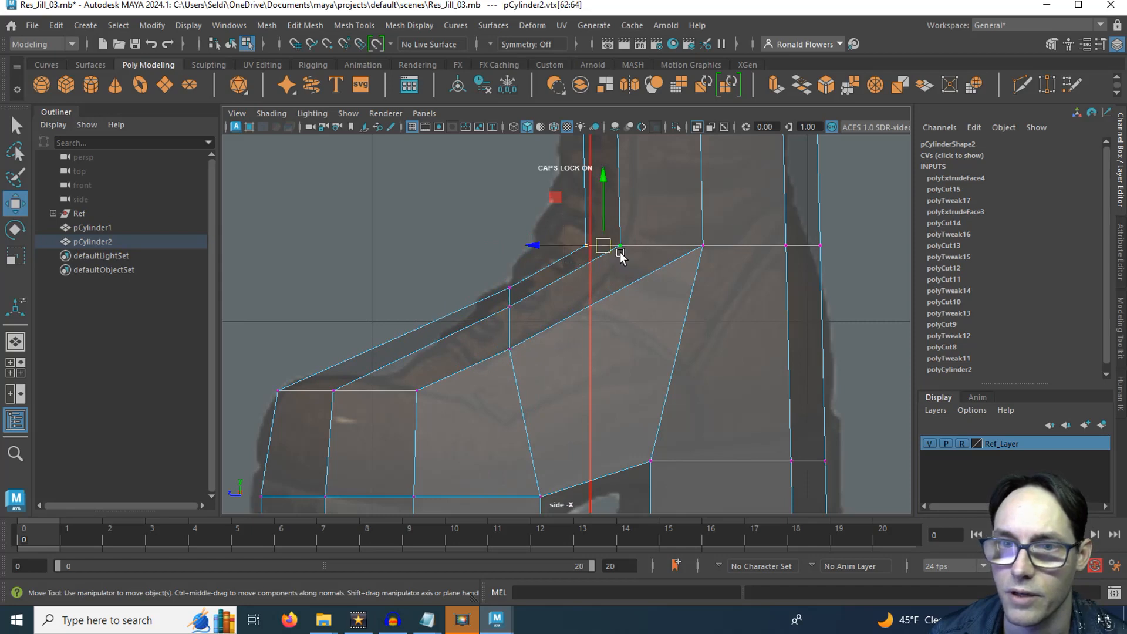
left_click_drag(597, 246, 555, 230)
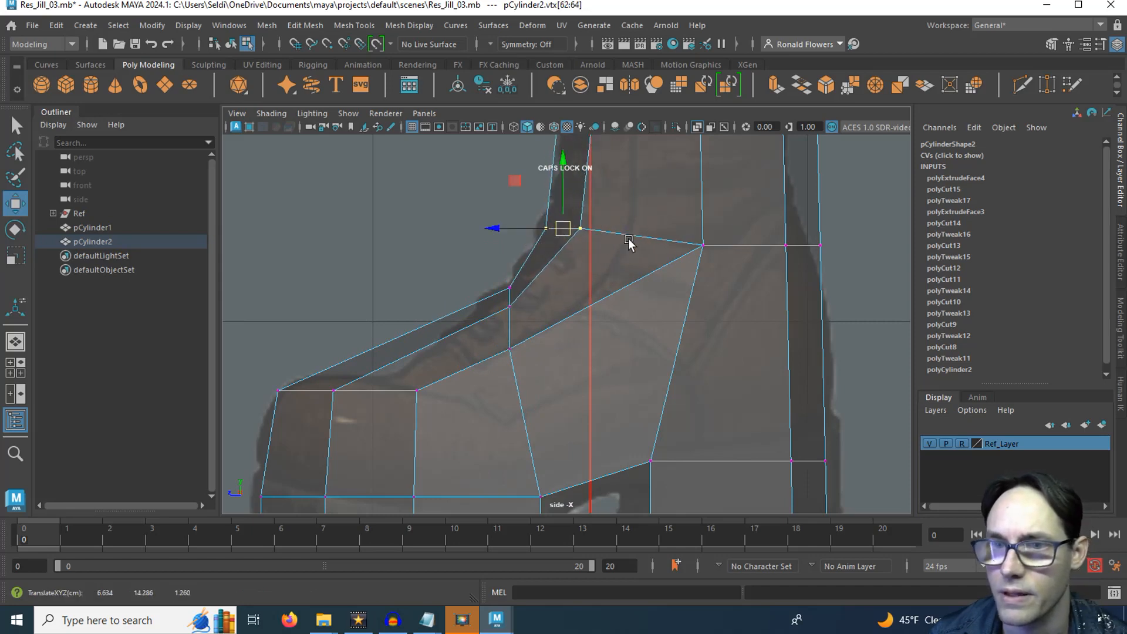
left_click_drag(653, 222, 742, 281)
left_click_drag(703, 246, 664, 252)
- Cut a new edge line with Multi-Cut from the upper instep down the boot's side to the arch, just ahead of the heel
middle_click_drag(550, 326, 490, 330, "alt")
key("ctrl+shift+x")
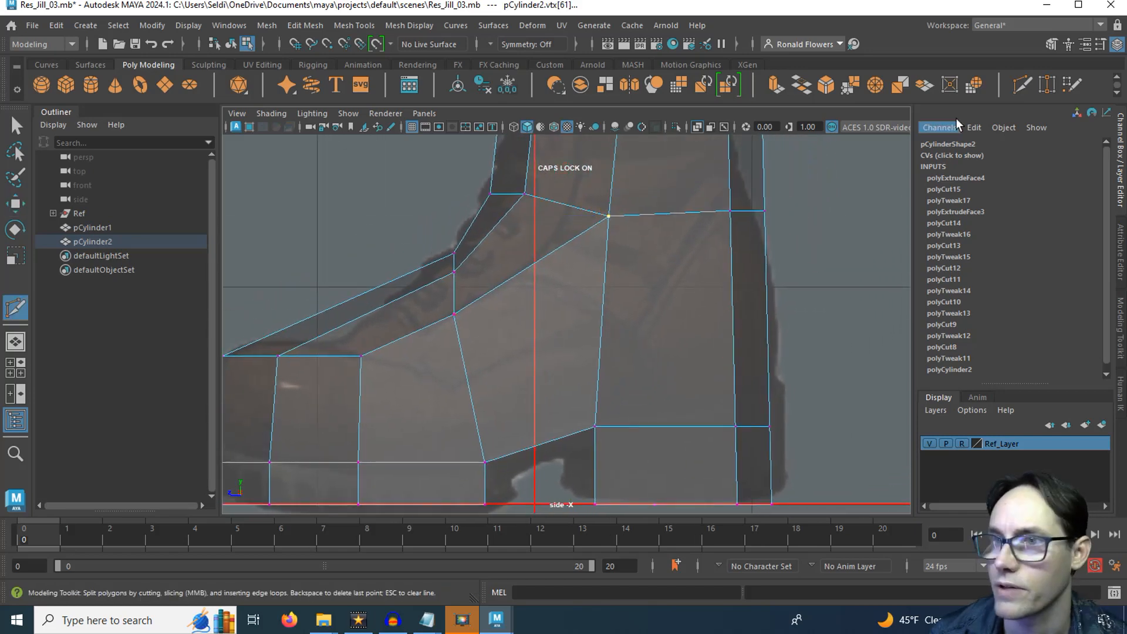
left_click(1023, 87)
left_click(473, 221)
left_click(537, 261)
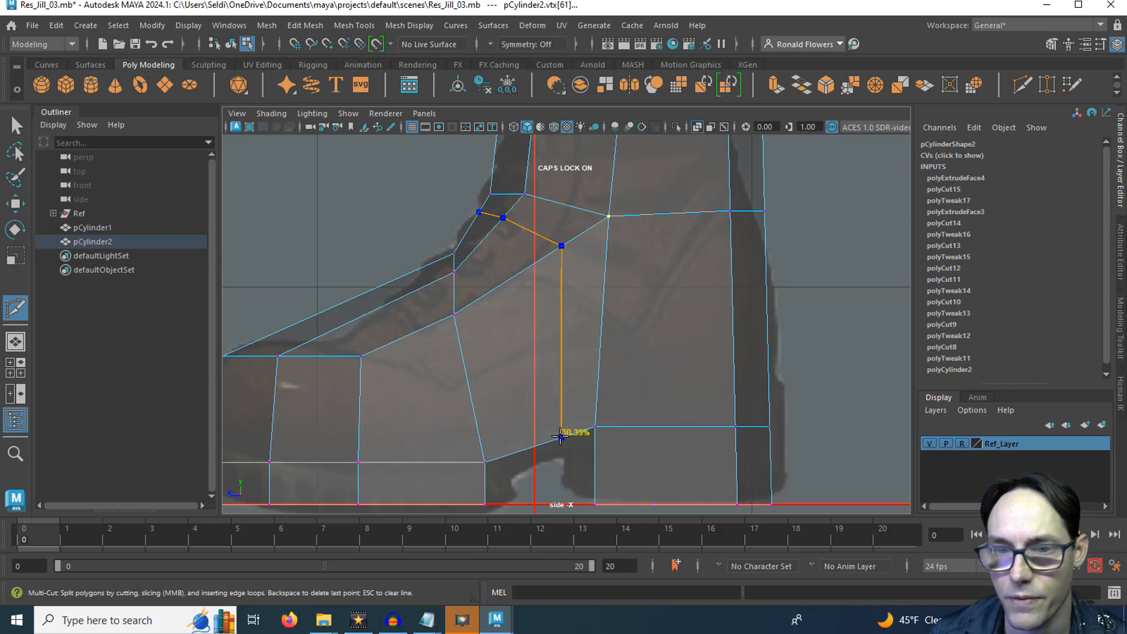
left_click(560, 438)
key("Return")
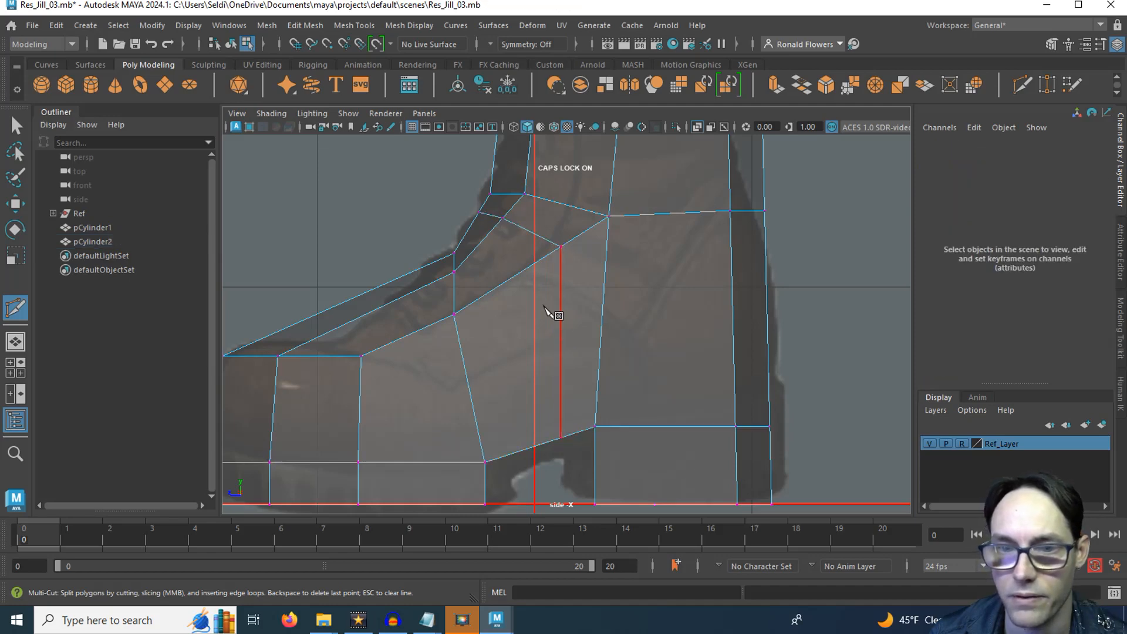
- Add a second Multi-Cut line from the instep to the arch, midway between the new cut and the front sole's rear edge
scroll(428, 403, "down", 1)
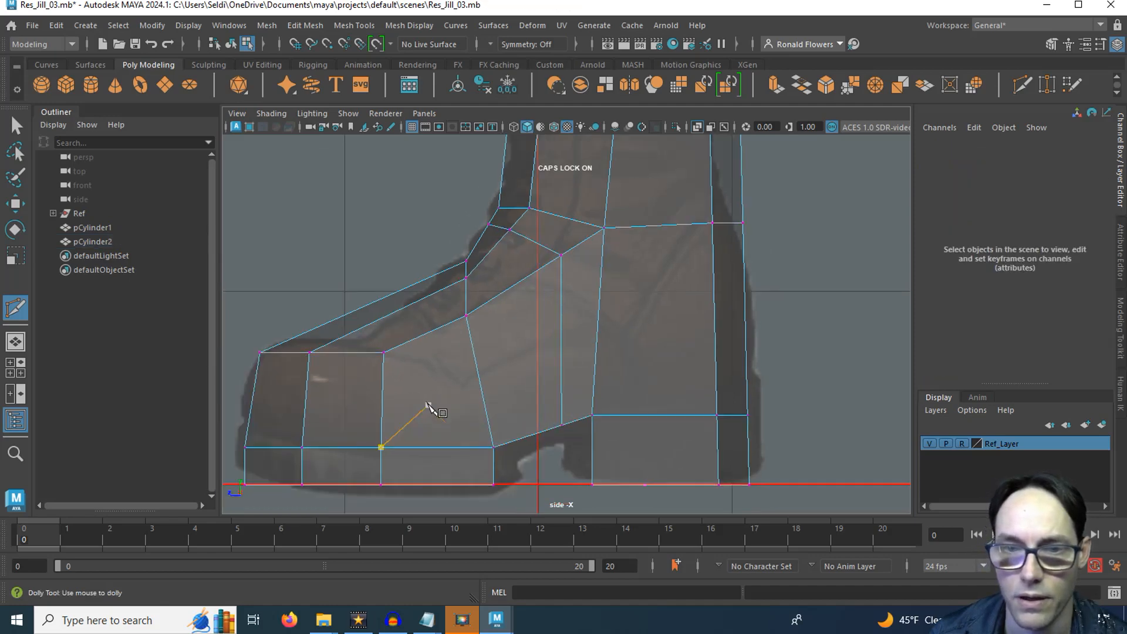
middle_click_drag(400, 401, 440, 370, "alt")
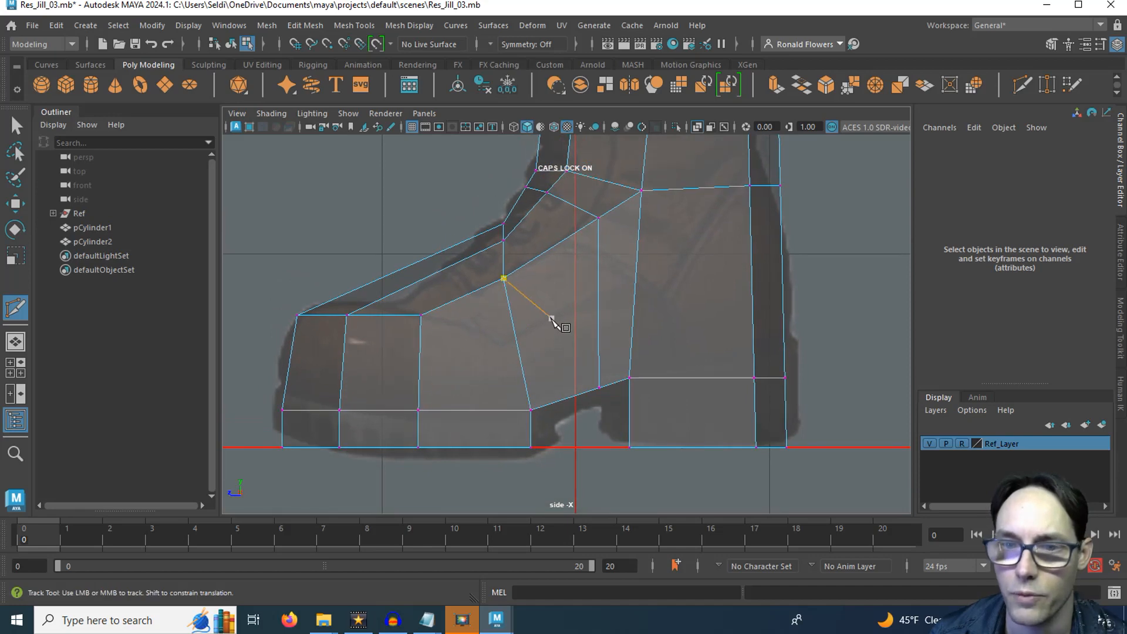
left_click(514, 205)
left_click(549, 249)
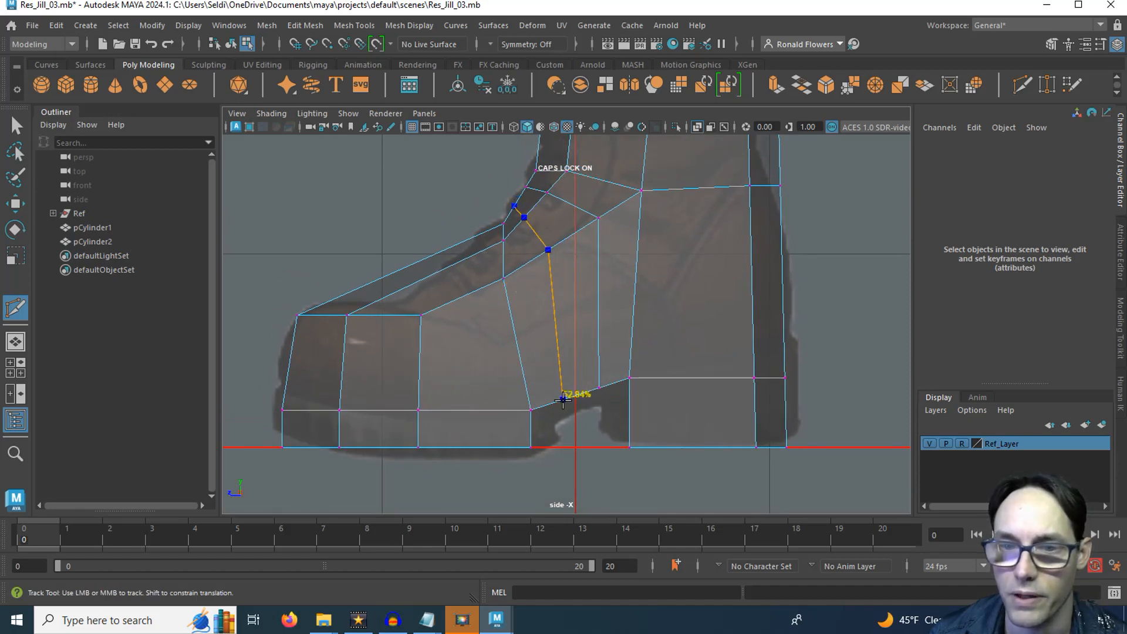
left_click(562, 399)
key("Return")
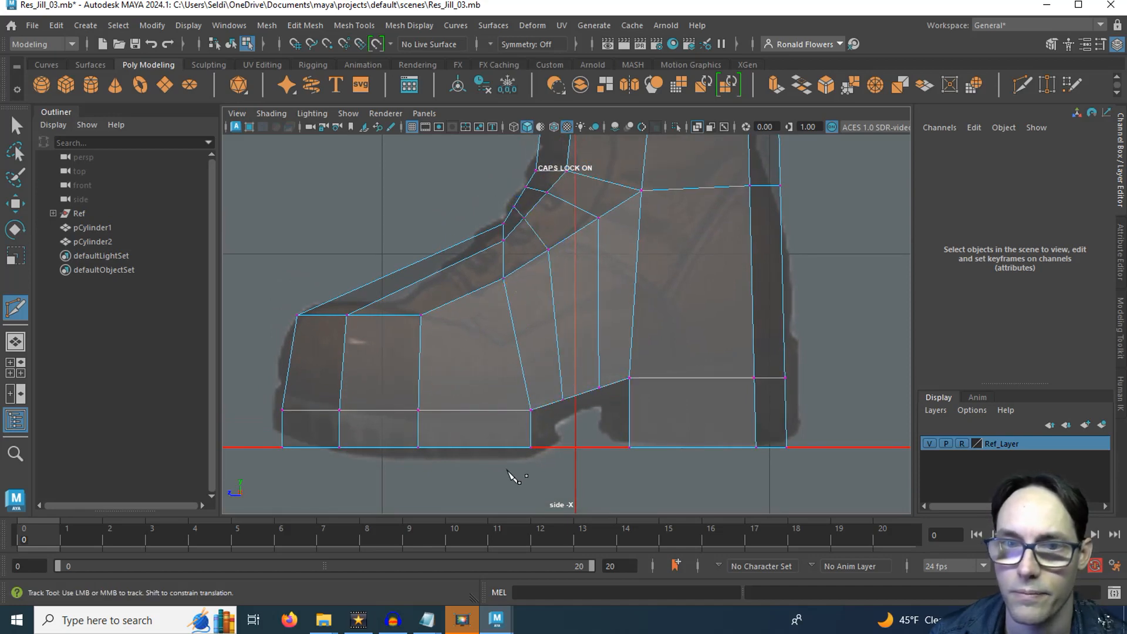
- Cut across the underside of the front sole, connecting the matching vertices on its two sides
key("space")
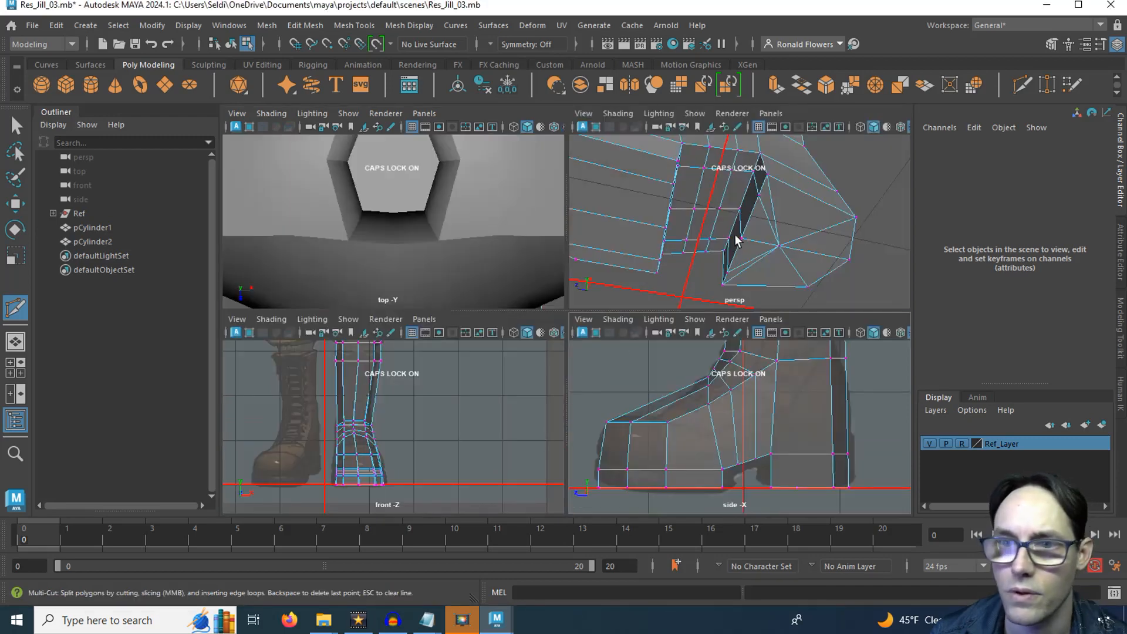
key("space")
key("f")
scroll(481, 362, "up", 2)
left_click_drag(480, 362, 412, 364, "alt")
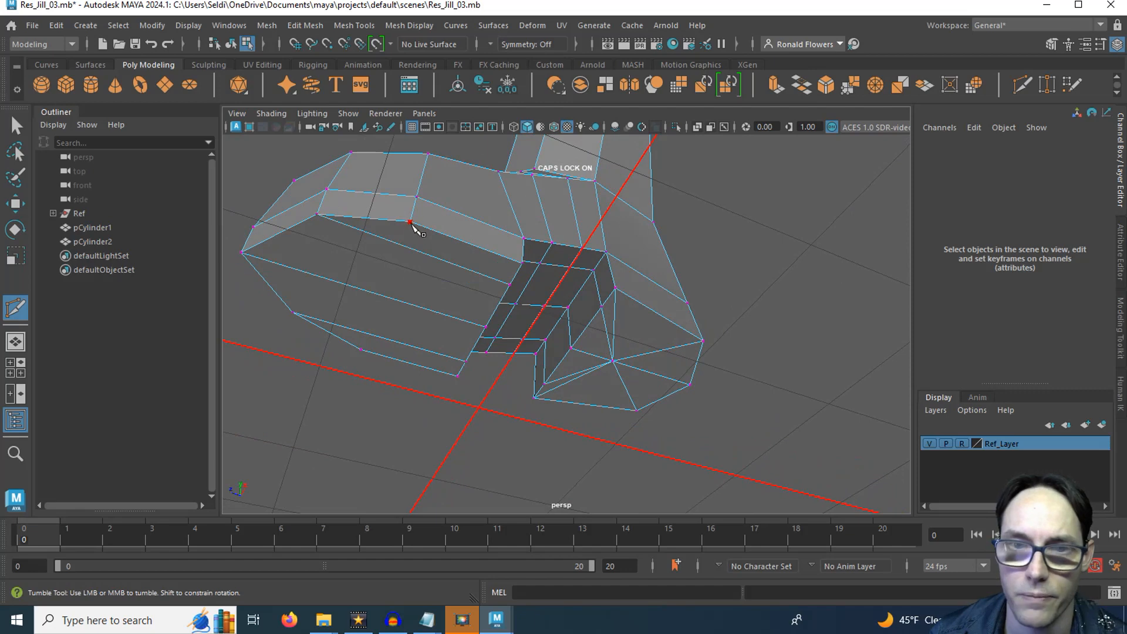
left_click(411, 222)
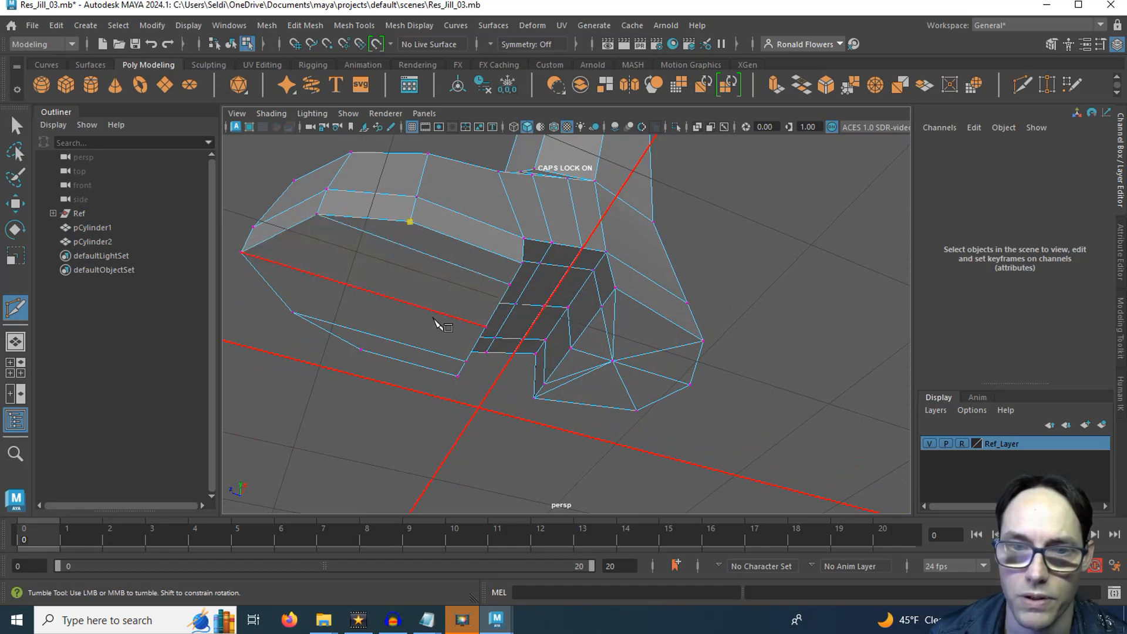
left_click(362, 350)
key("Return")
- Cut across the top of the toe, joining the rear toe-cap vertices on both sides of the boot
left_click_drag(381, 383, 347, 404, "alt")
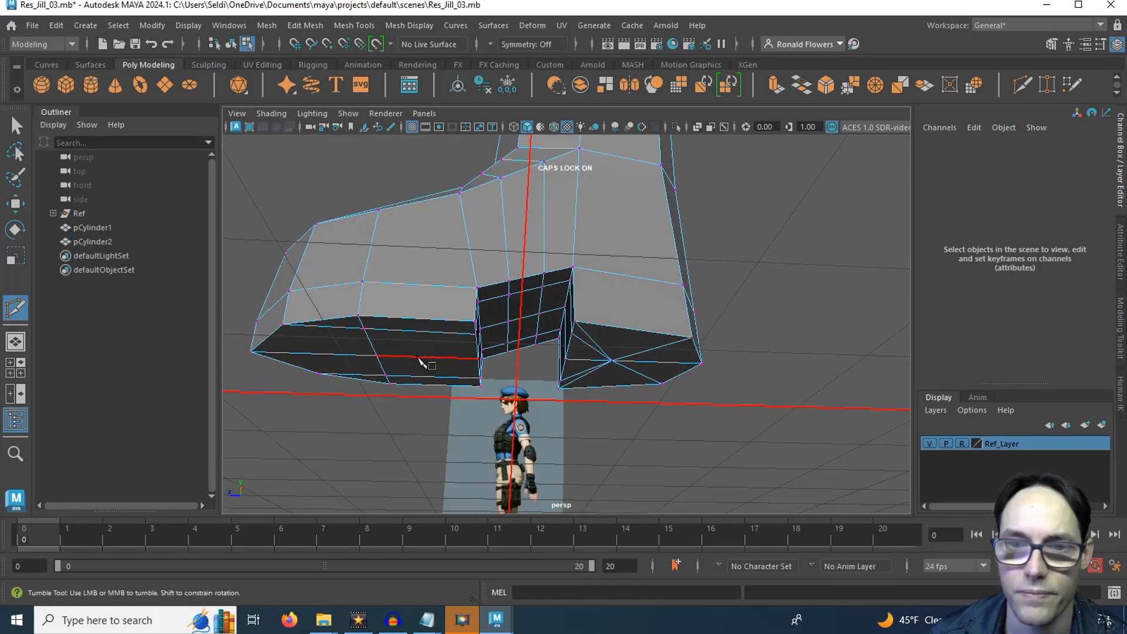
left_click_drag(389, 344, 538, 392, "alt")
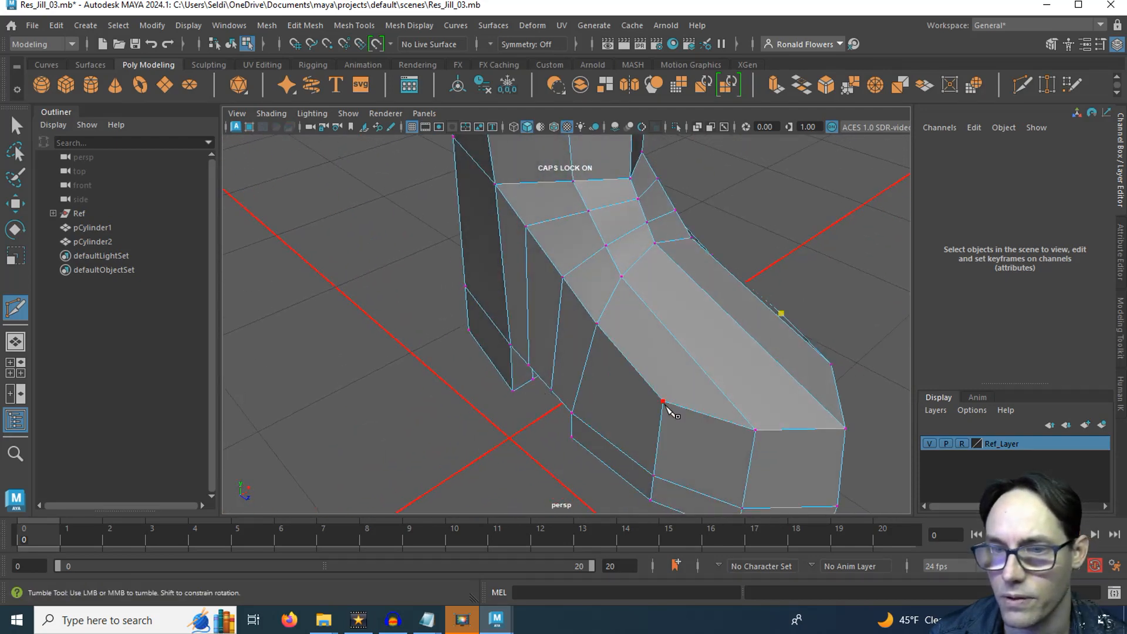
left_click_drag(715, 395, 473, 358, "alt")
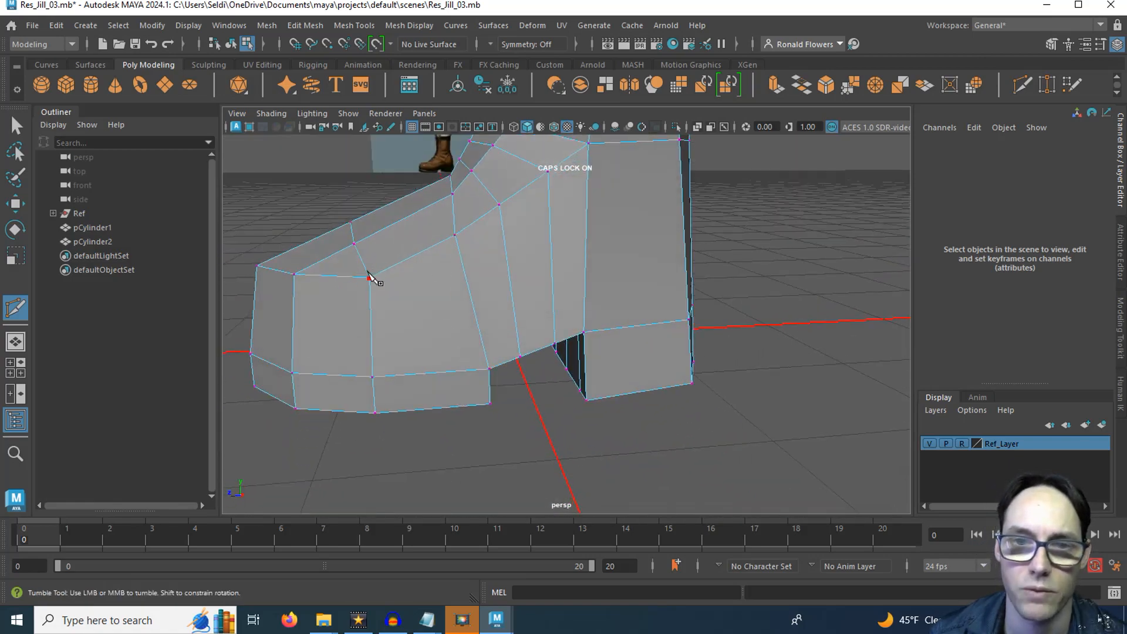
- Try rotating the toe section's vertices upward and repositioning them in the side view, then undo both changes and deselect them
key("space")
key("space")
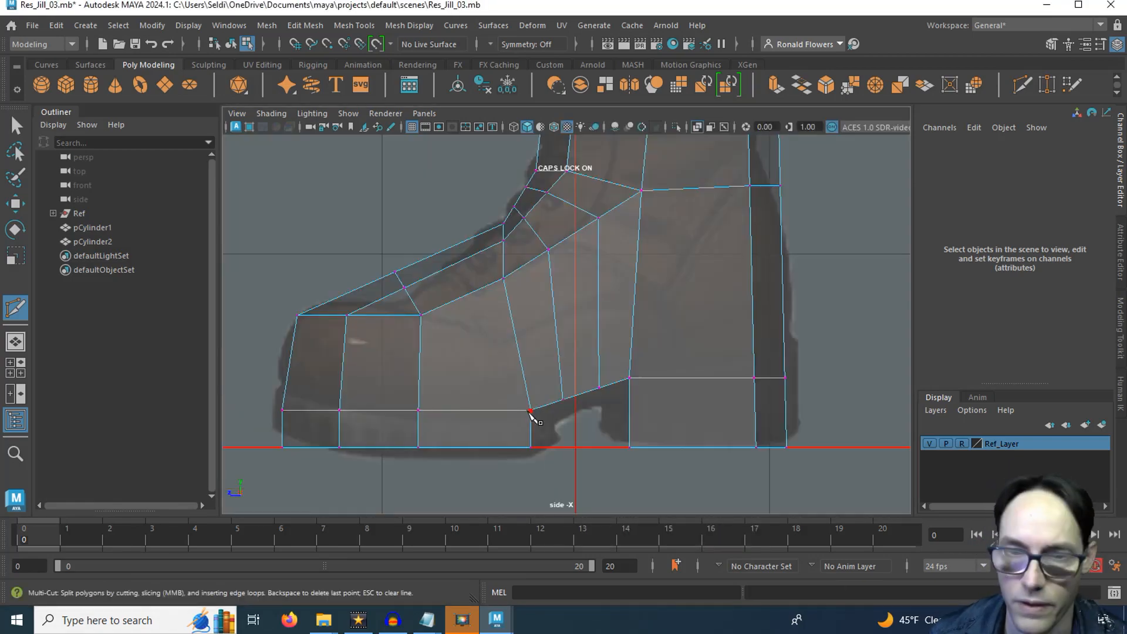
key("q")
left_click_drag(252, 217, 465, 481)
key("e")
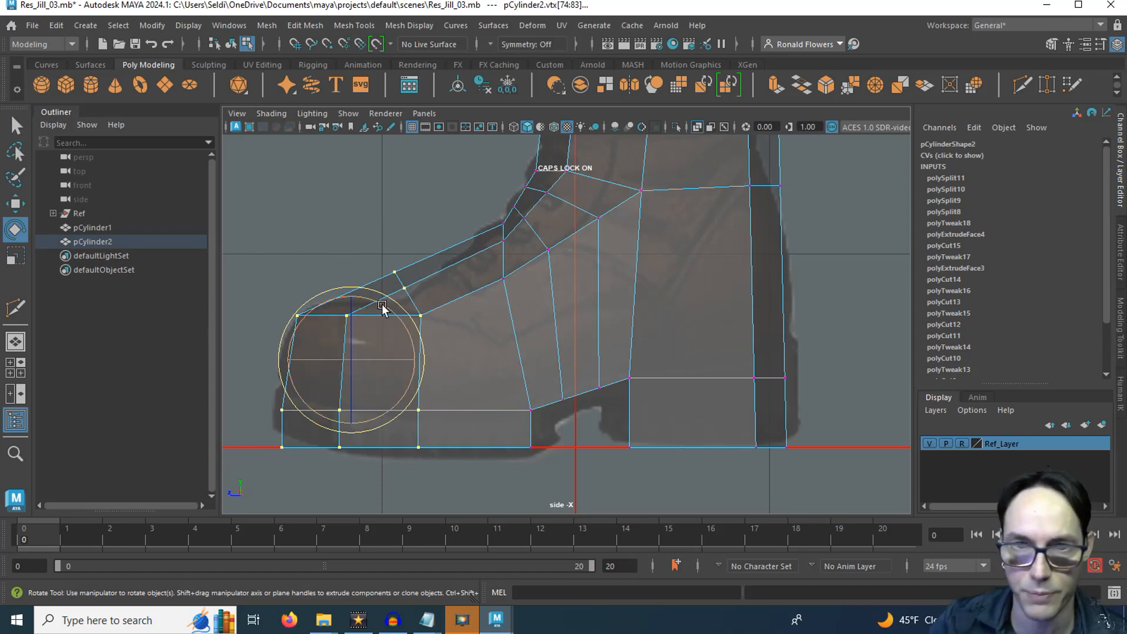
left_click_drag(382, 304, 405, 326)
key("w")
left_click_drag(349, 381, 362, 359)
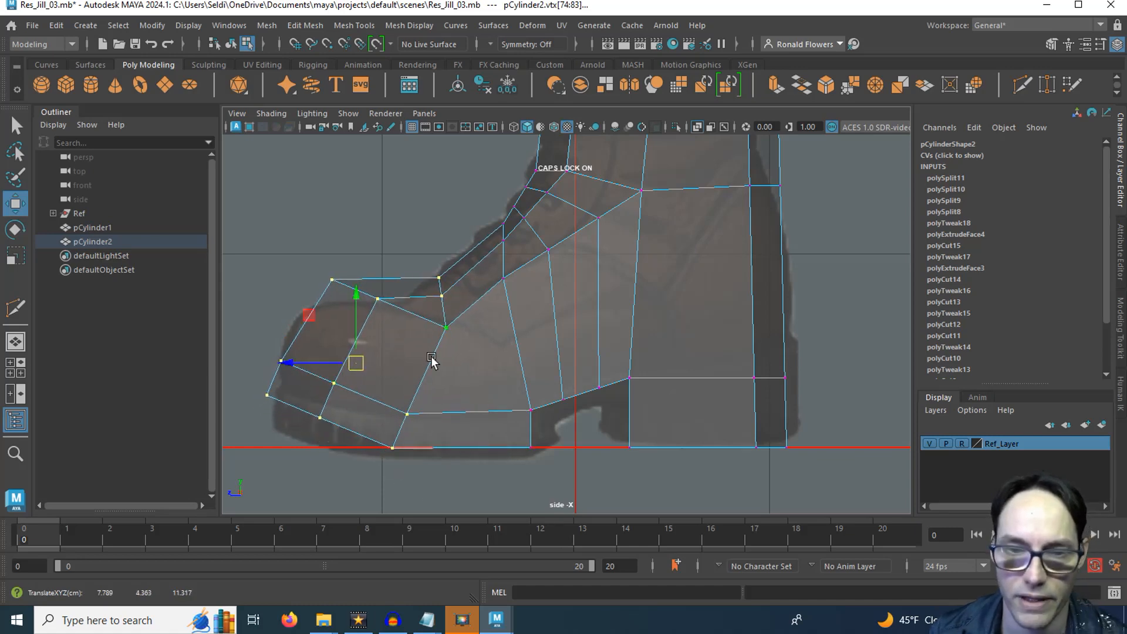
key("ctrl+z")
key("ctrl+z")
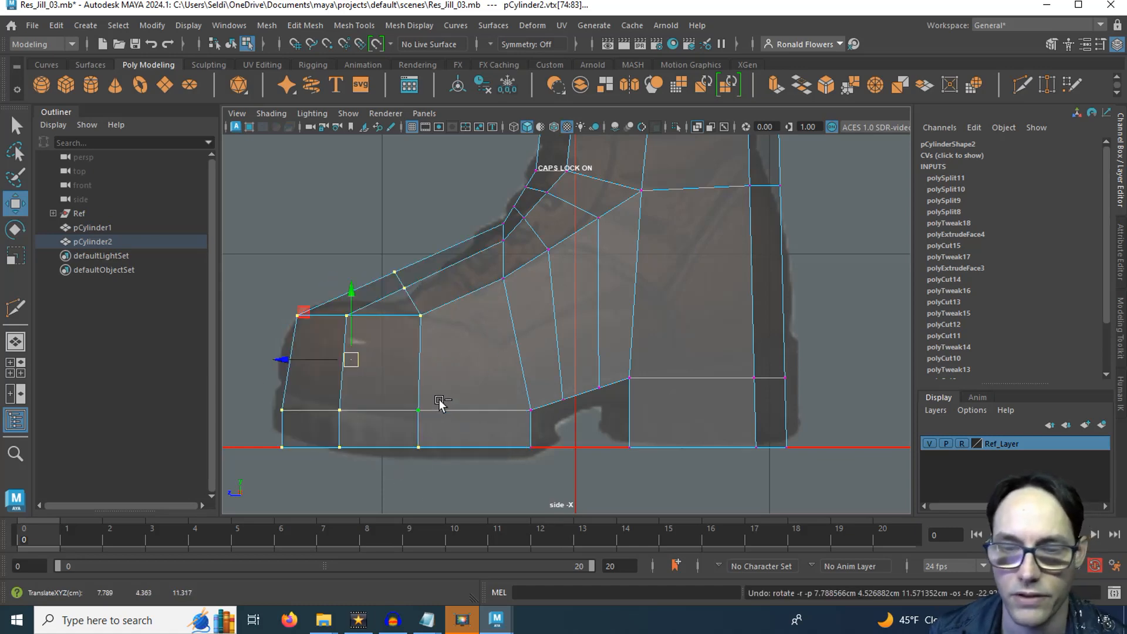
left_click(658, 388)
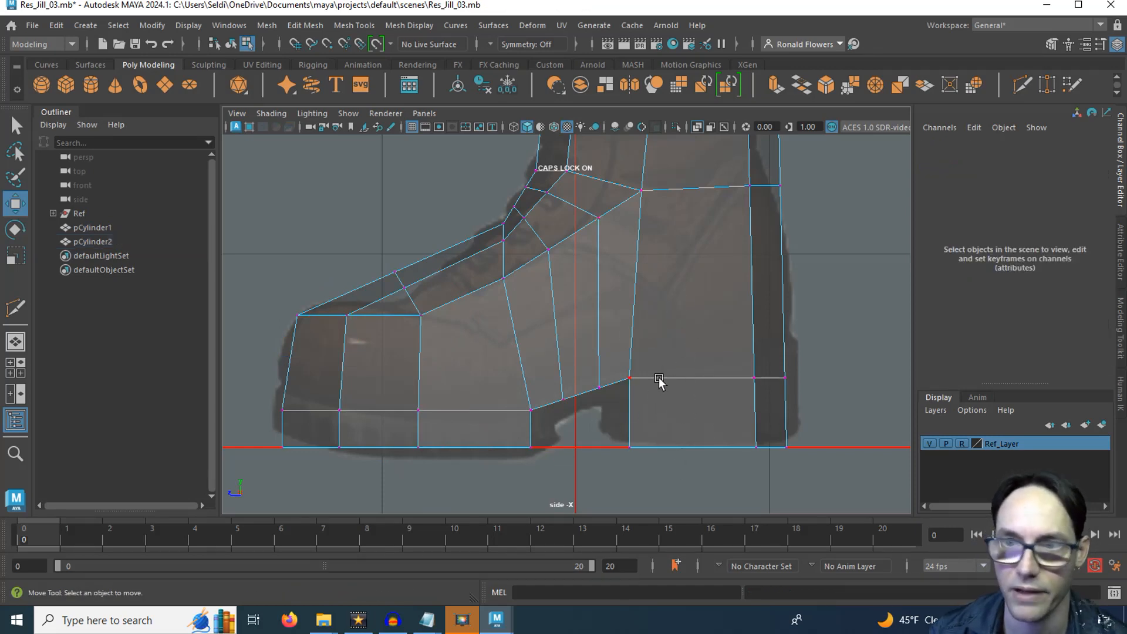
- Try rotating the vertices along the heel's front edge in the side view, then undo the rotation
scroll(673, 346, "down", 2)
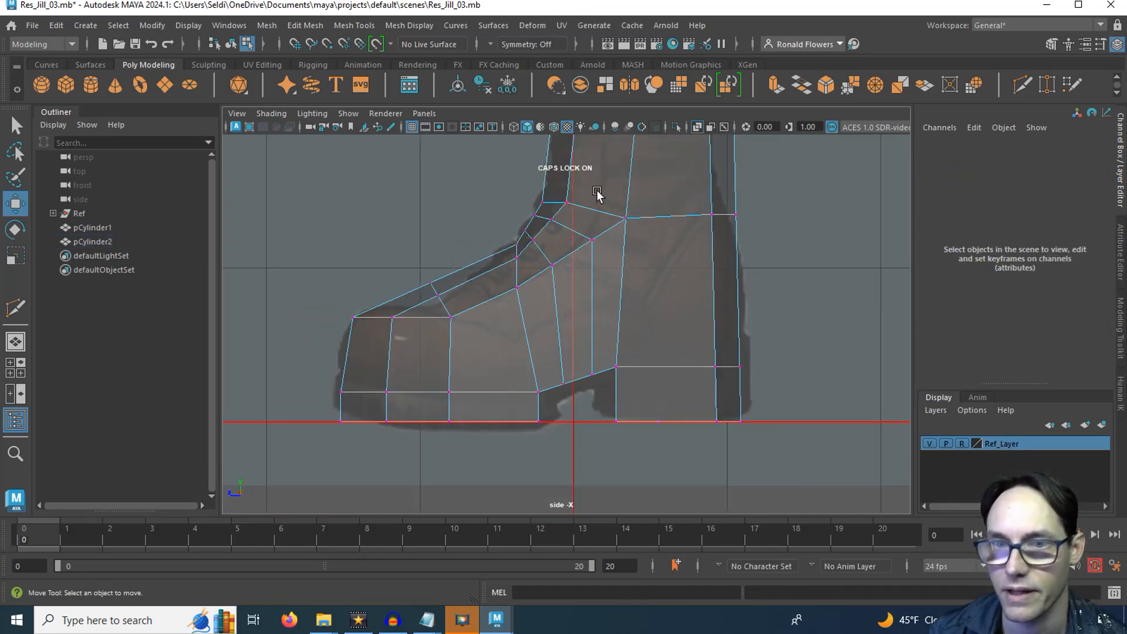
left_click_drag(674, 445, 674, 445)
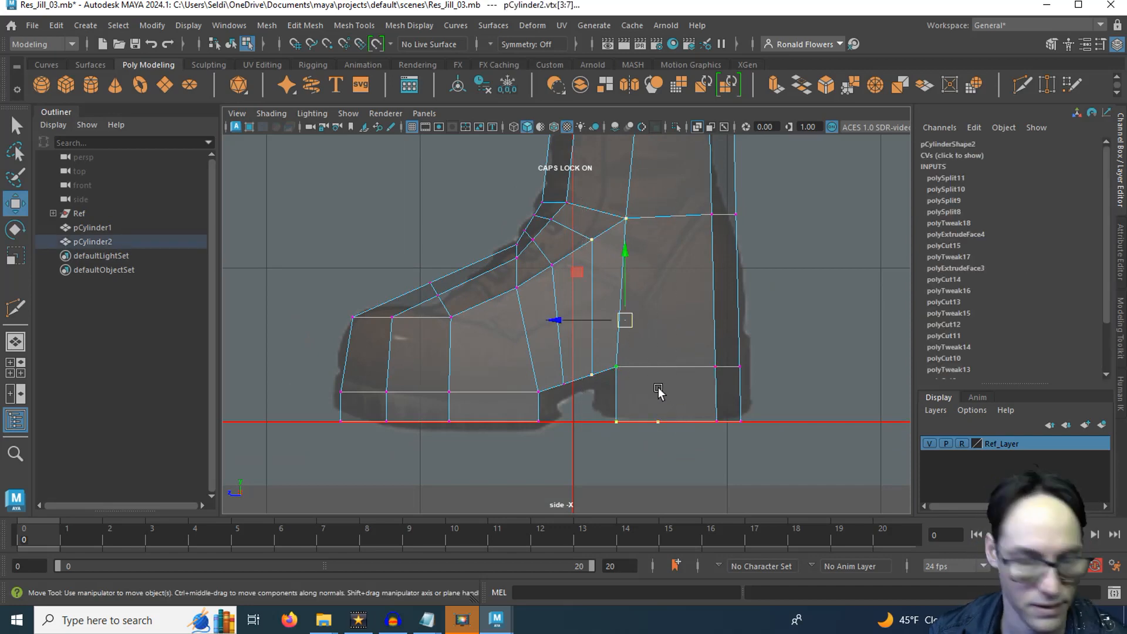
key("e")
left_click_drag(587, 304, 584, 281)
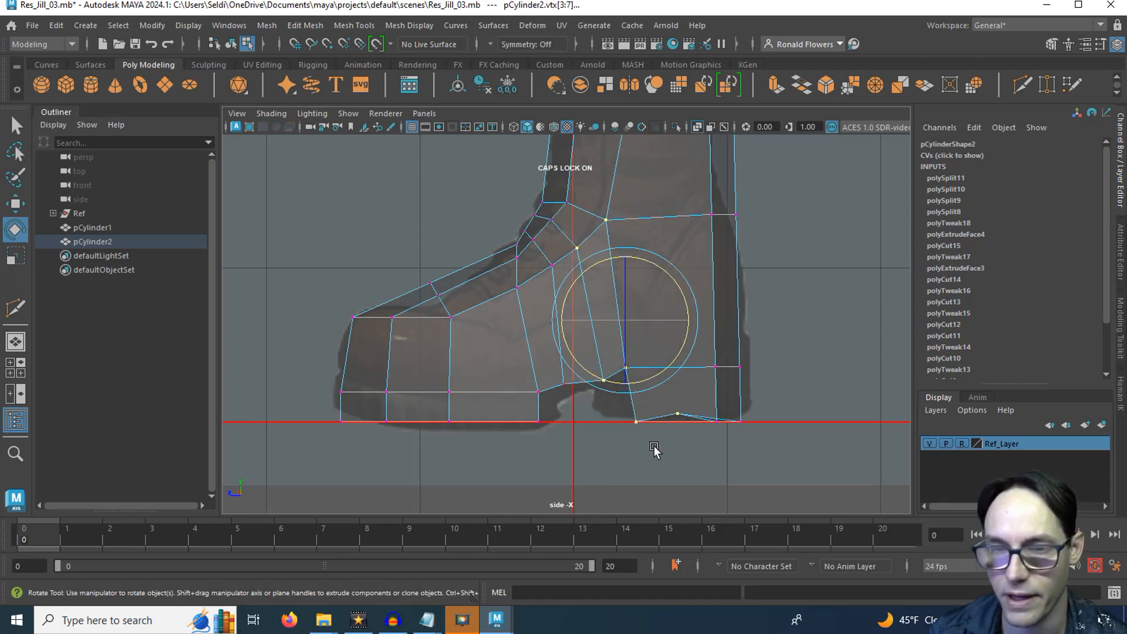
left_click_drag(653, 266, 661, 307)
key("space")
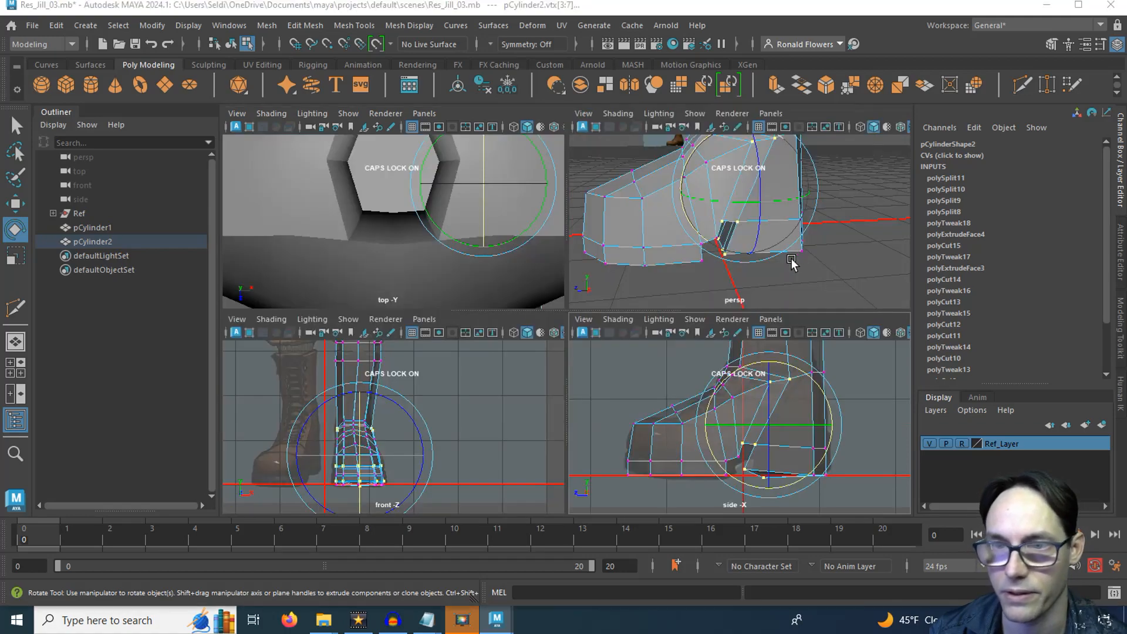
key("space")
scroll(628, 402, "up", 3)
left_click_drag(629, 403, 626, 351, "alt")
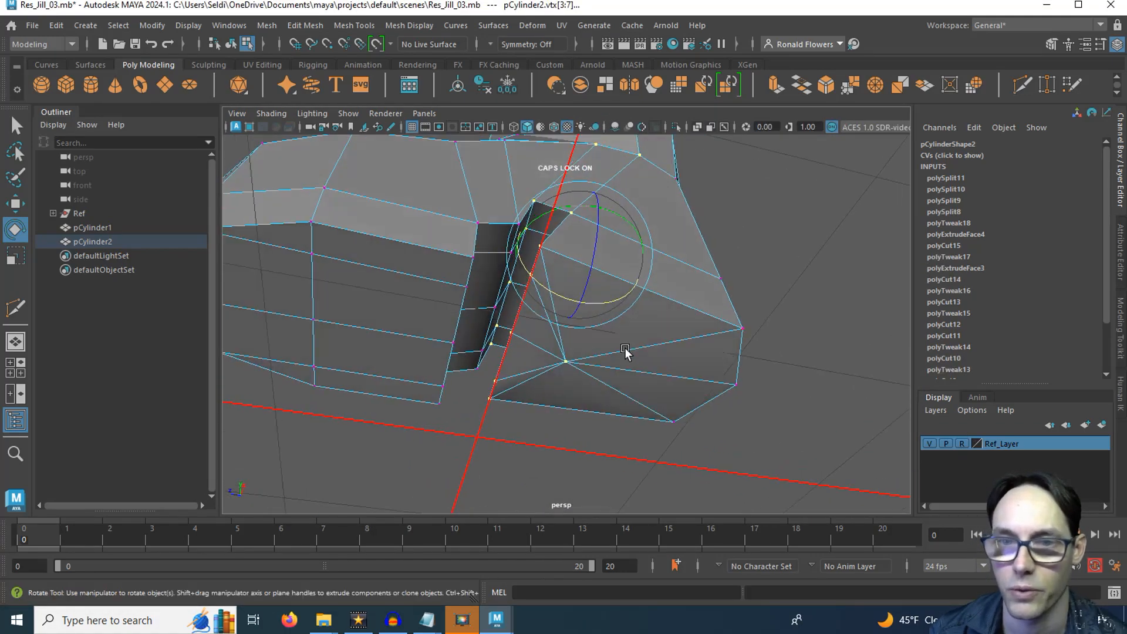
key("ctrl+z")
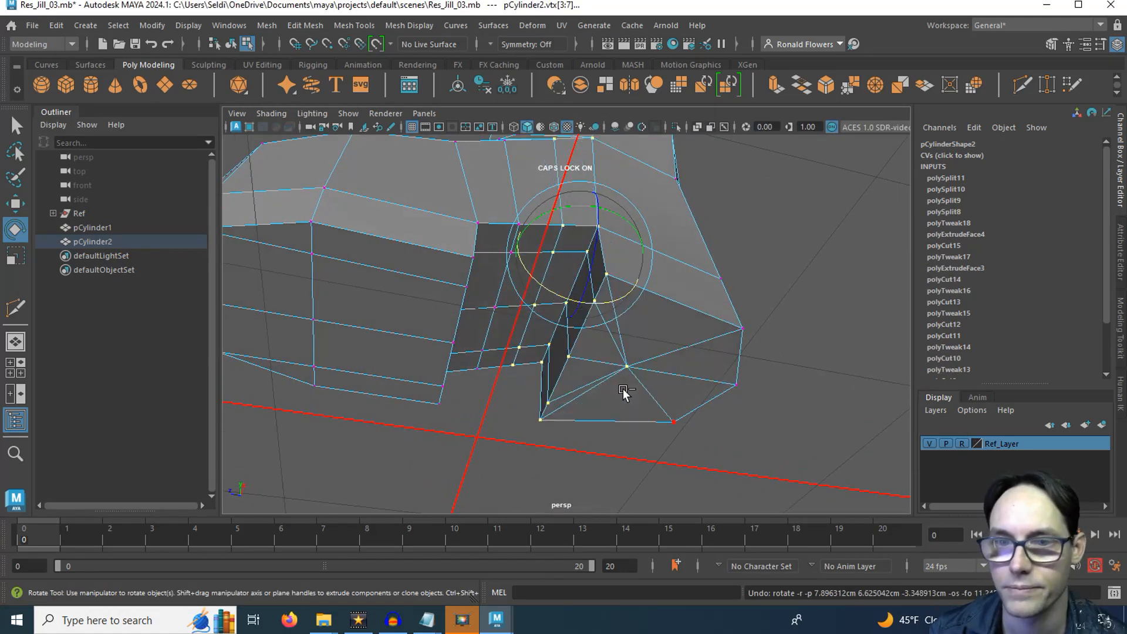
- Delete the four front-facing side faces of the heel block
key("q")
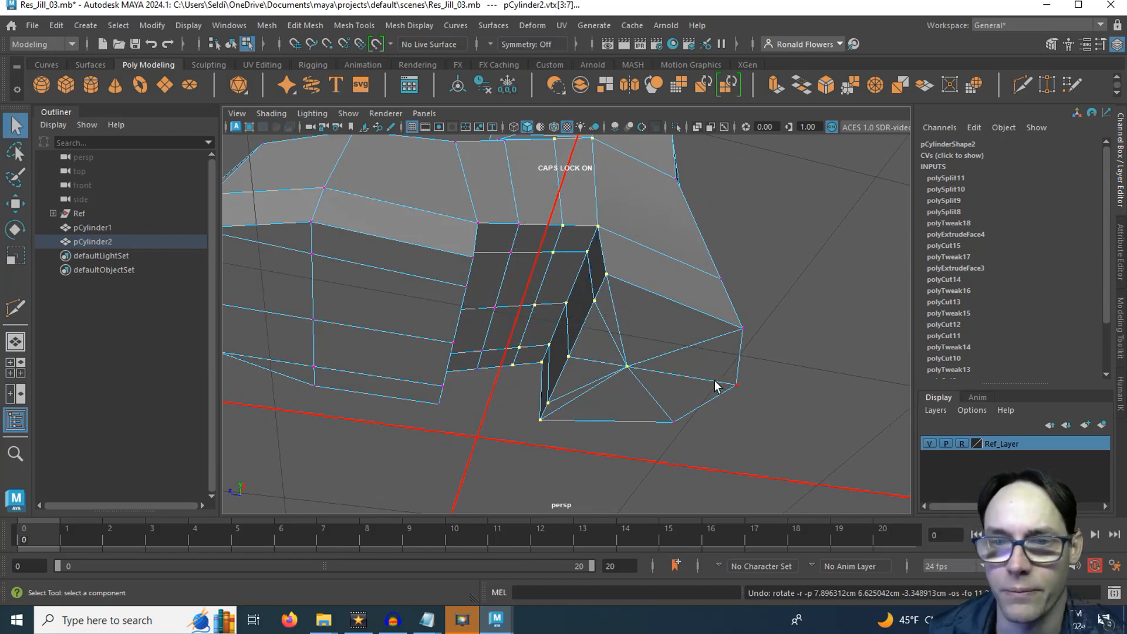
left_click_drag(667, 350, 646, 364, "alt")
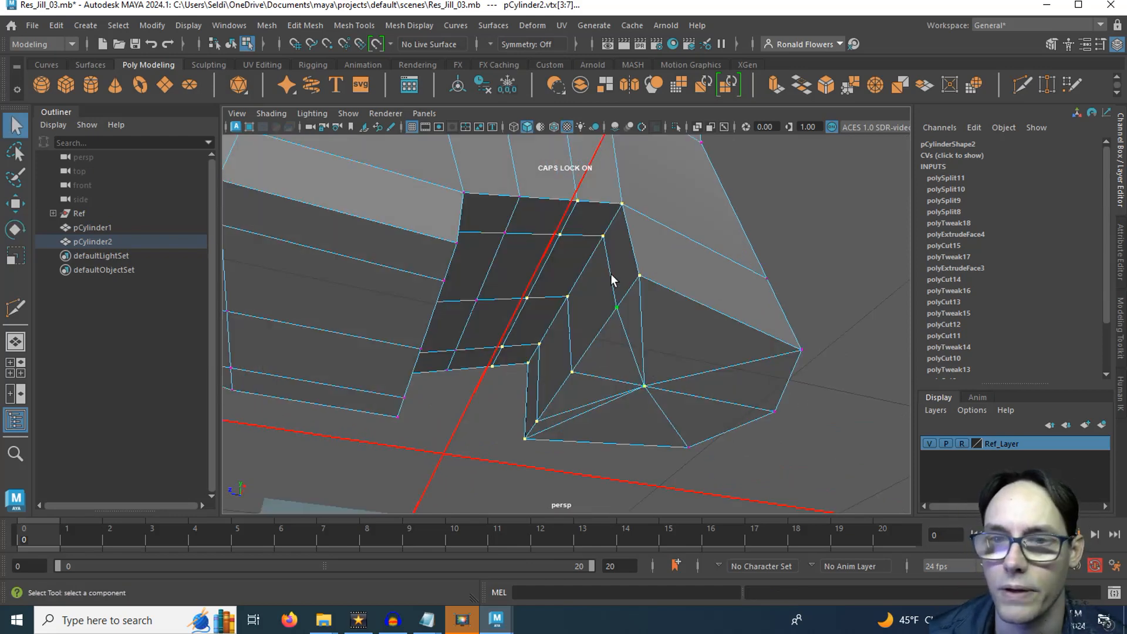
right_click_drag(605, 250, 604, 242)
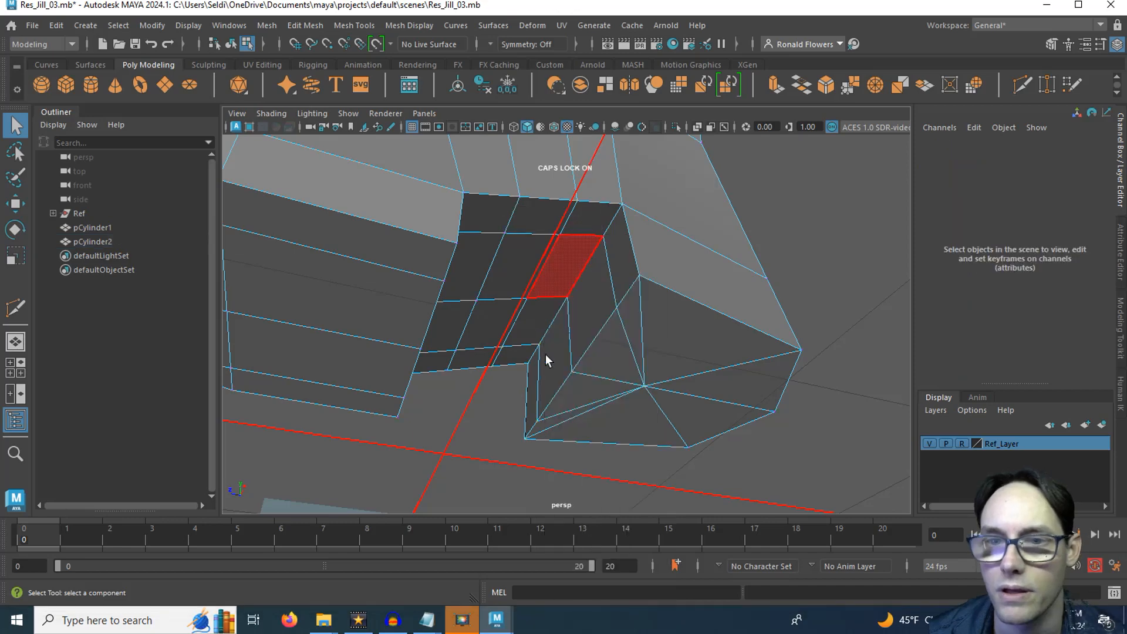
left_click(615, 255)
left_click(572, 315, "shift")
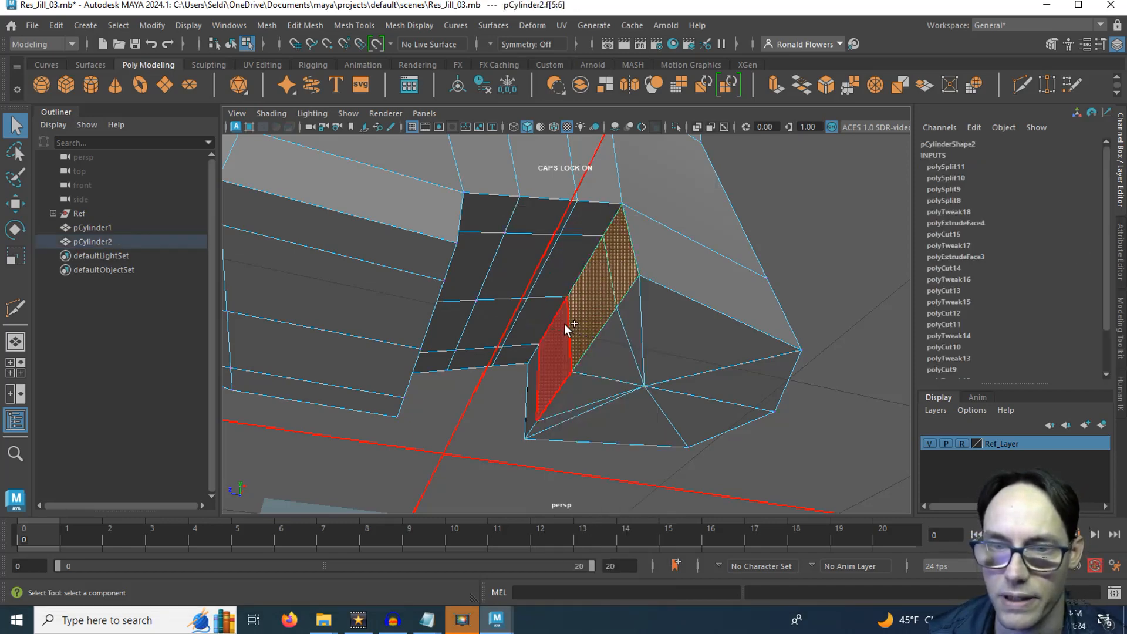
left_click(564, 323, "shift")
left_click(528, 378, "shift")
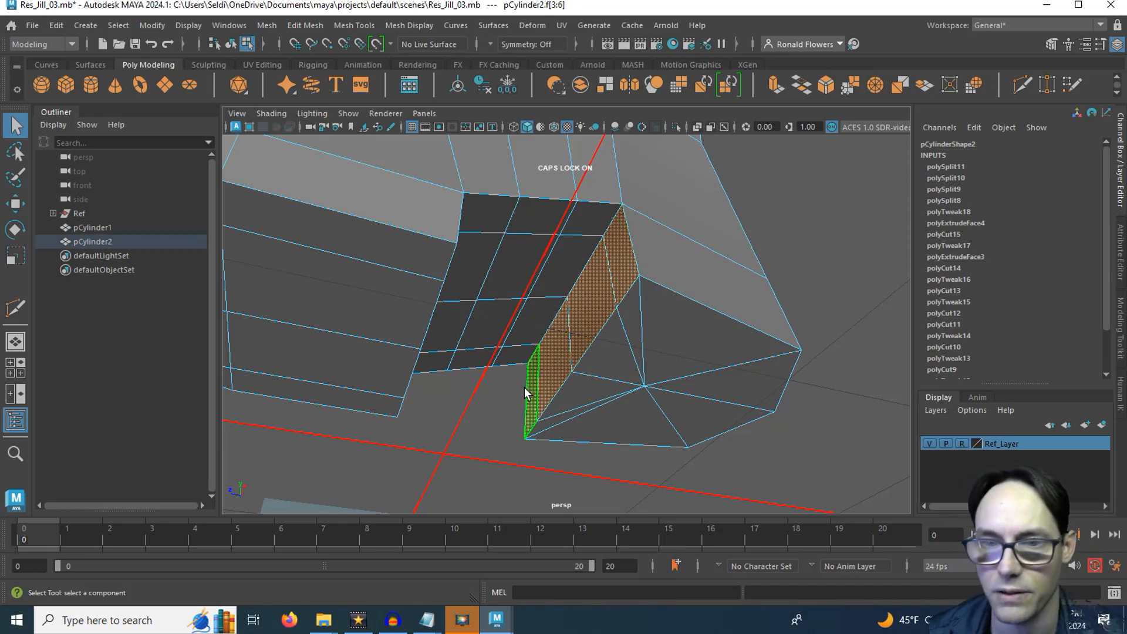
key("Delete")
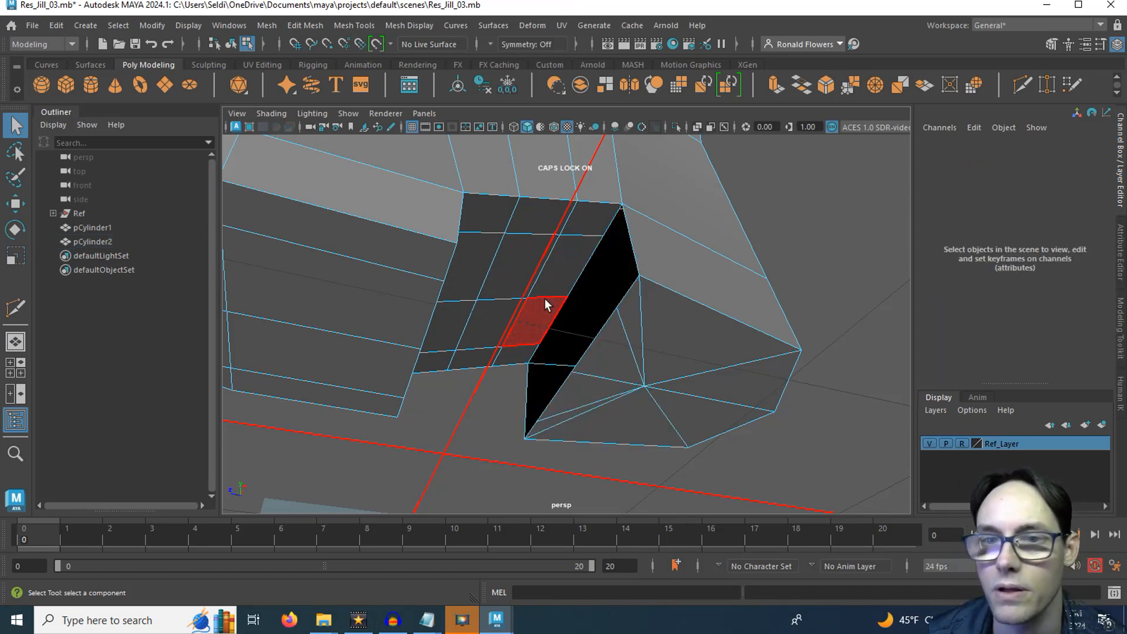
- Extrude the four underside faces of the arch directly in front of the heel and move the extruded faces downward
left_click(576, 220)
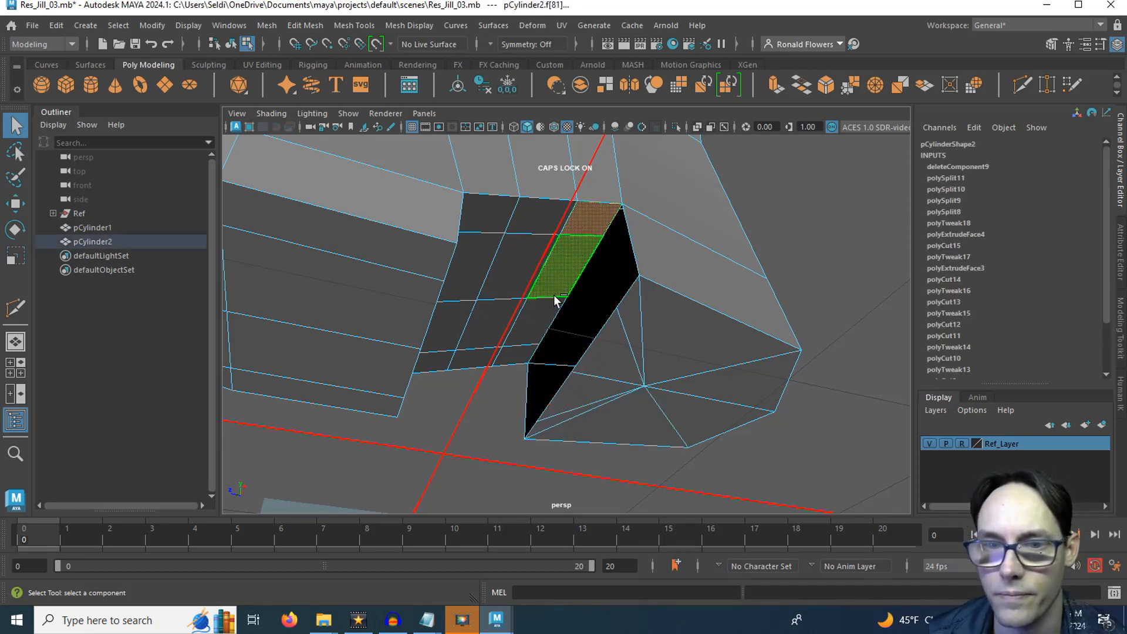
left_click(540, 330, "shift")
left_click(517, 355, "shift")
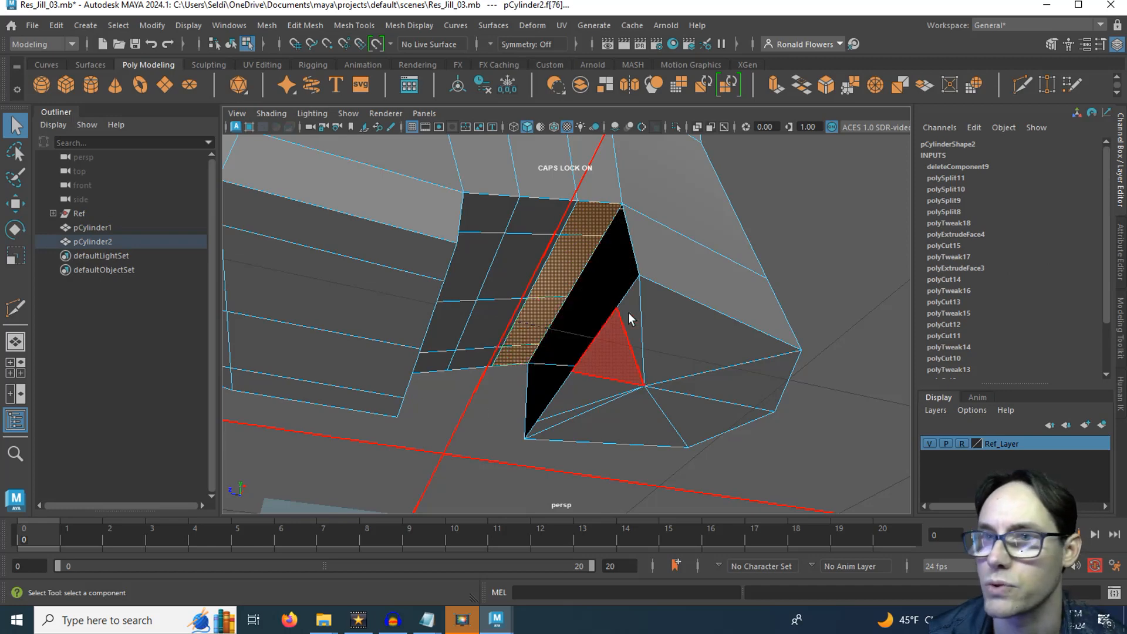
left_click(776, 88)
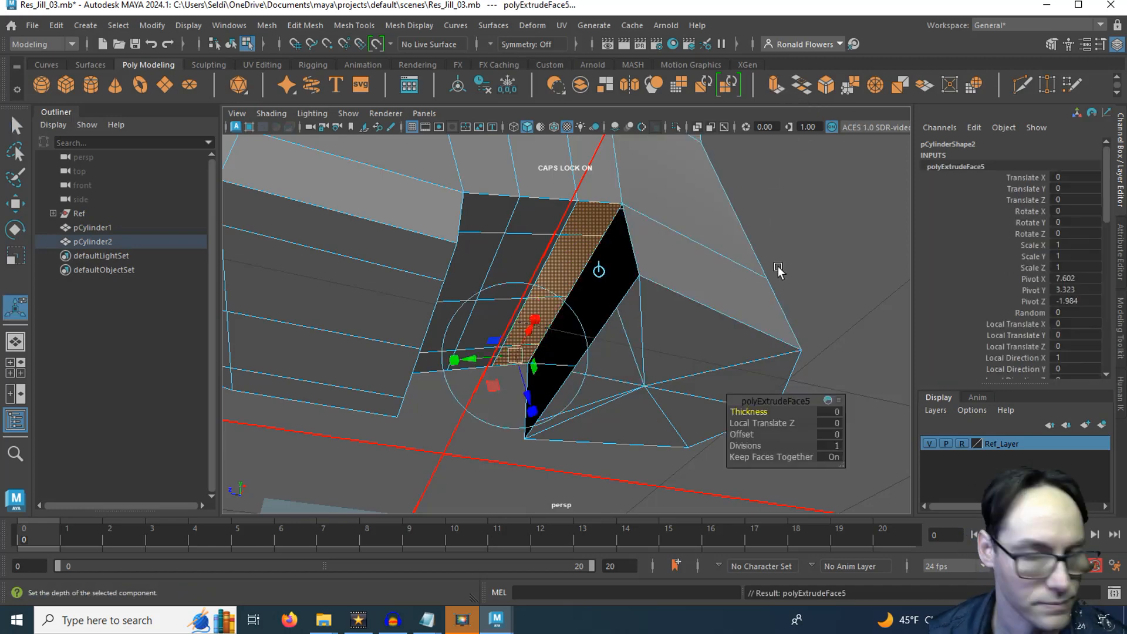
key("w")
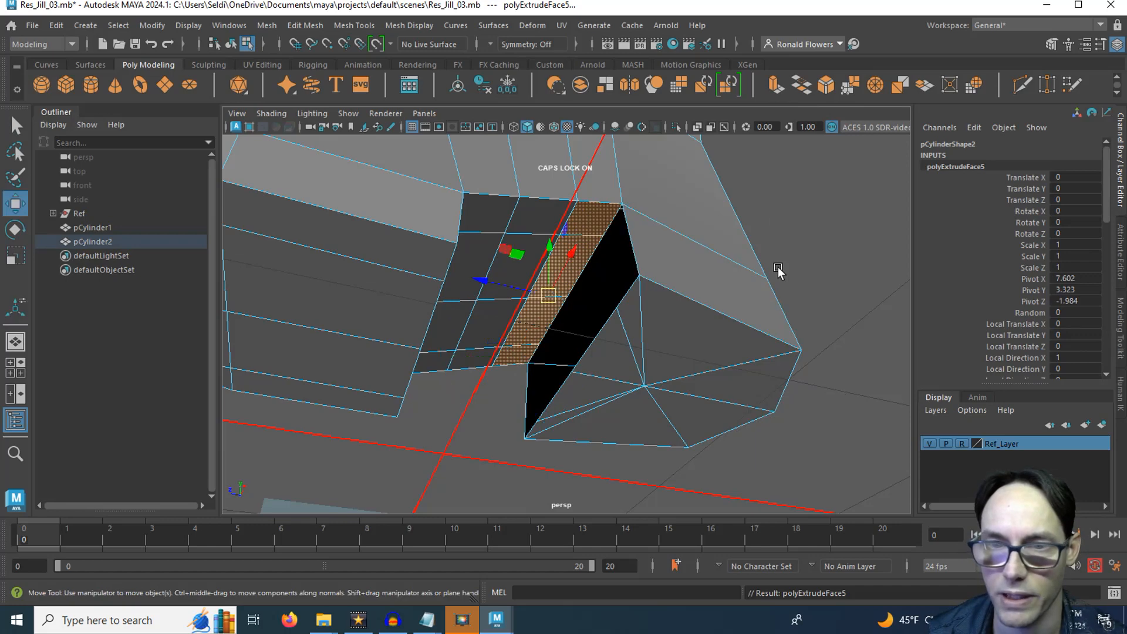
left_click_drag(552, 245, 378, 380)
- Delete the four inner rear faces of the new extrusion that face the open front of the heel block
scroll(581, 314, "up", 5)
right_click_drag(379, 380, 597, 321, "alt")
left_click_drag(596, 320, 552, 347, "alt")
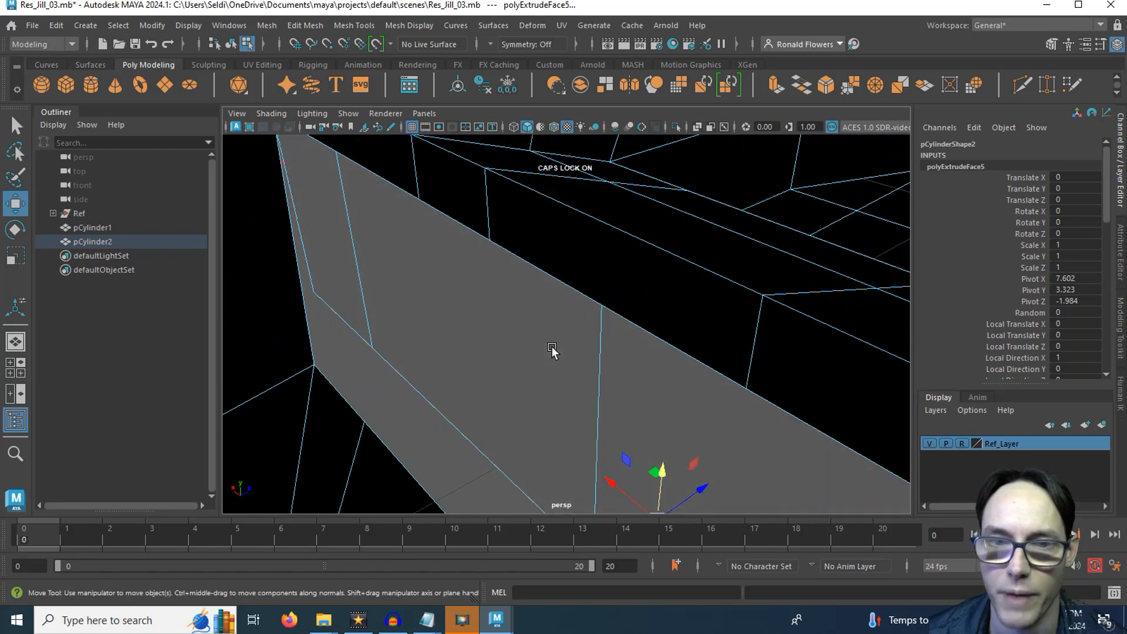
right_click_drag(397, 307, 442, 186, "alt")
left_click_drag(444, 185, 649, 223, "alt")
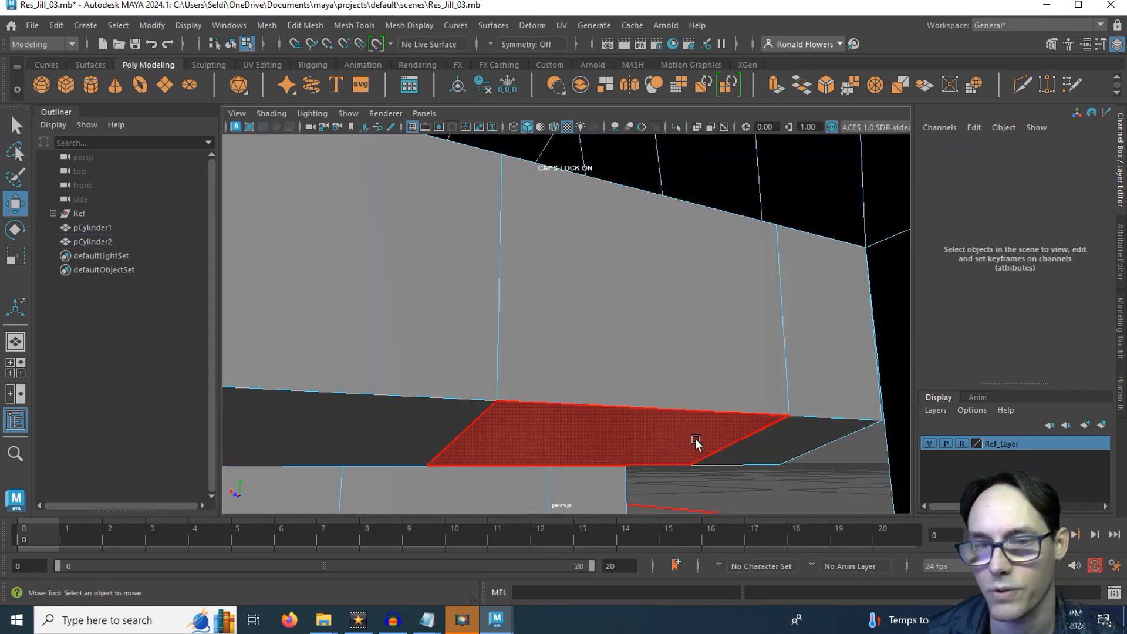
left_click(821, 351)
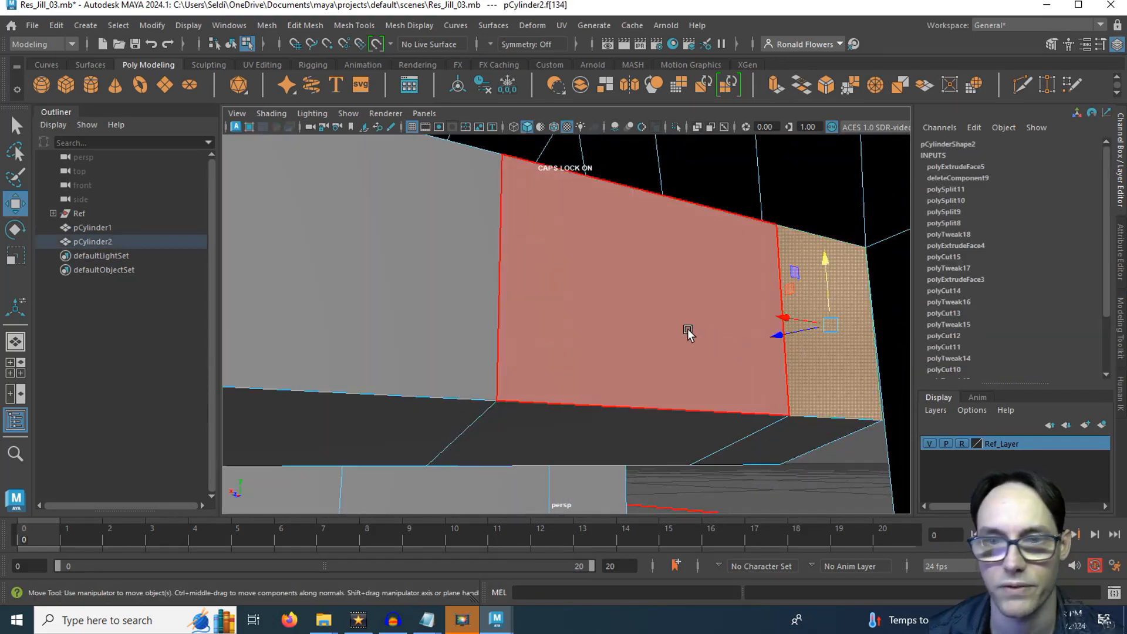
left_click(566, 302, "shift")
left_click(425, 291, "shift")
left_click_drag(425, 291, 446, 330, "alt")
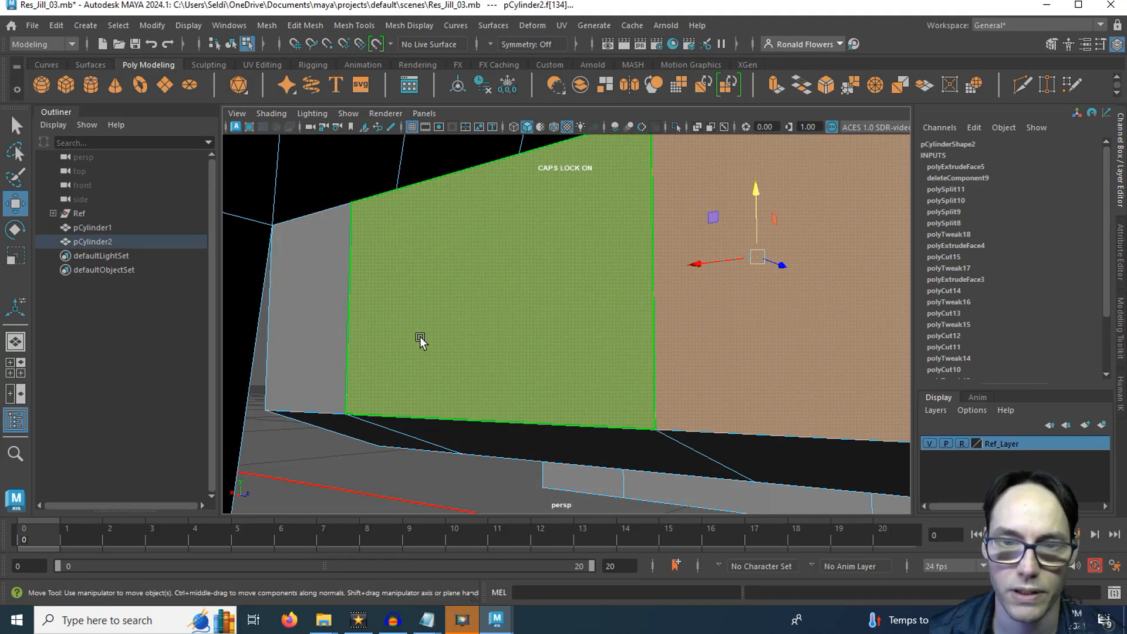
left_click(420, 336, "shift")
scroll(420, 337, "down", 3)
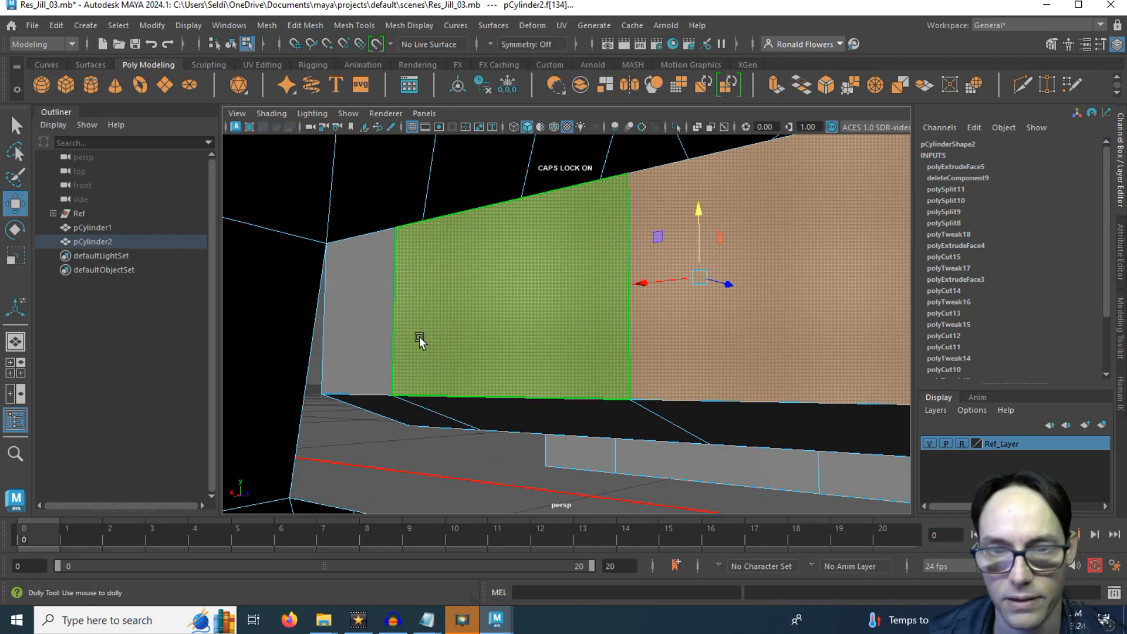
scroll(419, 337, "up", 4)
scroll(414, 328, "down", 2)
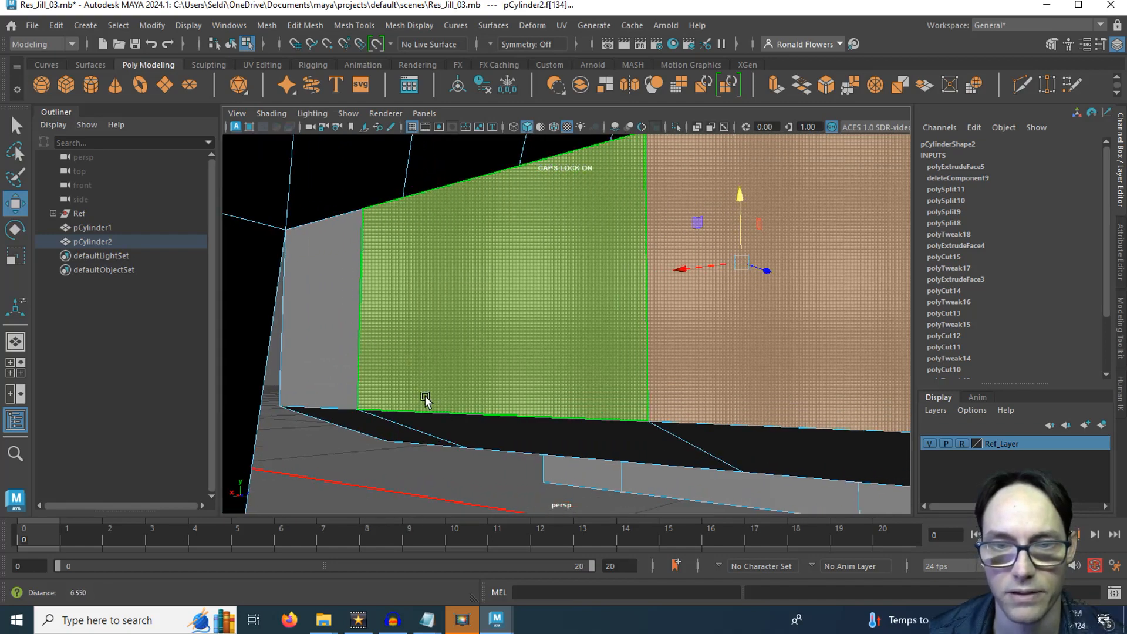
scroll(415, 320, "up", 2)
scroll(417, 343, "down", 2)
scroll(417, 347, "up", 2)
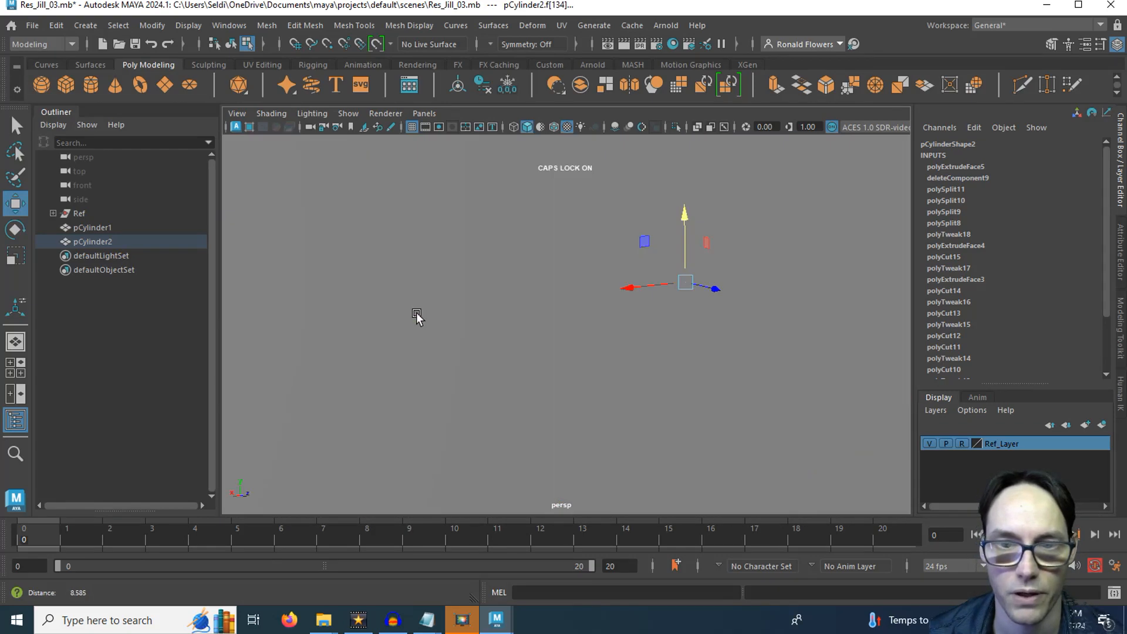
scroll(416, 328, "down", 2)
scroll(418, 339, "down", 1)
right_click_drag(419, 336, 429, 306, "alt")
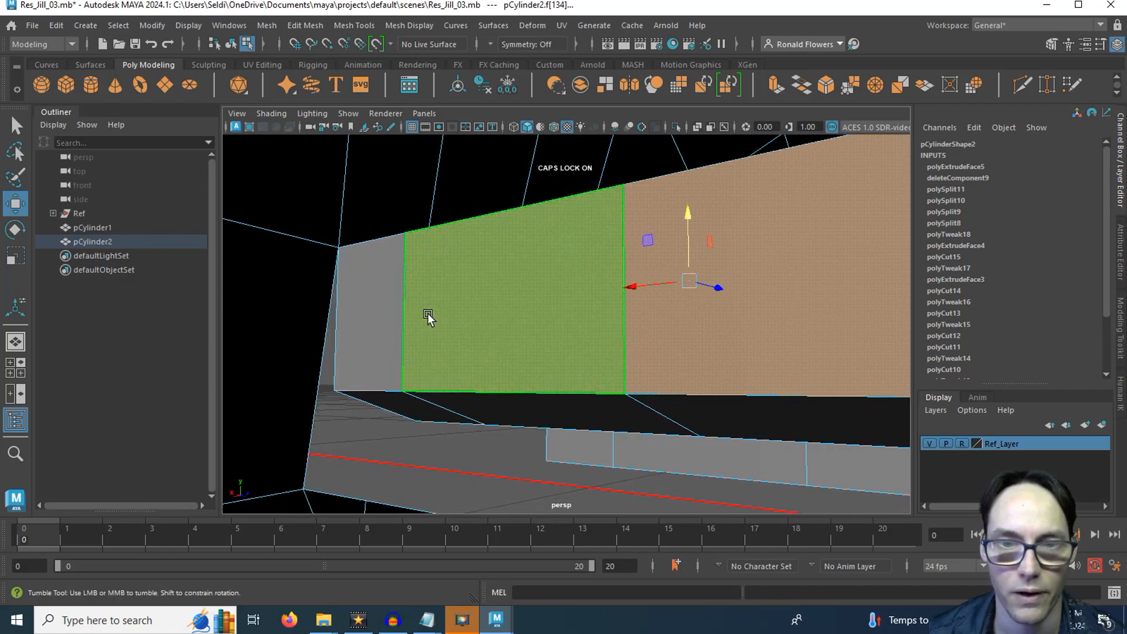
left_click_drag(428, 313, 452, 313, "alt")
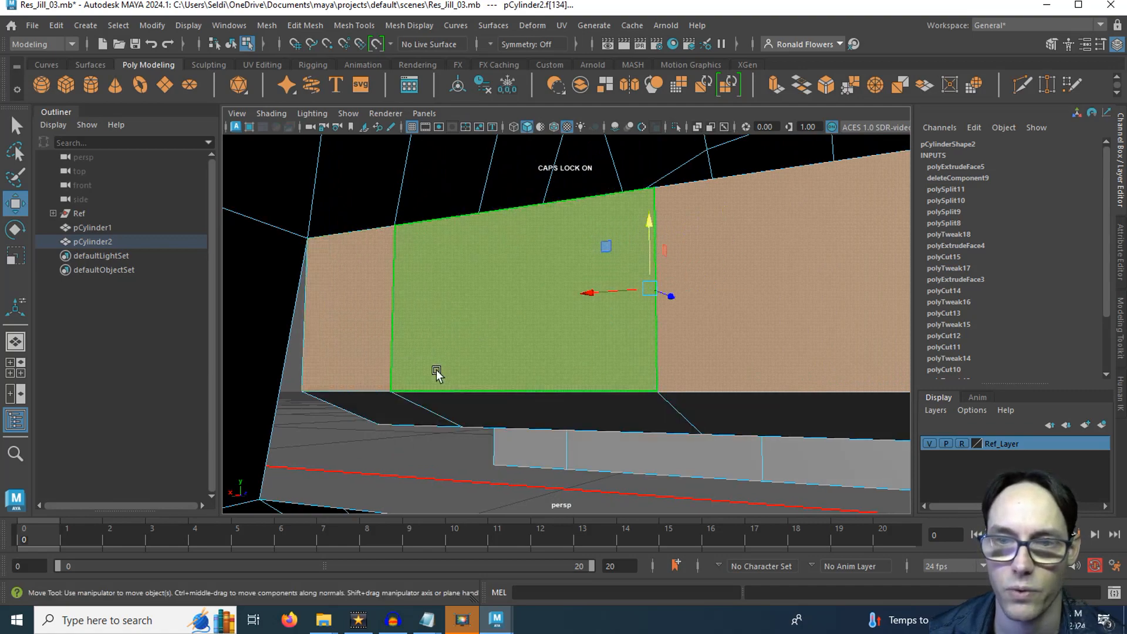
left_click_drag(436, 371, 531, 386, "alt")
middle_click_drag(531, 385, 778, 360, "alt")
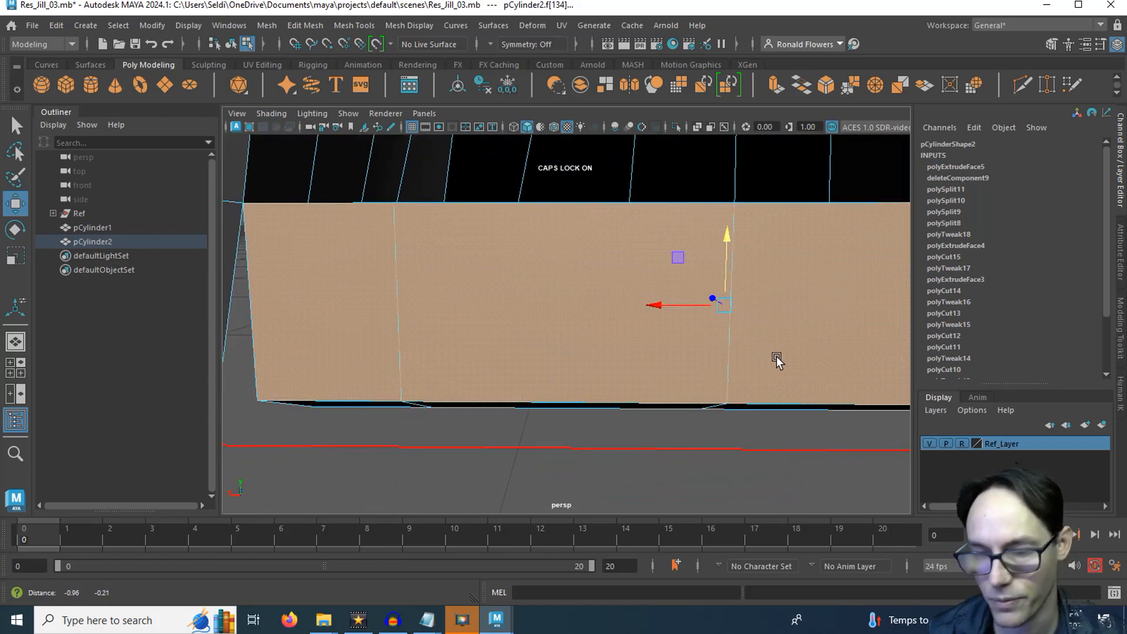
key("Delete")
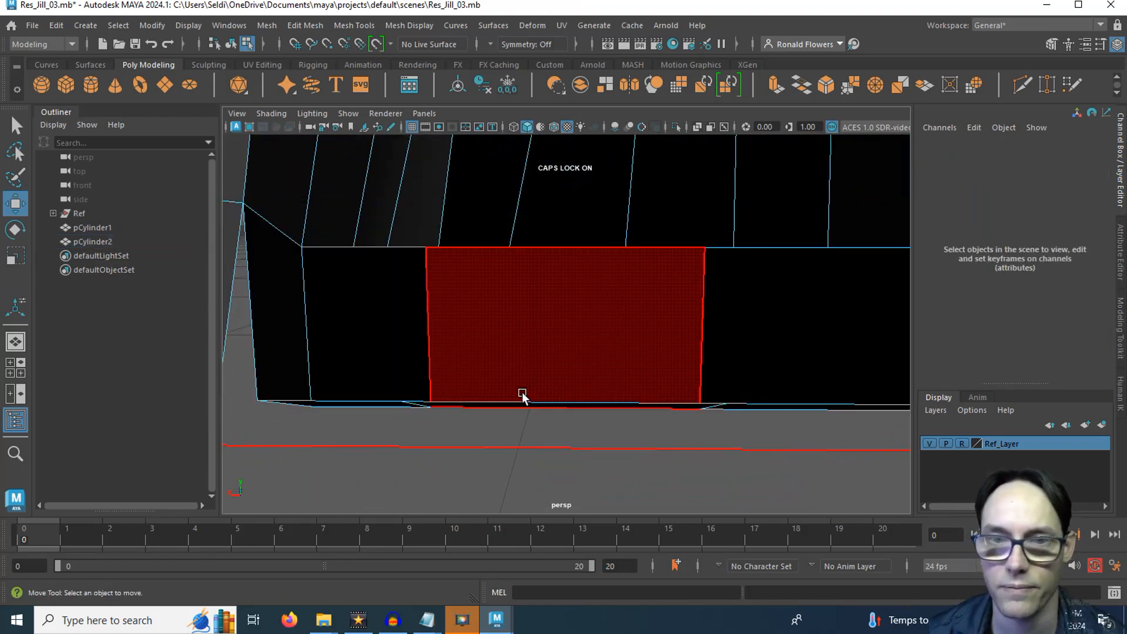
- Flatten the extrusion's four bottom faces vertically in the side view and lower them level with the heel's underside
left_click_drag(427, 383, 586, 241, "alt")
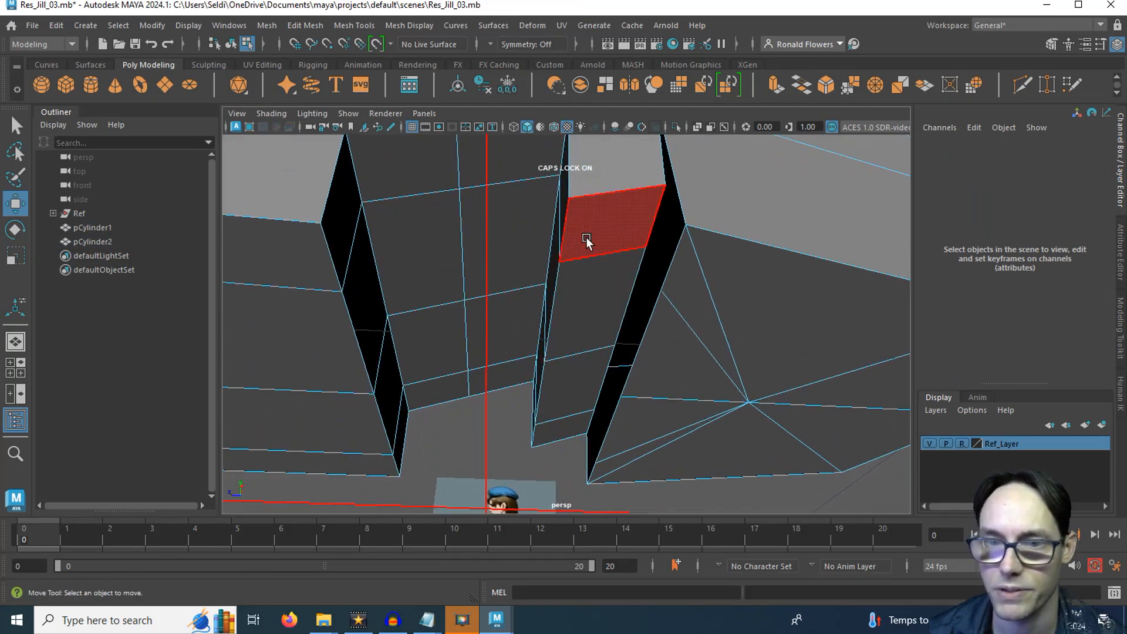
left_click(586, 237)
left_click(577, 298, "shift")
left_click(573, 379, "shift")
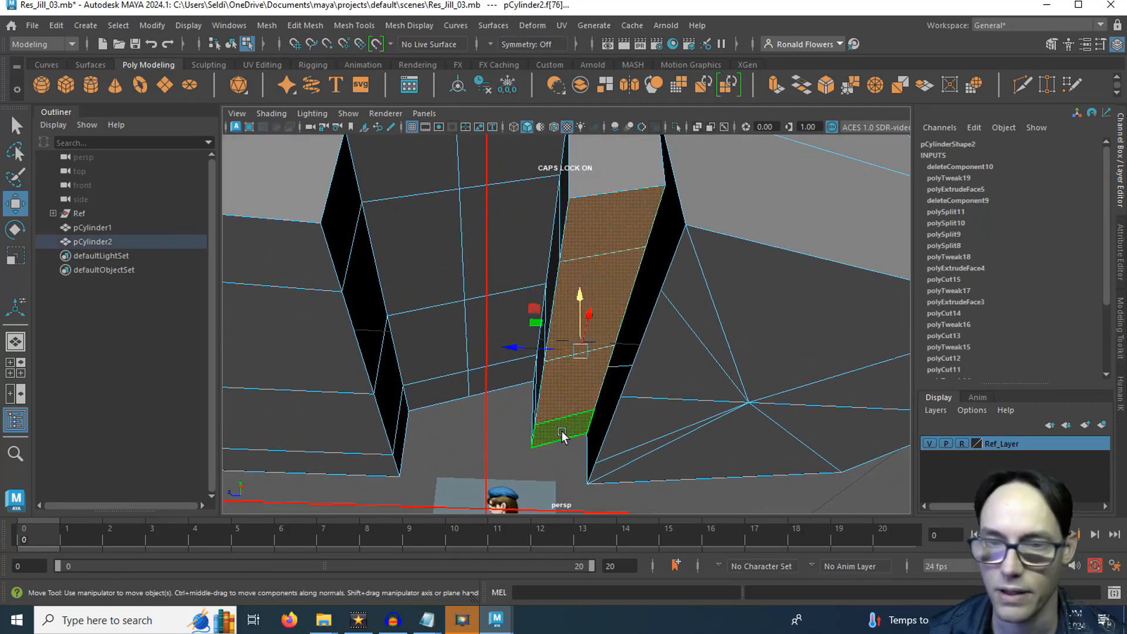
key("q")
key("space")
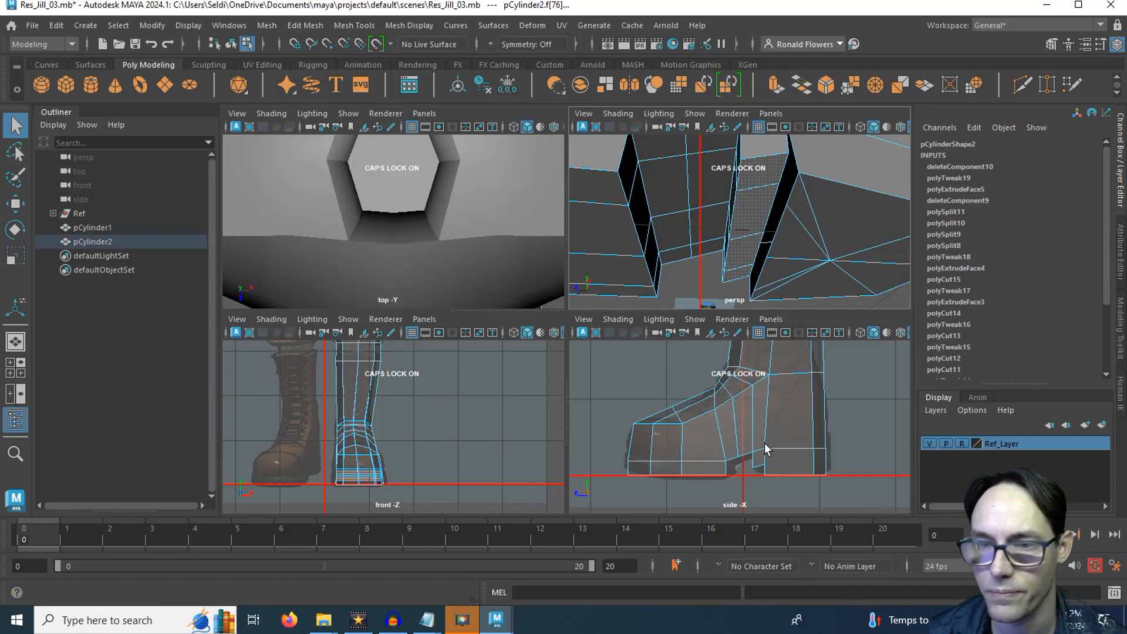
key("space")
scroll(653, 457, "up", 5)
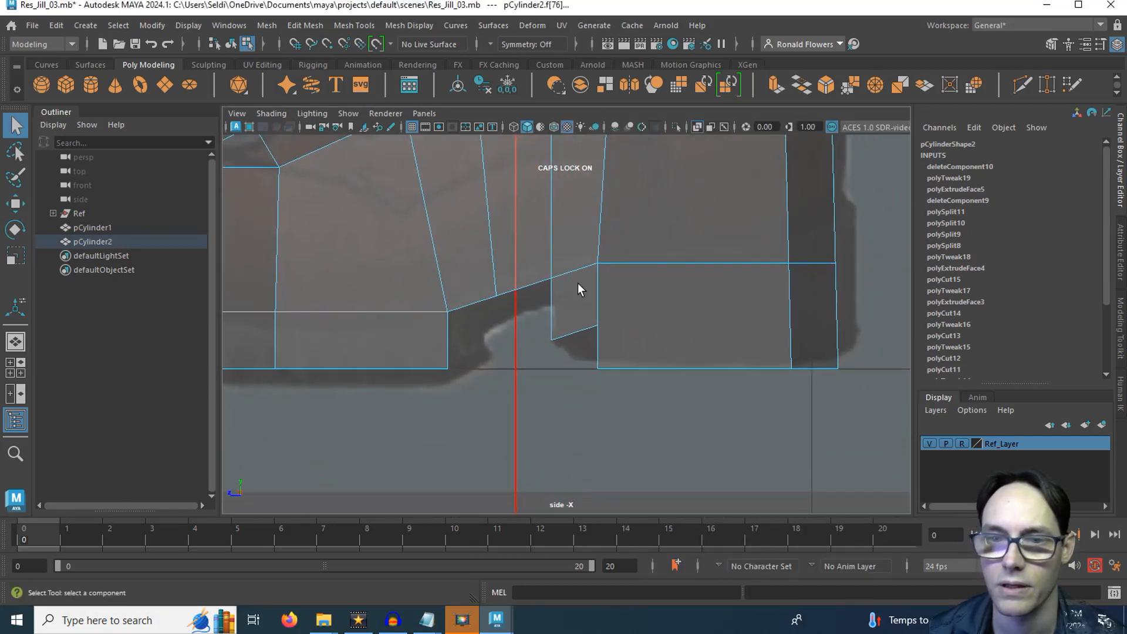
scroll(578, 289, "up", 2)
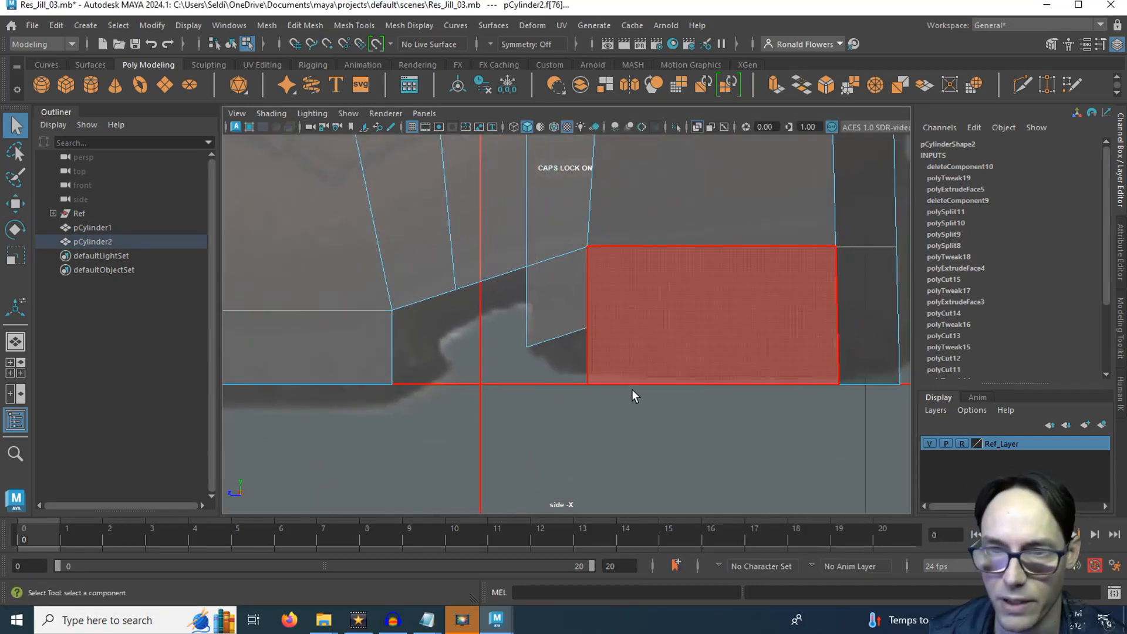
key("r")
left_click_drag(558, 275, 560, 423)
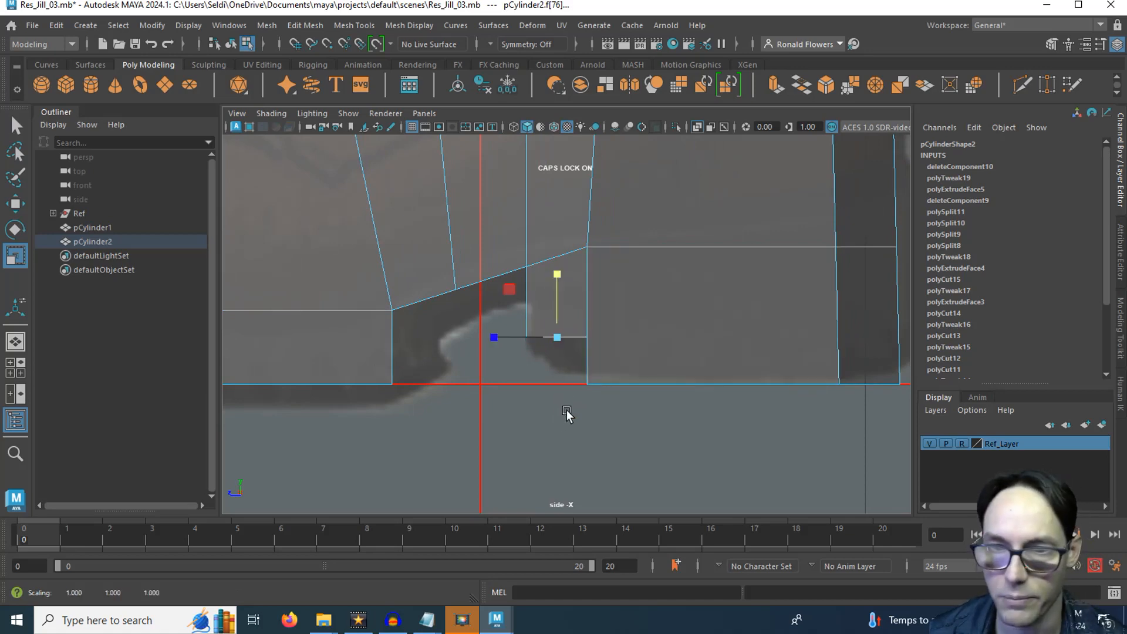
key("w")
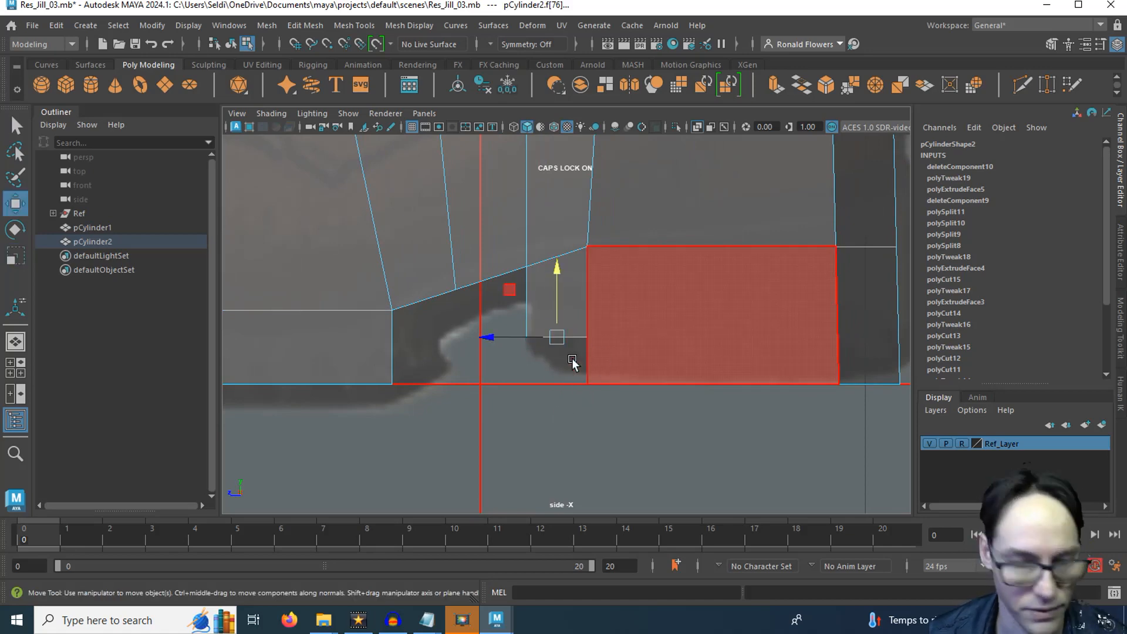
left_click_drag(553, 266, 549, 272)
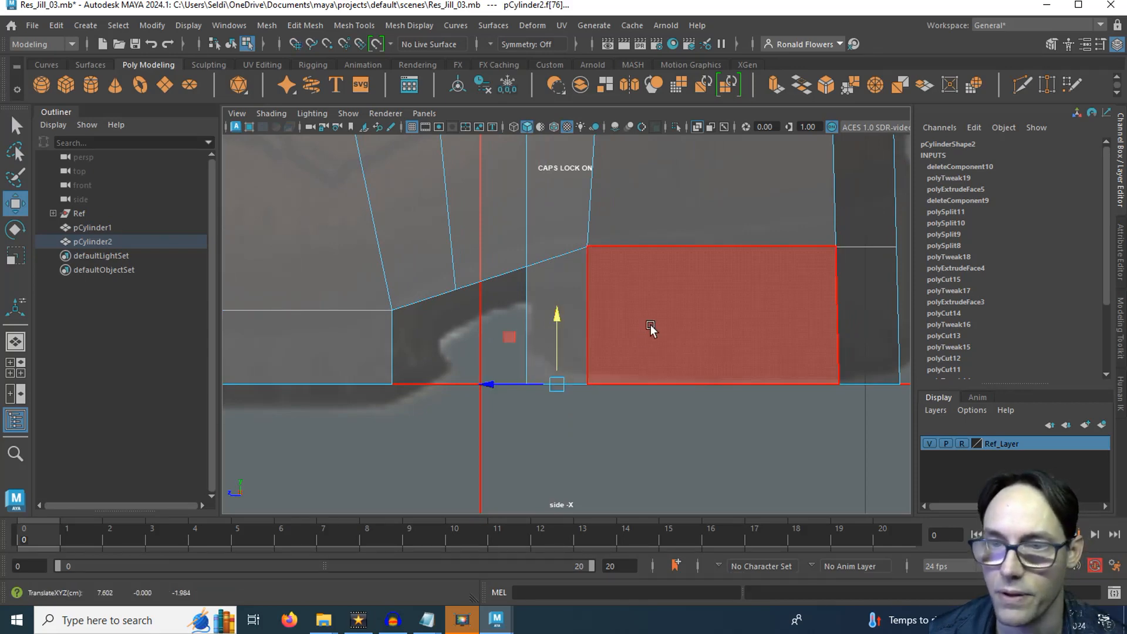
- Target-weld the extrusion's outer rear corner and the adjacent bottom vertex to the matching vertices on the heel's underside
key("space")
key("space")
left_click_drag(761, 275, 677, 390, "alt")
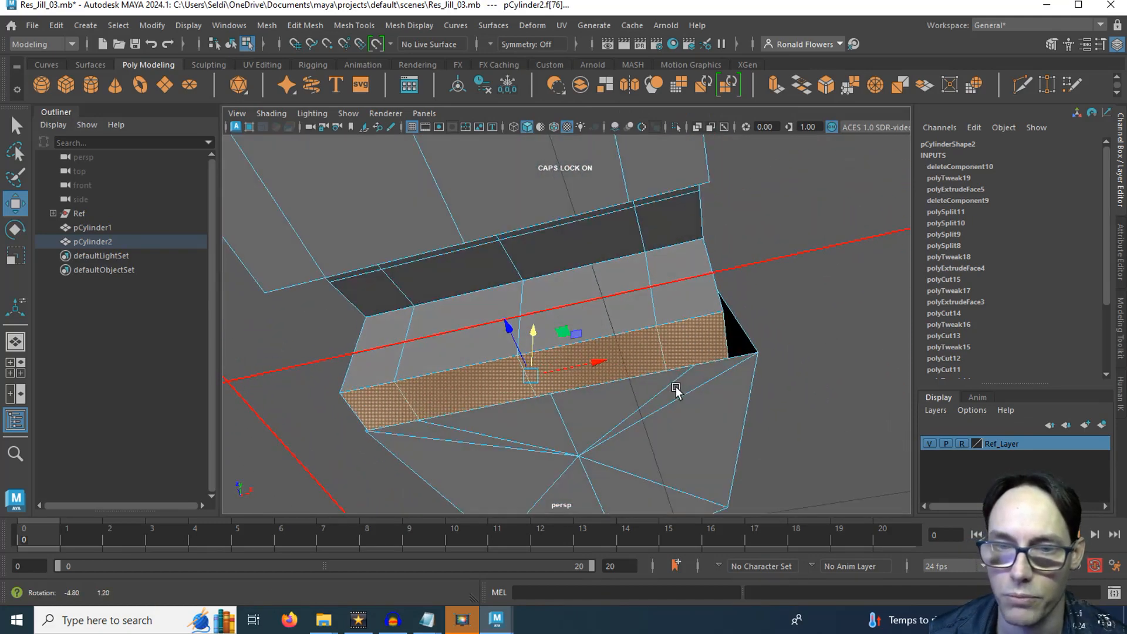
right_click_drag(677, 390, 598, 387, "alt")
left_click_drag(598, 388, 545, 375, "alt")
scroll(577, 411, "up", 4)
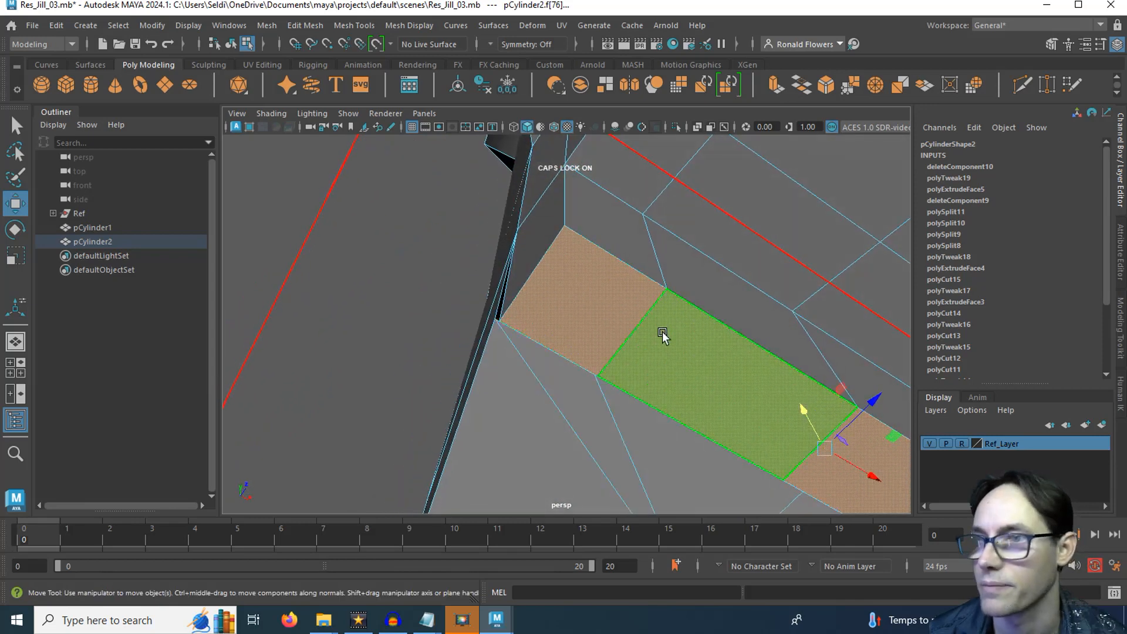
left_click(1045, 88)
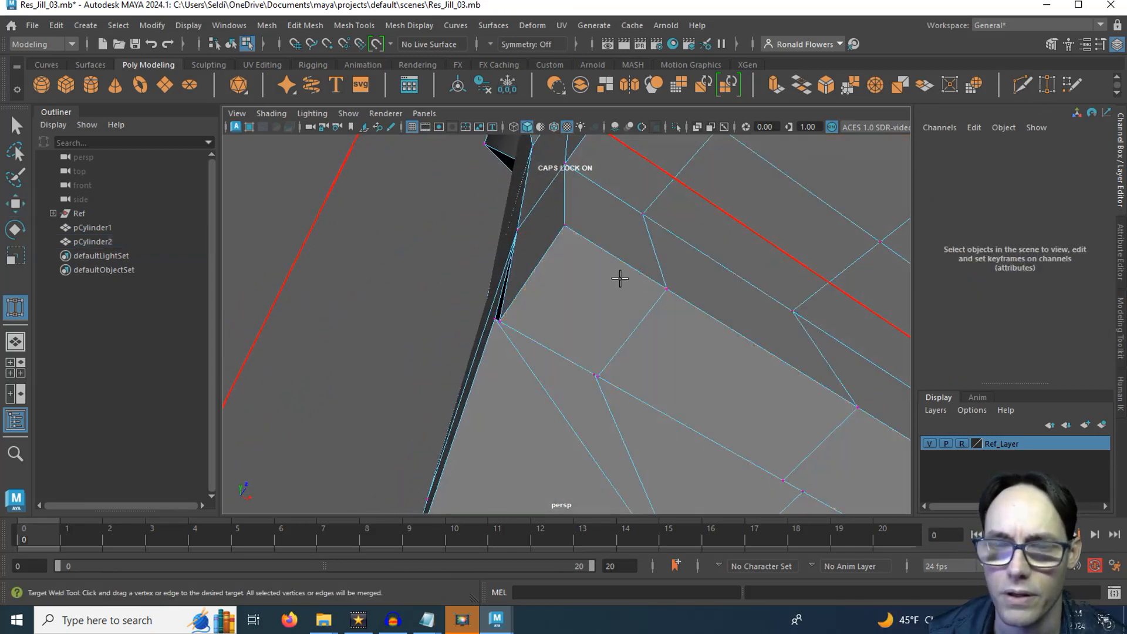
scroll(534, 310, "up", 4)
left_click_drag(528, 309, 560, 293, "alt")
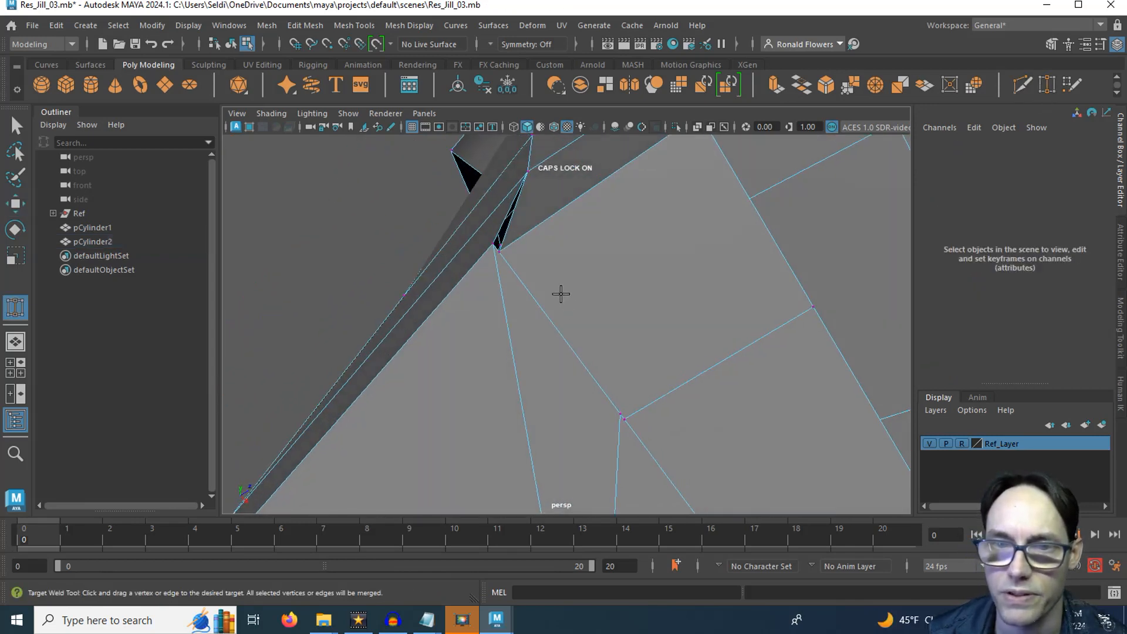
left_click_drag(470, 261, 536, 388, "alt")
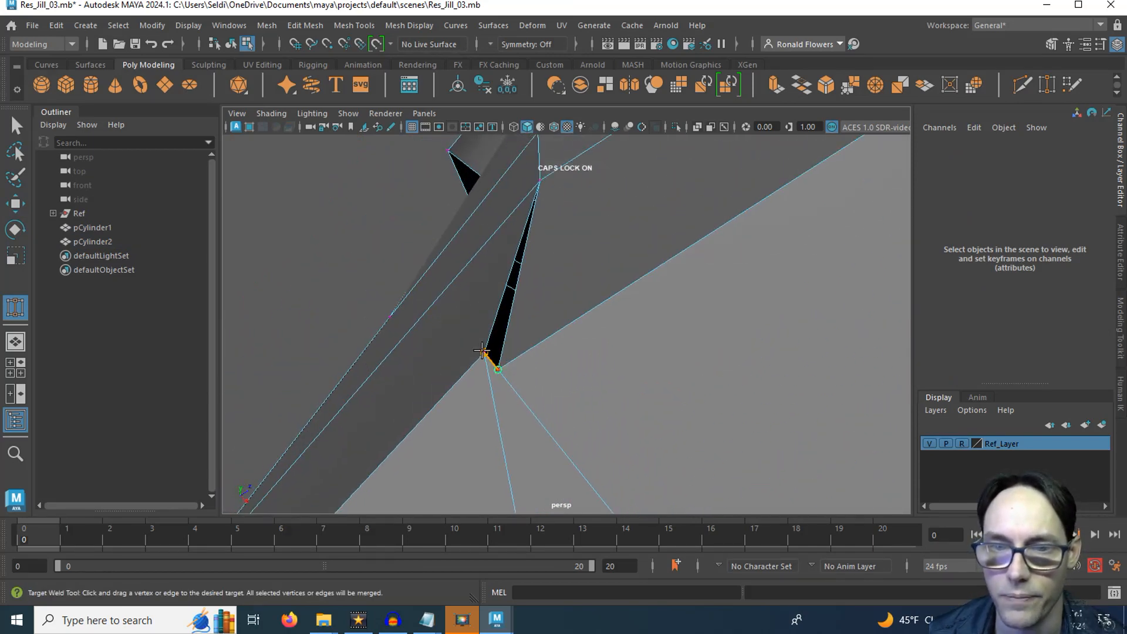
left_click_drag(482, 351, 484, 352)
scroll(590, 365, "down", 2)
middle_click_drag(653, 387, 567, 273, "alt")
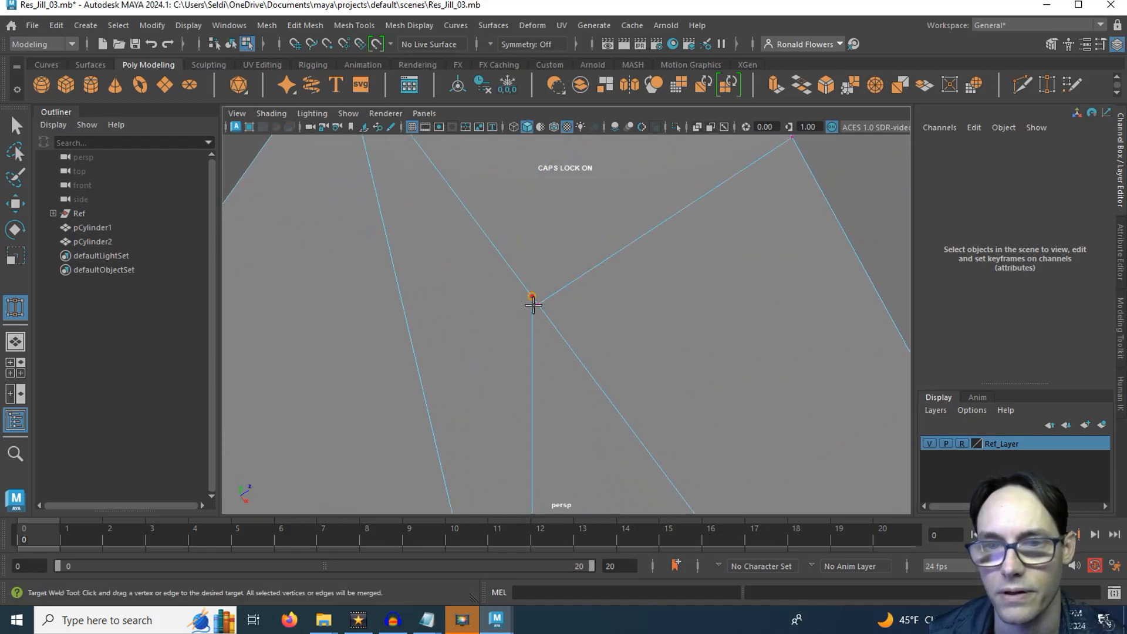
left_click_drag(533, 305, 539, 310)
- Target-weld the remaining bottom vertices along the seam between the extrusion and the heel's underside, up to the opposite corner
scroll(617, 348, "down", 3)
middle_click_drag(629, 389, 553, 148, "alt")
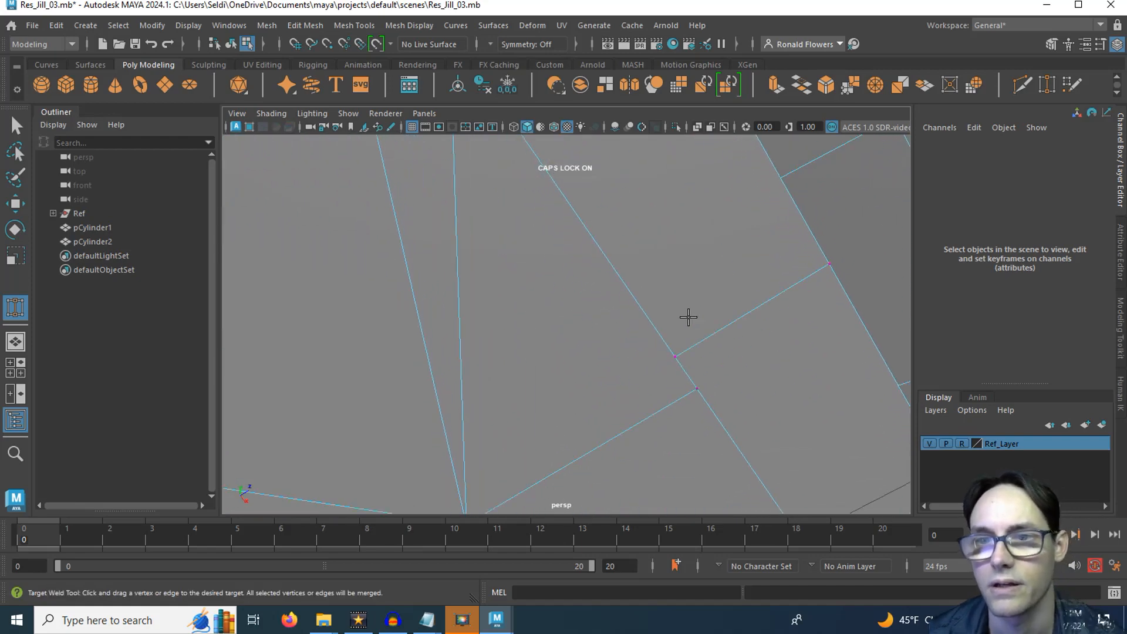
left_click_drag(689, 317, 590, 287, "alt")
middle_click_drag(602, 275, 506, 349, "alt")
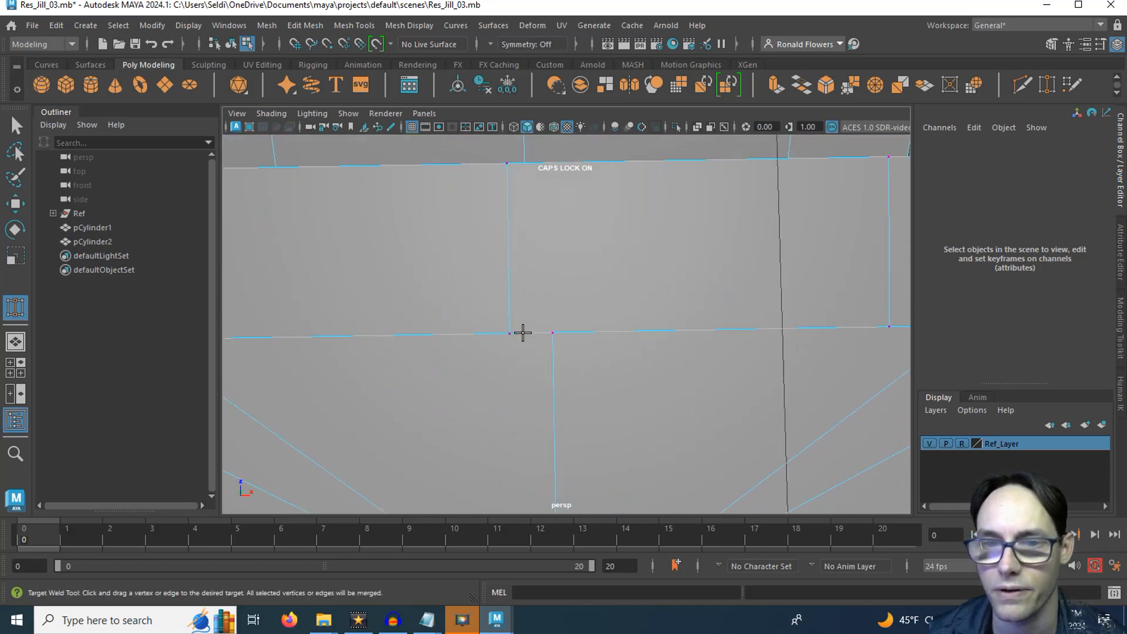
left_click_drag(493, 349, 523, 423, "alt")
middle_click_drag(564, 401, 530, 314, "alt")
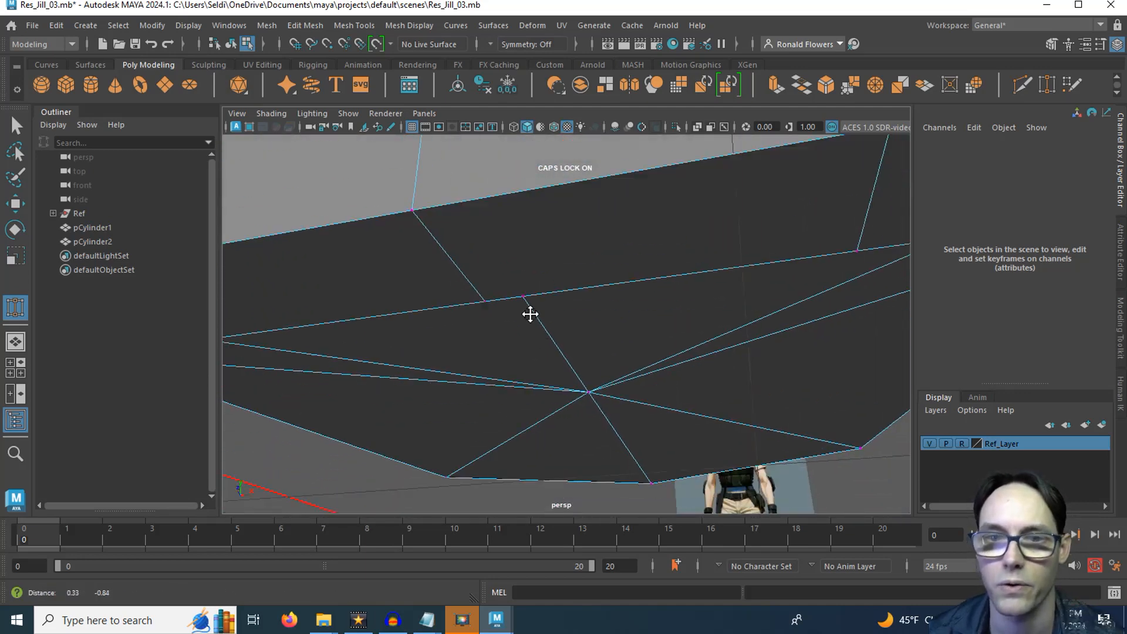
left_click_drag(530, 314, 505, 269, "alt")
scroll(526, 284, "down", 3)
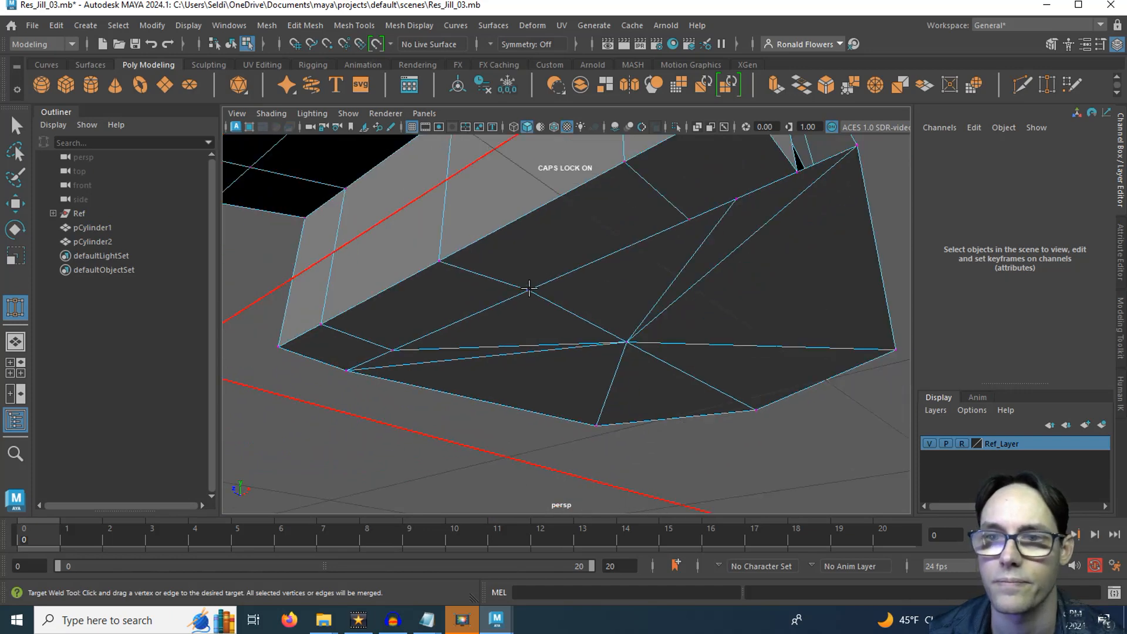
left_click_drag(606, 289, 463, 364, "alt")
scroll(510, 330, "up", 3)
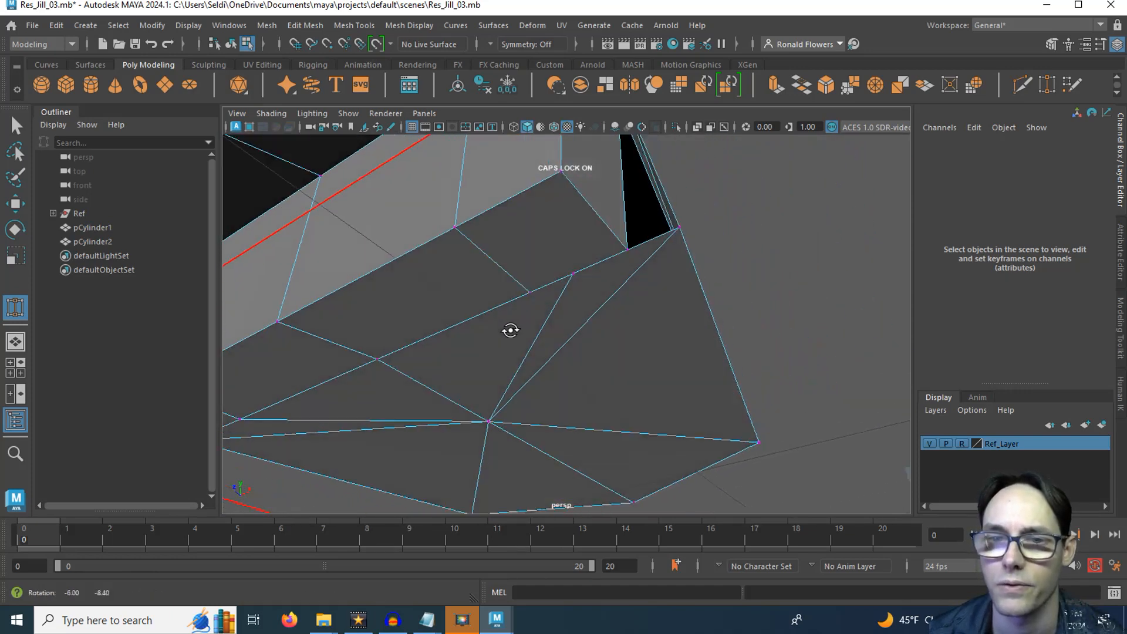
left_click_drag(573, 268, 755, 254)
left_click_drag(724, 297, 672, 317, "alt")
key("q")
left_click(501, 386)
key("w")
left_click(646, 340)
left_click_drag(517, 357, 691, 336, "alt")
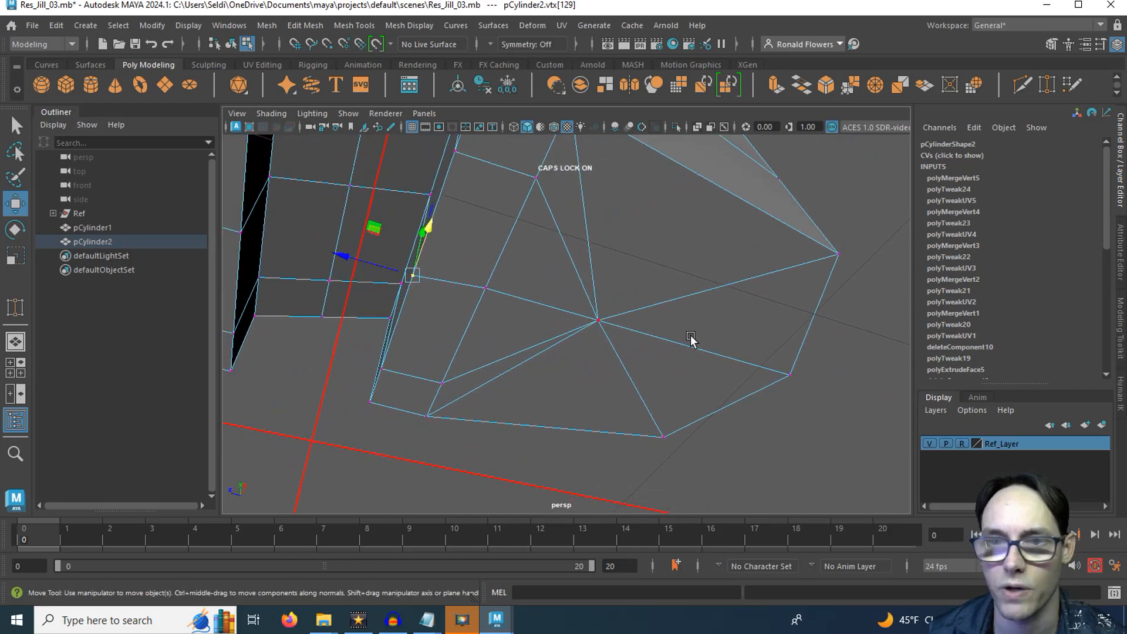
scroll(651, 301, "down", 2)
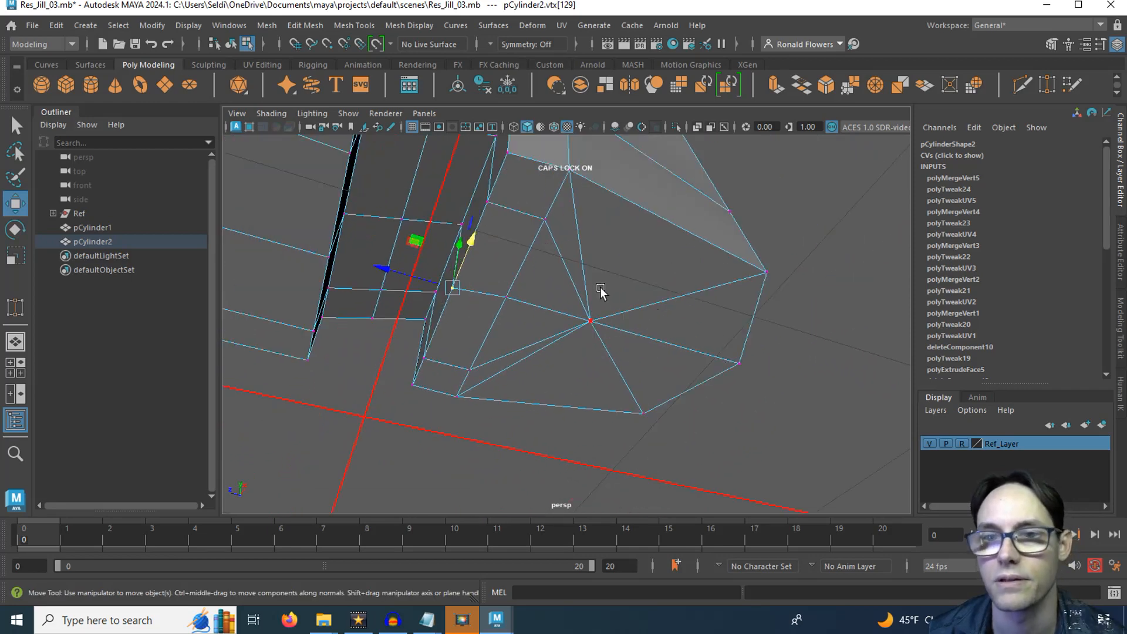
- Delete the two diagonal edges running from the central vertex of the heel's underside to its rear corners, keeping the middle edge between them
left_click_drag(601, 291, 658, 300, "alt")
right_click_drag(659, 300, 669, 167)
left_click_drag(654, 336, 675, 364, "alt")
key("q")
left_click(675, 364)
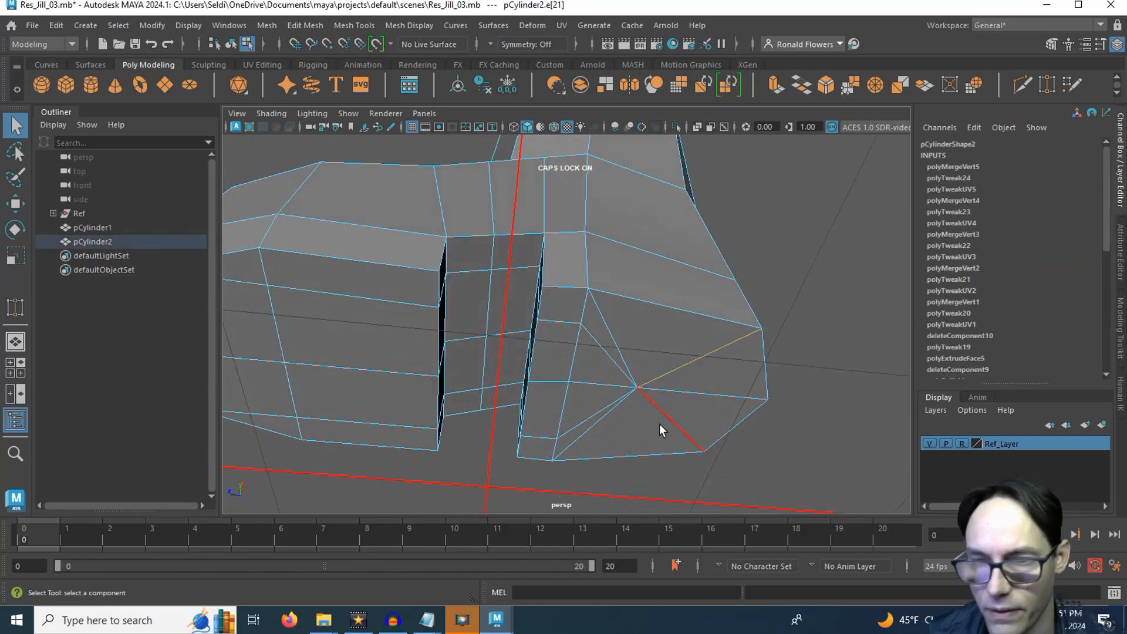
key("Delete")
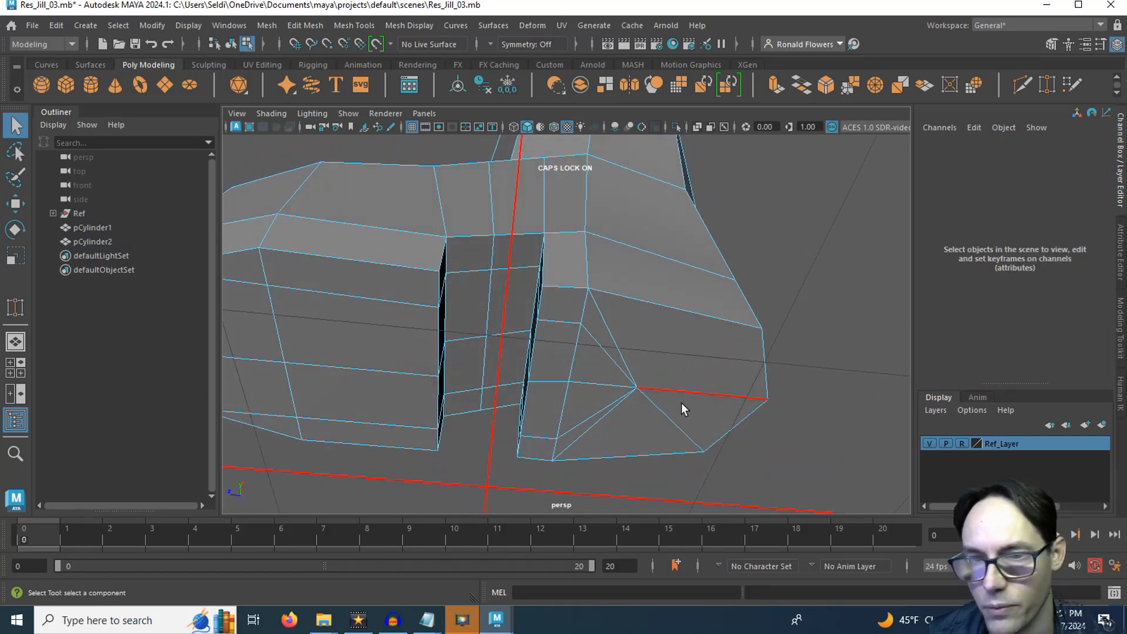
left_click(670, 418)
key("Delete")
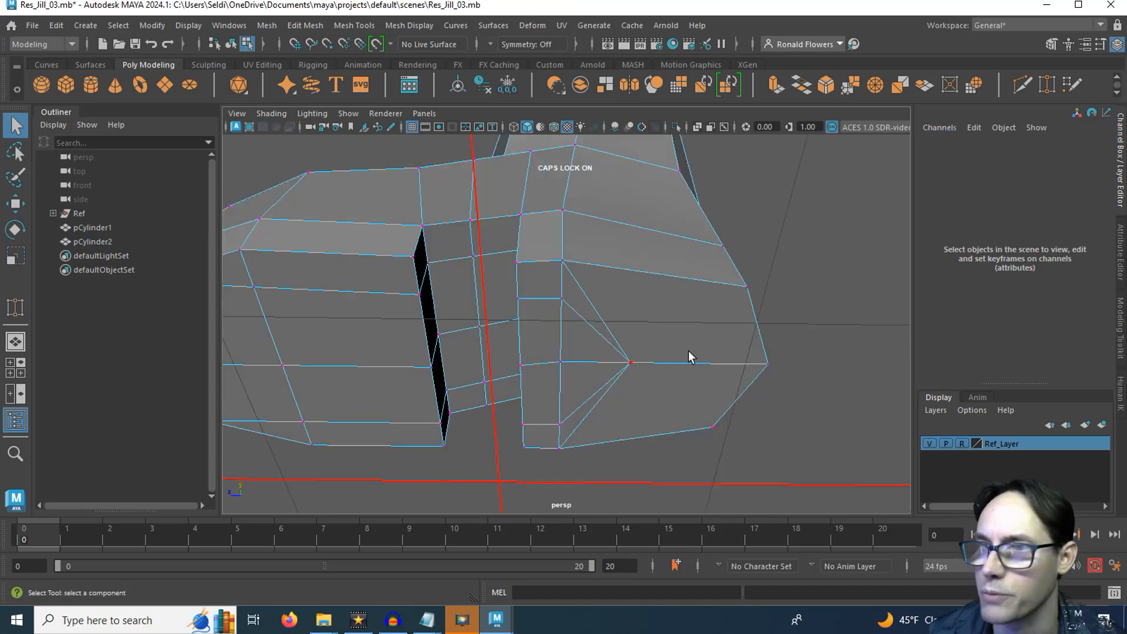
- Target-weld the central vertex of the heel's underside to the middle vertex of its rear edge
left_click(1046, 84)
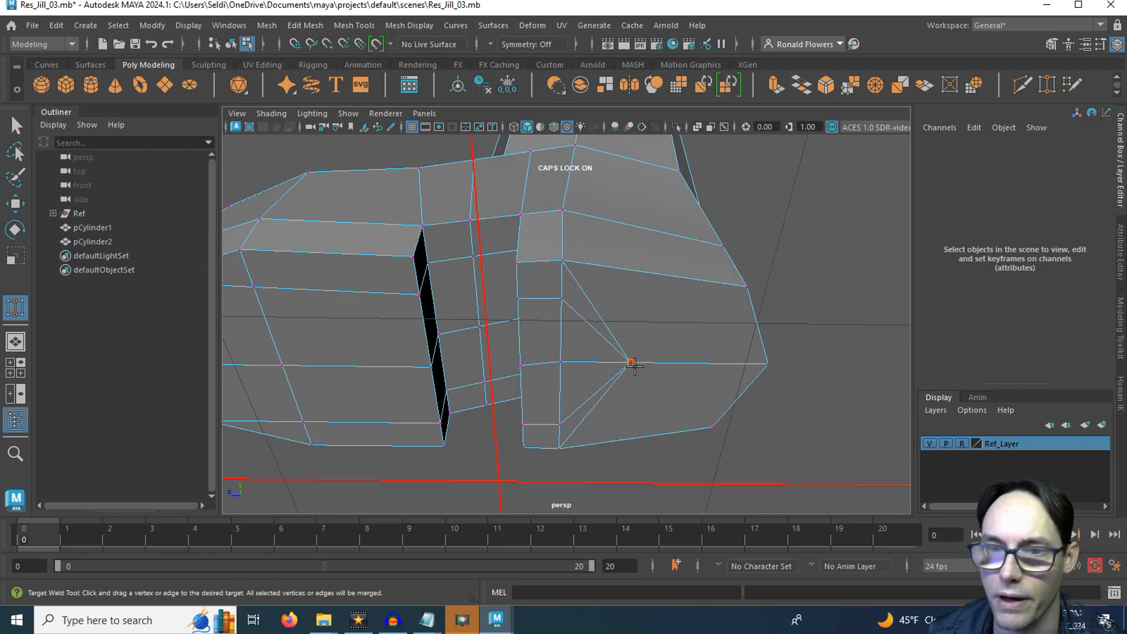
left_click_drag(696, 360, 768, 364)
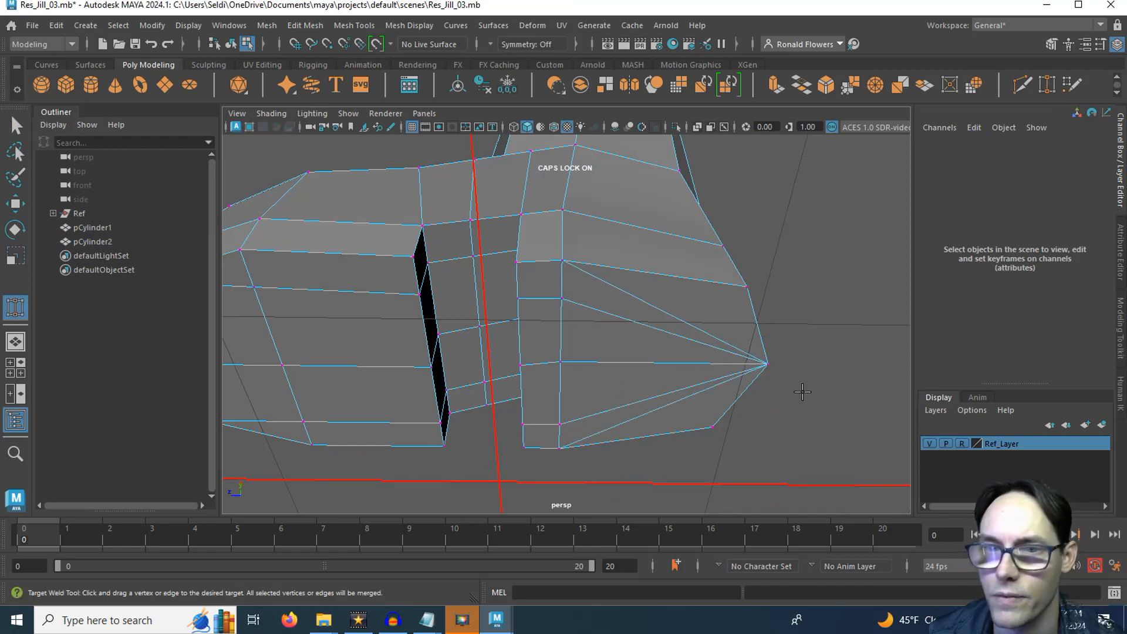
left_click_drag(671, 362, 564, 323, "alt")
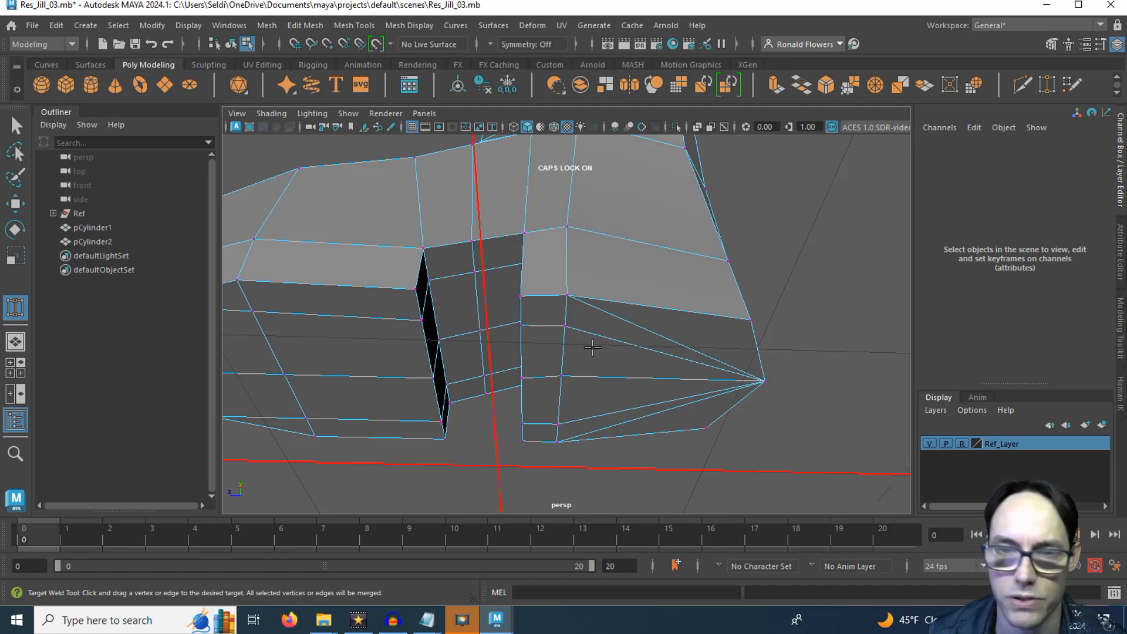
left_click_drag(592, 348, 585, 397, "alt")
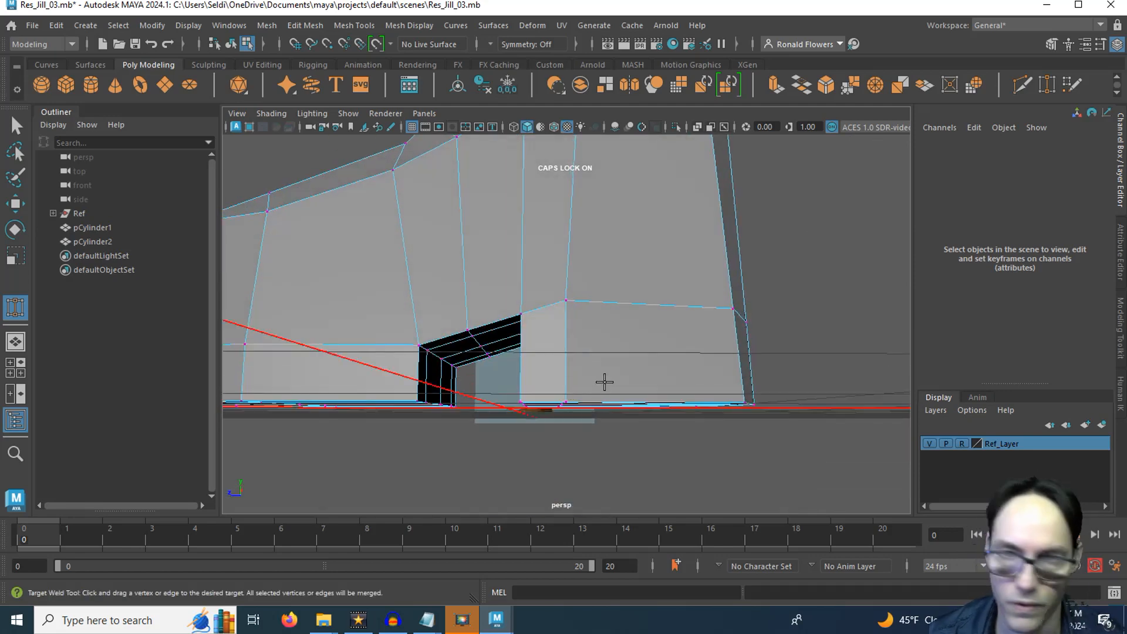
- Move the column of vertices just behind the heel's front edge rearward in the side view
key("q")
key("space")
key("space")
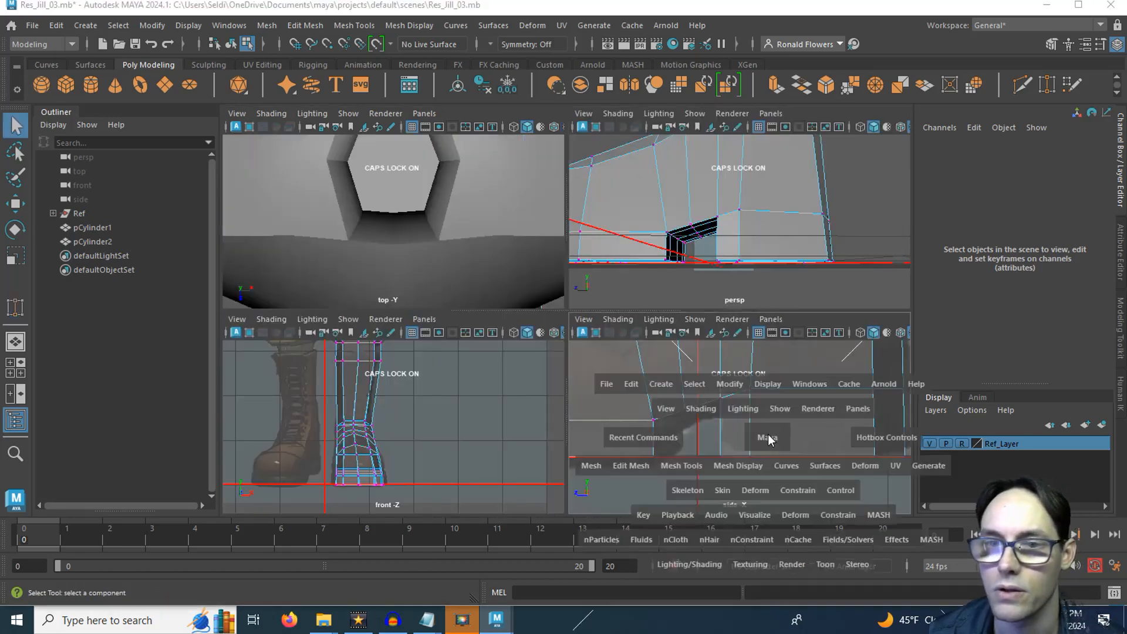
right_click_drag(722, 405, 593, 276, "alt")
left_click_drag(607, 387, 604, 384)
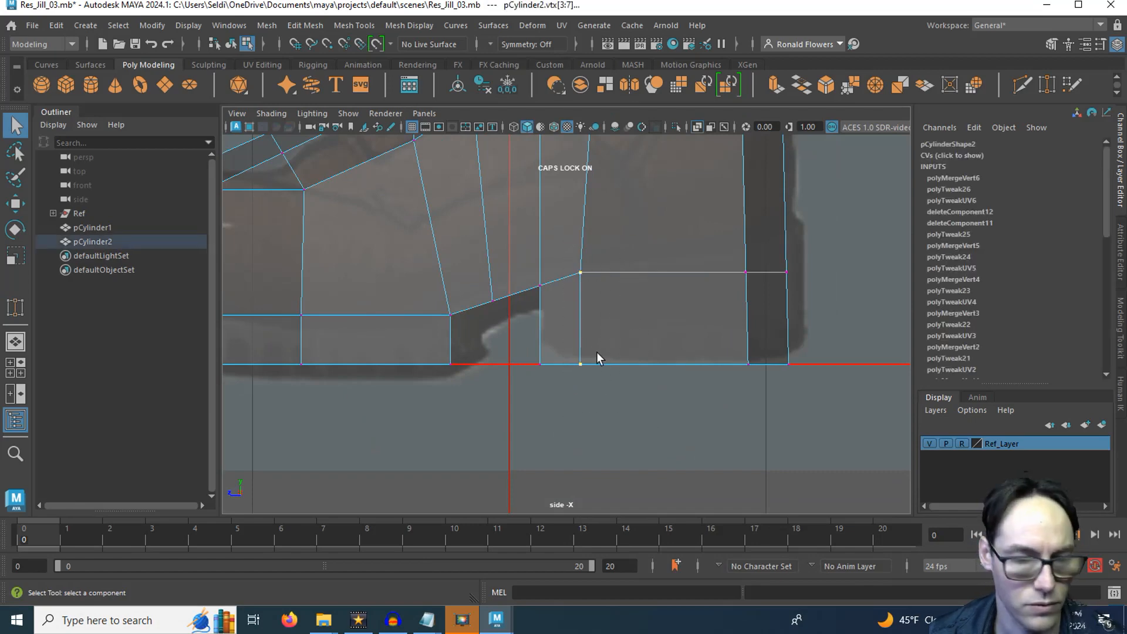
key("w")
left_click_drag(521, 317, 567, 335)
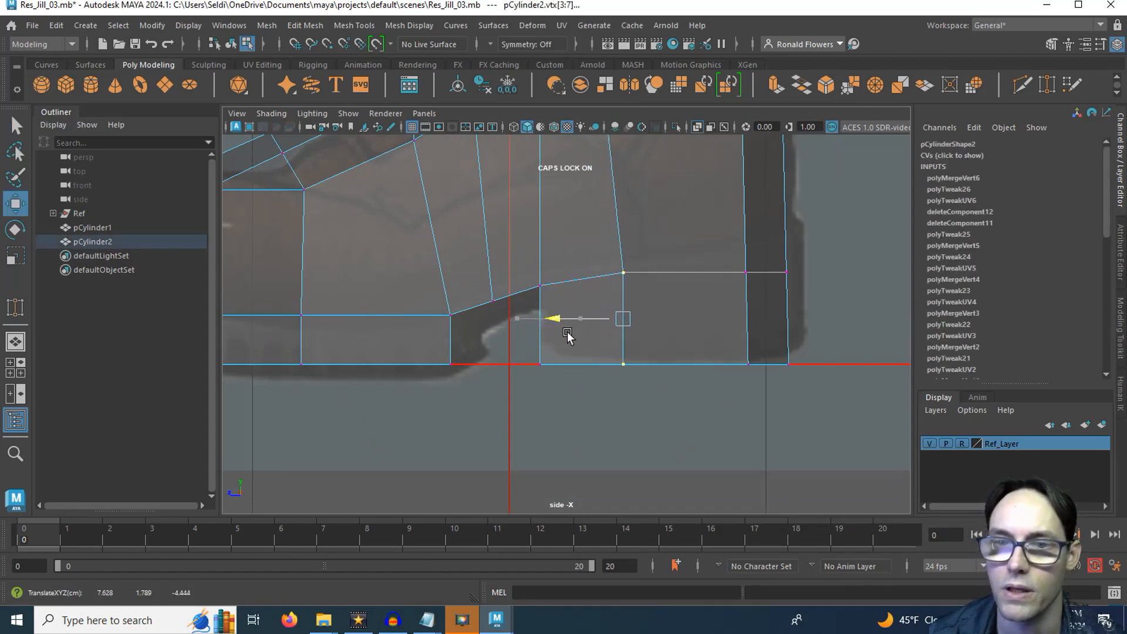
scroll(561, 346, "down", 5)
middle_click_drag(568, 359, 568, 437, "alt")
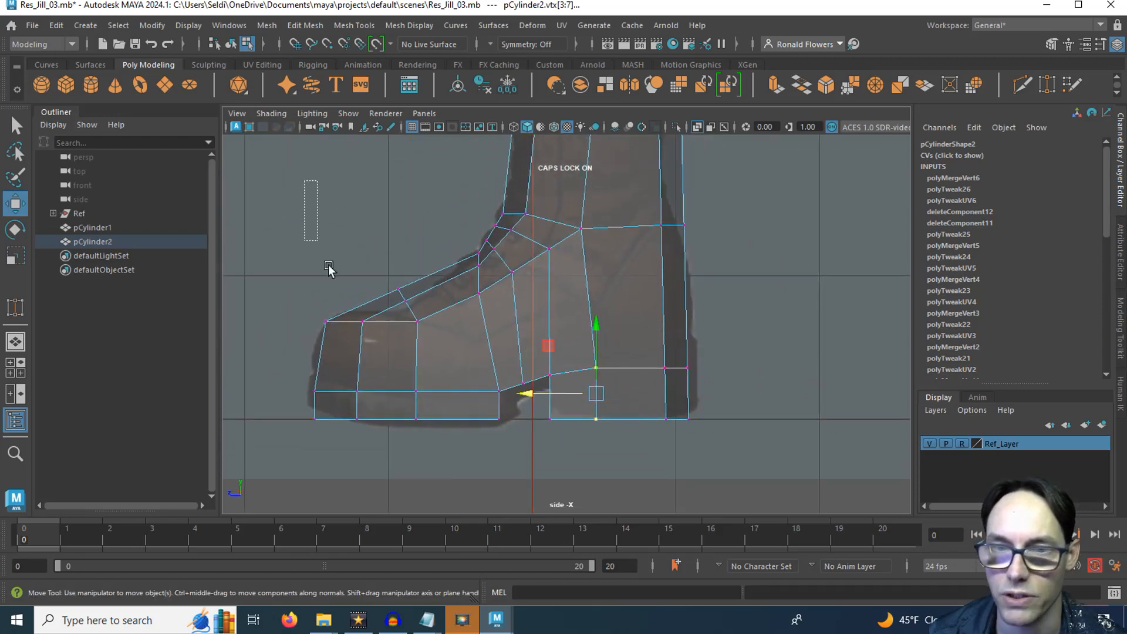
- Rotate the boot's vertices ahead of the heel's rear so the toe tilts upward in the side view, and raise them slightly
left_click_drag(329, 265, 605, 485)
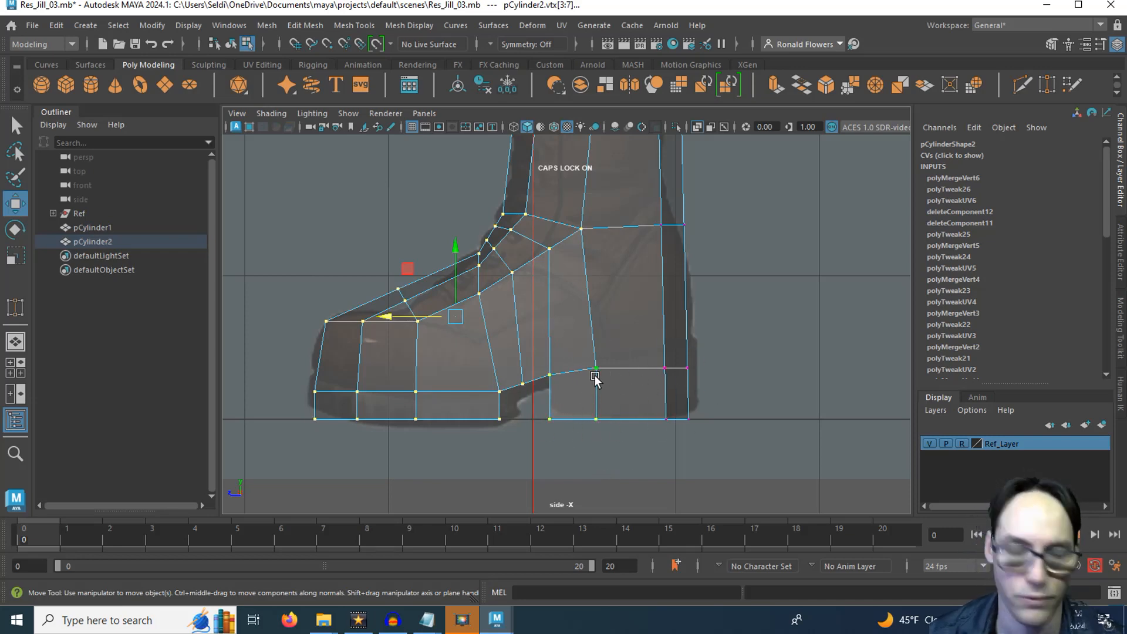
key("e")
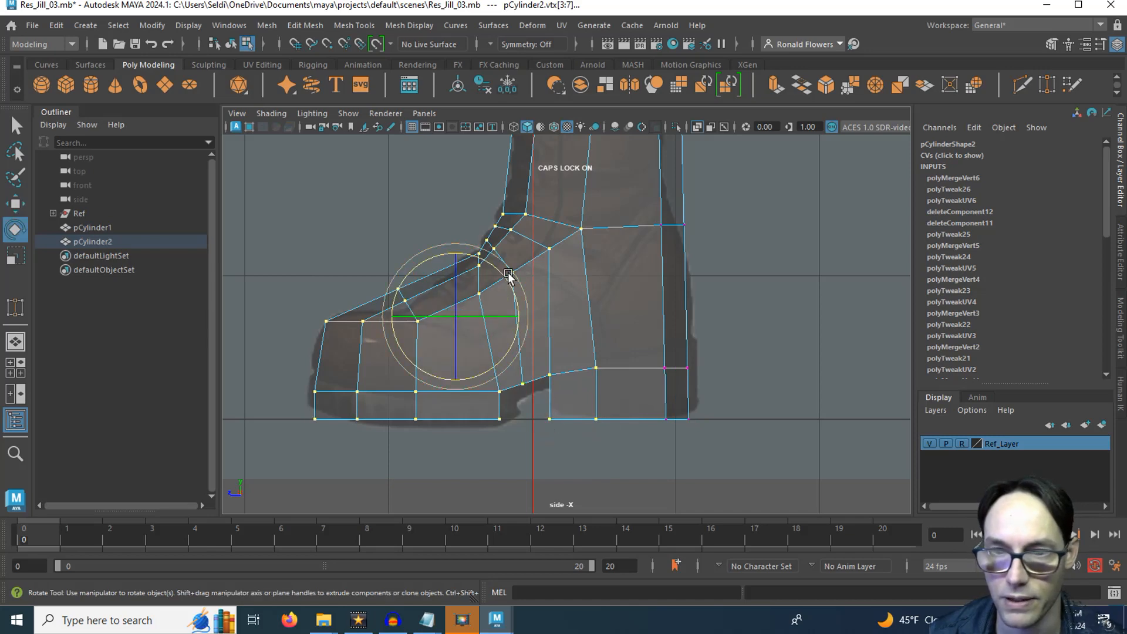
left_click_drag(508, 290, 515, 296)
key("w")
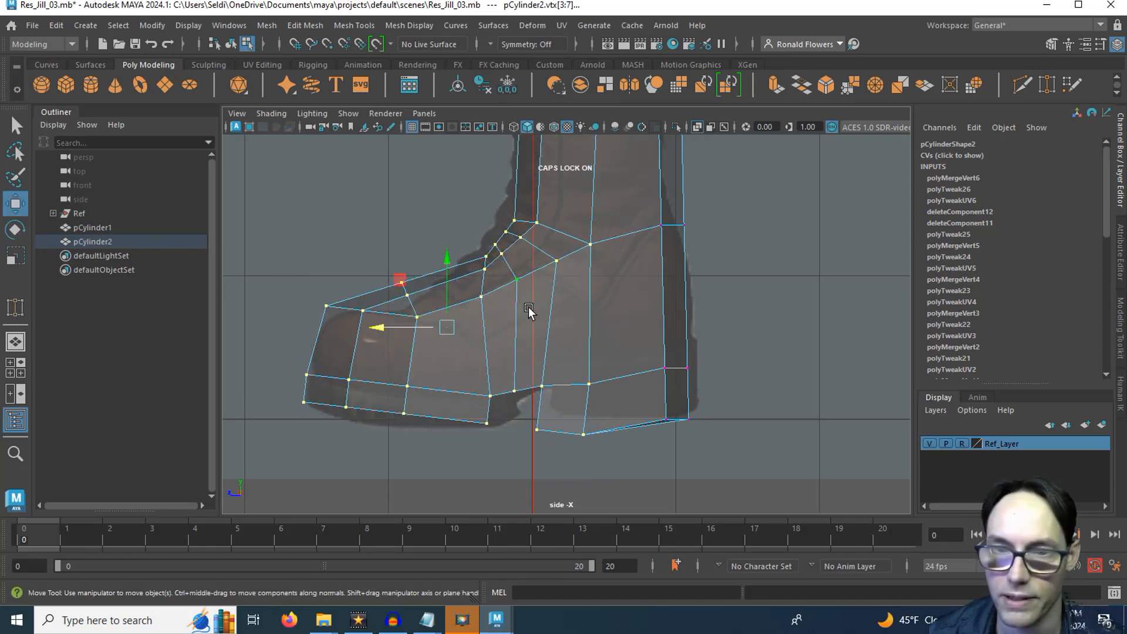
left_click_drag(446, 260, 451, 247)
key("space")
key("space")
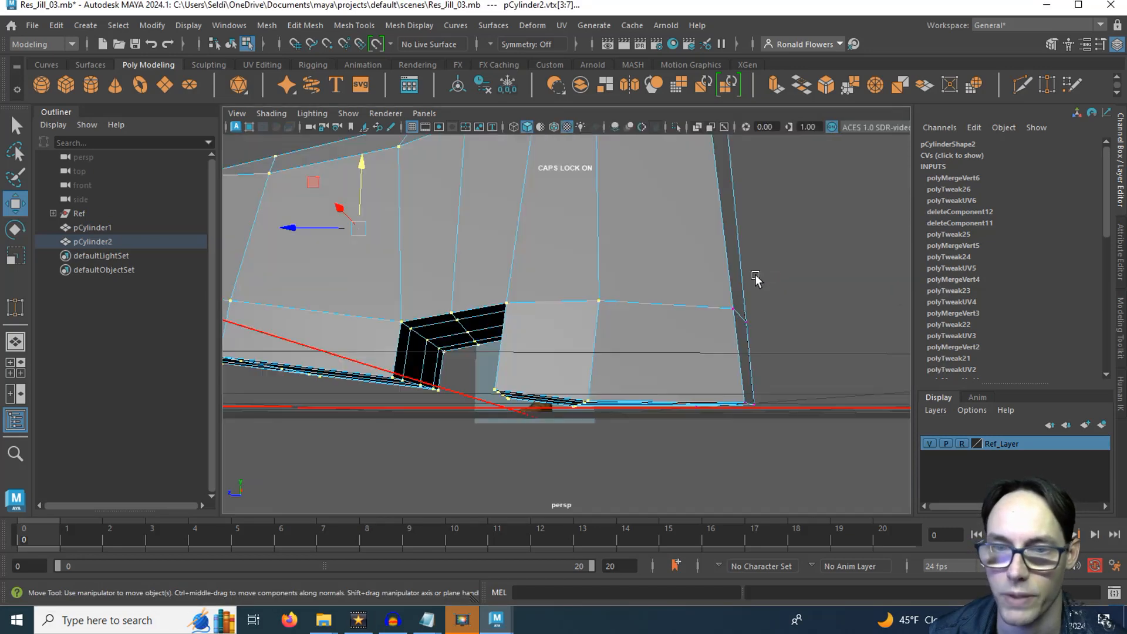
left_click_drag(649, 389, 664, 360, "alt")
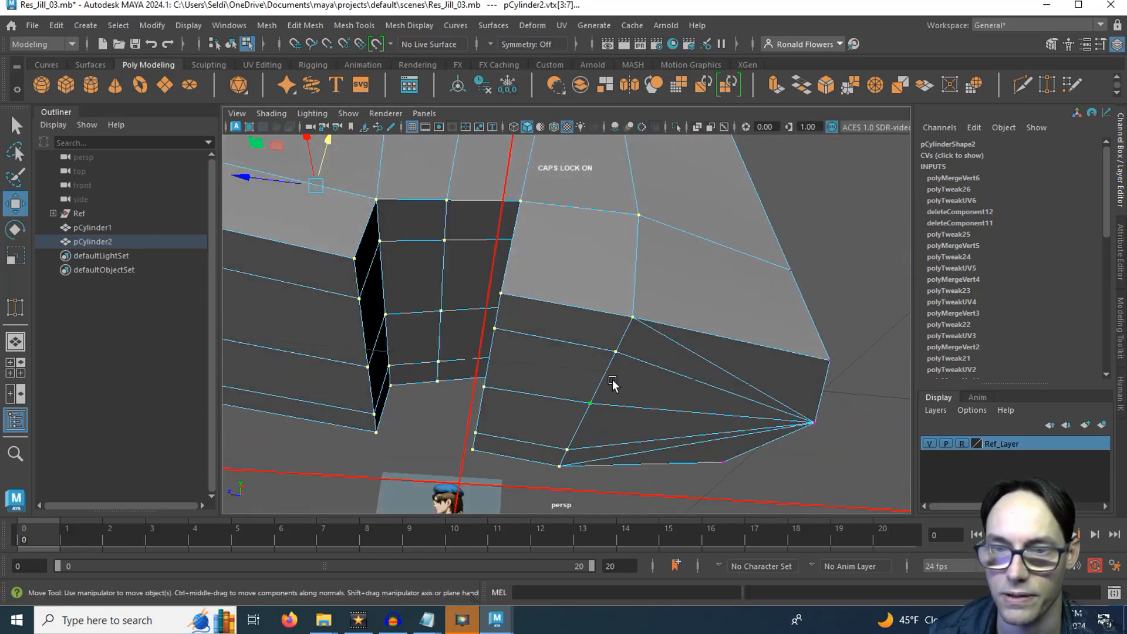
mouse_move(631, 377)
left_mouse_down("alt")
mouse_move(611, 390)
mouse_move(621, 386)
left_mouse_up("alt")
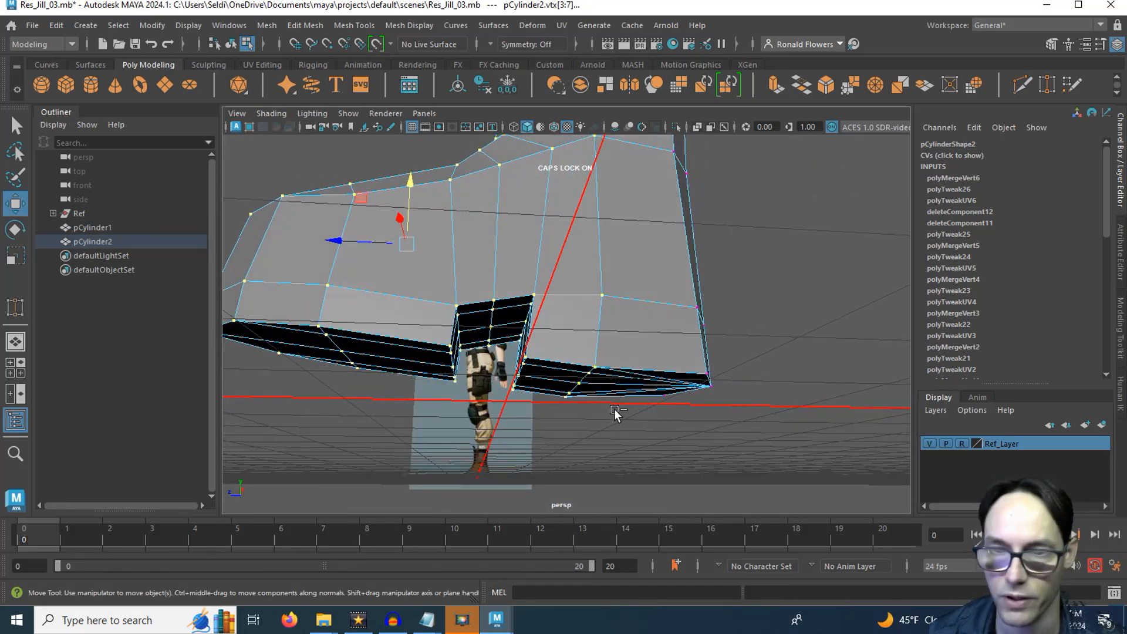
- Undo the toe tilt, the vertex moves and the weld on the heel's underside
key("ctrl+z")
key("ctrl+z")
key("ctrl+z")
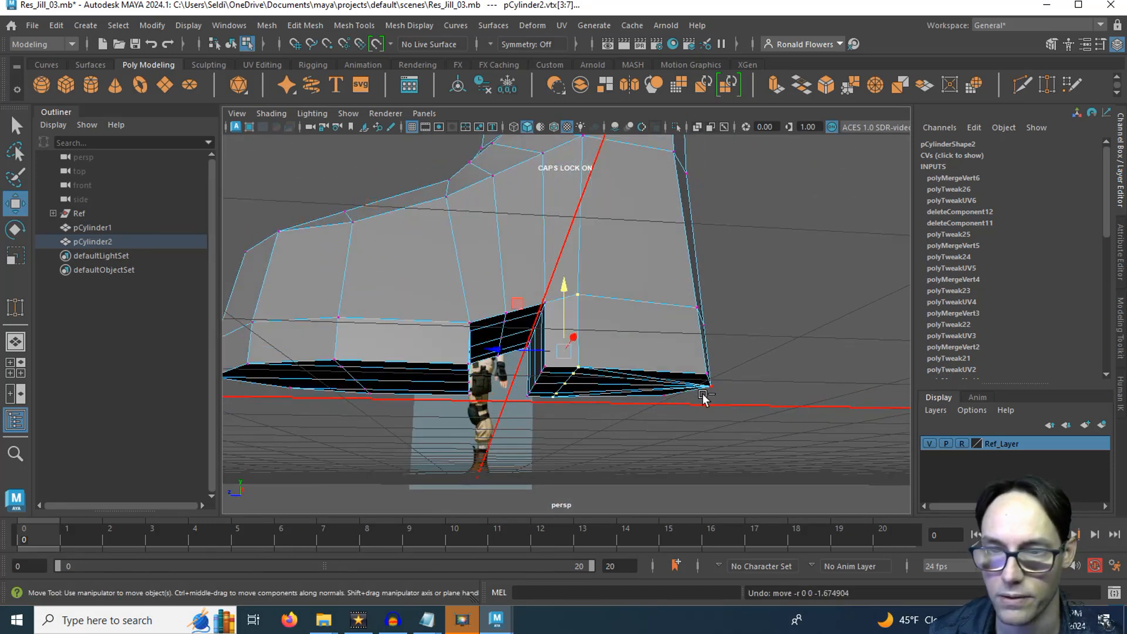
key("ctrl+z")
key("ctrl+z")
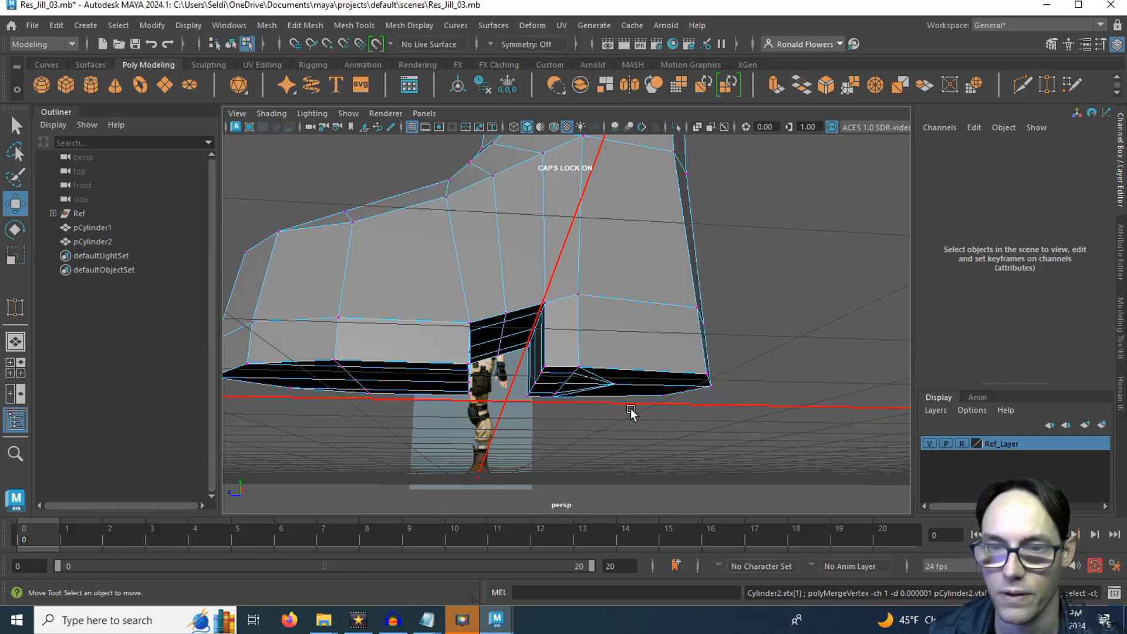
- Try tilting the boot's front vertices, including the unwelded central heel vertex, toe-up in the side view and undo the change
key("space")
key("space")
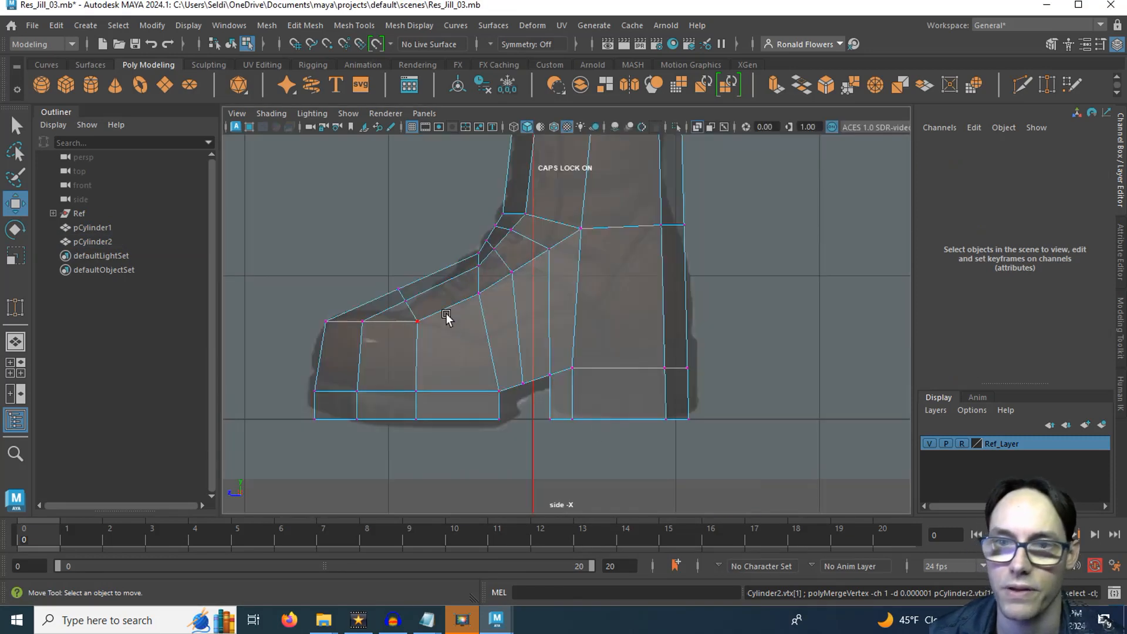
left_click_drag(282, 174, 633, 459)
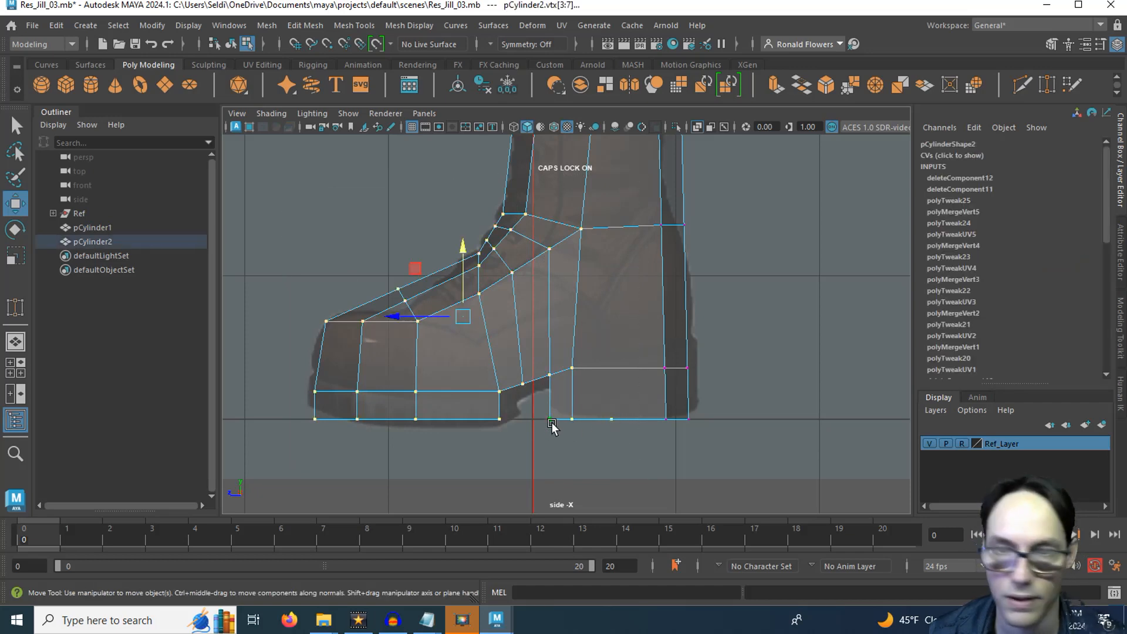
key("e")
left_click_drag(485, 254, 449, 239)
key("w")
key("space")
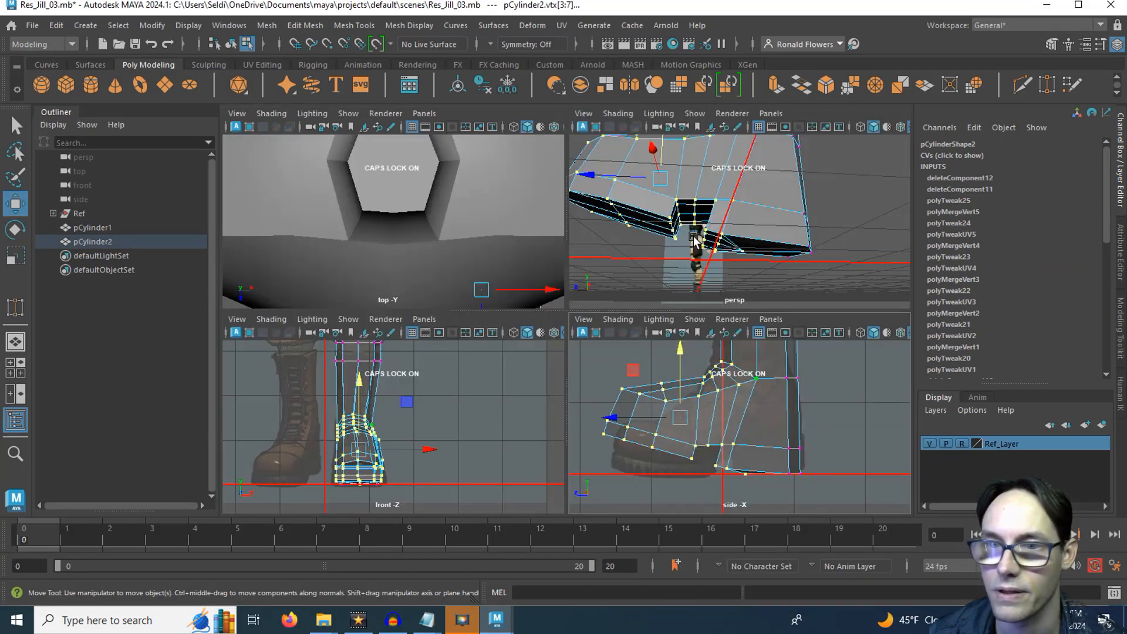
key("space")
left_click_drag(642, 334, 584, 418, "alt")
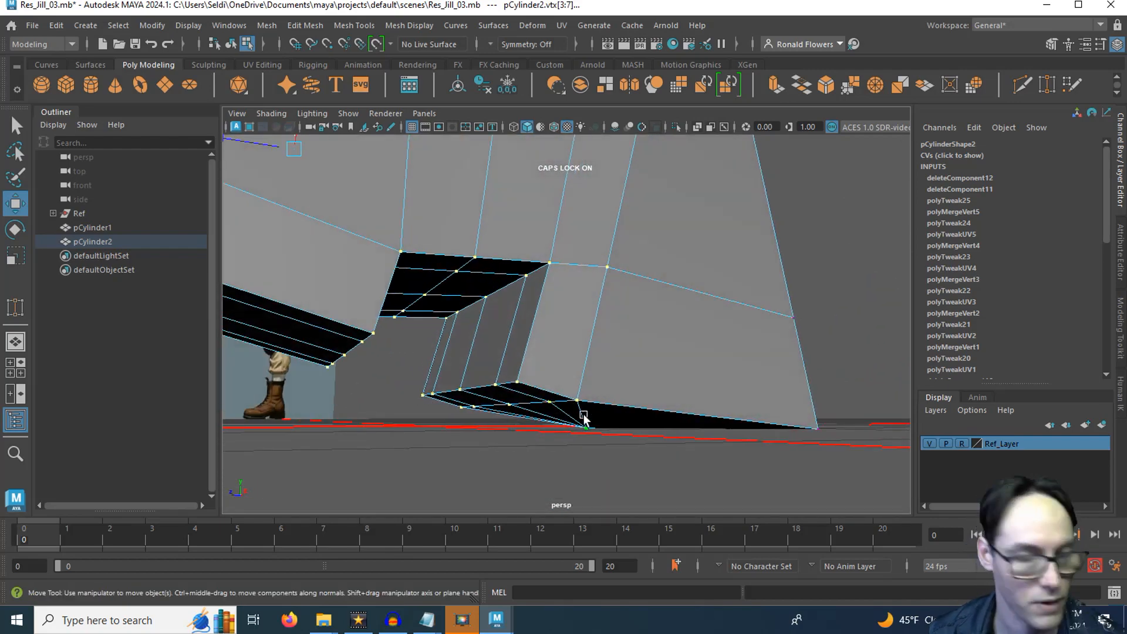
scroll(577, 409, "down", 3)
key("ctrl+z")
key("ctrl+z")
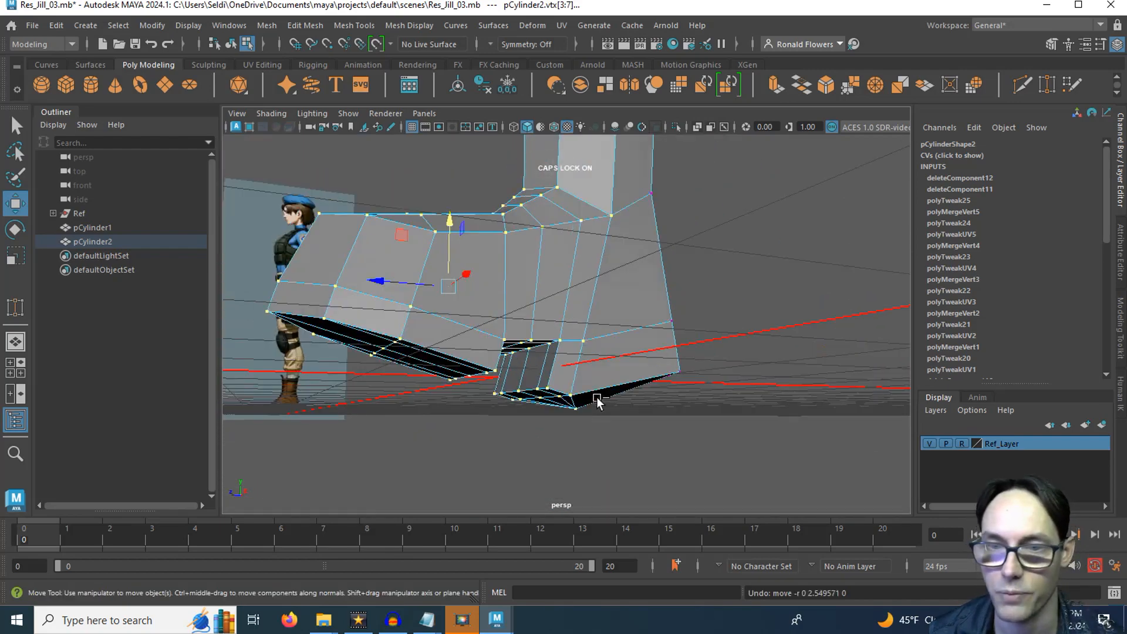
- Clear the vertex selection and target-weld the heel underside's central vertex to the middle vertex of its rear edge
scroll(625, 405, "up", 4)
mouse_move(625, 405)
left_mouse_down("alt")
mouse_move(611, 411)
mouse_move(639, 417)
mouse_move(630, 409)
left_mouse_up("alt")
key("space")
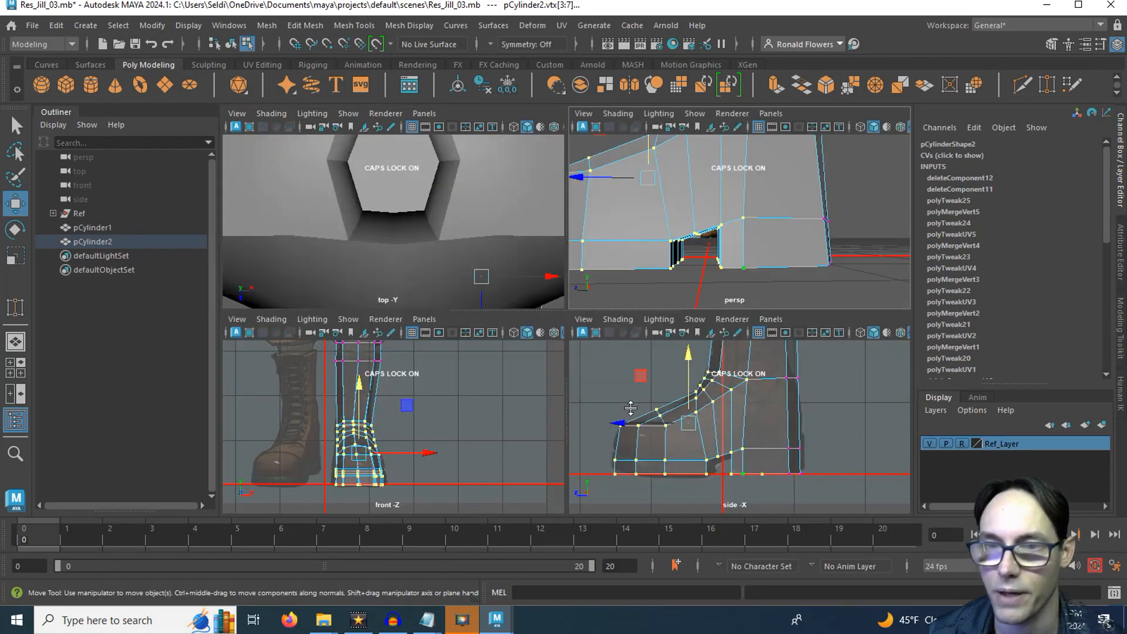
key("space")
scroll(719, 392, "up", 3)
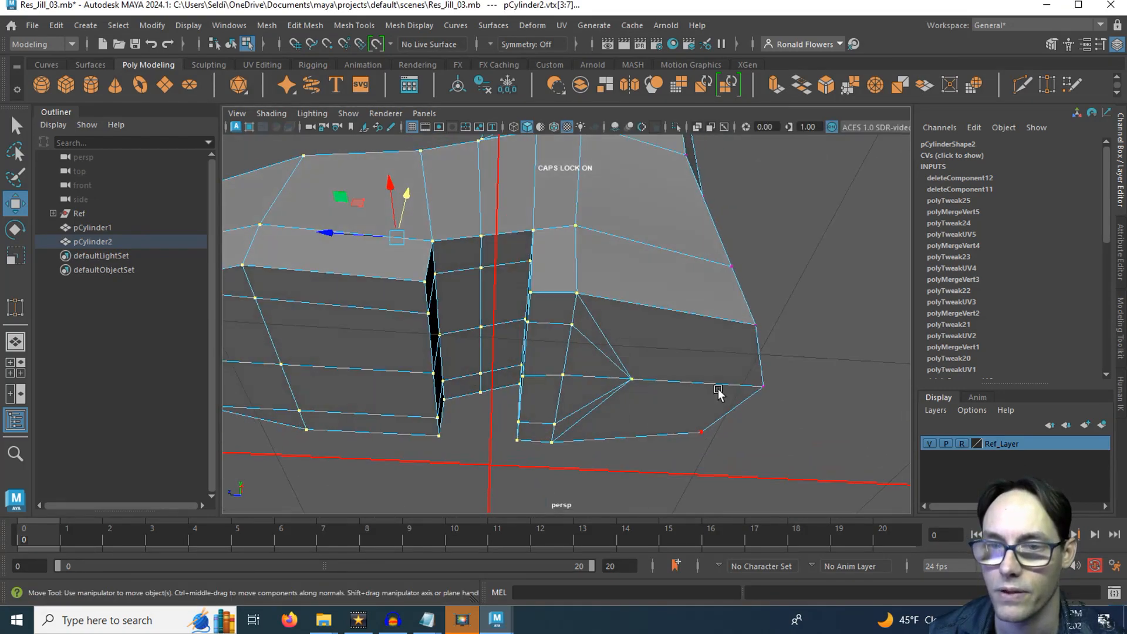
left_click(798, 326)
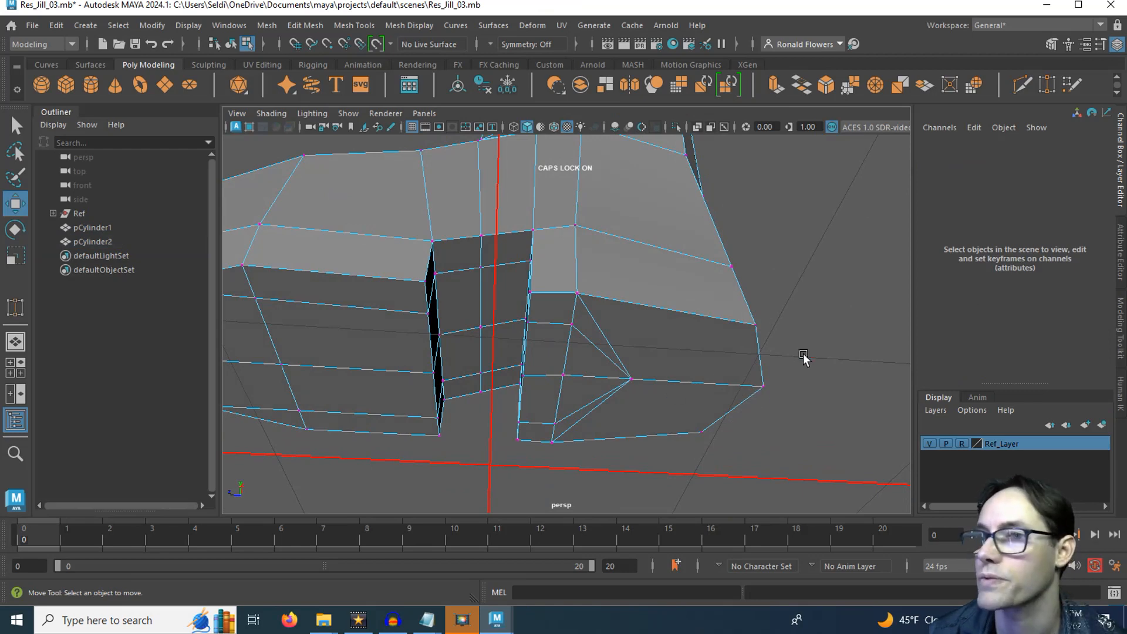
left_click(1045, 86)
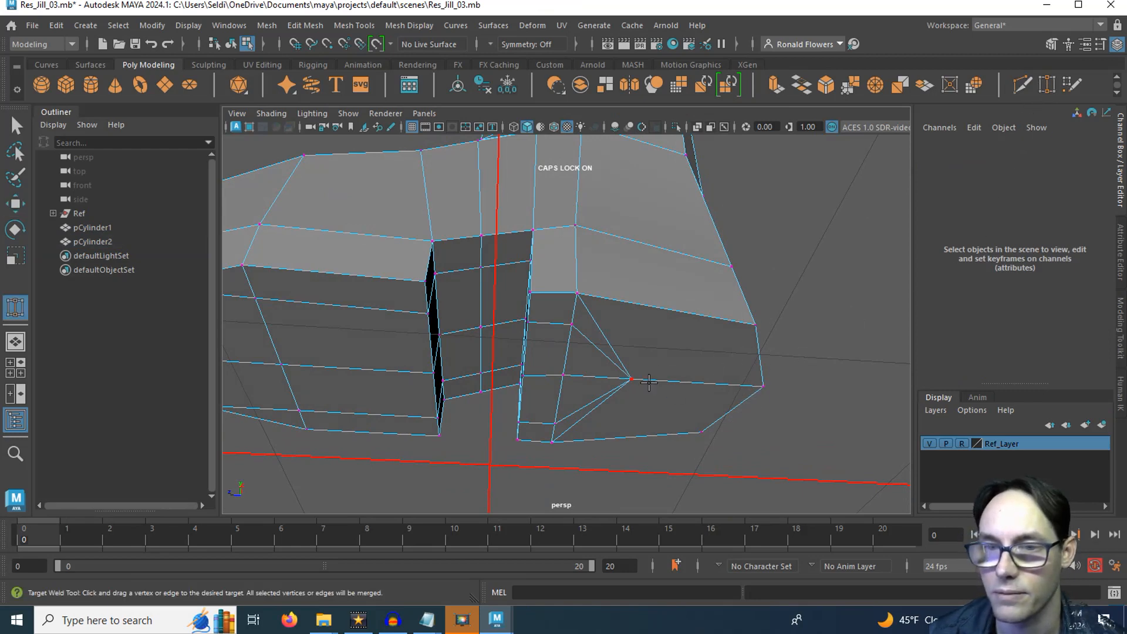
left_click_drag(626, 380, 762, 386)
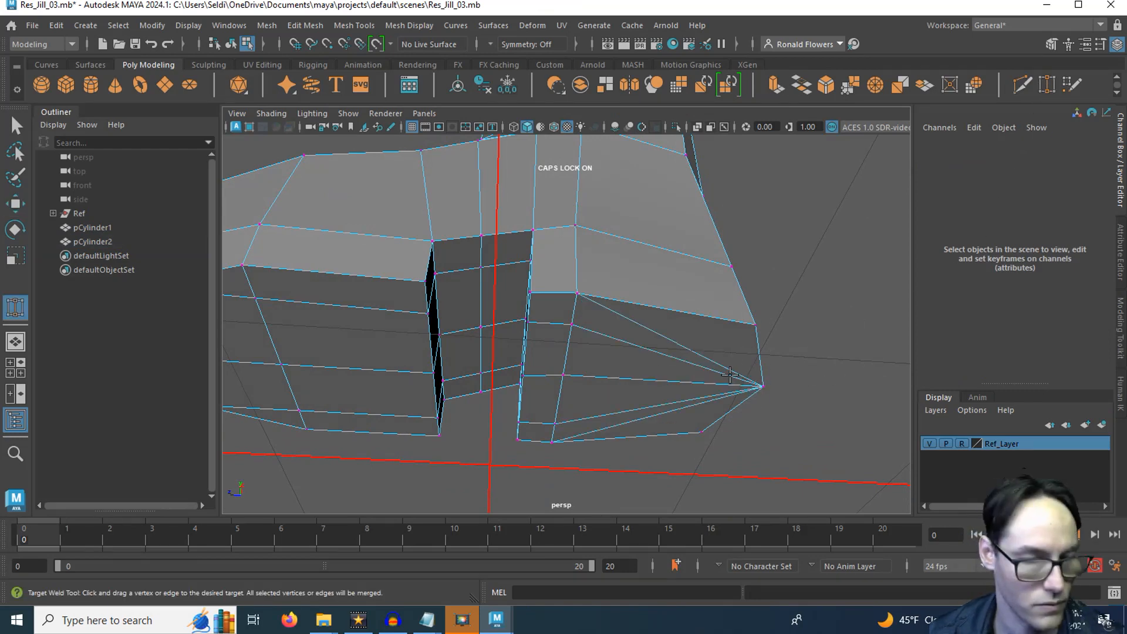
key("q")
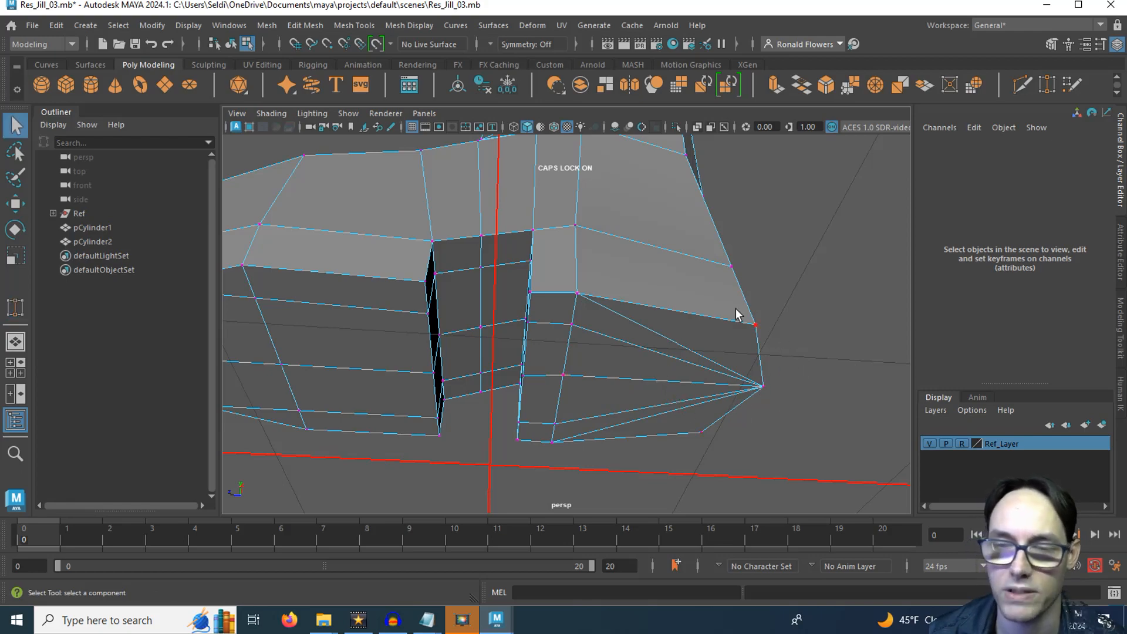
- Inspect the boot's sole, toe and side from several angles
left_click_drag(684, 365, 653, 429, "alt")
middle_click_drag(520, 354, 828, 316, "alt")
left_click_drag(720, 298, 362, 292, "alt")
middle_click_drag(363, 289, 625, 236, "alt")
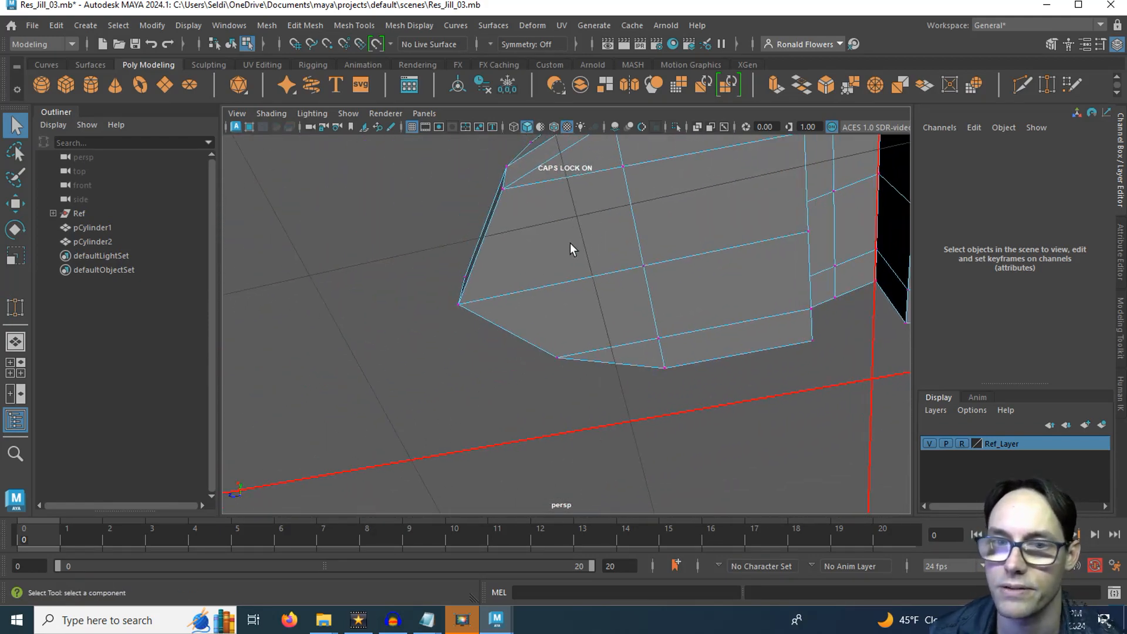
left_click_drag(571, 247, 529, 330, "alt")
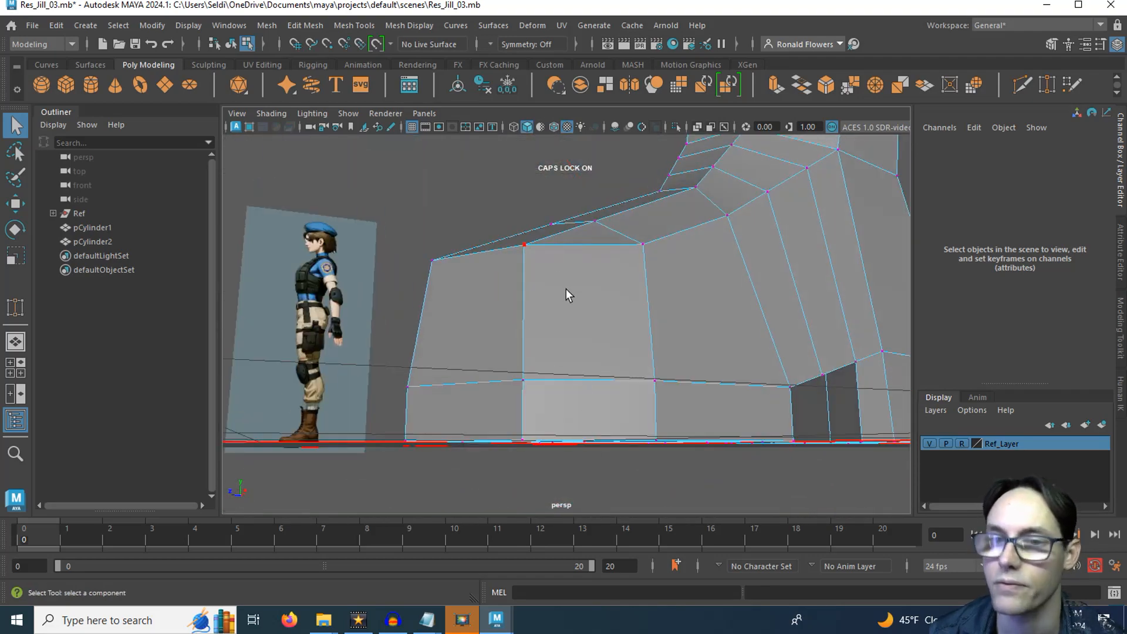
left_click_drag(566, 294, 622, 329, "alt")
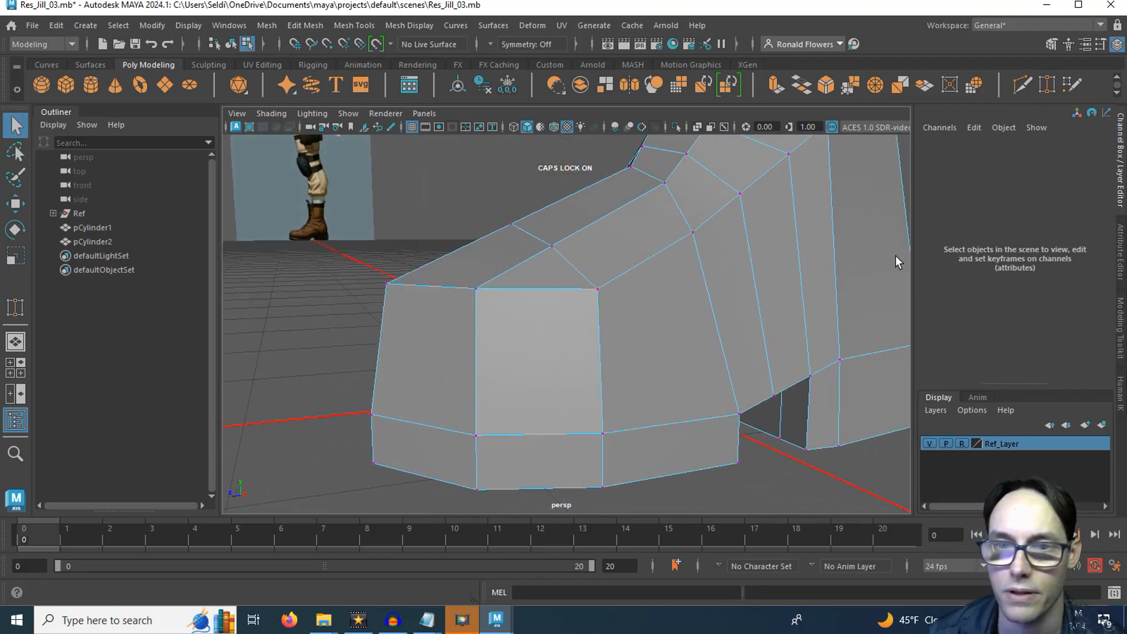
- Multi-Cut a vertical edge down one angled side of the toe, from its upper rim through the sole band to the bottom edge
key("ctrl+shift+x")
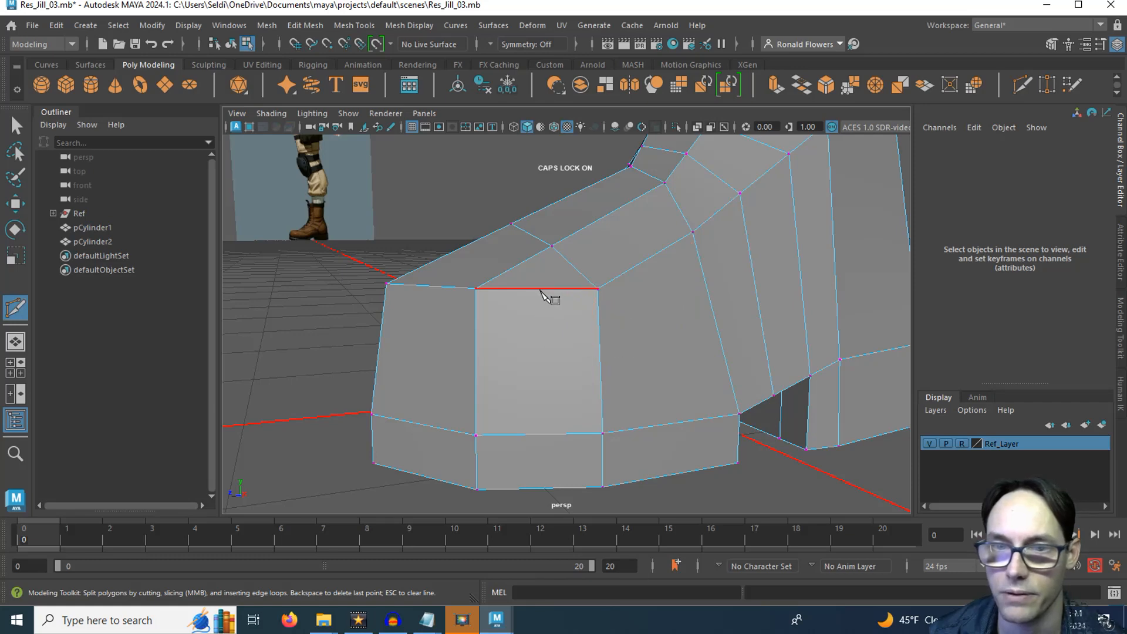
left_click(541, 288)
left_click_drag(533, 345, 478, 325, "alt")
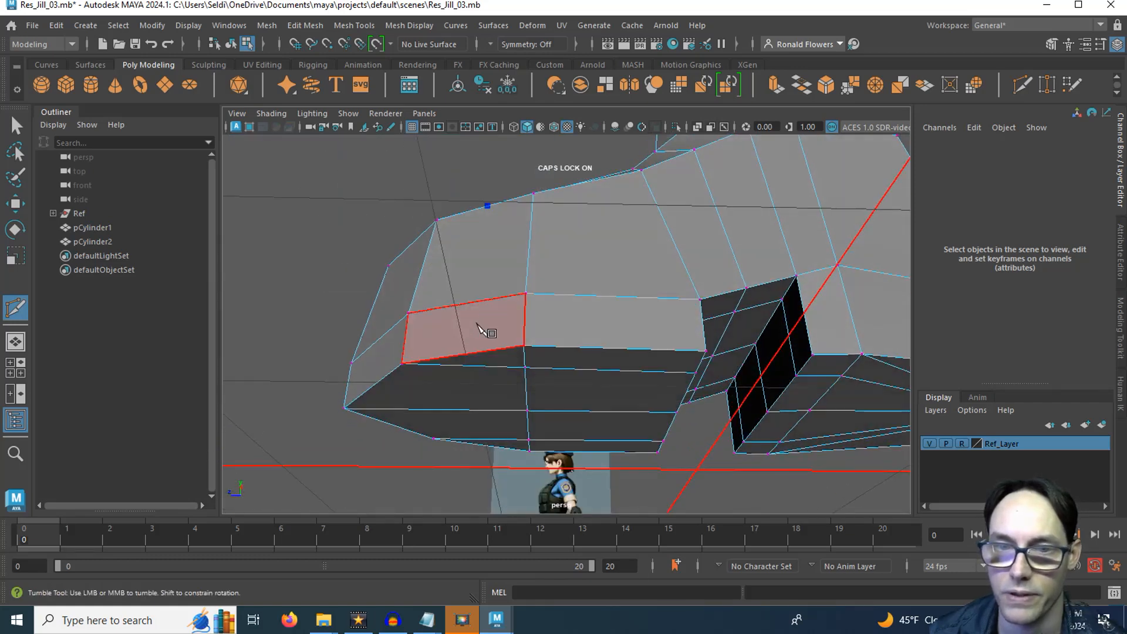
left_click(467, 355)
key("Return")
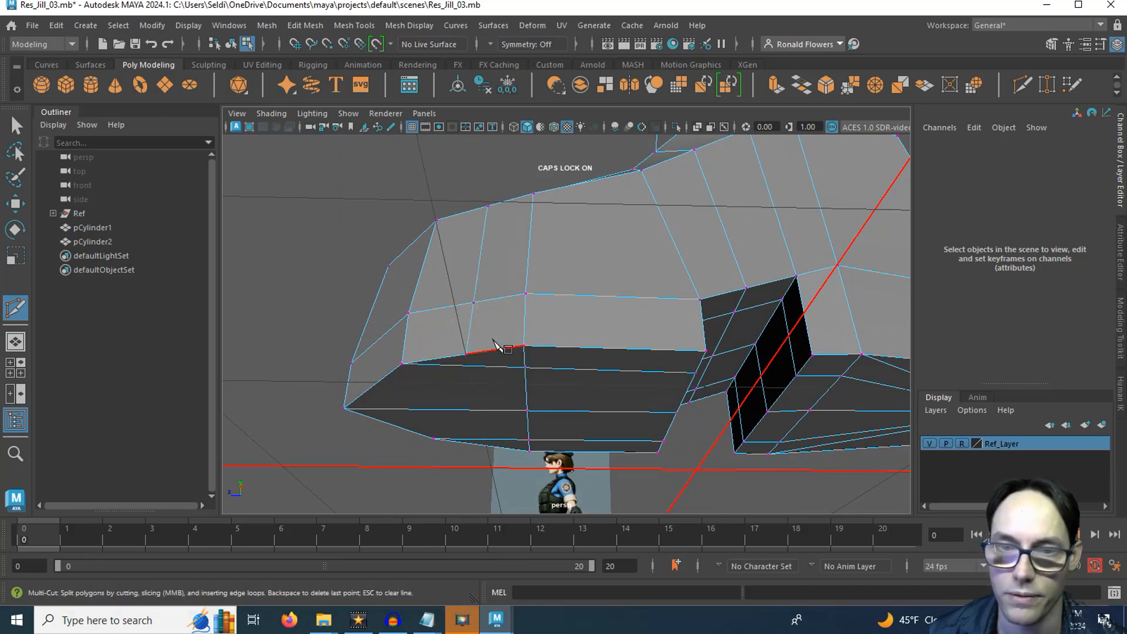
- Insert a matching vertical cut through the angled face and sole band on the opposite side of the toe
left_click_drag(495, 335, 631, 344, "alt")
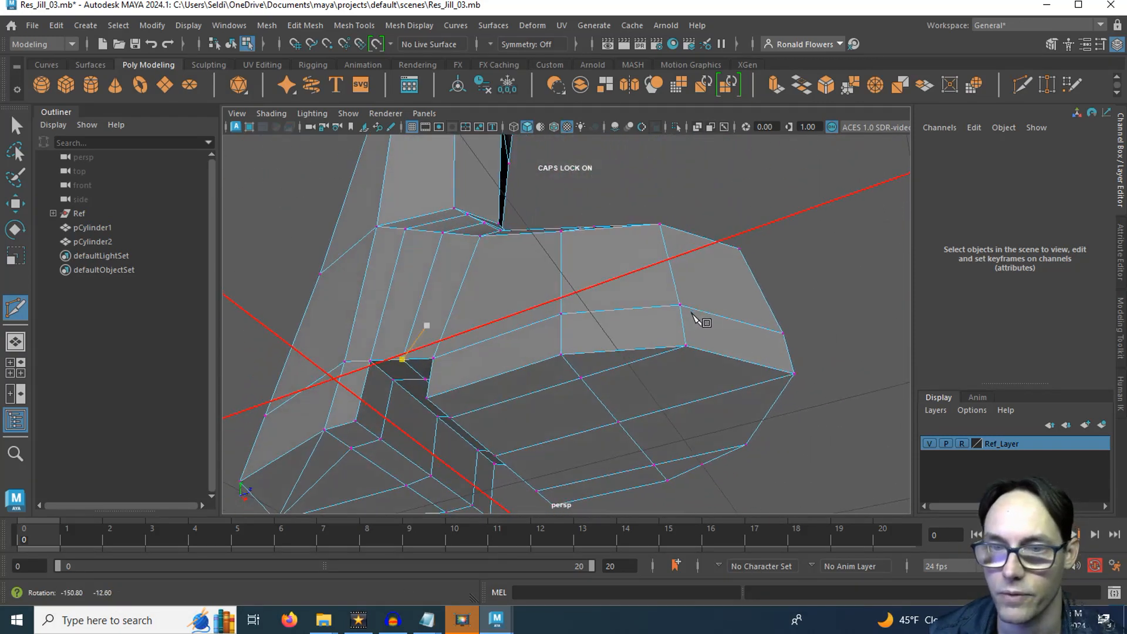
left_click_drag(631, 281, 621, 312, "alt")
left_click(612, 307, "ctrl")
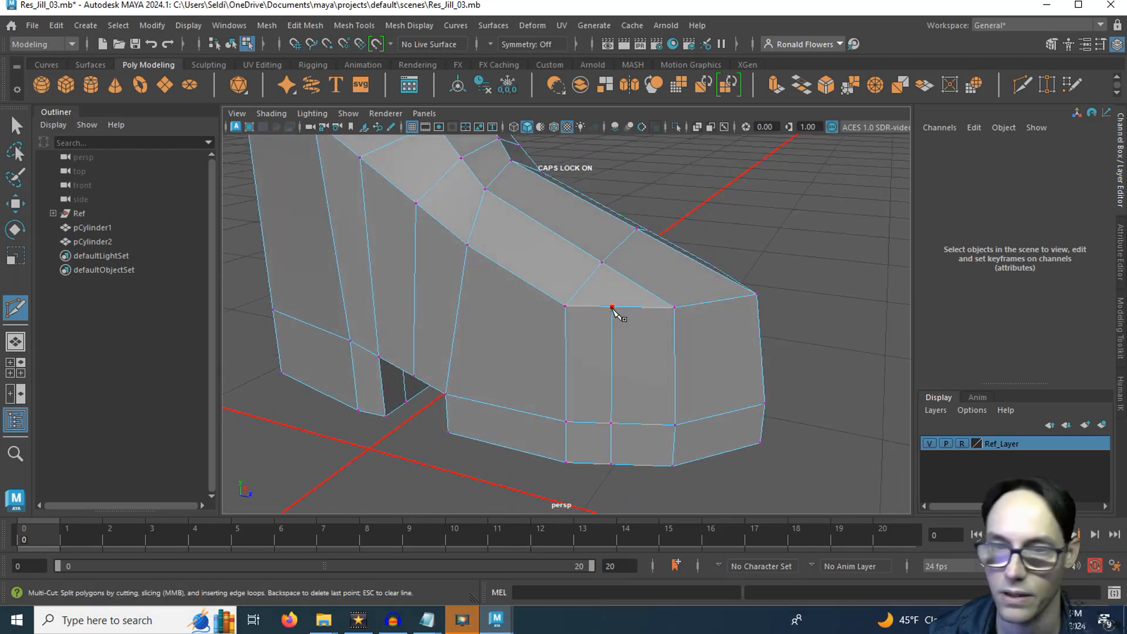
key("q")
left_click_drag(628, 317, 674, 311, "alt")
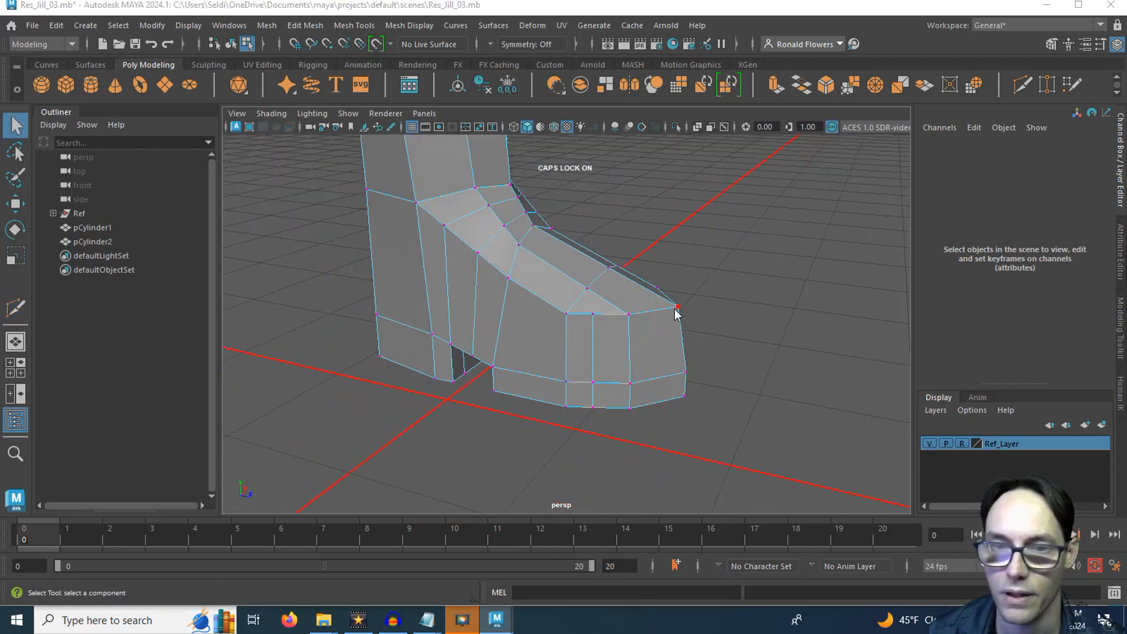
key("space")
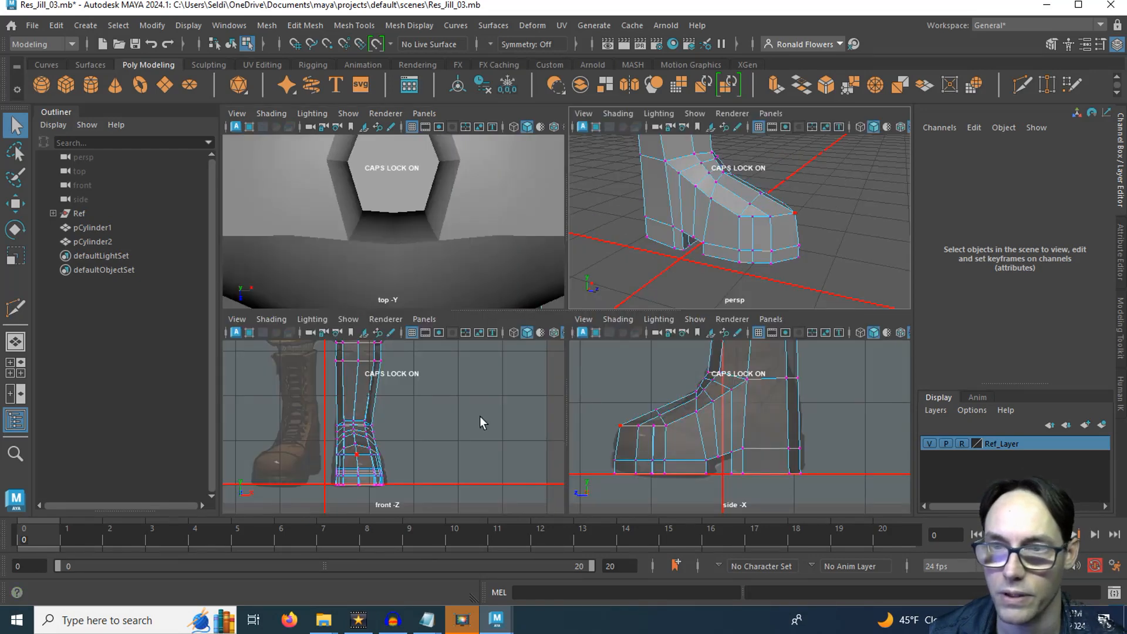
key("space")
- Switch to edge selection and move the new vertical edges on one side of the toe outward to round its profile
left_click_drag(667, 307, 423, 391, "alt")
right_click(423, 391)
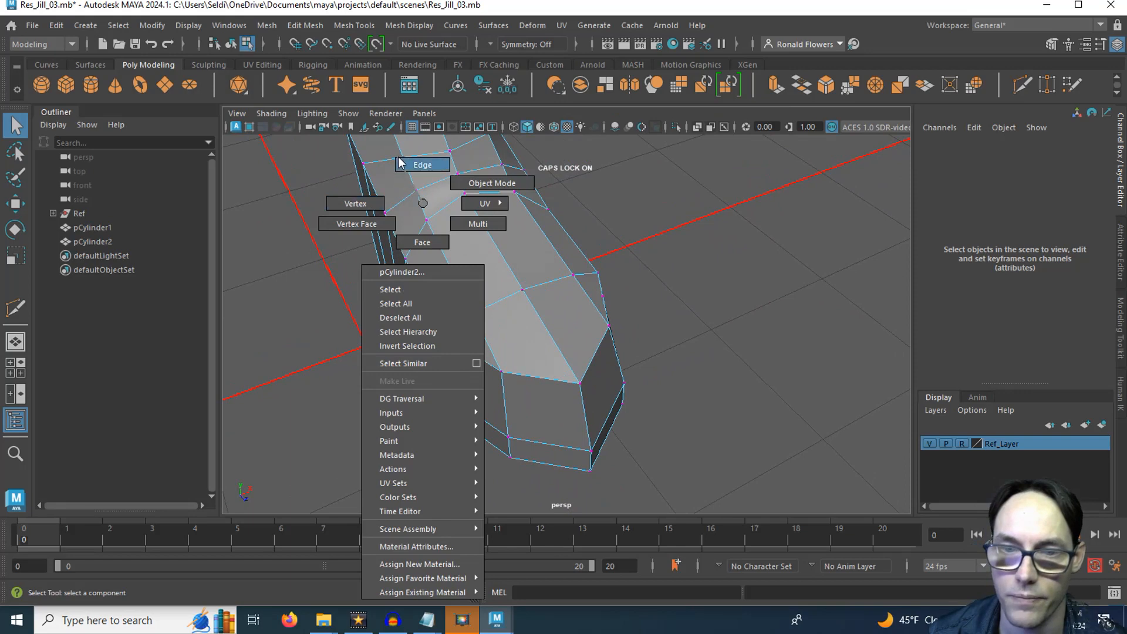
left_click(423, 165)
left_click(484, 392)
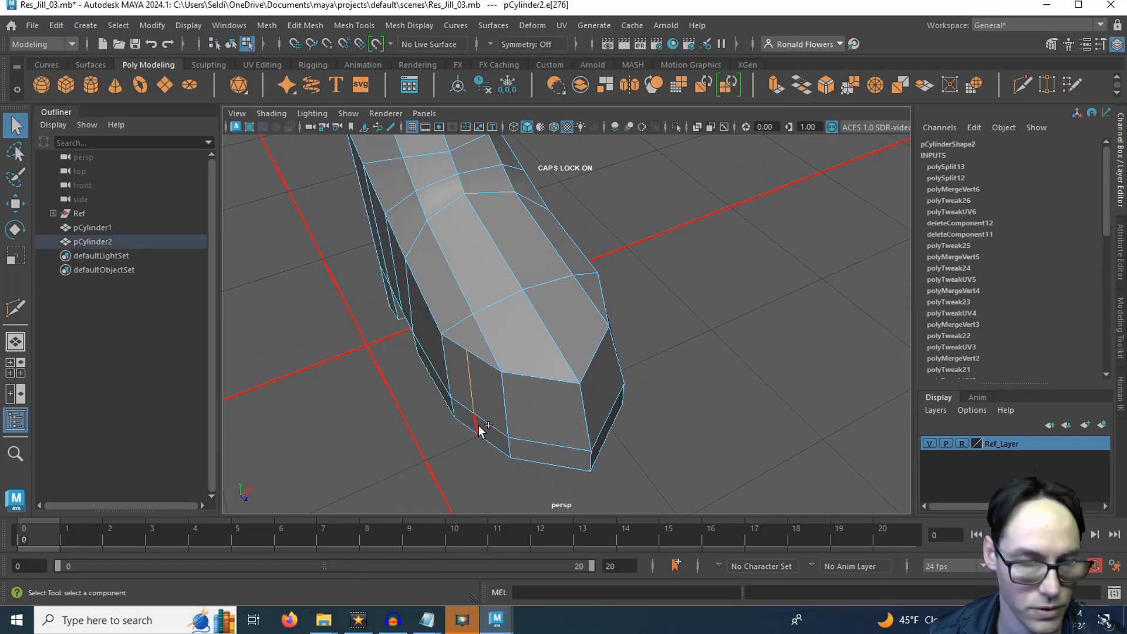
key("w")
left_click(524, 374)
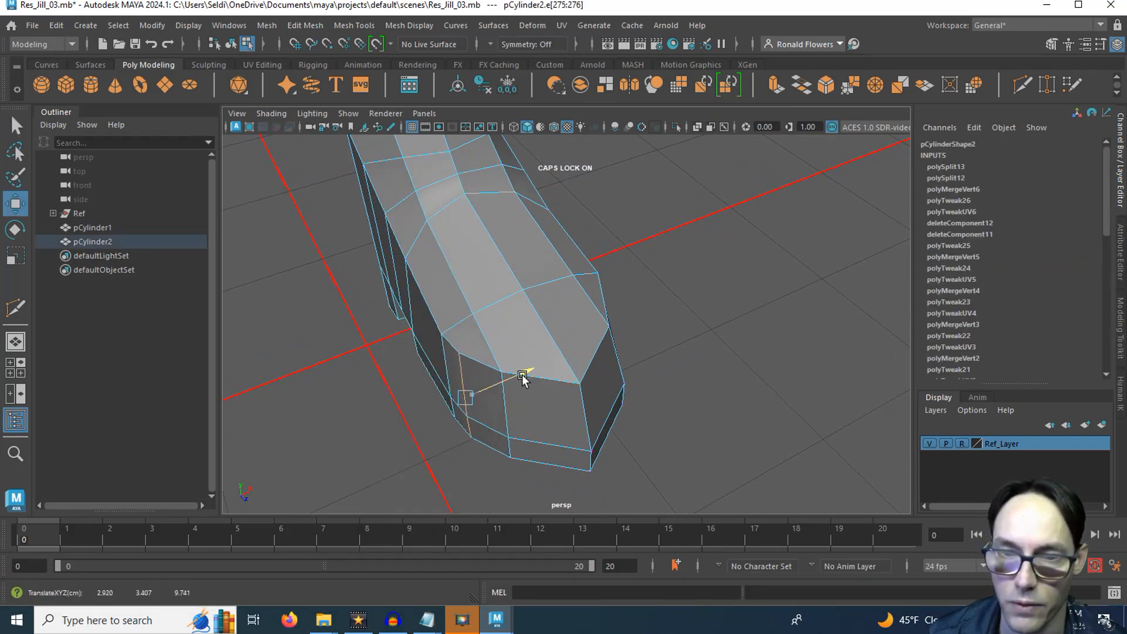
left_click_drag(497, 445, 499, 398)
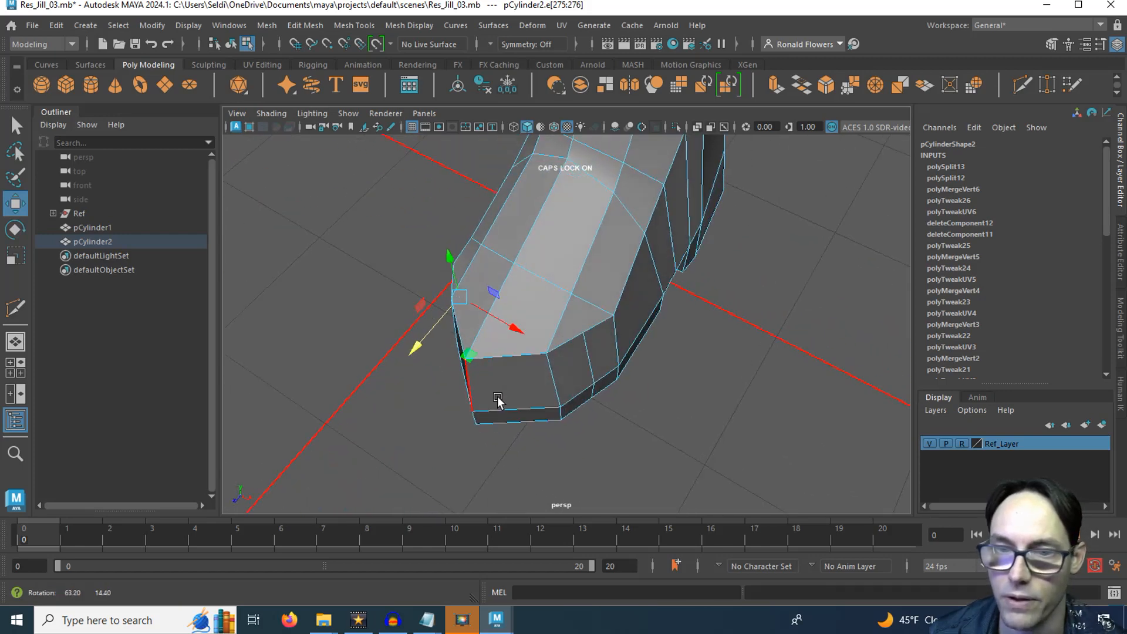
- Move the matching vertical edges on the toe's other side outward to round that corner as well
left_click(599, 382)
left_click(592, 396, "shift")
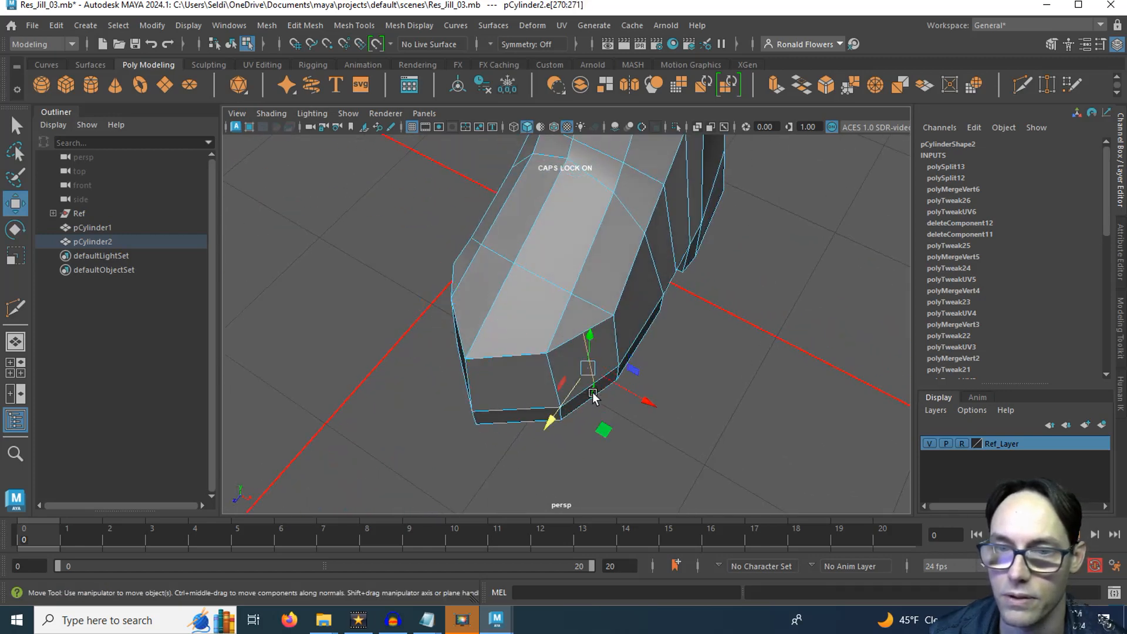
mouse_move(629, 394)
left_mouse_down()
mouse_move(545, 428)
mouse_move(629, 406)
left_mouse_up()
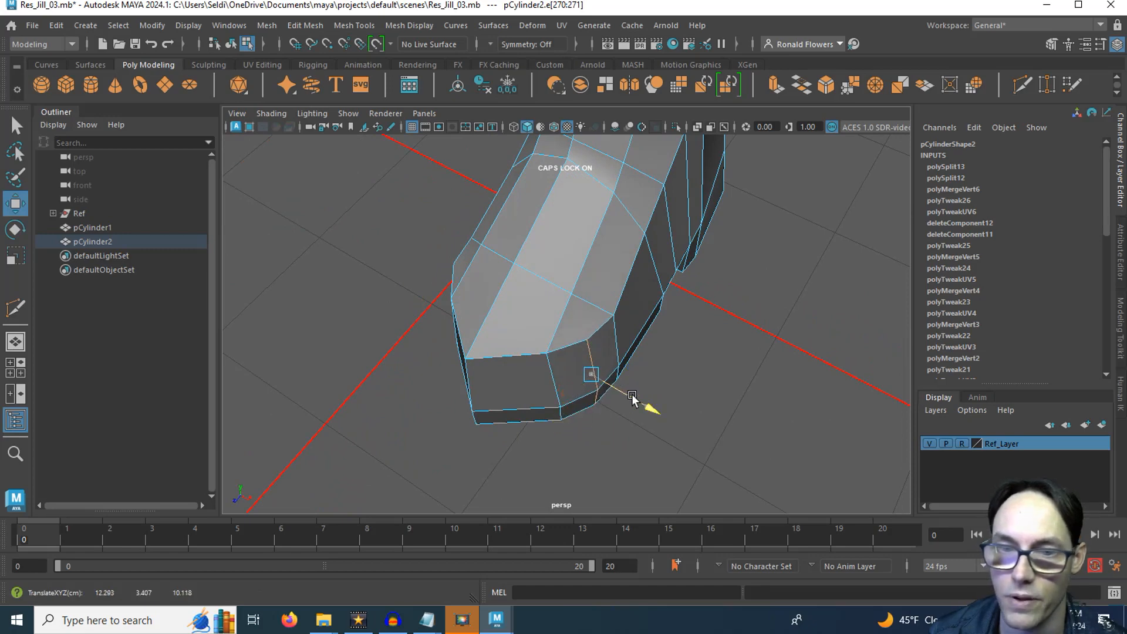
left_click_drag(435, 428, 549, 322, "alt")
left_click(607, 429)
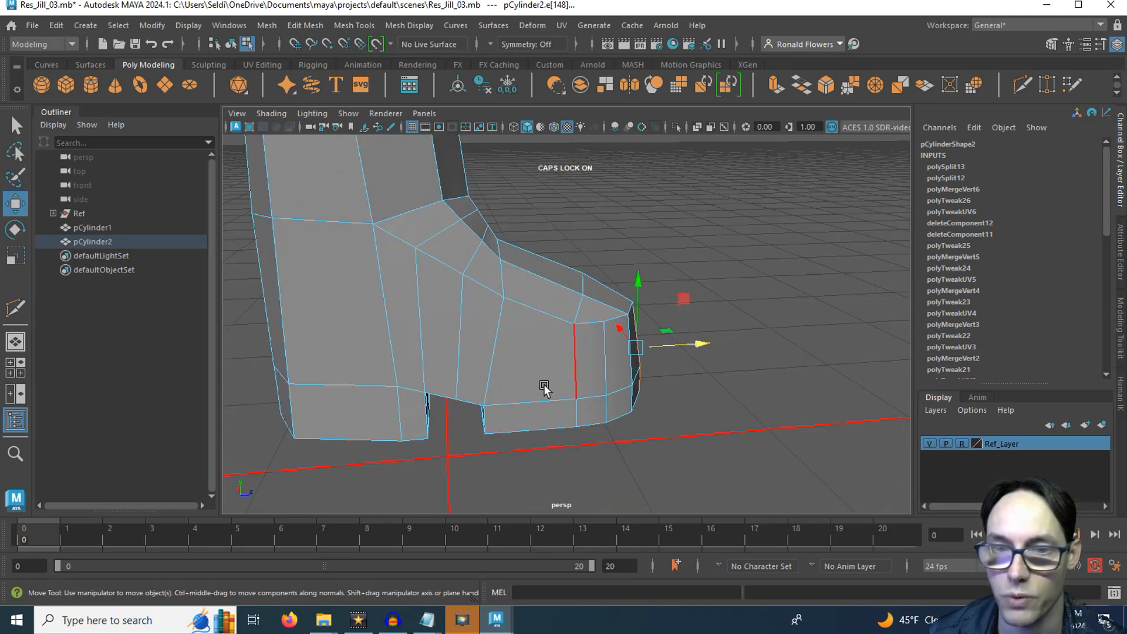
left_click_drag(544, 387, 523, 415, "alt")
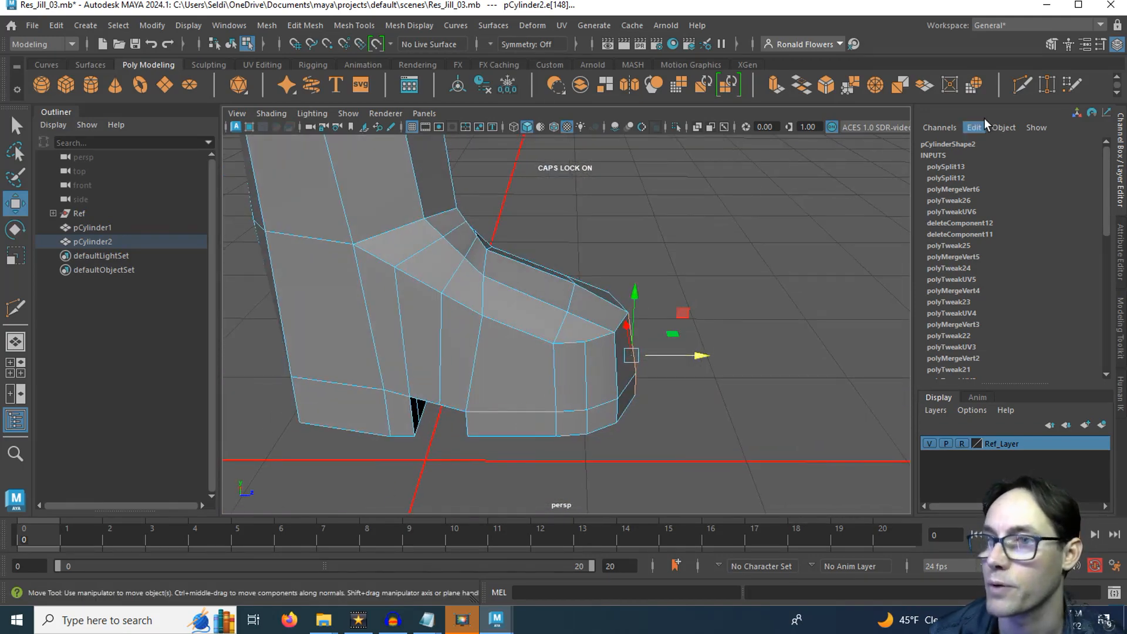
- Insert an edge loop around the forefoot with Multi-Cut, midway between the instep and the toe cap
left_click(1019, 88)
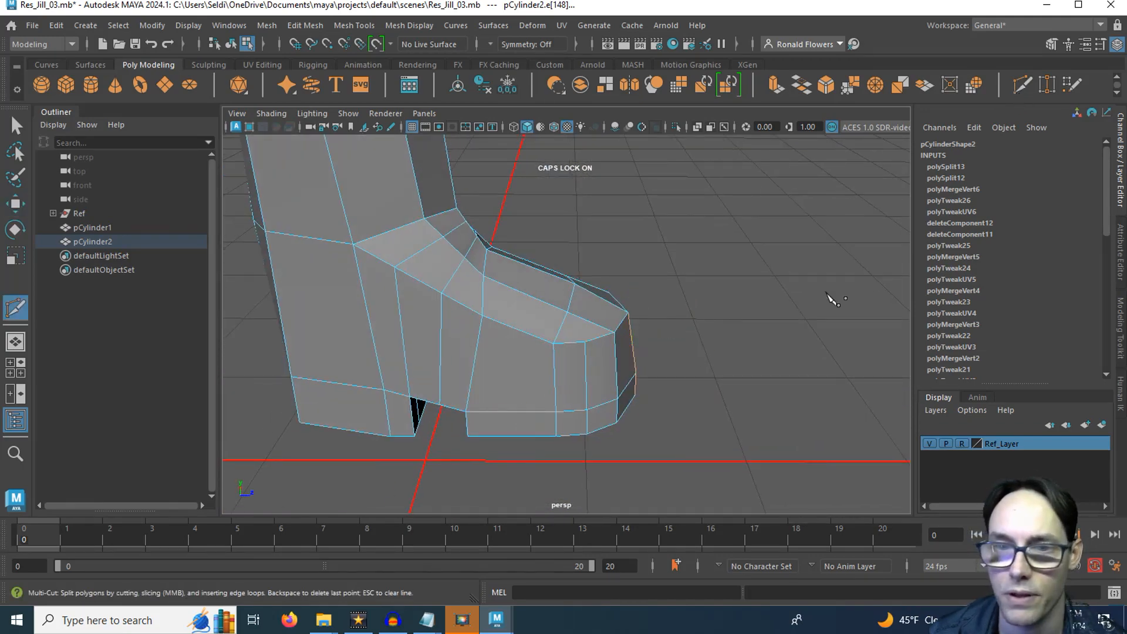
left_click(517, 332, "ctrl")
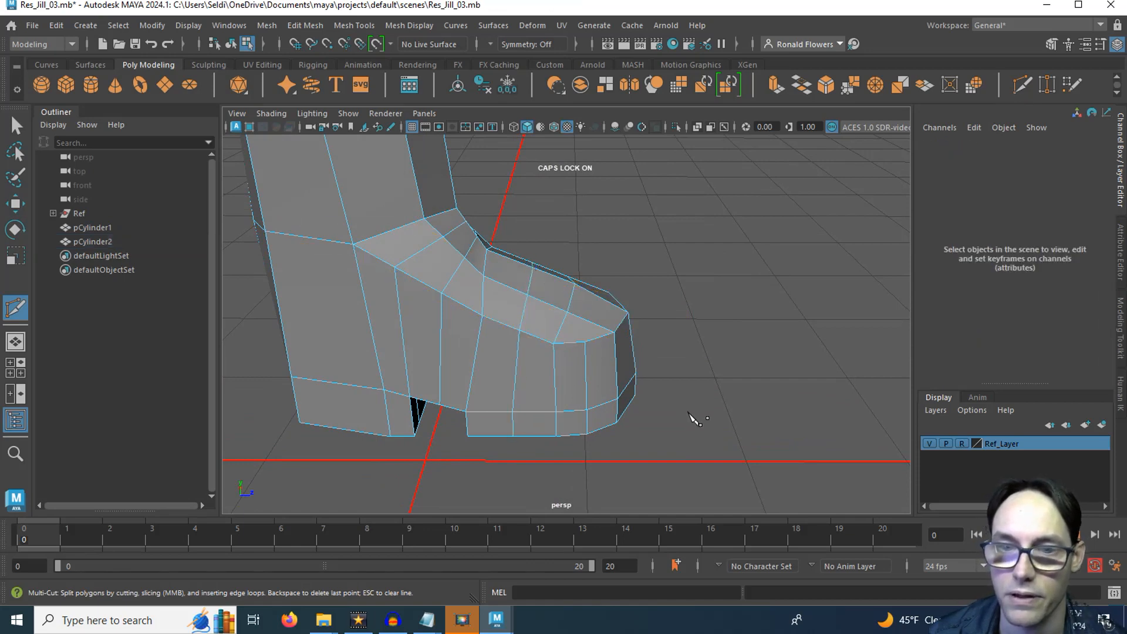
left_click_drag(723, 396, 662, 389, "alt")
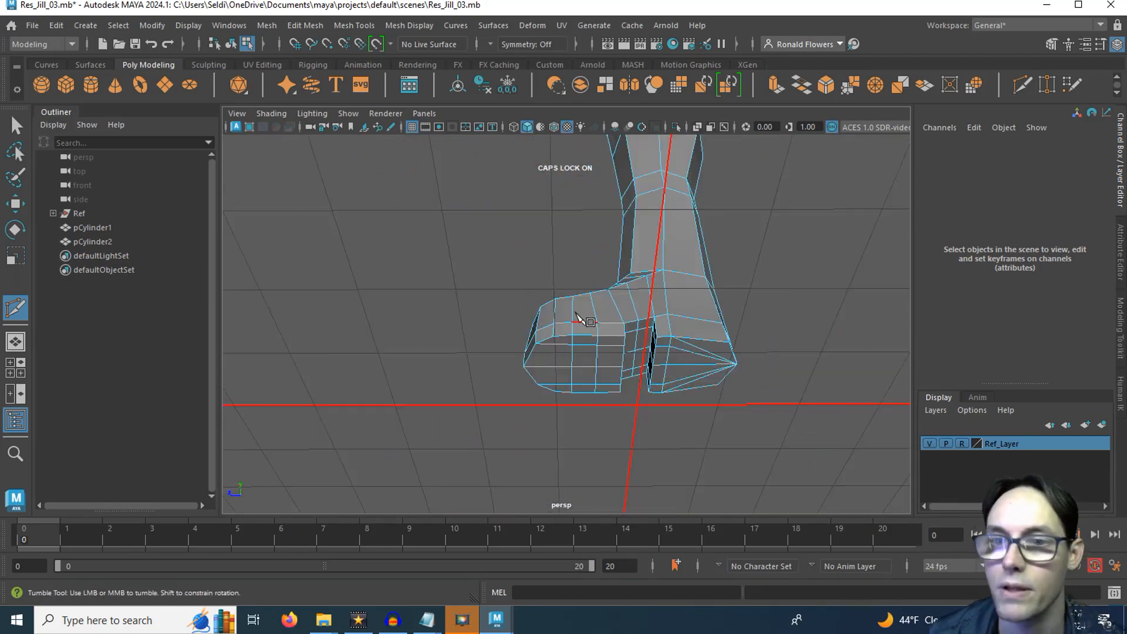
- Inspect the boot and the whole leg from several angles, up to the capped top of the thigh
left_click_drag(574, 314, 634, 315, "alt")
middle_click_drag(634, 315, 617, 381, "alt")
left_click_drag(617, 381, 656, 344, "alt")
right_click_drag(656, 344, 672, 369, "alt")
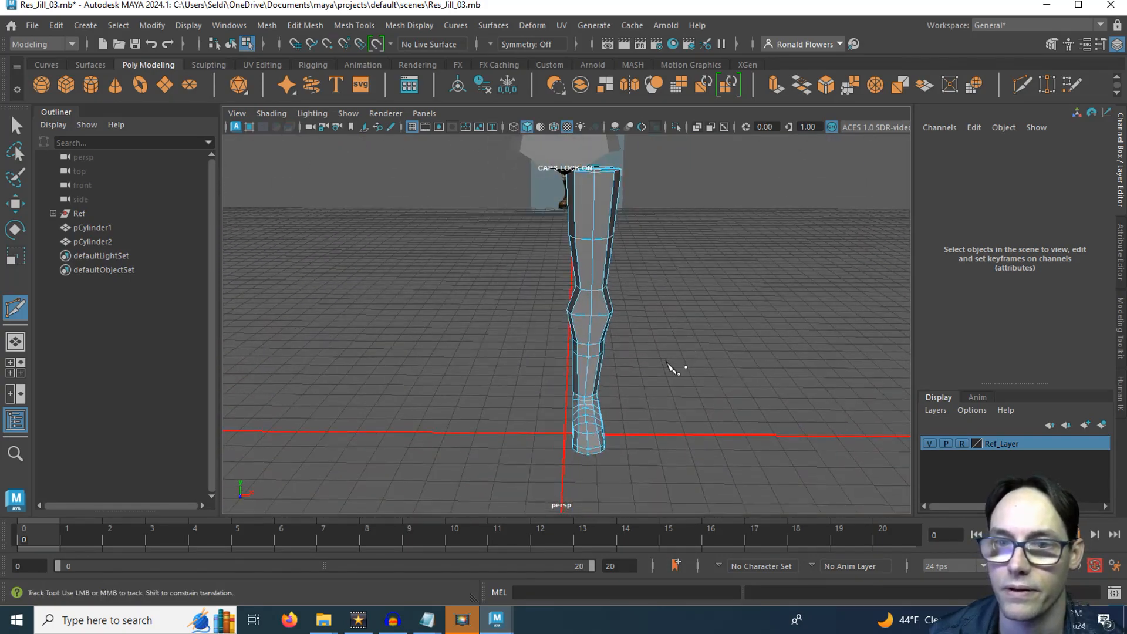
mouse_move(671, 370)
left_mouse_down("alt")
mouse_move(433, 358)
mouse_move(448, 370)
mouse_move(675, 352)
left_mouse_up("alt")
key("q")
scroll(692, 296, "up", 5)
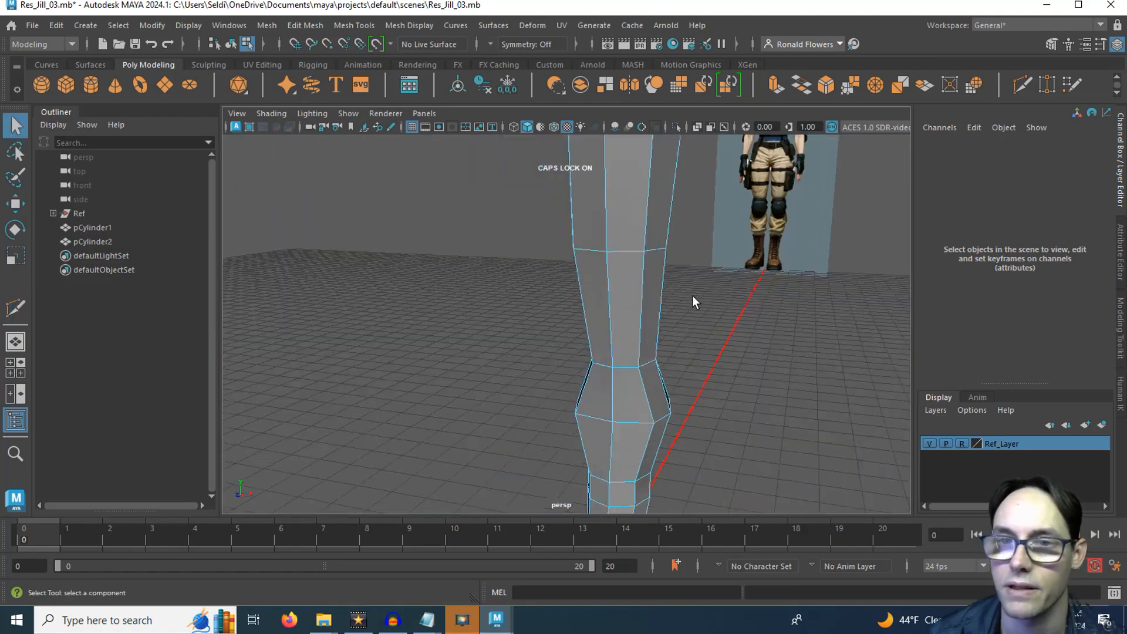
left_click_drag(681, 267, 643, 382, "alt")
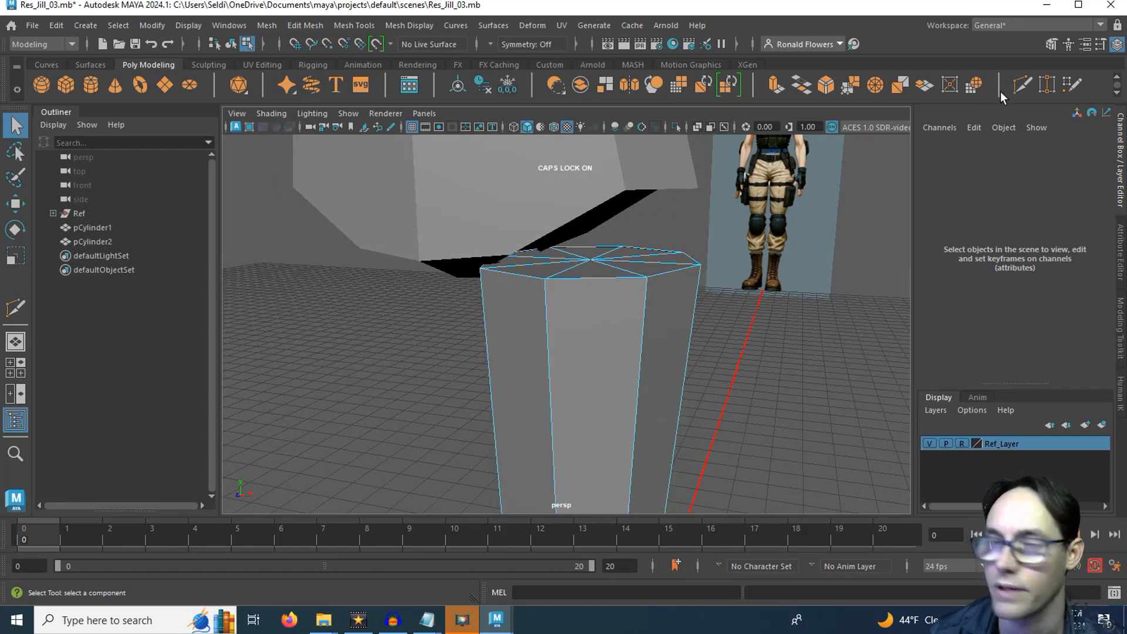
- Insert a horizontal edge loop around the thigh just below its top rim with Multi-Cut
left_click(1020, 87)
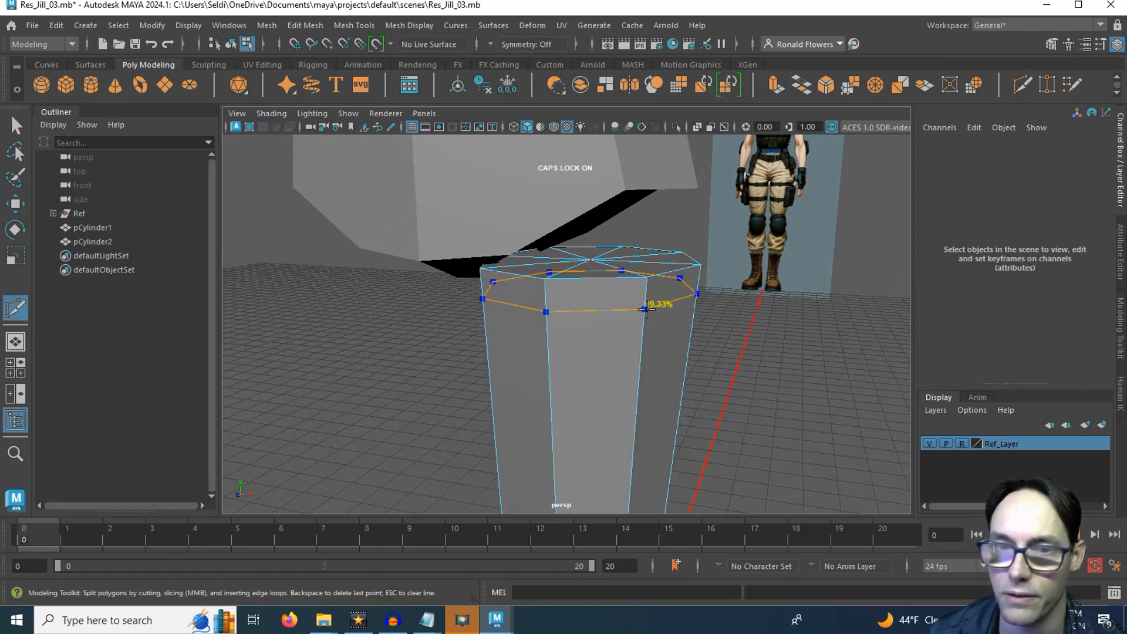
left_click(647, 309, "ctrl")
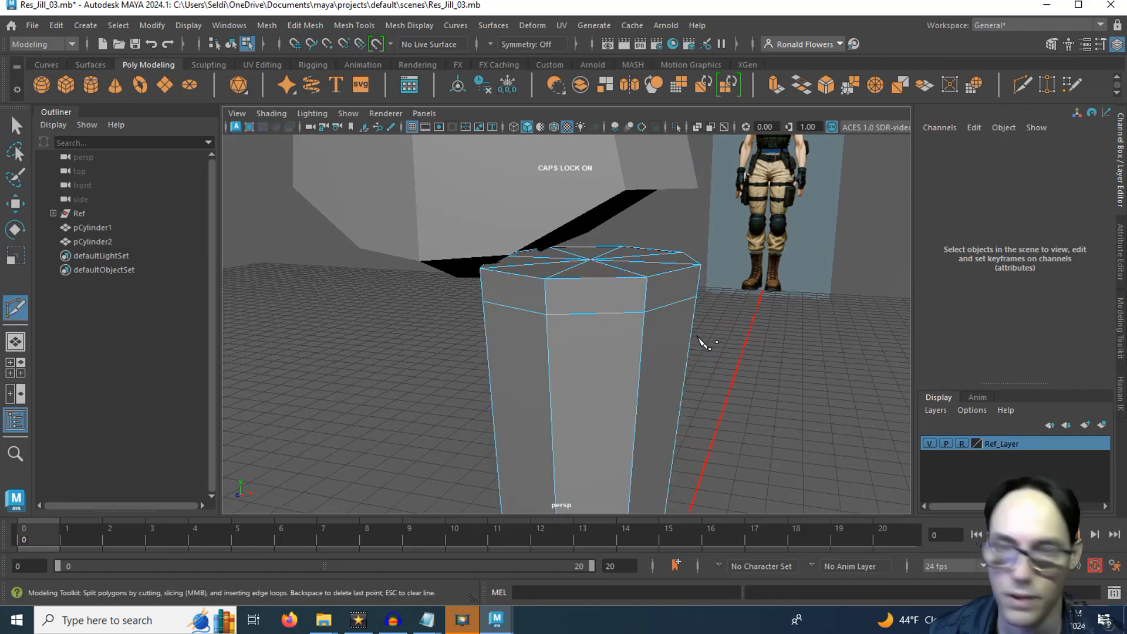
key("q")
scroll(742, 296, "up", 3)
left_click_drag(742, 296, 679, 295, "alt")
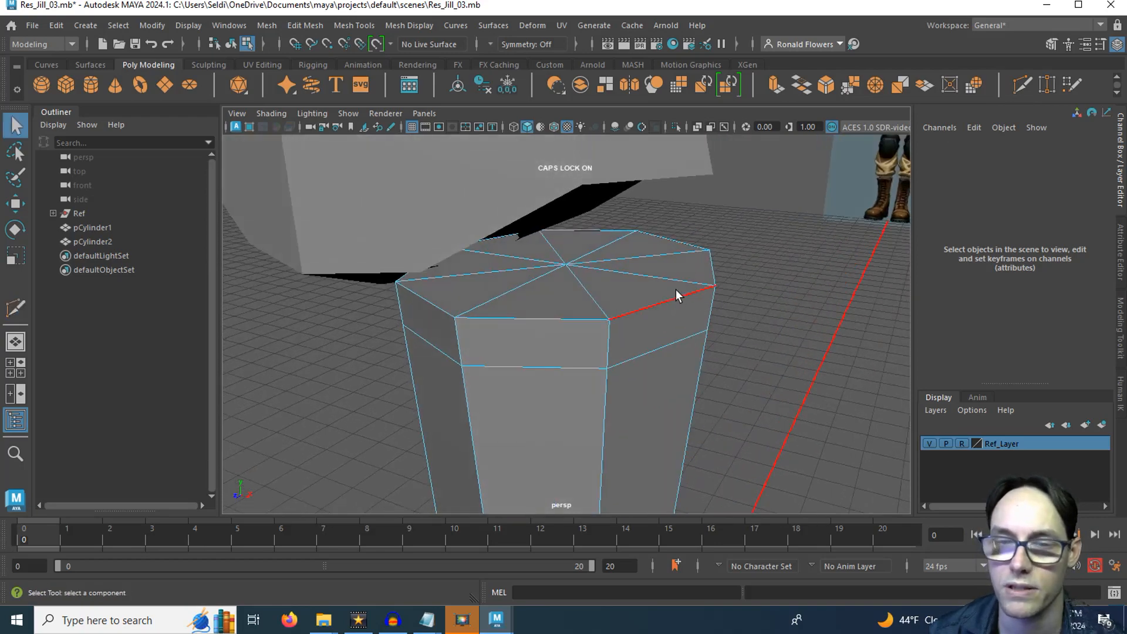
- Delete all the triangular cap faces on top of the thigh to leave it open
left_click_drag(611, 272, 558, 245, "alt")
right_click(584, 228)
left_click(583, 230)
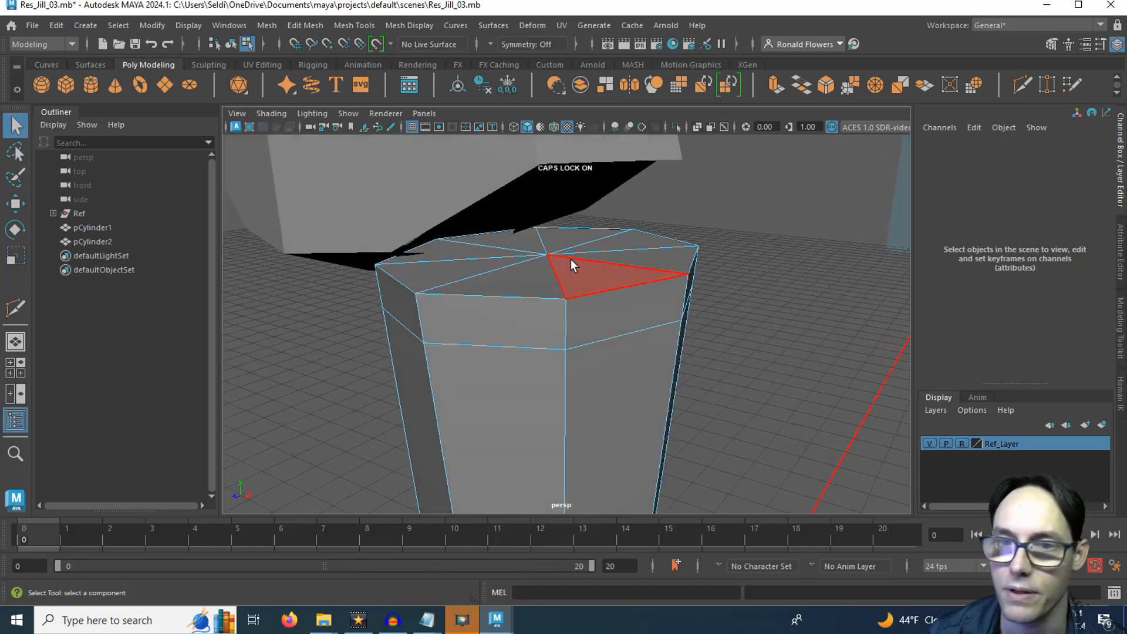
mouse_move(586, 272)
left_mouse_down()
mouse_move(607, 244)
mouse_move(552, 239)
mouse_move(503, 262)
mouse_move(611, 283)
left_mouse_up()
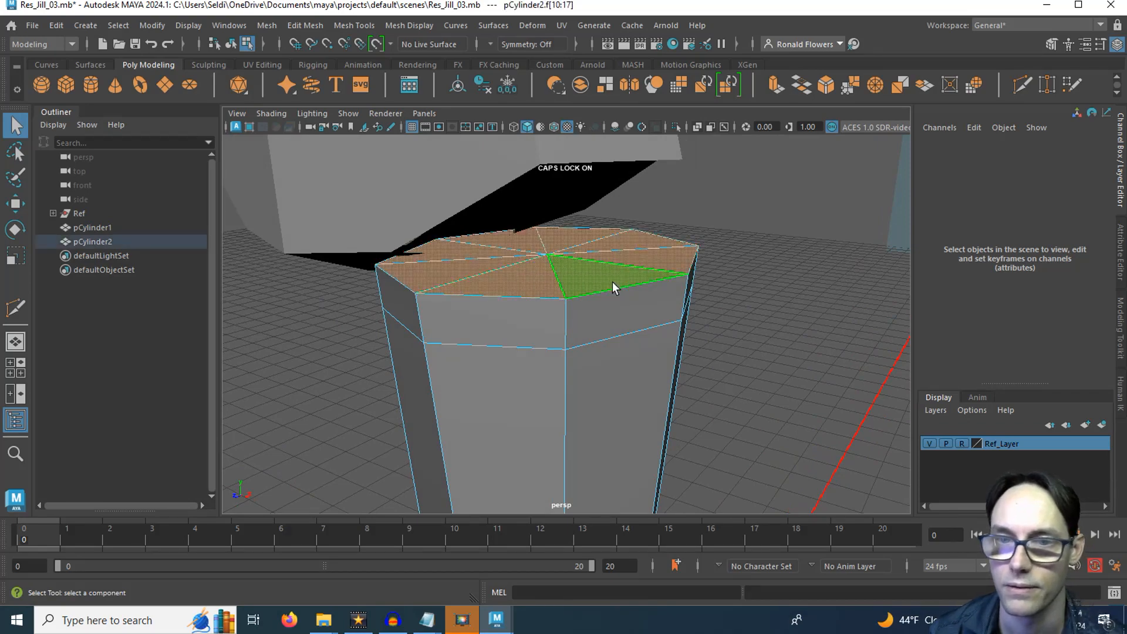
key("Delete")
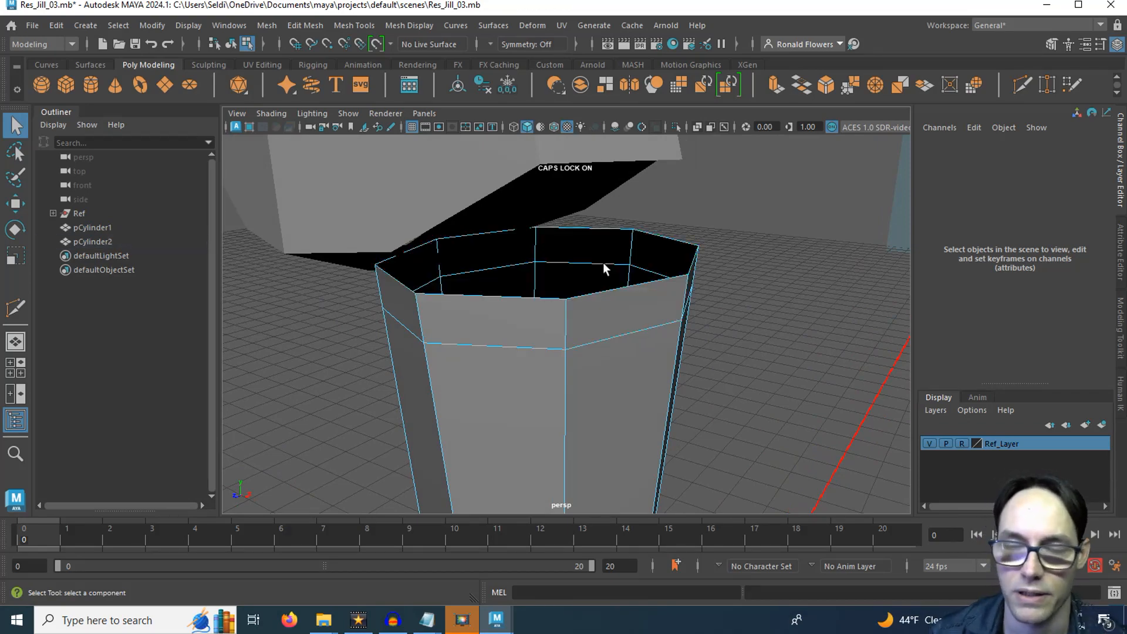
left_click_drag(590, 263, 467, 143, "alt")
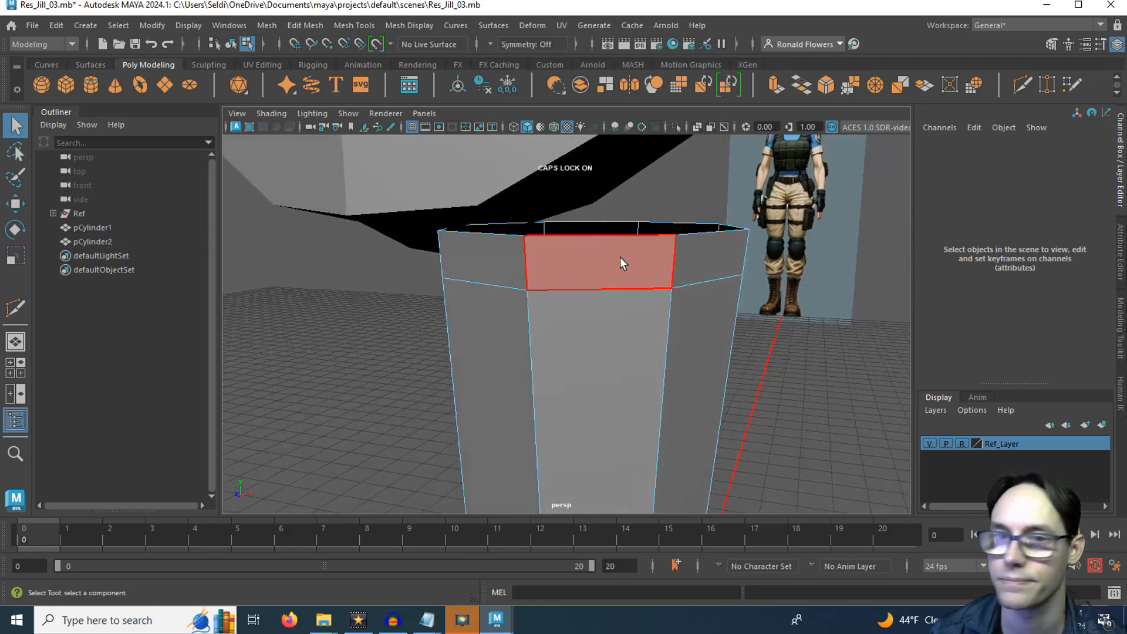
- Select the vertices of the thigh's two uppermost rings and move them slightly down, away from the hips
right_click_drag(623, 258, 547, 201)
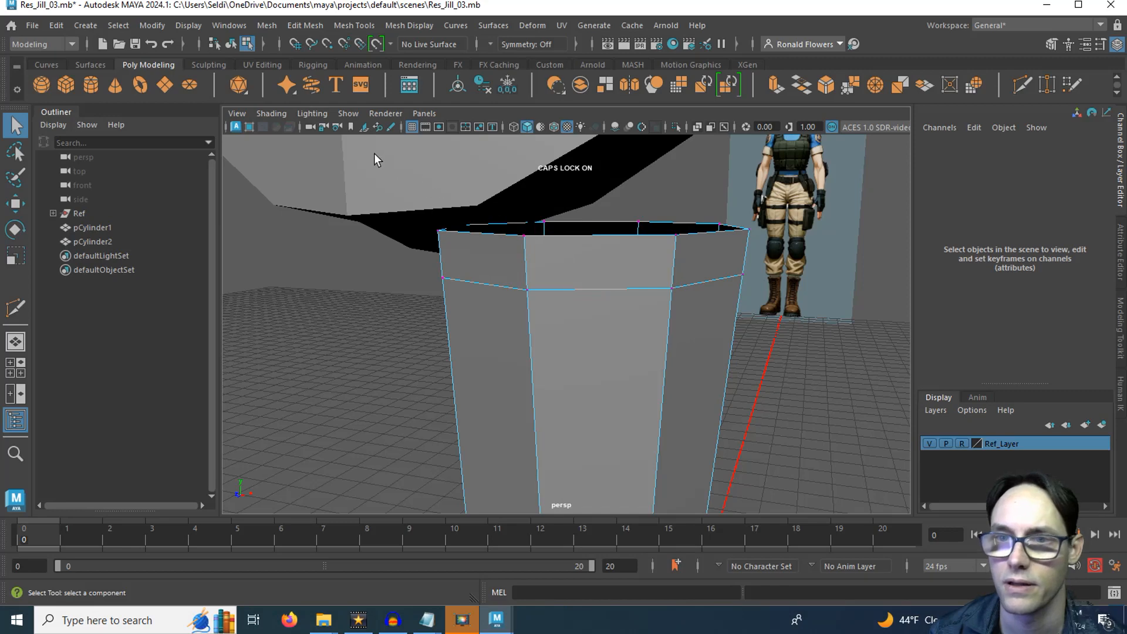
left_click_drag(375, 153, 838, 327)
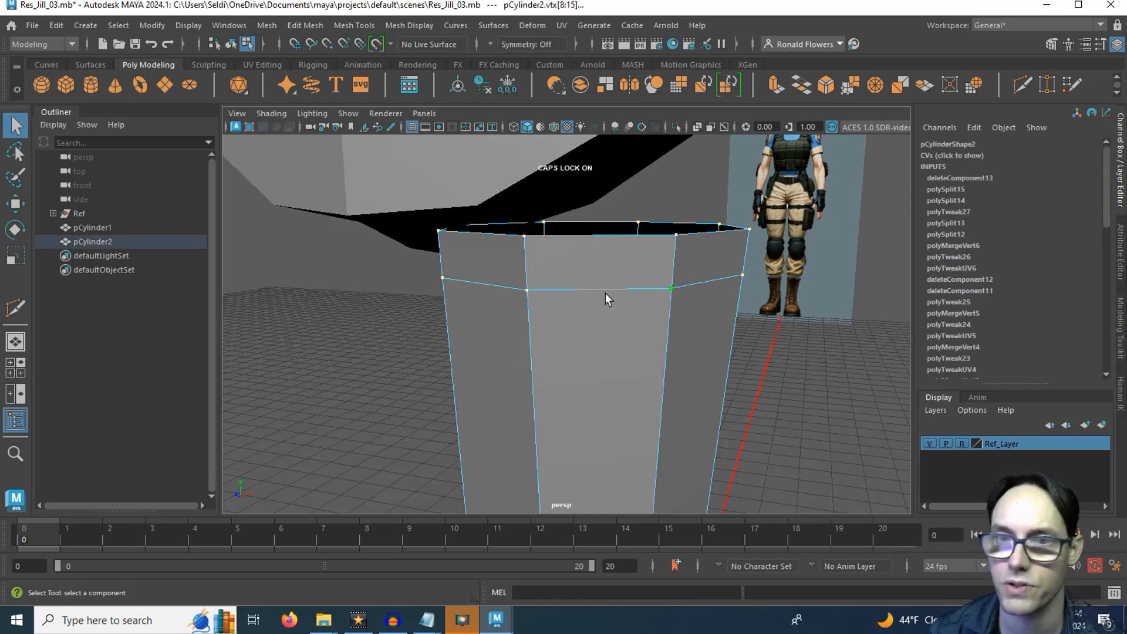
key("w")
left_click_drag(594, 175, 599, 212)
left_click_drag(697, 269, 657, 264, "alt")
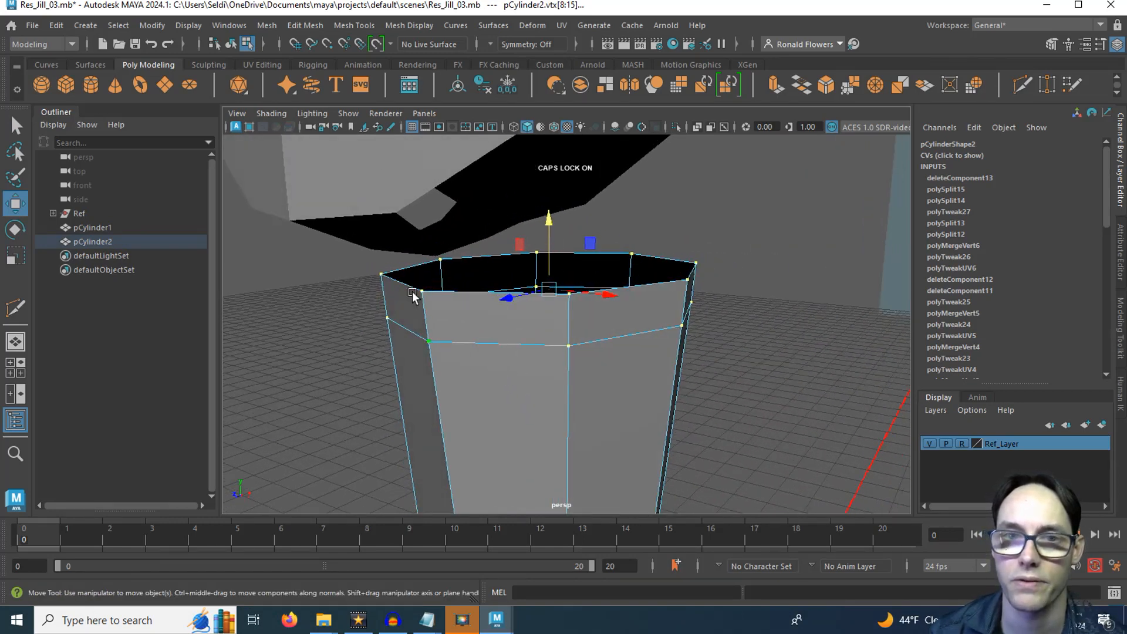
- Return to object mode, select both the hip/torso mesh and the leg mesh, and delete their construction history
right_click_drag(365, 173, 405, 162)
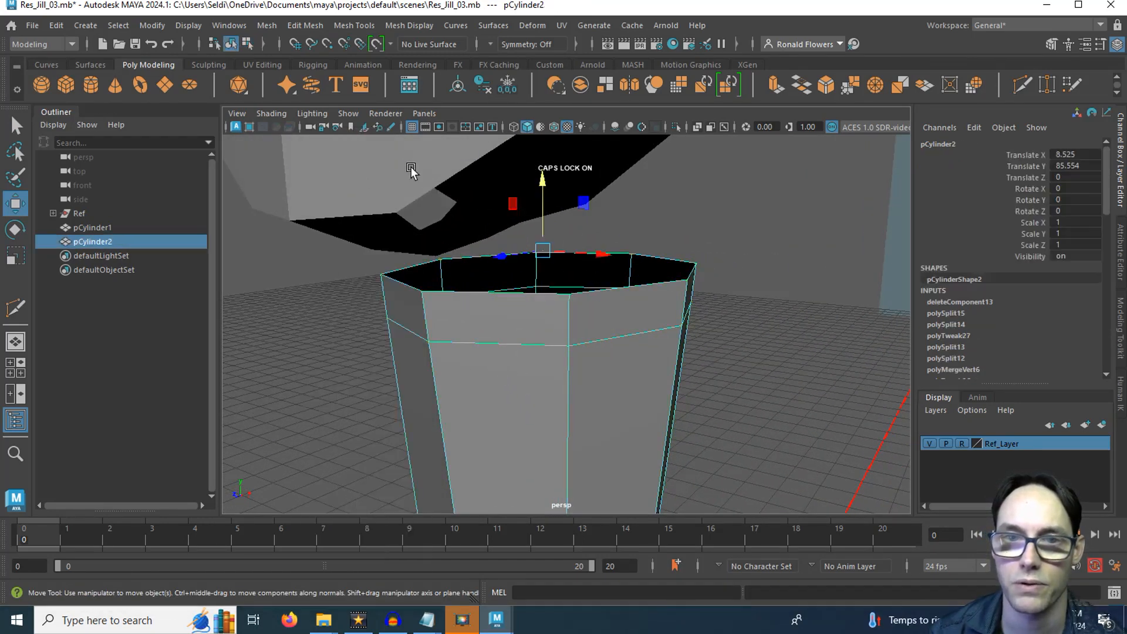
left_click(363, 174)
left_click(482, 302, "shift")
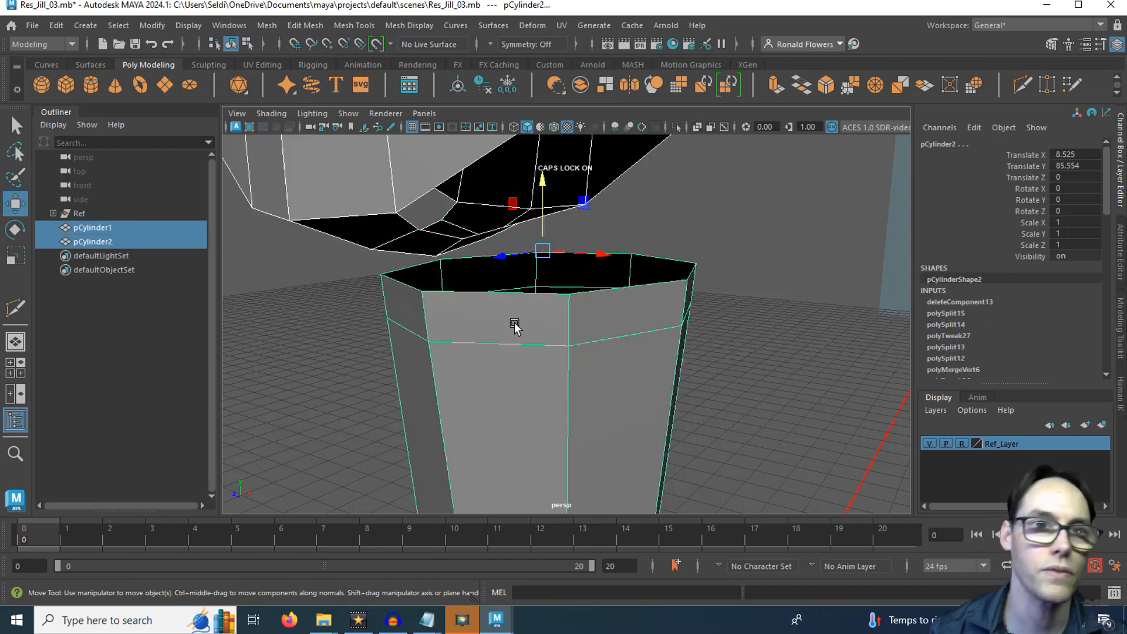
left_click(57, 29)
mouse_move(139, 196)
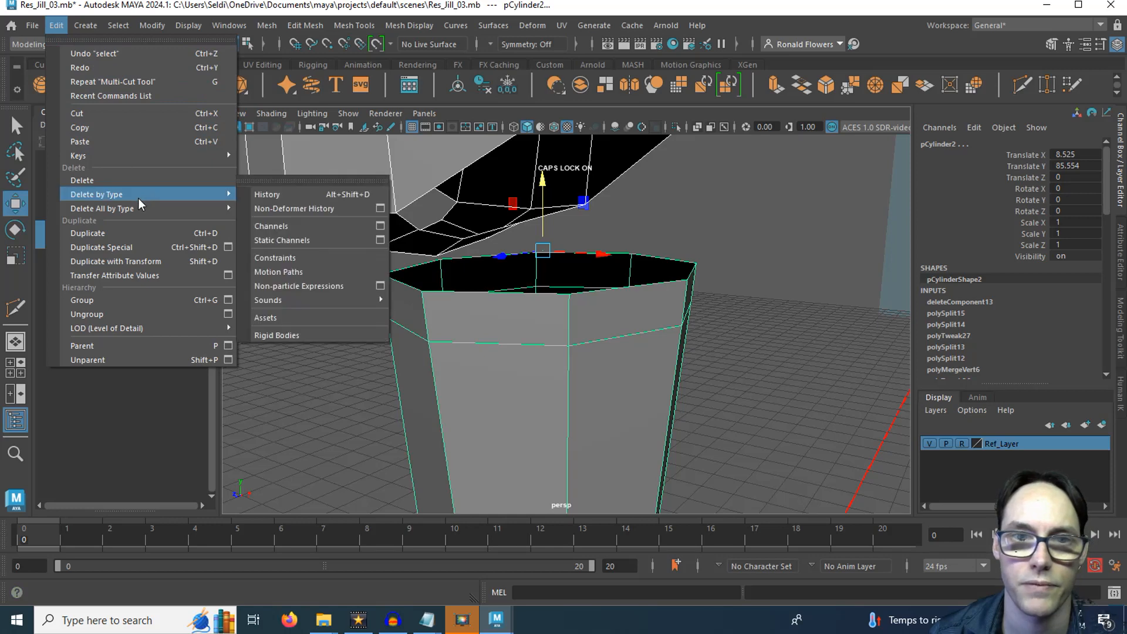
left_click(283, 200)
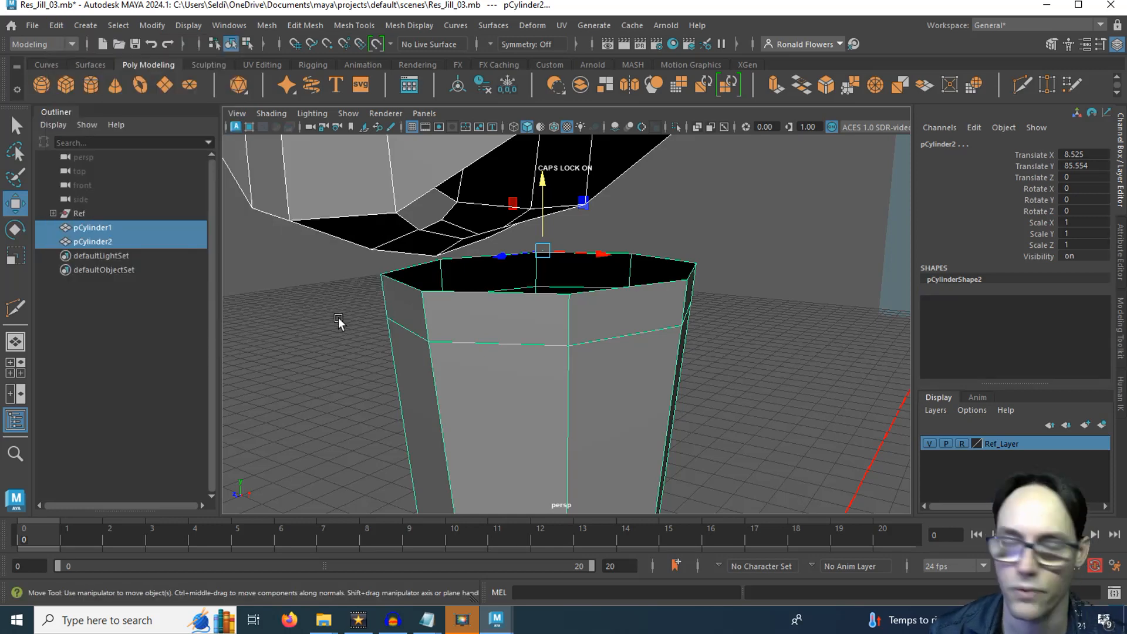
- Save the scene and combine the selected hip/torso and leg meshes into a single object
key("ctrl+s")
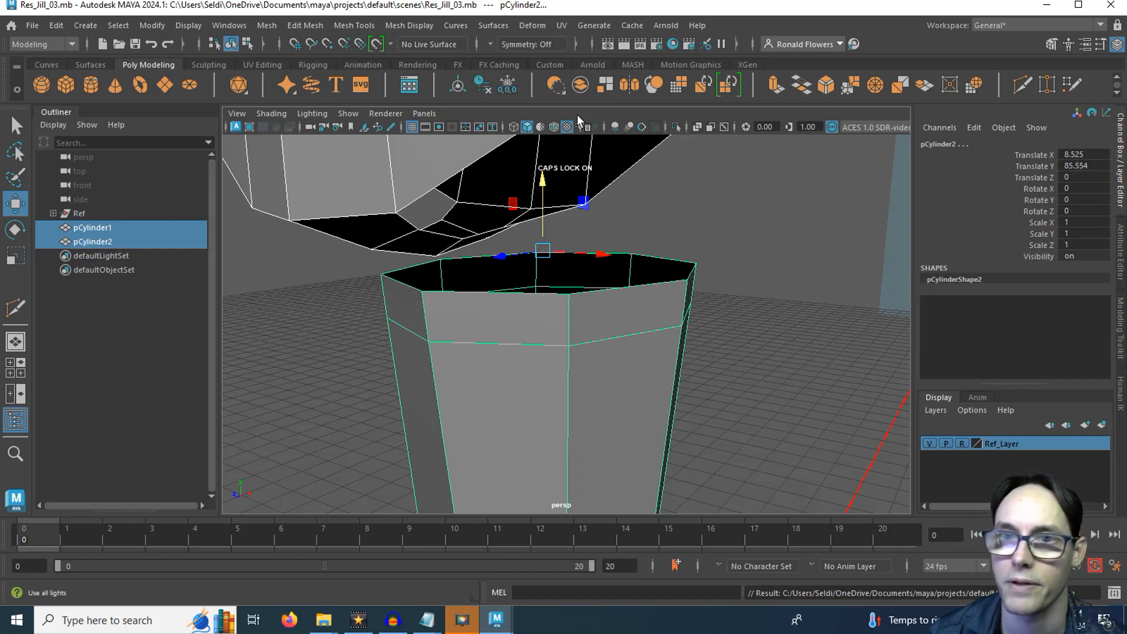
left_click(581, 85)
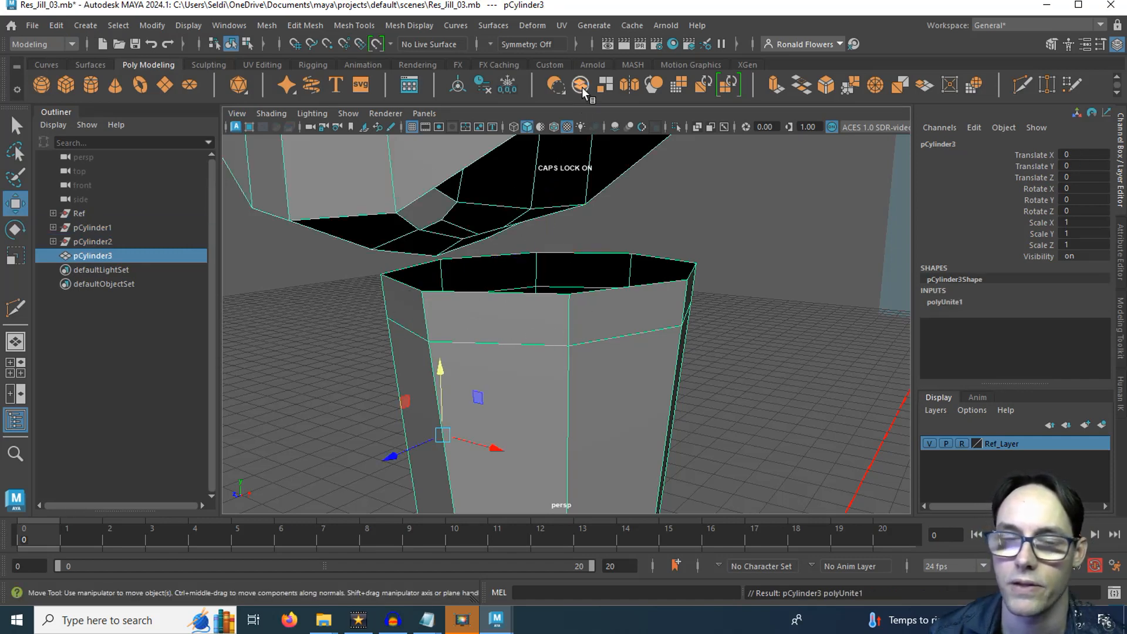
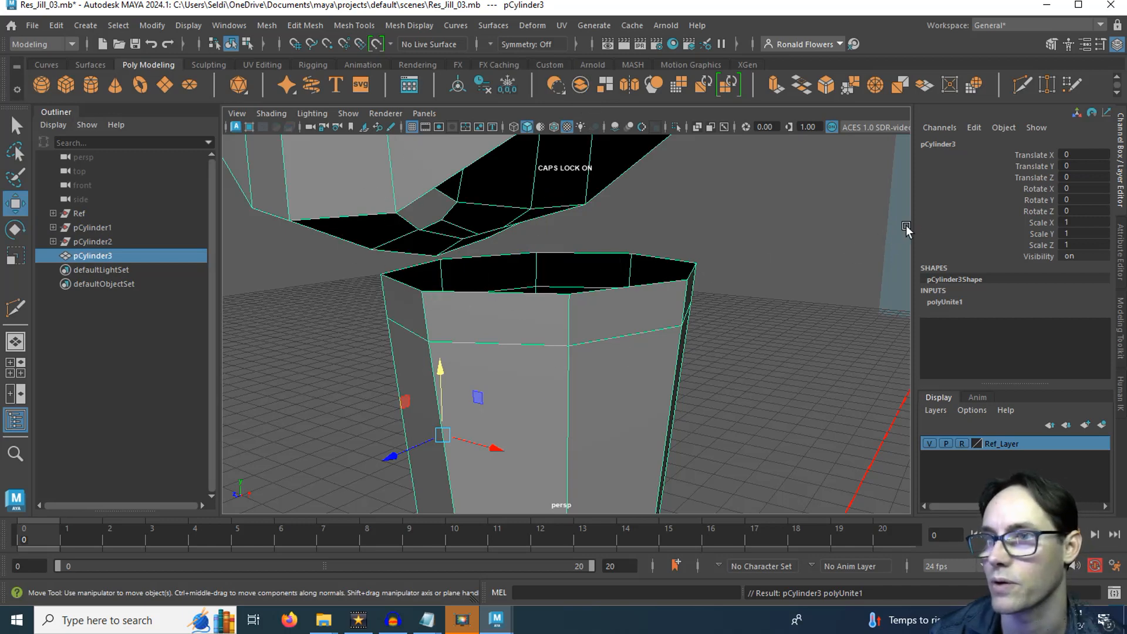
- Weld the thigh rim's inner vertices onto the neighbouring crotch vertices of the hip opening with Target Weld
left_click(1048, 85)
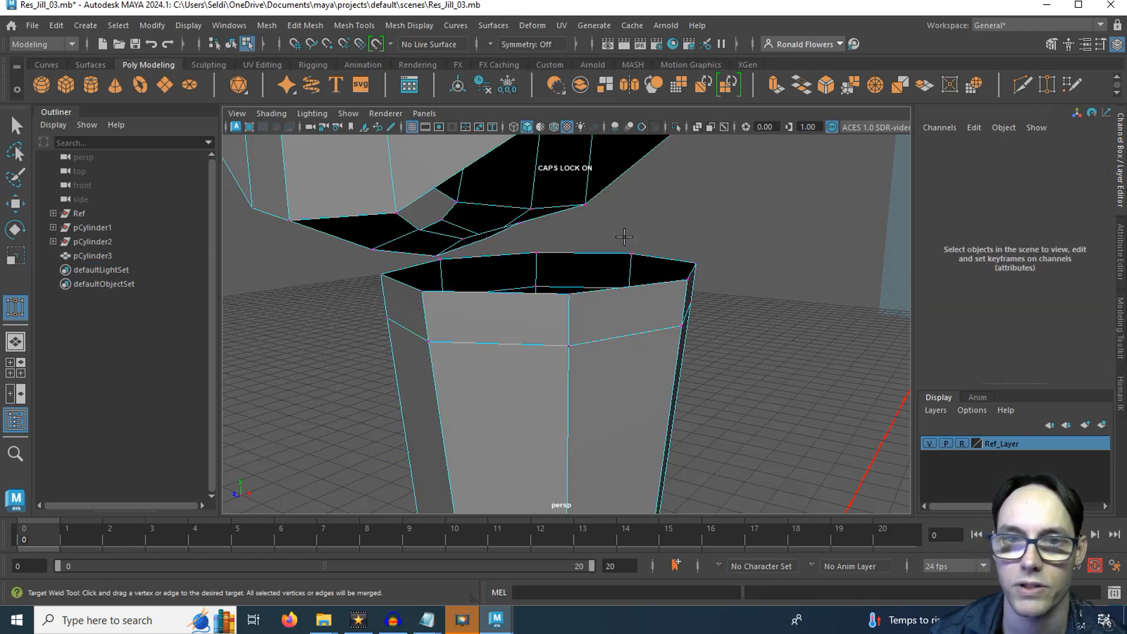
left_click_drag(581, 249, 410, 333, "alt")
mouse_move(411, 333)
right_mouse_down("alt")
mouse_move(421, 337)
mouse_move(412, 355)
right_mouse_up("alt")
left_click_drag(411, 355, 410, 352, "alt")
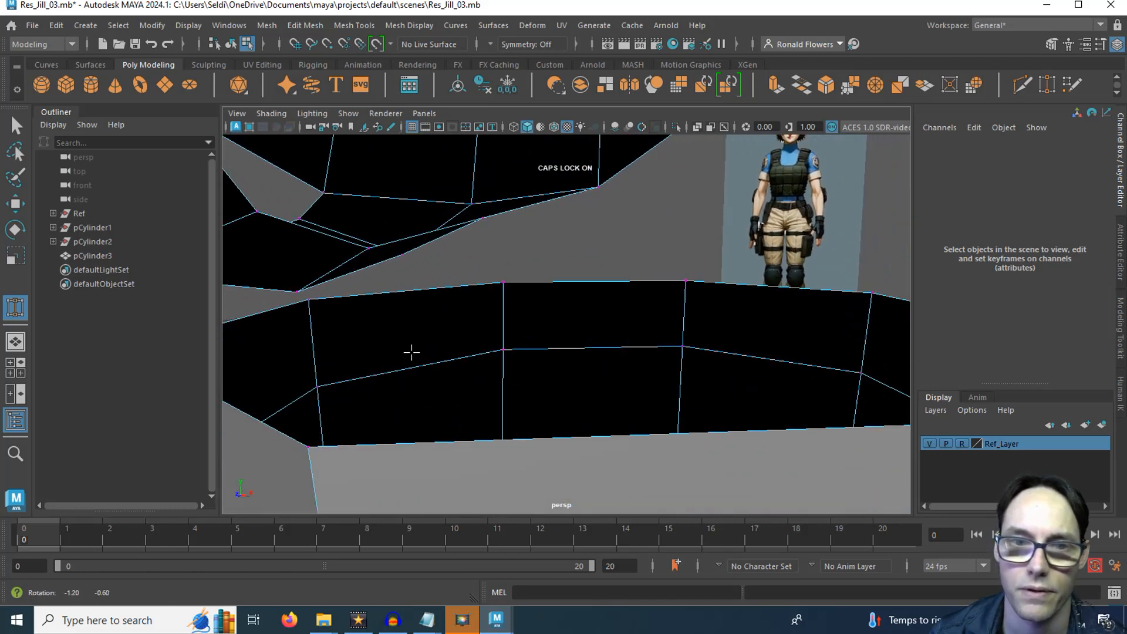
left_click_drag(340, 297, 368, 249)
mouse_move(437, 294)
left_mouse_down("alt")
mouse_move(438, 304)
mouse_move(499, 300)
mouse_move(453, 300)
mouse_move(481, 290)
mouse_move(451, 300)
left_mouse_up("alt")
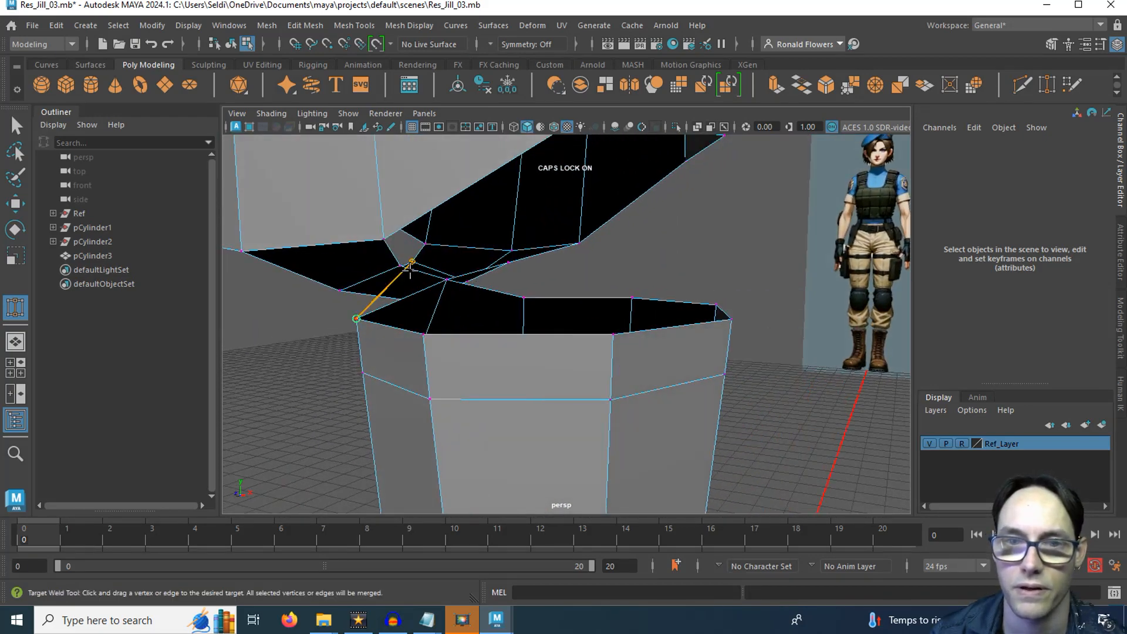
left_click_drag(410, 269, 400, 270)
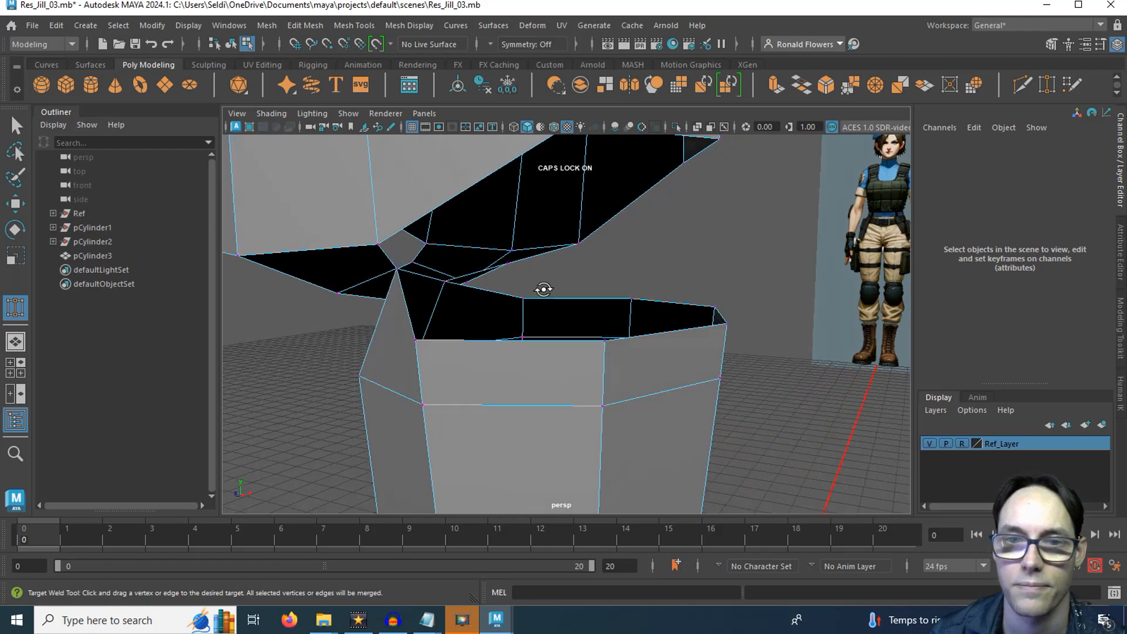
- Target-weld the thigh rim's back and outer vertices to the hip opening, undoing and redoing the outer front weld
left_click_drag(528, 292, 459, 267, "alt")
left_click_drag(460, 267, 521, 259, "alt")
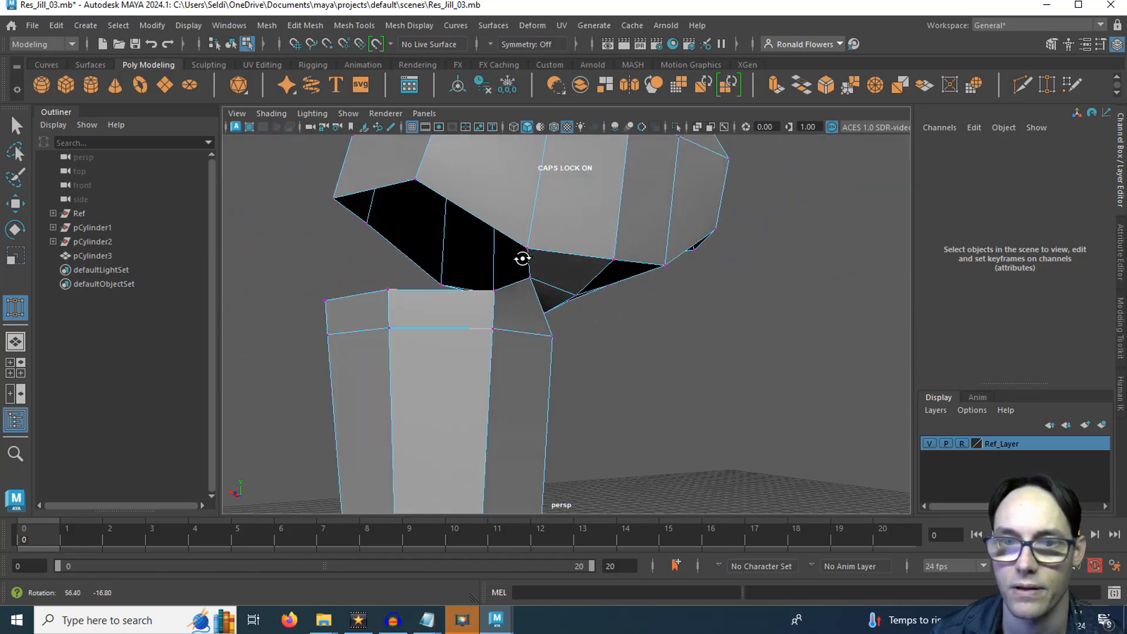
left_click_drag(487, 301, 474, 352)
scroll(503, 353, "down", 4)
left_click_drag(428, 417, 710, 264)
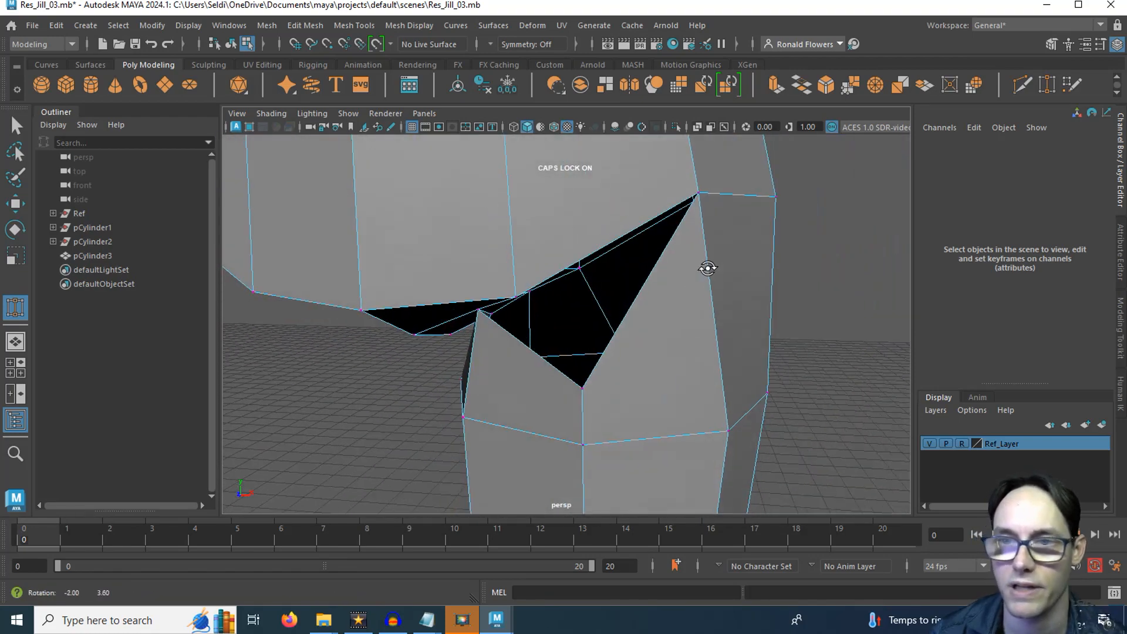
key("ctrl+z")
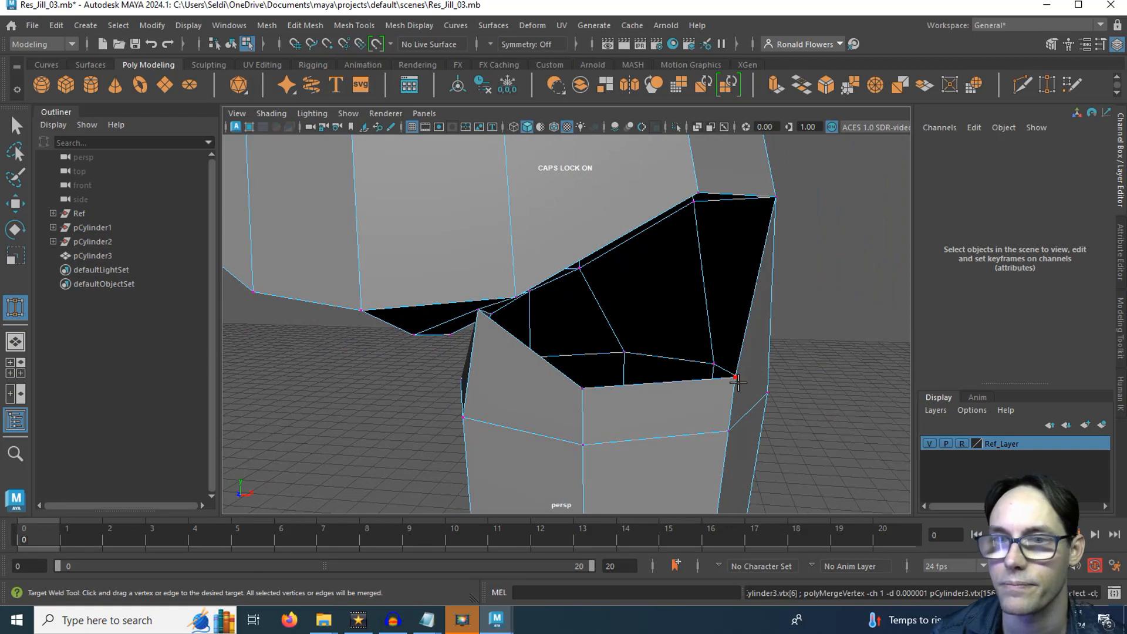
left_click_drag(736, 380, 686, 216)
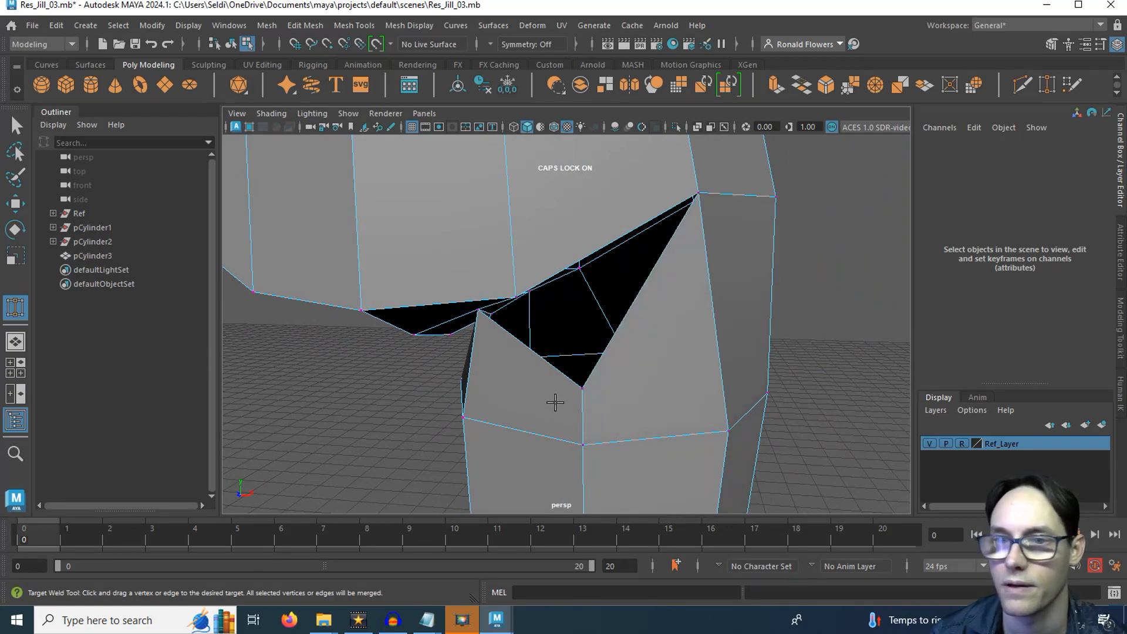
- Weld the remaining front rim vertex of the thigh to the hip edge, closing the gap, and leave Target Weld
left_click_drag(555, 402, 638, 377, "alt")
middle_click_drag(673, 314, 583, 347, "alt")
right_click_drag(604, 310, 606, 324, "alt")
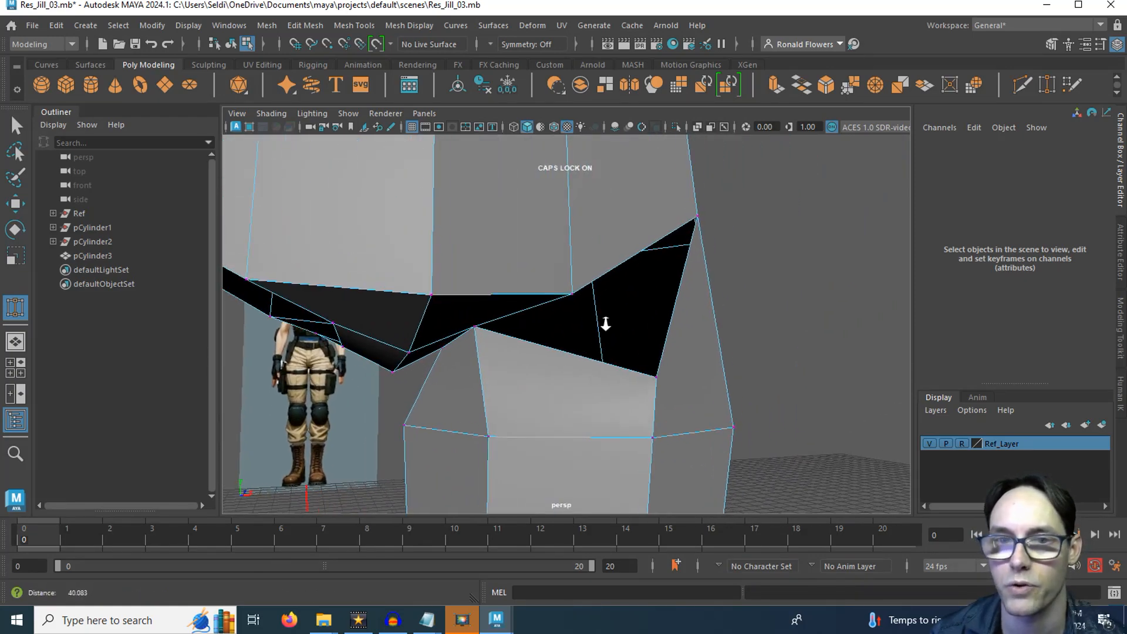
left_click_drag(605, 333, 475, 231, "alt")
scroll(611, 337, "down", 5)
mouse_move(579, 340)
left_mouse_down("alt")
mouse_move(511, 365)
mouse_move(322, 352)
mouse_move(542, 369)
mouse_move(574, 343)
left_mouse_up("alt")
key("q")
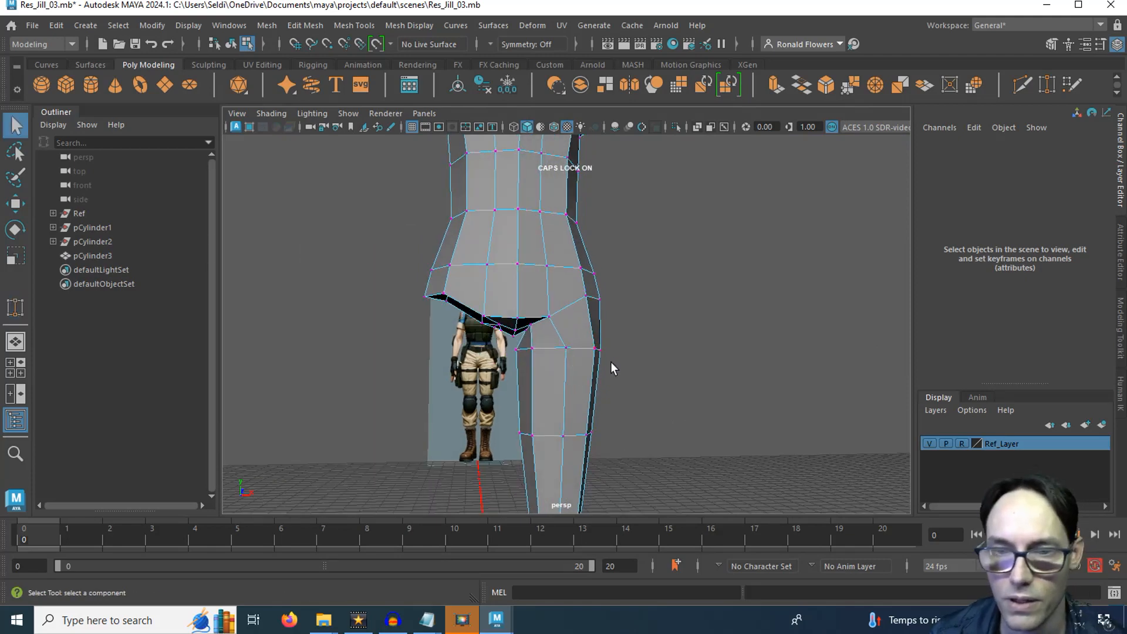
- In the front view, select all the boot's vertices and move them slightly outward, away from the body's centre line
scroll(611, 362, "down", 5)
middle_click_drag(608, 368, 572, 312, "alt")
scroll(572, 334, "up", 3)
key("space")
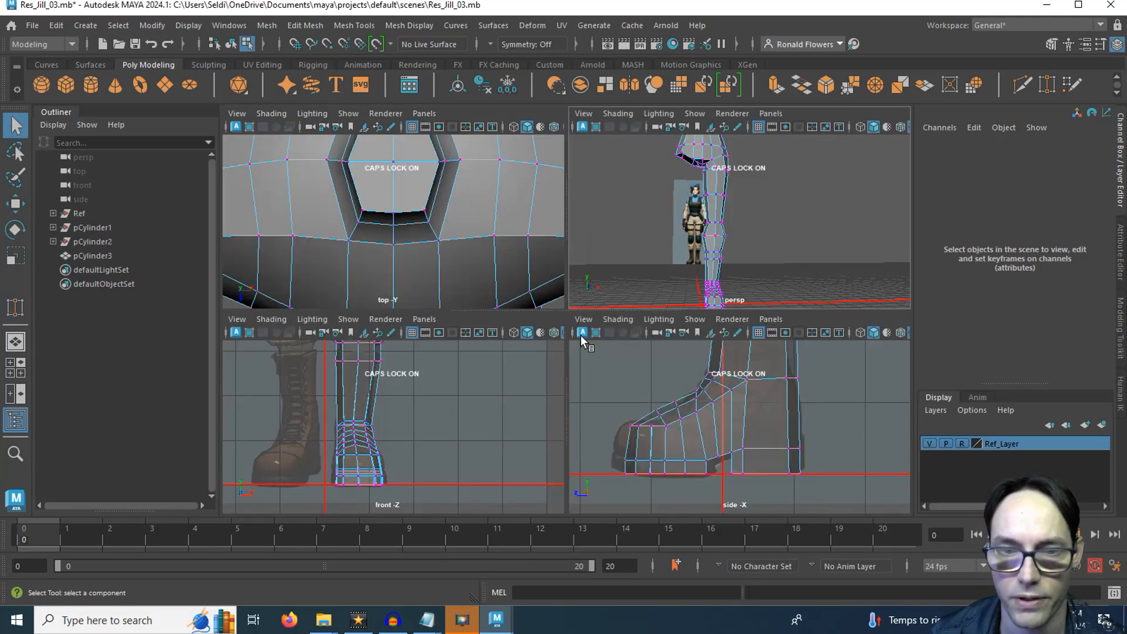
key("space")
scroll(486, 319, "up", 2)
middle_click_drag(486, 286, 417, 355, "alt")
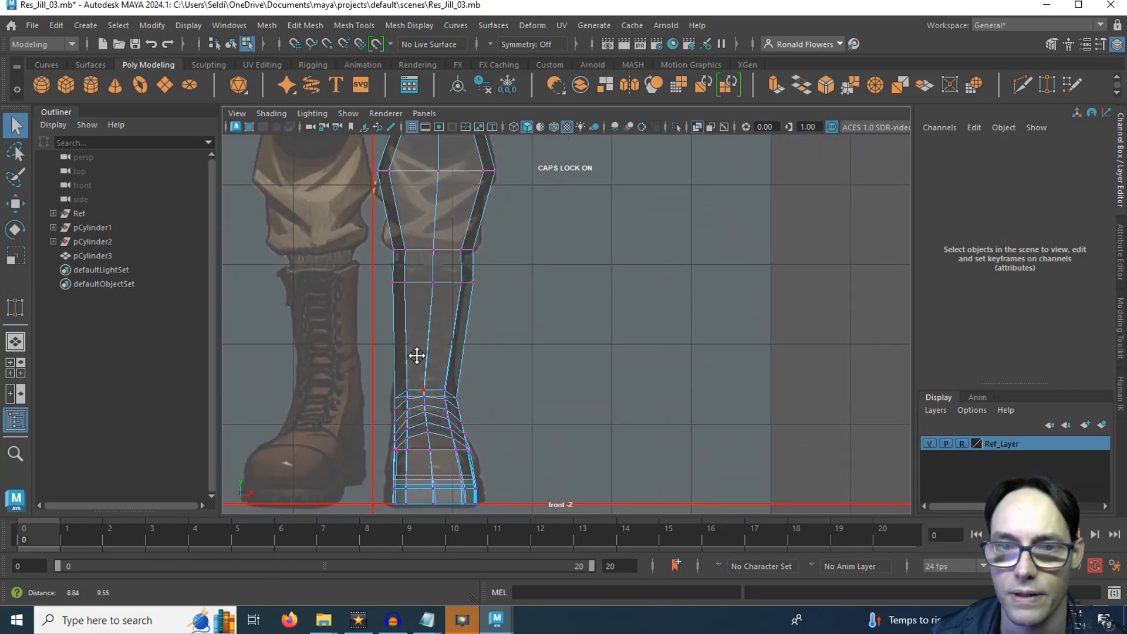
scroll(474, 340, "down", 6)
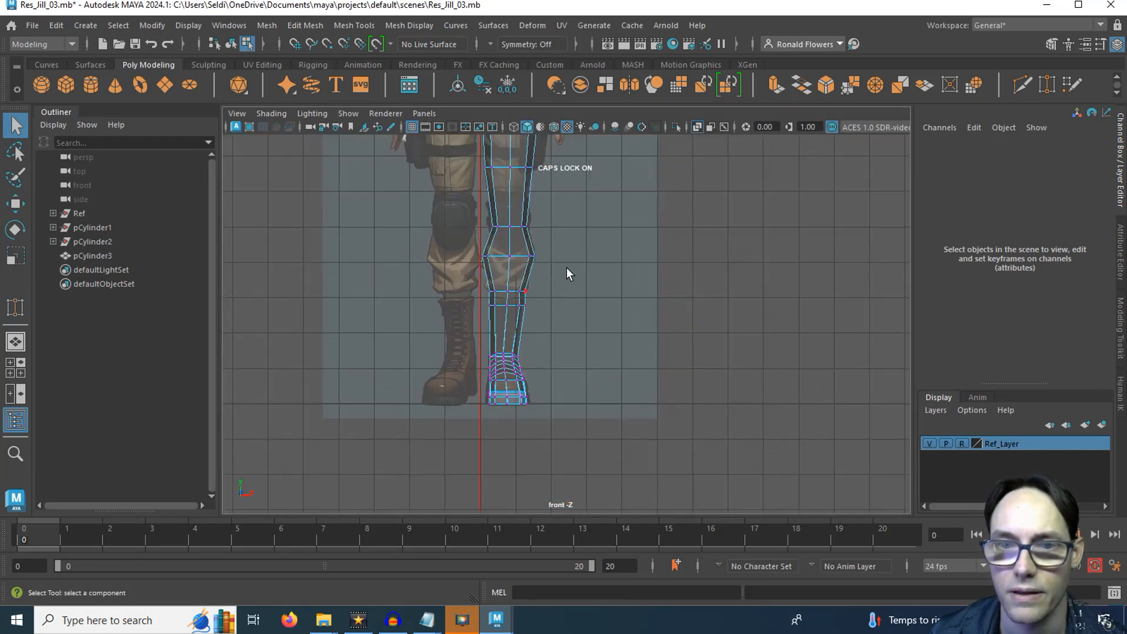
middle_click_drag(567, 269, 523, 340, "alt")
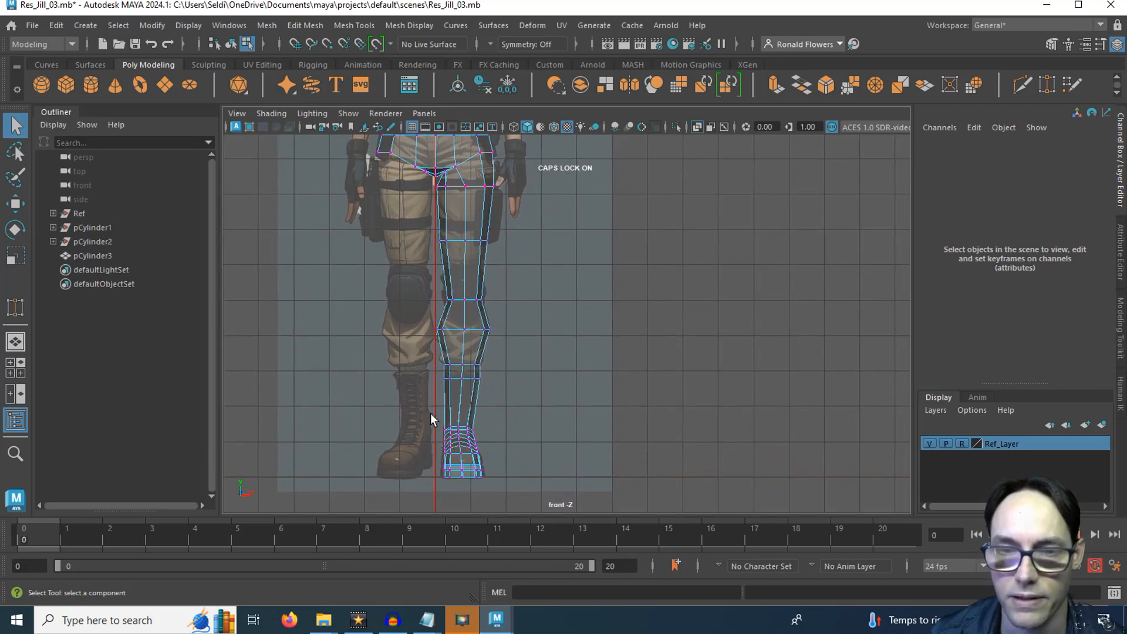
scroll(424, 428, "up", 3)
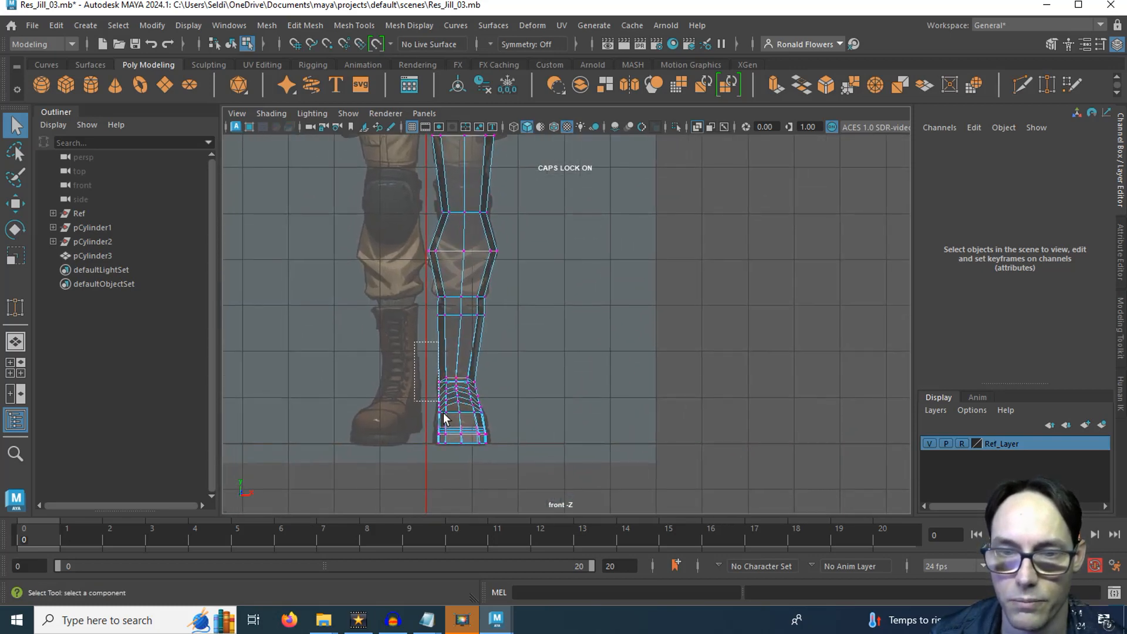
left_click_drag(443, 413, 525, 480)
scroll(496, 460, "up", 1)
key("w")
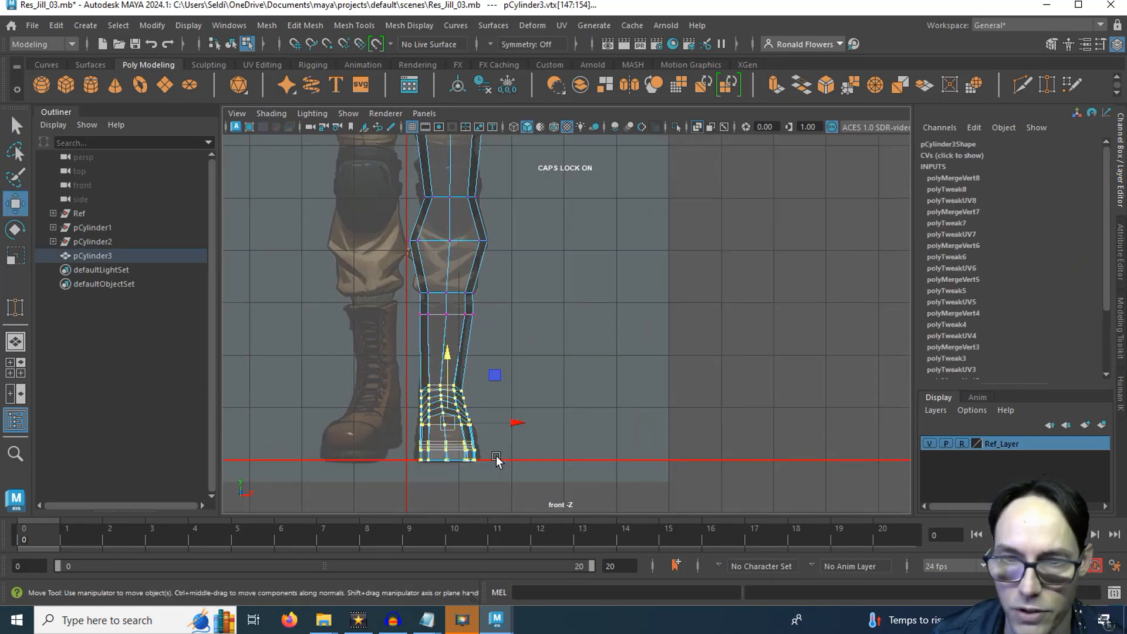
left_click_drag(508, 423, 512, 424)
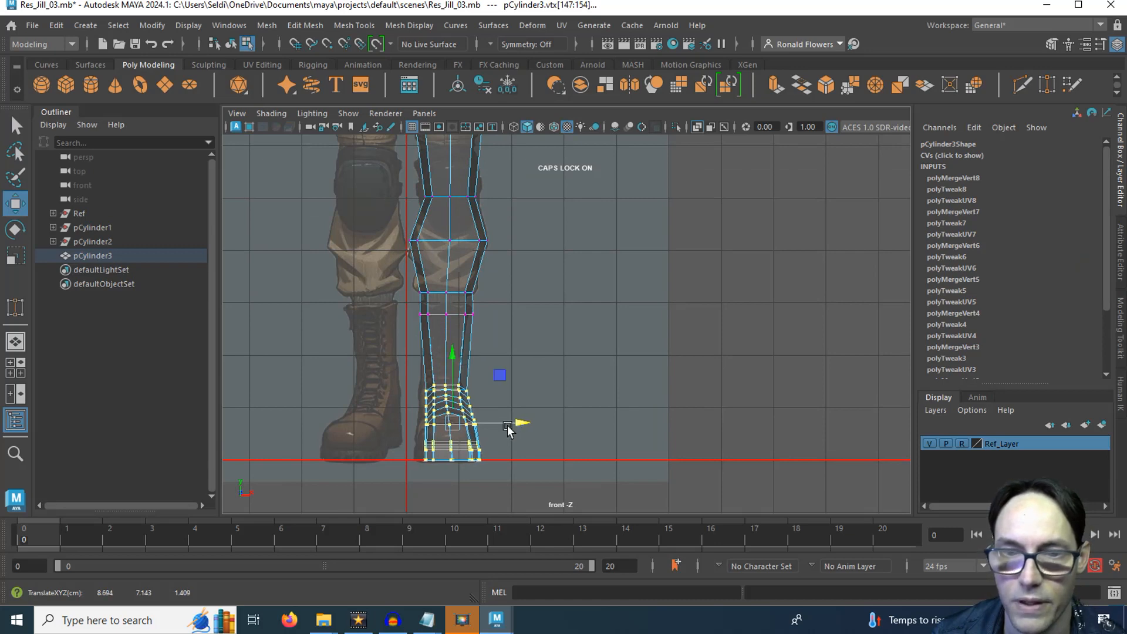
- Move the inner and outer vertex pairs of the widest ring below the knee slightly inward to narrow it
middle_click_drag(508, 251, 611, 362, "alt")
scroll(611, 362, "up", 4)
middle_click_drag(534, 344, 520, 321, "alt")
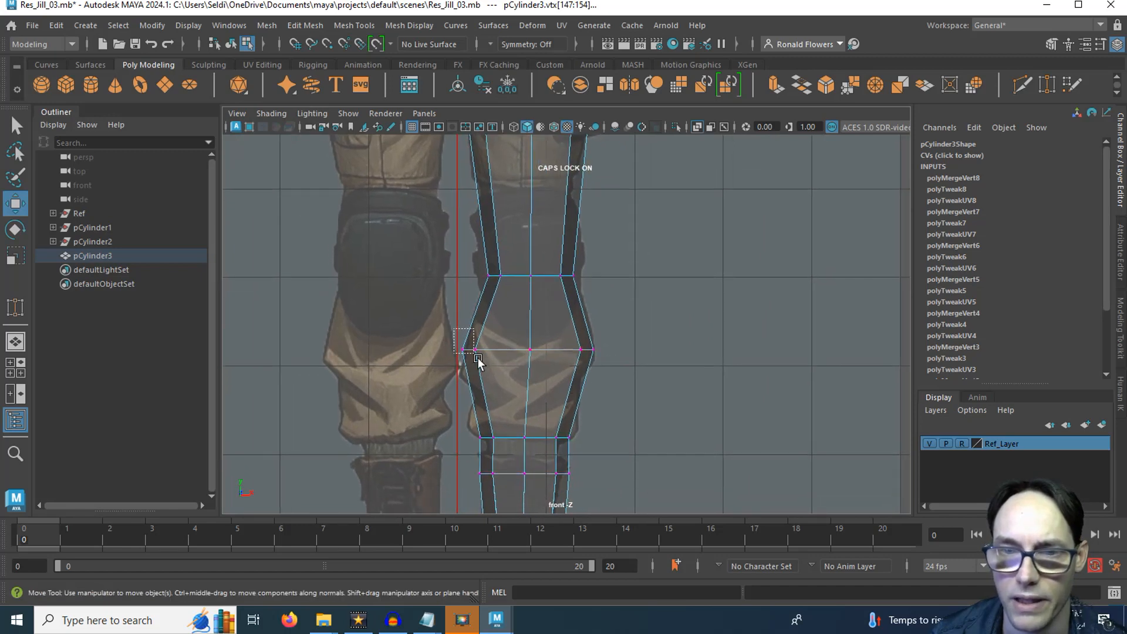
left_click_drag(477, 358, 529, 354)
left_click_drag(599, 340, 575, 360)
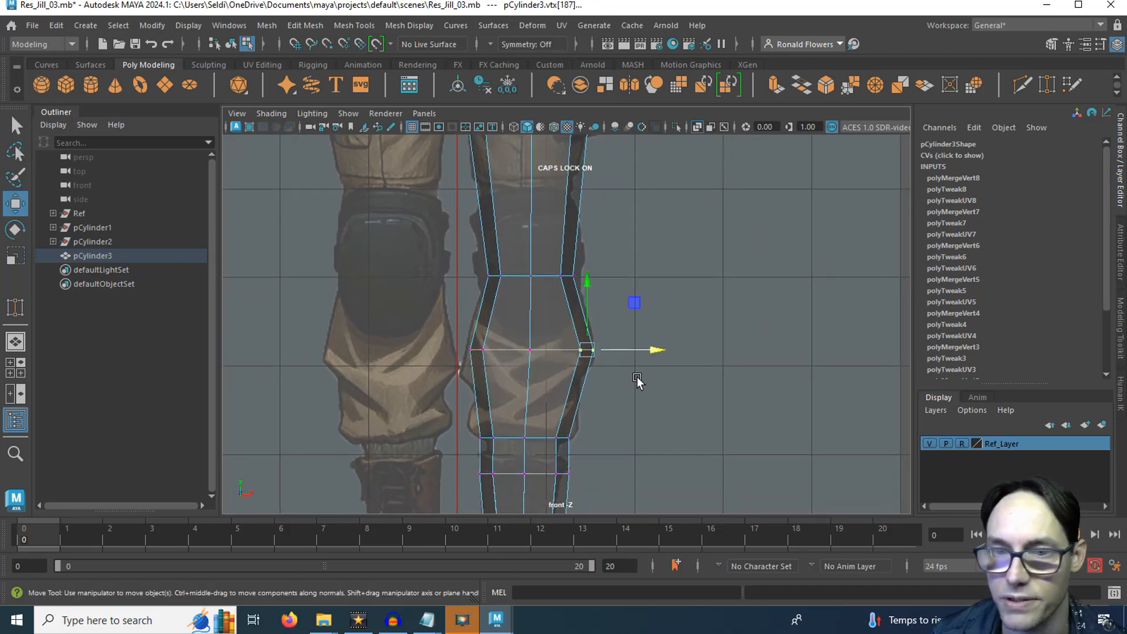
left_click_drag(653, 351, 648, 351)
- Slice two horizontal edge loops through the leg with Multi-Cut, one above and one below the narrow knee ring
middle_click_drag(597, 255, 611, 387, "alt")
scroll(564, 361, "up", 1)
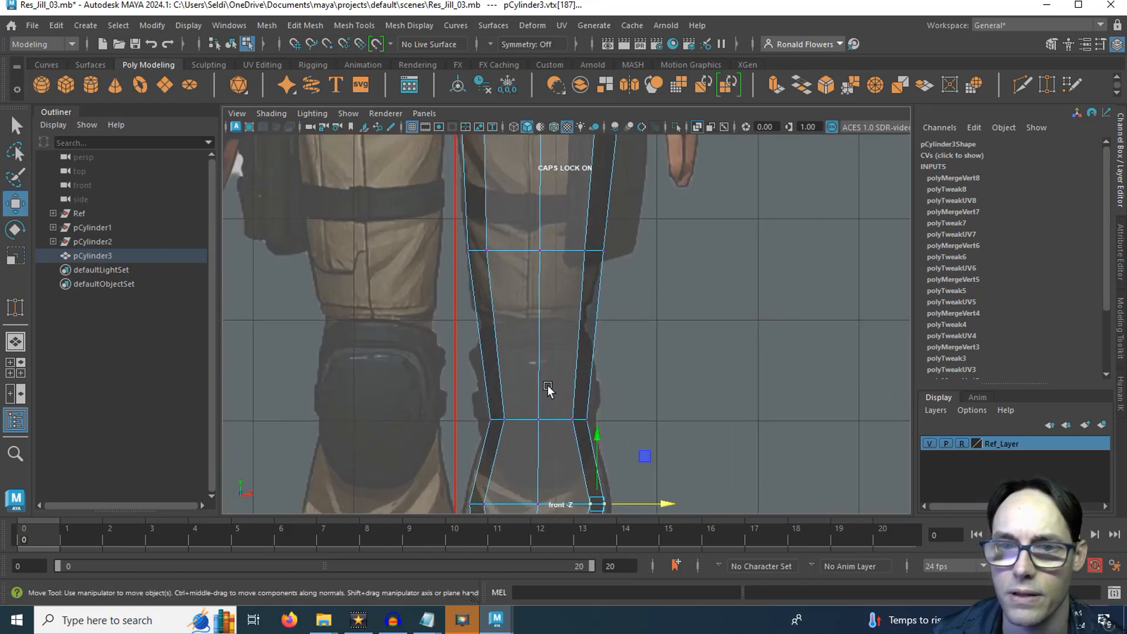
middle_click_drag(541, 376, 534, 309, "alt")
scroll(503, 426, "up", 2)
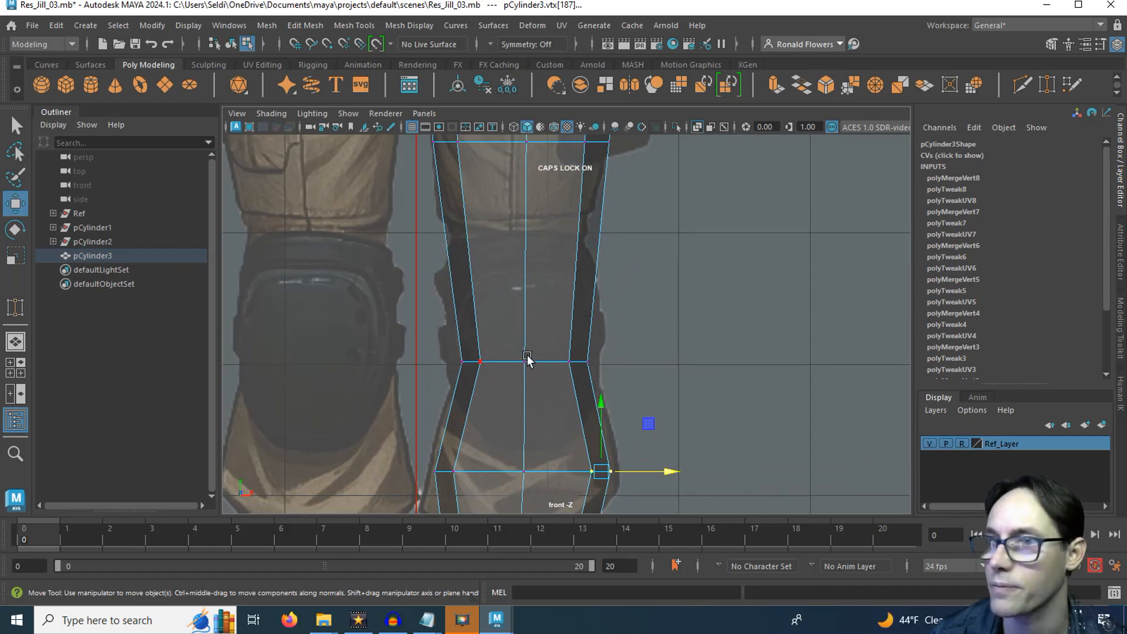
left_click(1023, 86)
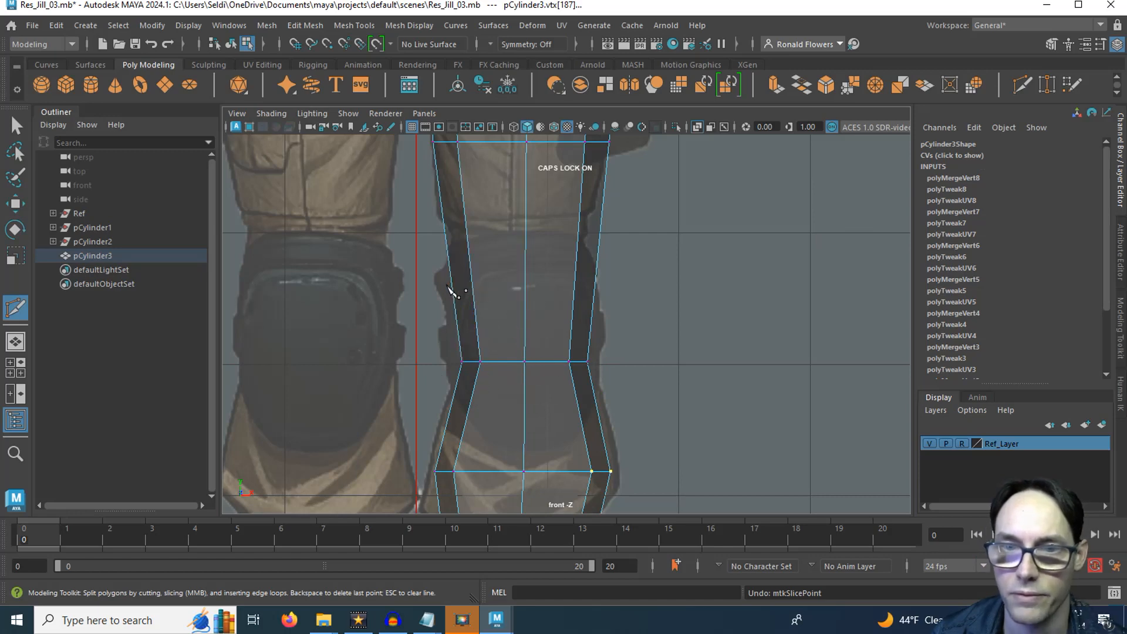
left_click_drag(439, 289, 656, 305, "shift")
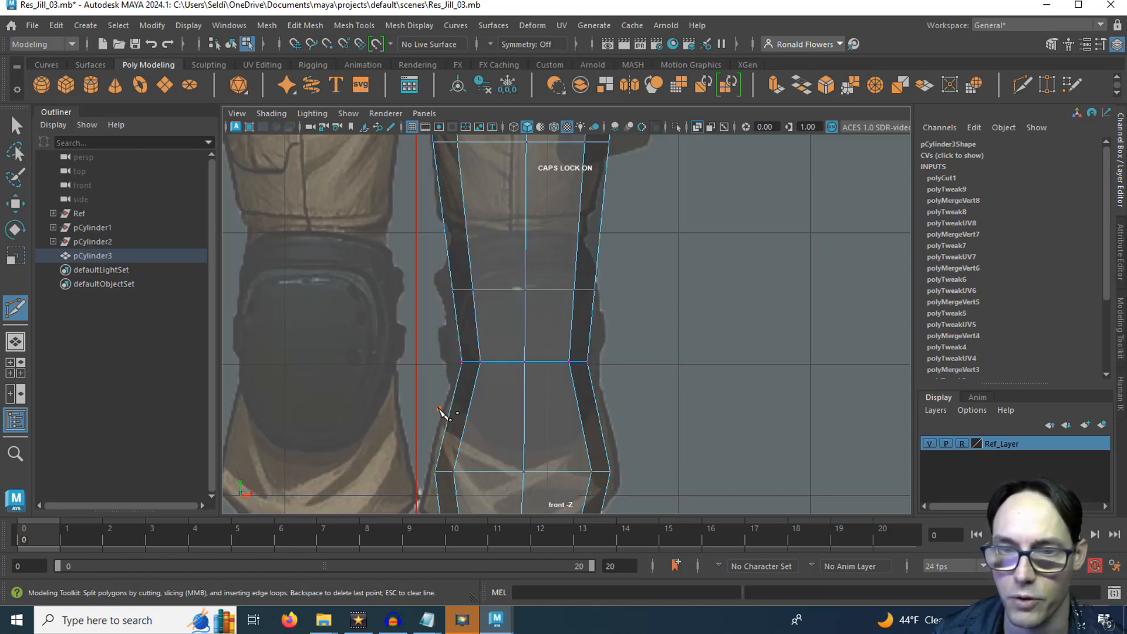
left_click_drag(441, 409, 659, 421, "shift")
- Examine the knee's edge loops and the leg's side profile in the perspective view, then return to the front view
middle_click_drag(627, 427, 612, 376, "alt")
key("space")
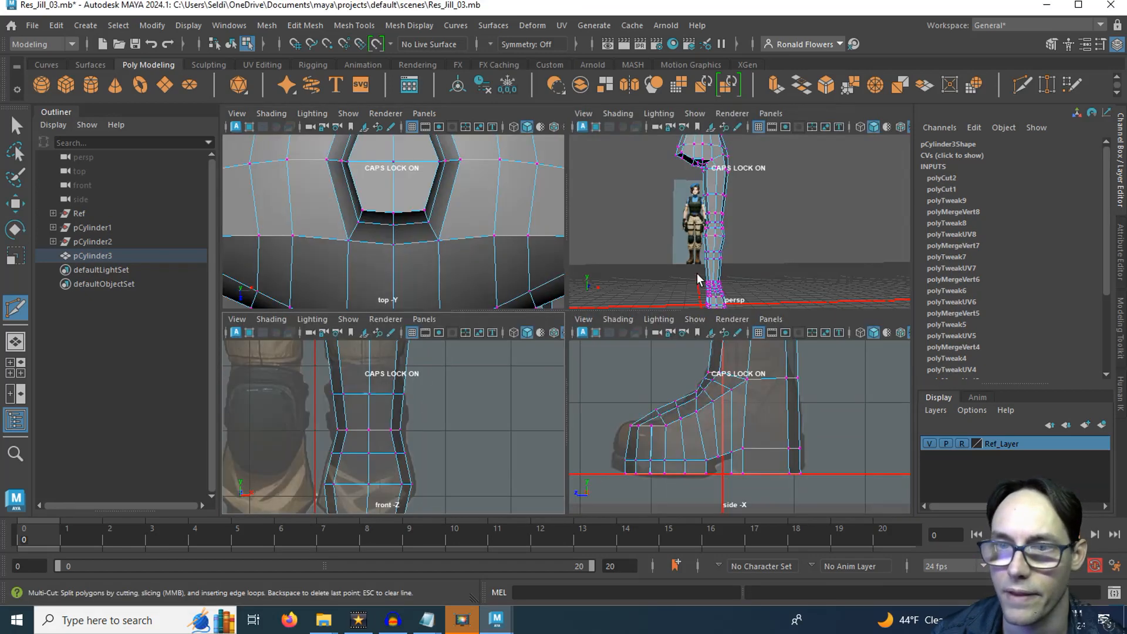
key("space")
right_click_drag(606, 378, 584, 394, "alt")
left_click_drag(584, 394, 423, 356, "alt")
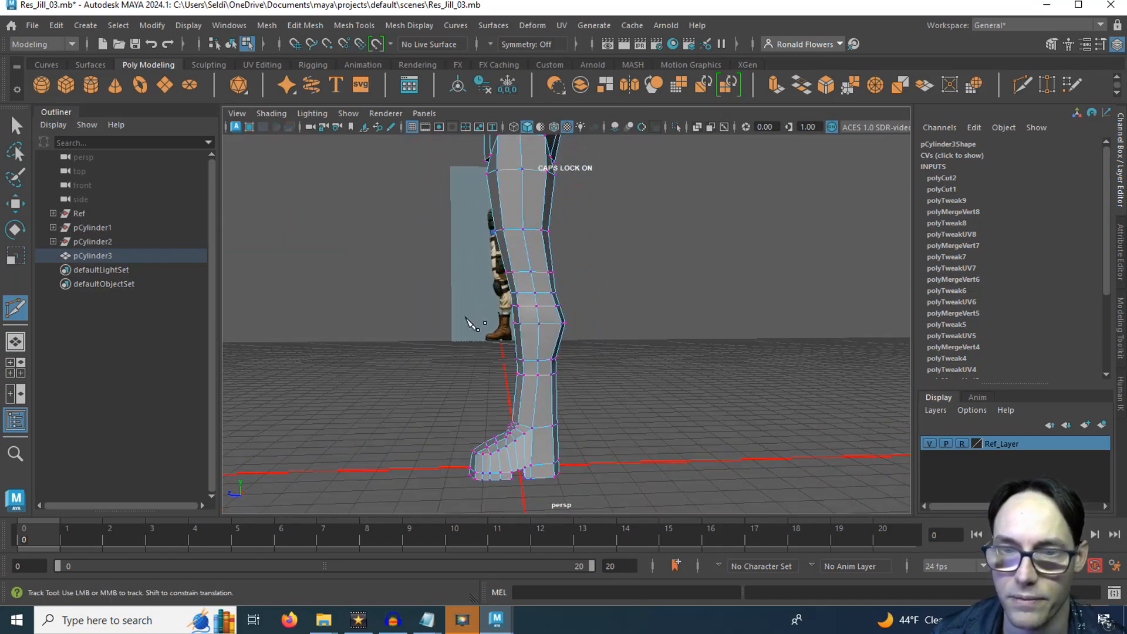
left_click_drag(528, 355, 542, 309, "alt")
key("space")
key("space")
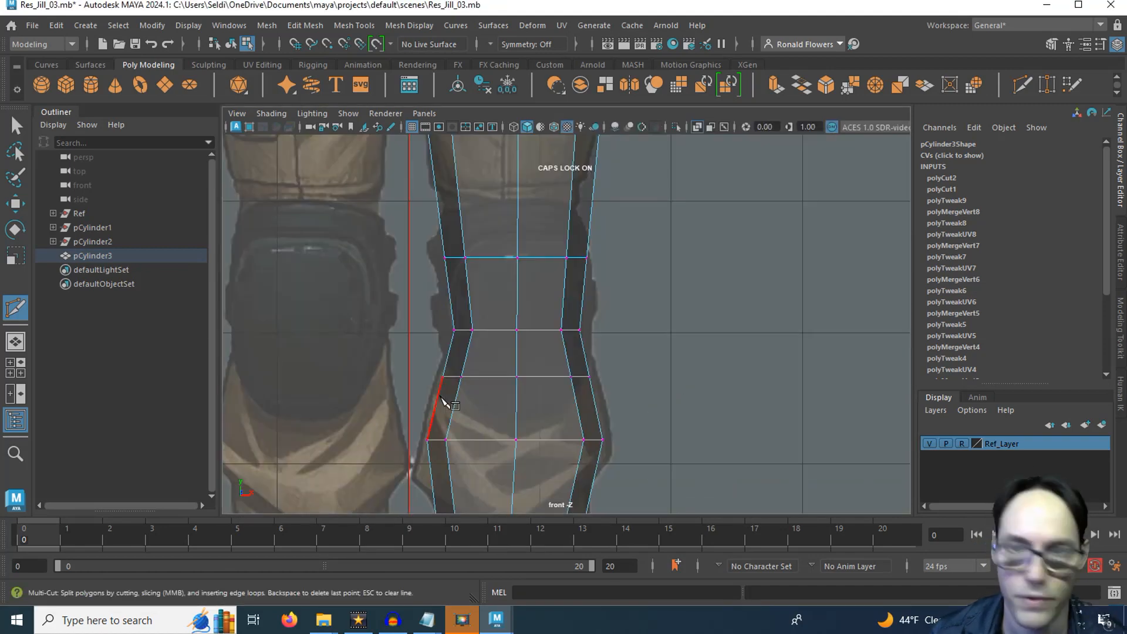
- Select the vertex ring at the top of the thigh below the hips and scale it horizontally to about 0.96
key("q")
middle_click_drag(471, 235, 472, 437, "alt")
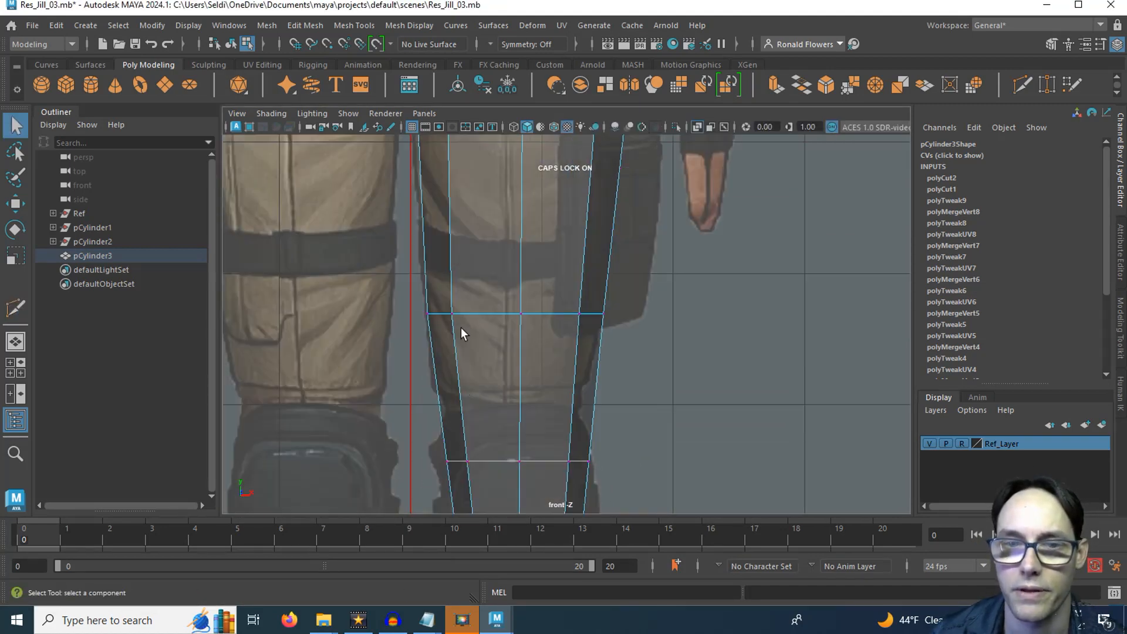
middle_click_drag(466, 291, 453, 429, "alt")
middle_click_drag(451, 351, 450, 414, "alt")
scroll(462, 386, "up", 2)
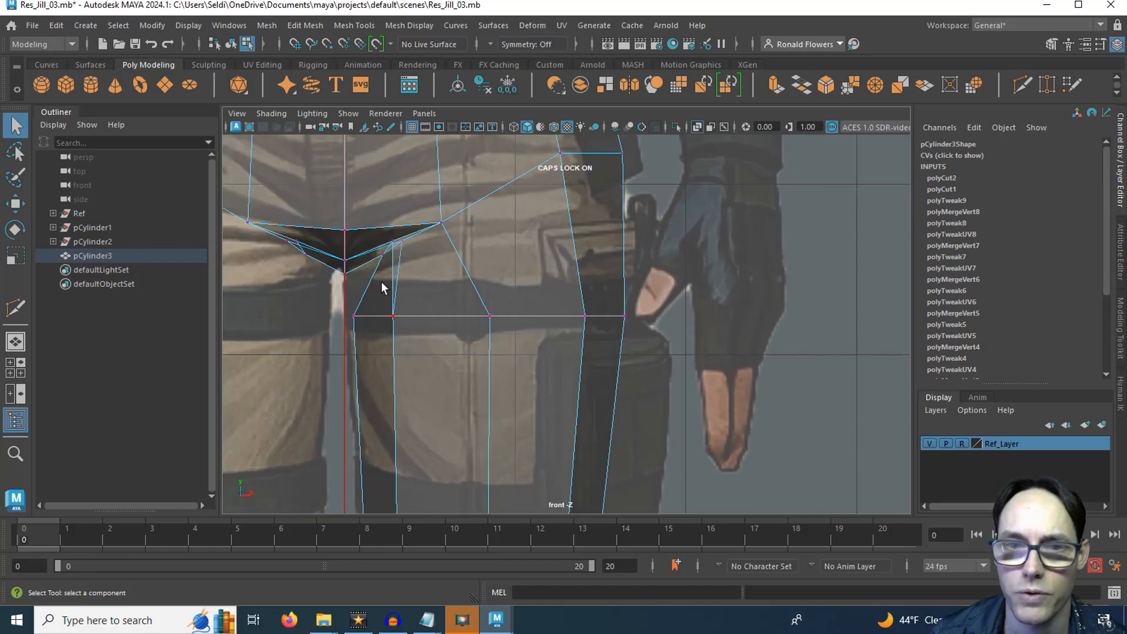
left_click_drag(315, 284, 634, 382)
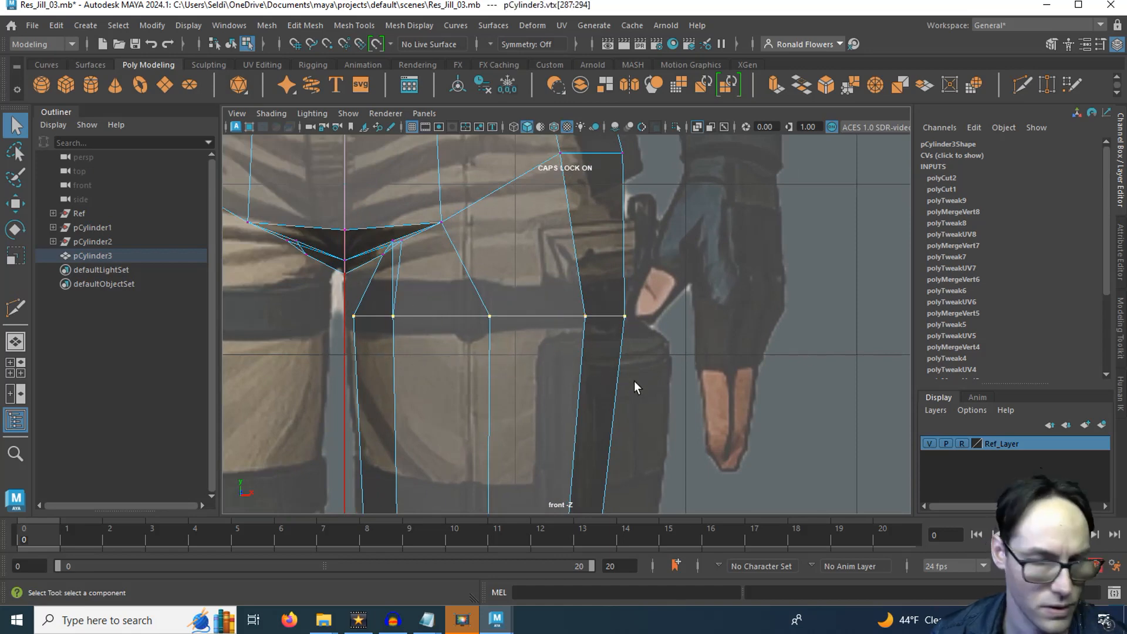
key("e")
key("r")
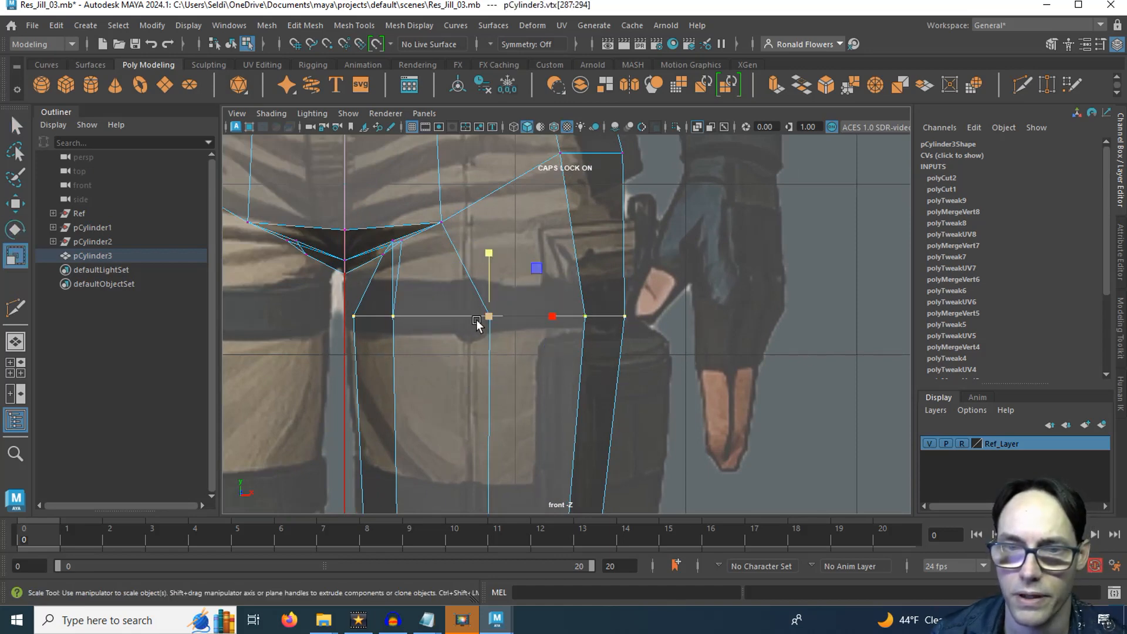
left_click_drag(488, 321, 477, 322)
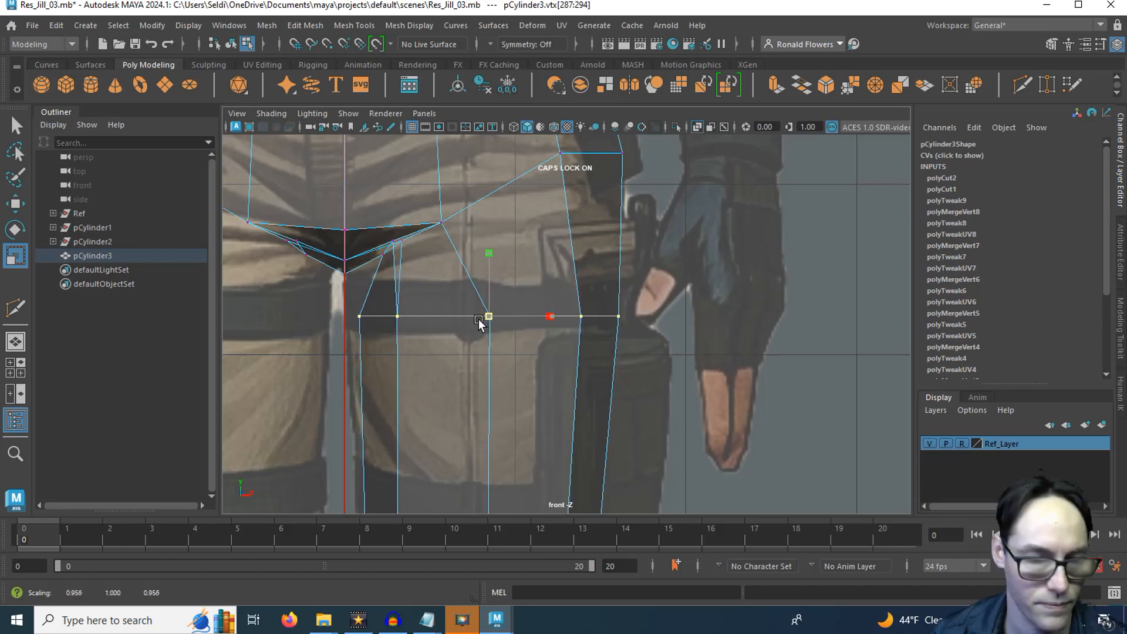
key("w")
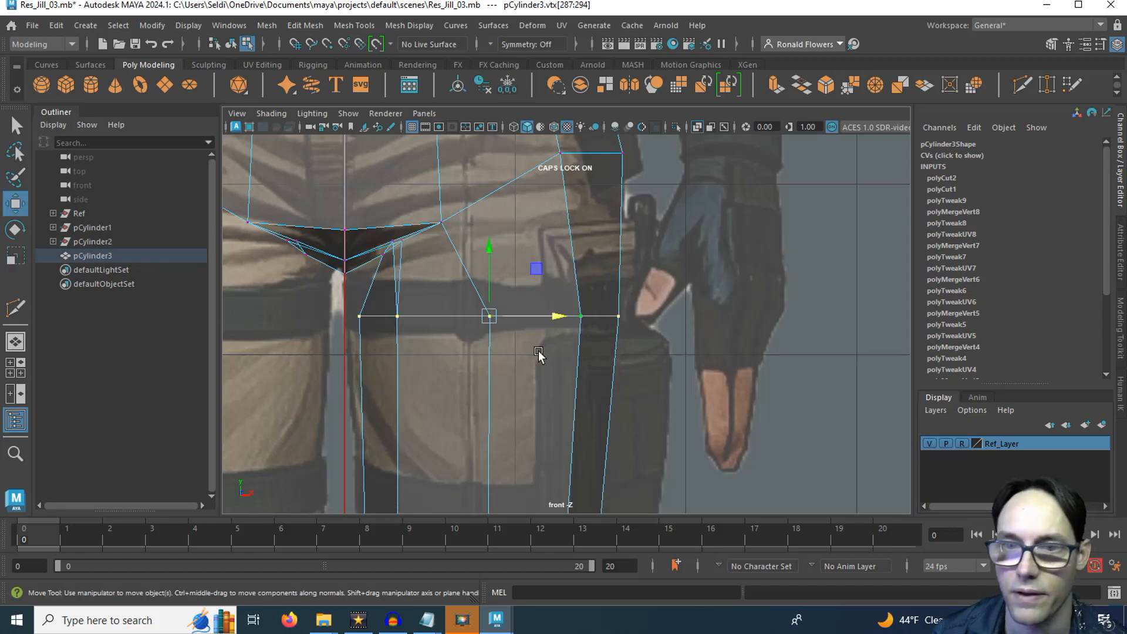
- Select all of the leg's vertices from the foot to the top thigh ring and move them slightly outward from the centre line
scroll(538, 350, "down", 5)
scroll(581, 398, "down", 3)
middle_click_drag(581, 398, 542, 287, "alt")
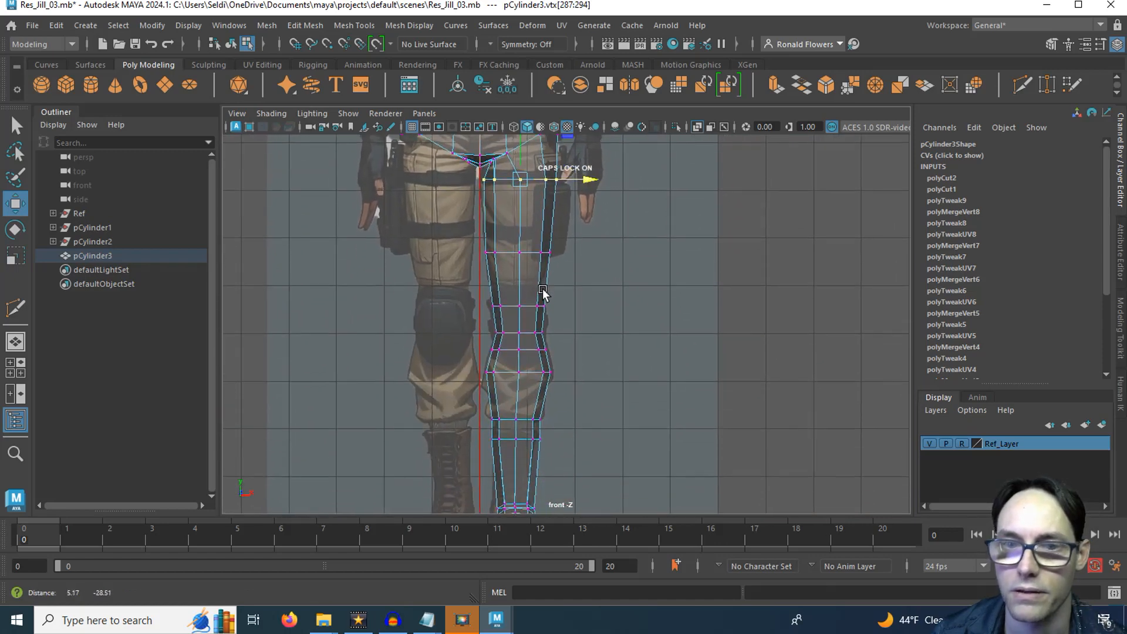
scroll(554, 317, "down", 3)
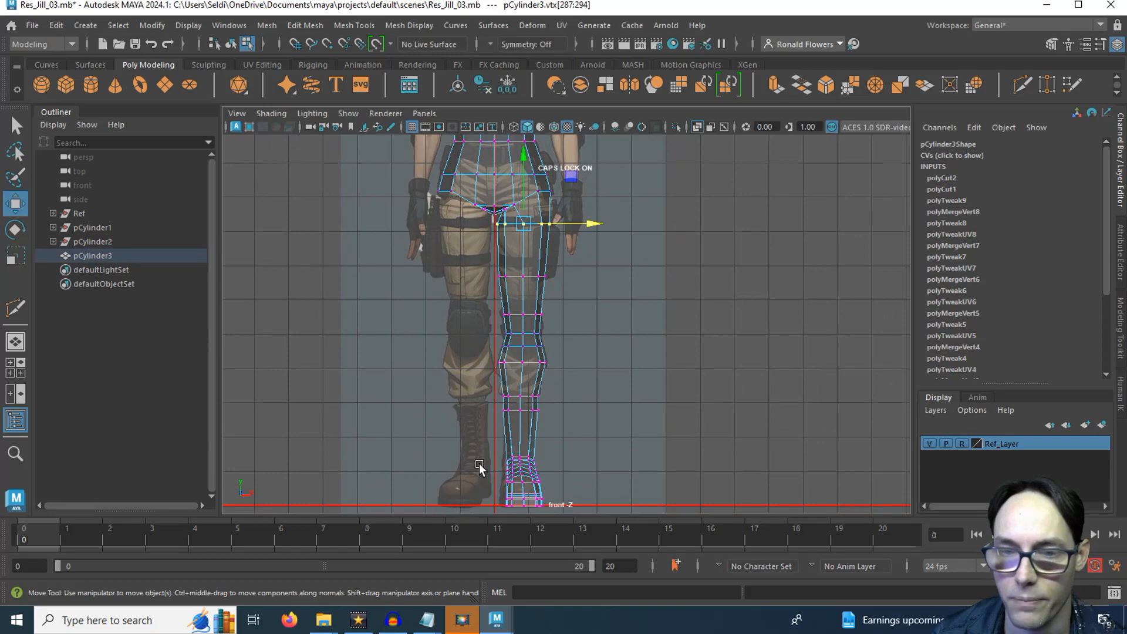
scroll(479, 463, "down", 1)
left_click_drag(468, 504, 605, 234)
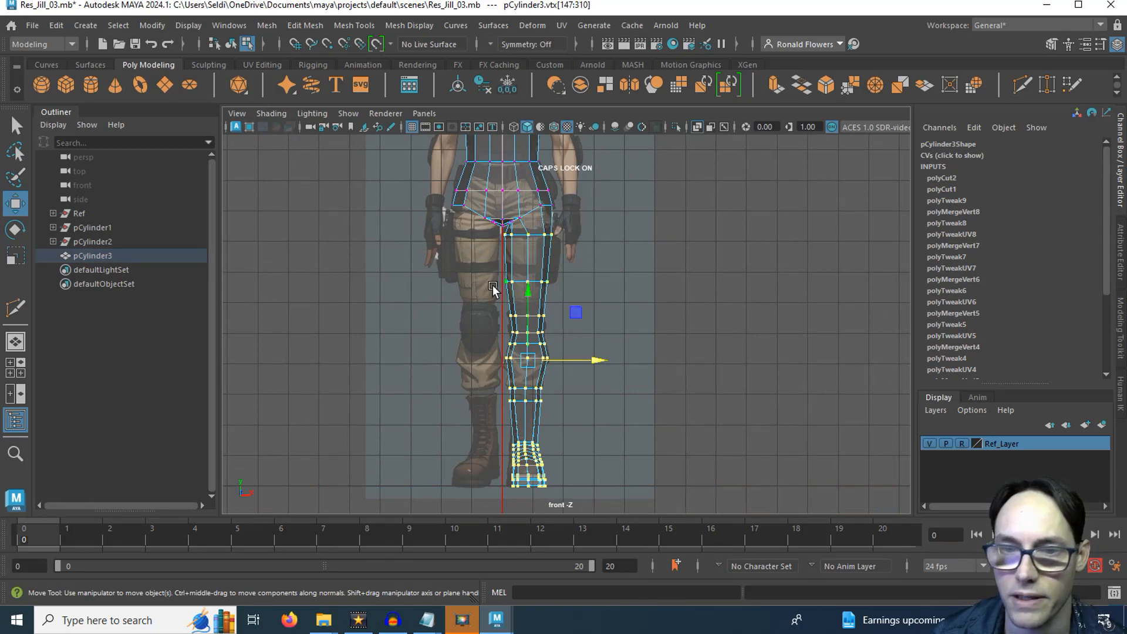
left_click_drag(588, 363, 590, 364)
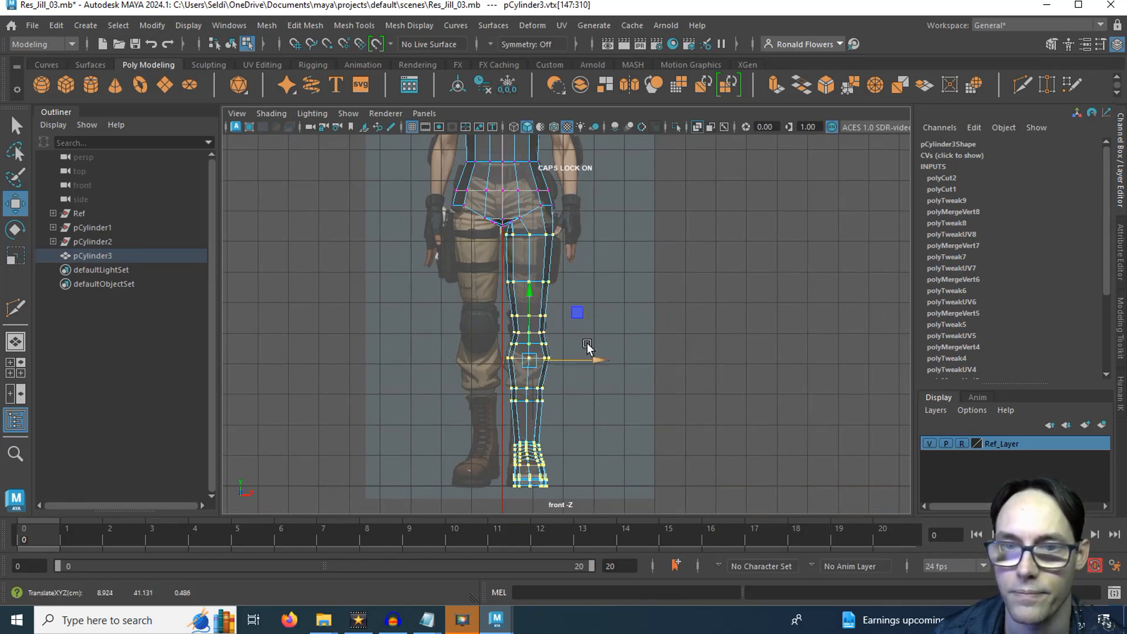
- Compare the hip and thigh junction with the front reference, then inspect the lower leg in the perspective view
scroll(513, 247, "up", 5)
scroll(516, 390, "down", 4)
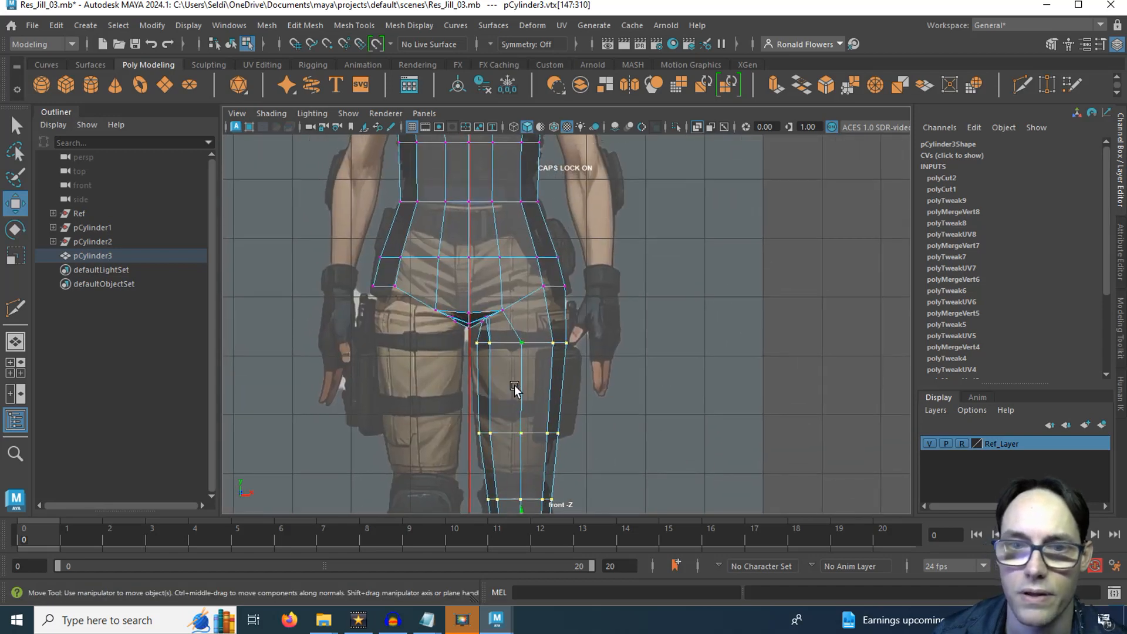
scroll(515, 389, "up", 5)
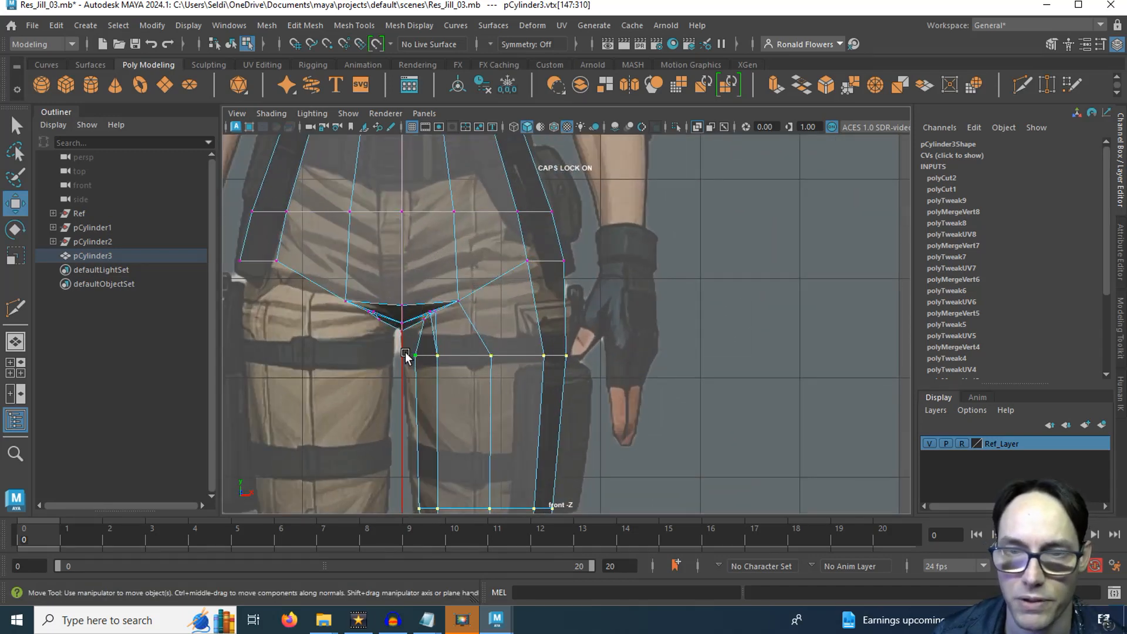
scroll(499, 310, "down", 3)
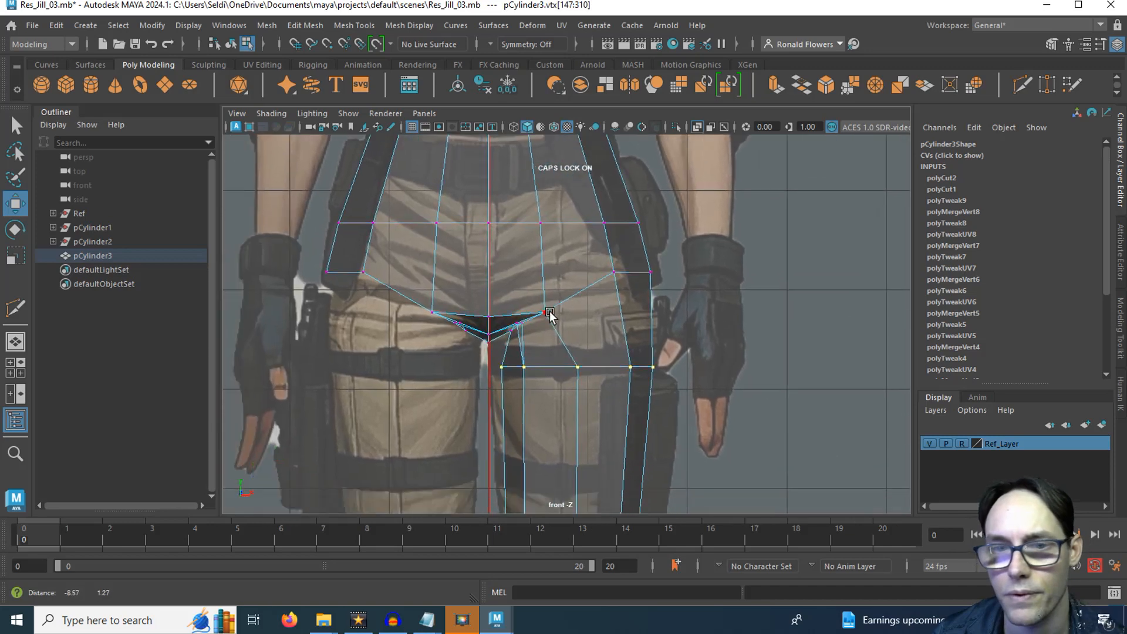
scroll(530, 319, "up", 3)
key("space")
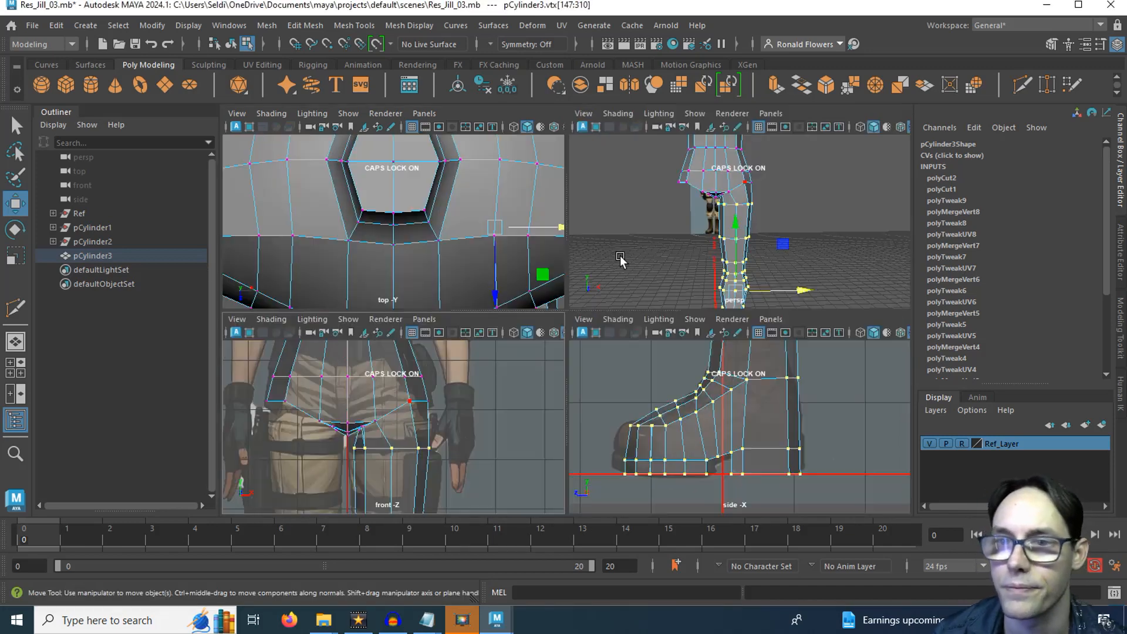
key("space")
right_click_drag(580, 291, 628, 186)
left_click(691, 437)
left_click_drag(692, 438, 376, 473, "alt")
right_click_drag(376, 473, 521, 289, "alt")
middle_click_drag(522, 289, 445, 221, "alt")
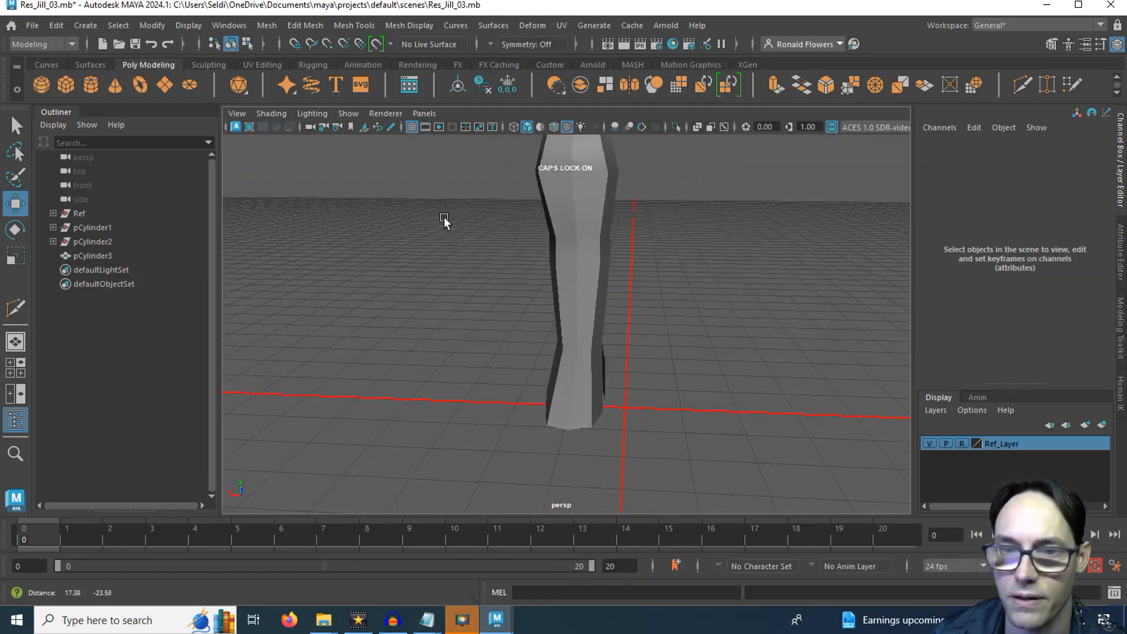
scroll(494, 392, "up", 3)
mouse_move(483, 429)
left_mouse_down("alt")
mouse_move(511, 418)
mouse_move(502, 423)
left_mouse_up("alt")
left_click(485, 433)
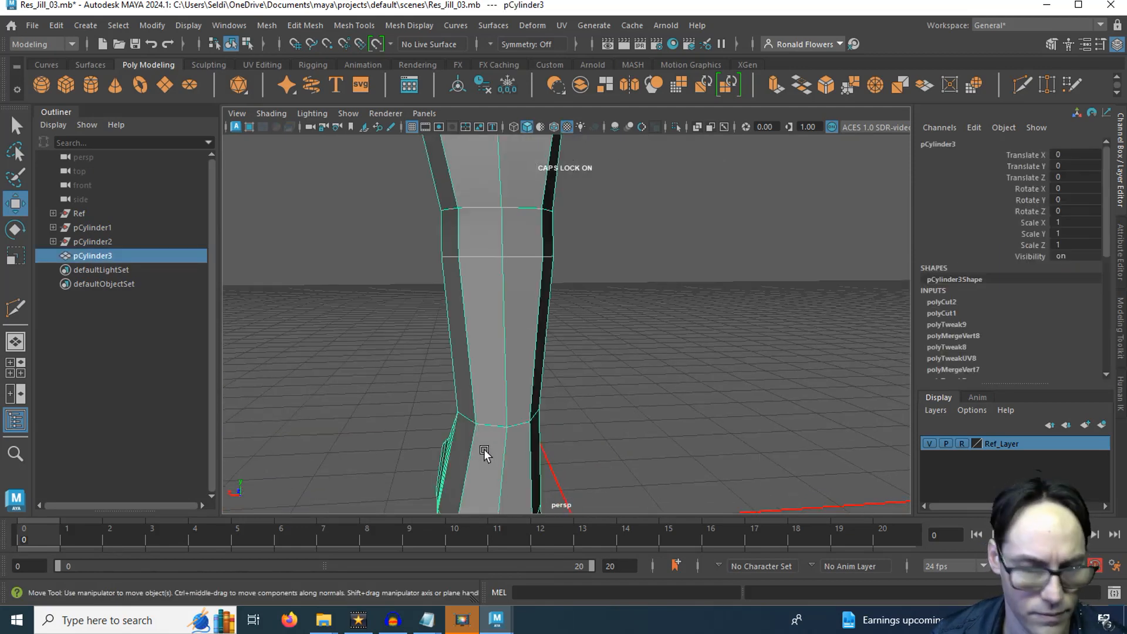
- Inspect the ankle and boot edges from several angles, including the sole, and look over the torso and hips
right_click_drag(657, 276, 644, 169)
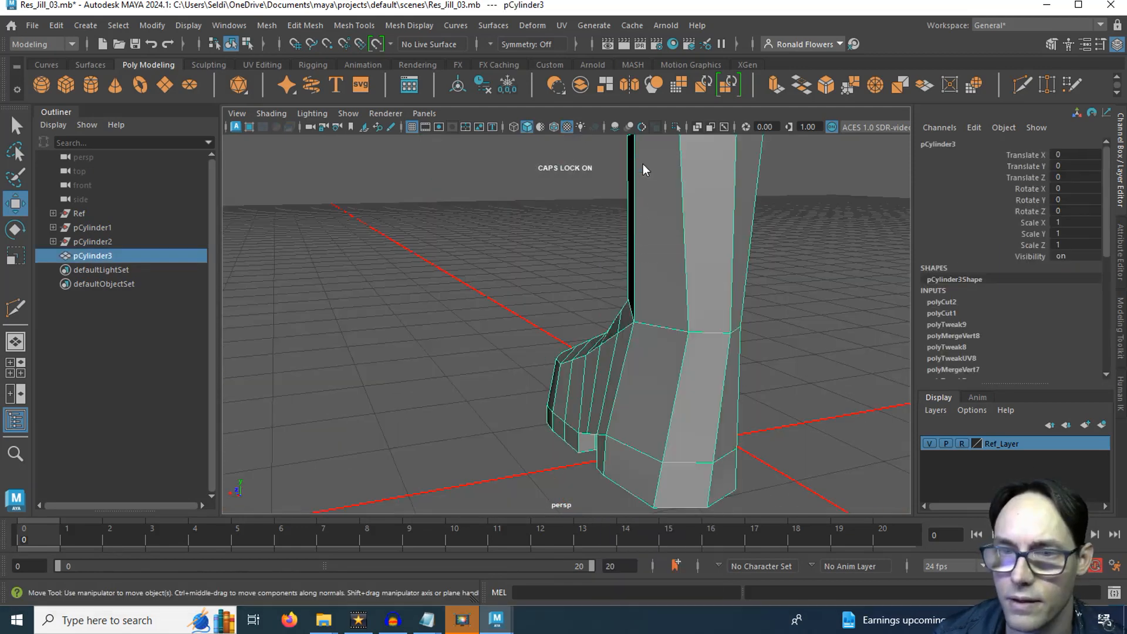
left_click(654, 336)
key("f")
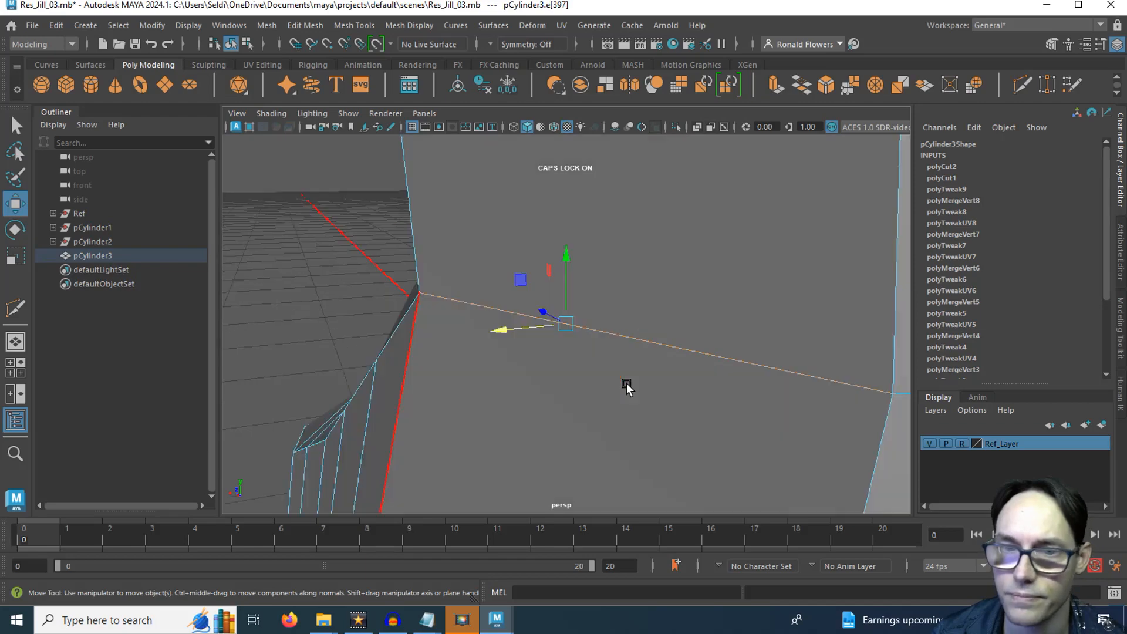
scroll(627, 389, "down", 4)
left_click_drag(625, 390, 411, 422, "alt")
left_click_drag(491, 403, 430, 335, "alt")
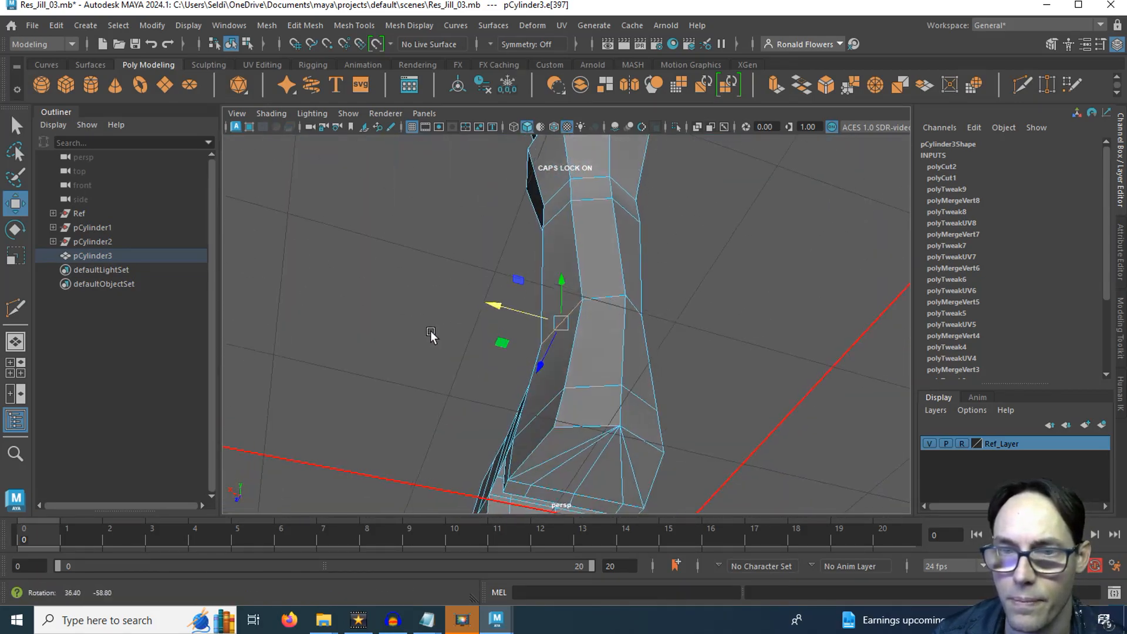
middle_click_drag(430, 333, 464, 464, "alt")
left_click_drag(463, 464, 587, 378, "alt")
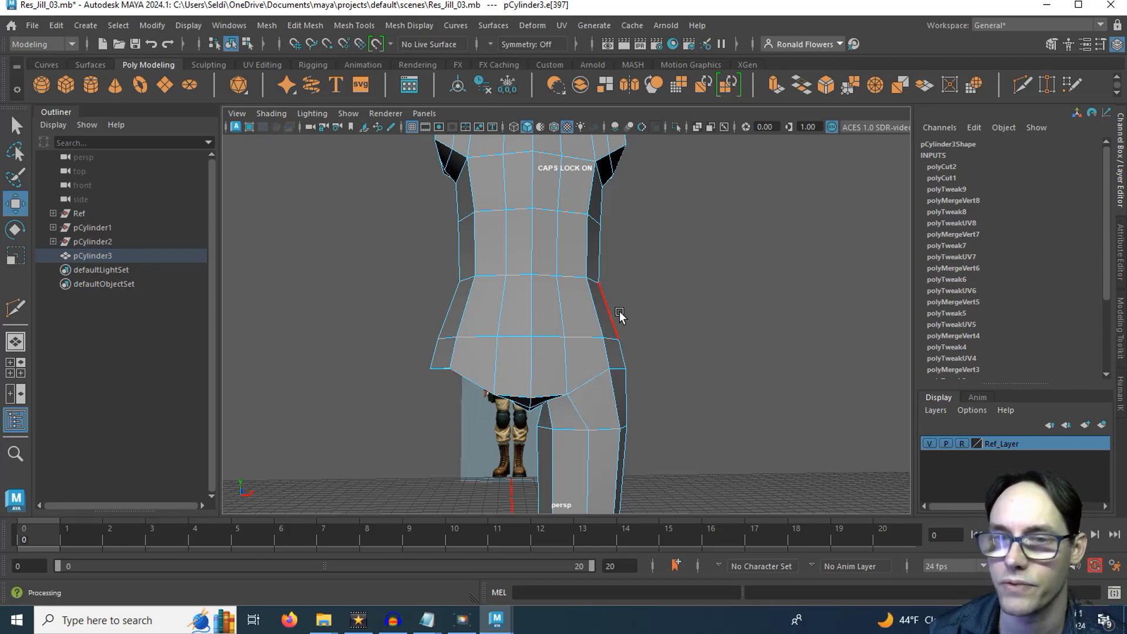
- Select the torso and hip faces on the legless side of the centre line, check the selection from front and back, and delete them
right_click_drag(620, 316, 611, 250)
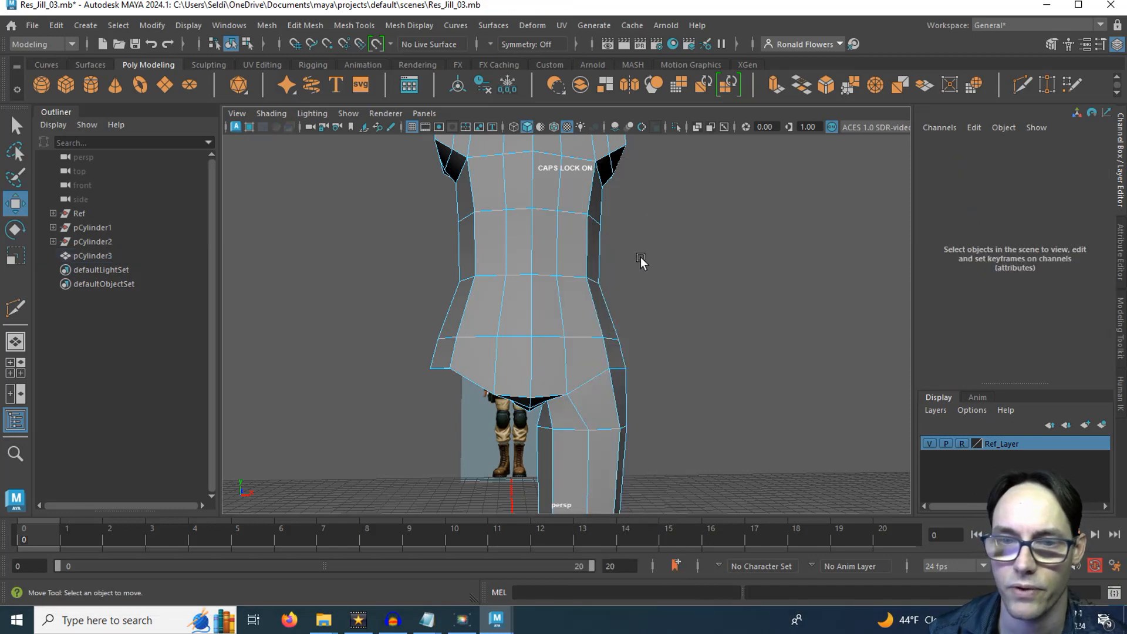
key("space")
key("space")
scroll(435, 400, "down", 5)
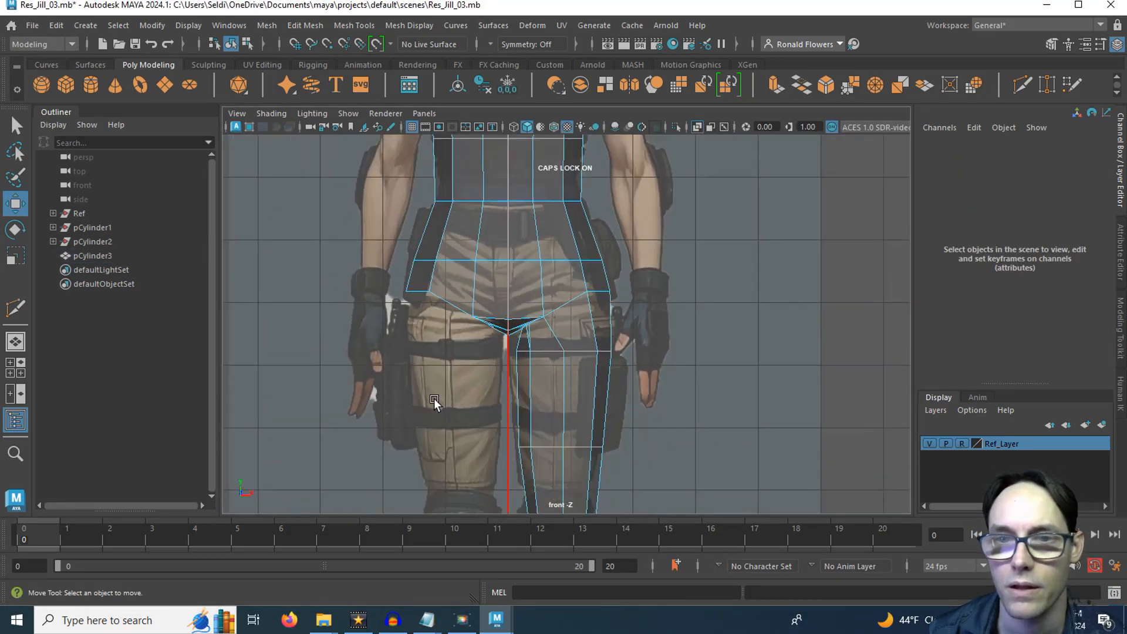
middle_click_drag(452, 309, 421, 407, "alt")
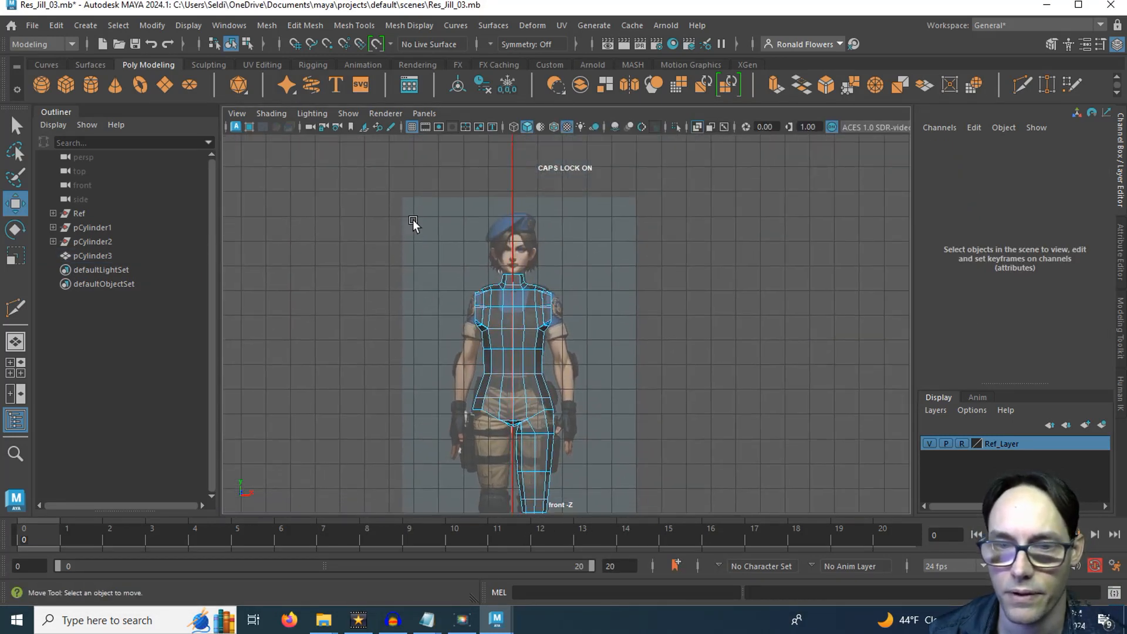
left_click_drag(436, 462, 507, 456)
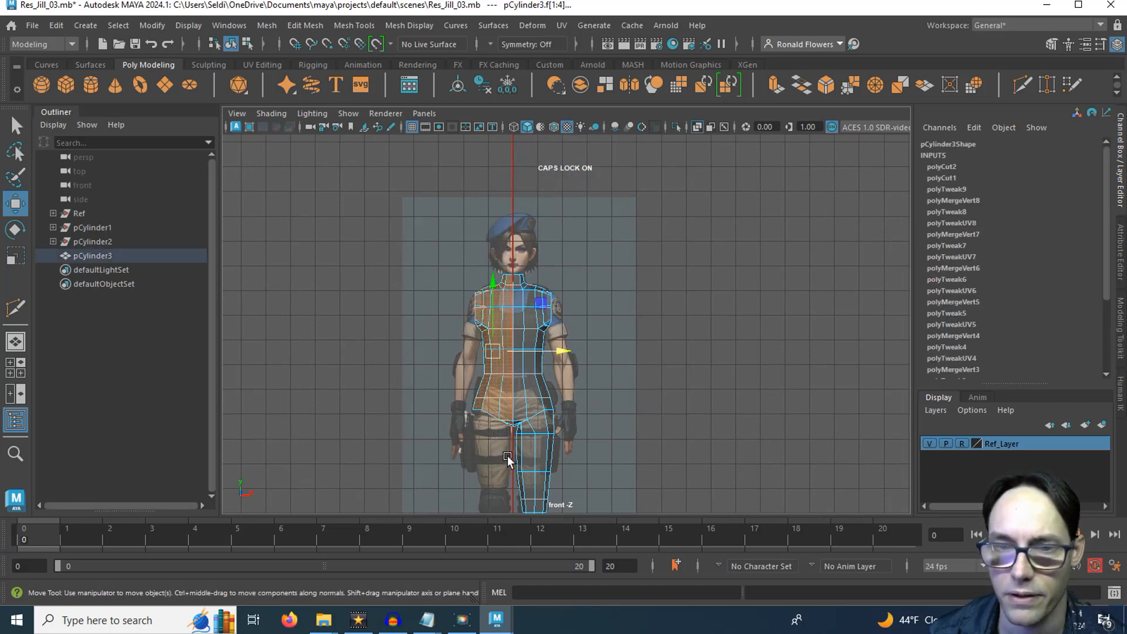
scroll(497, 456, "up", 4)
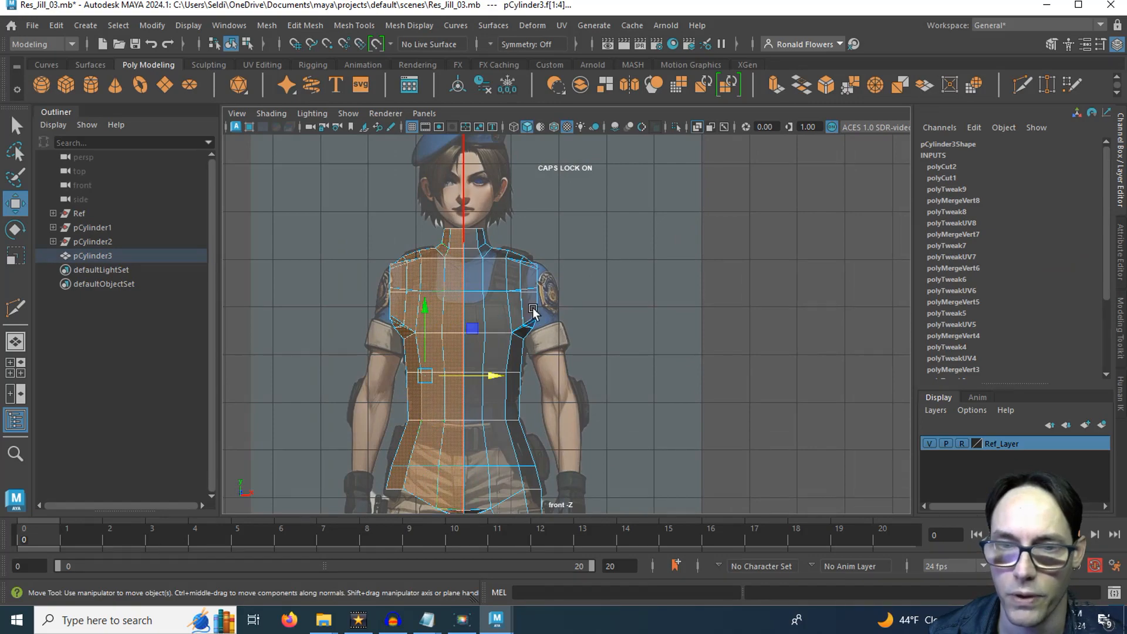
key("space")
key("space")
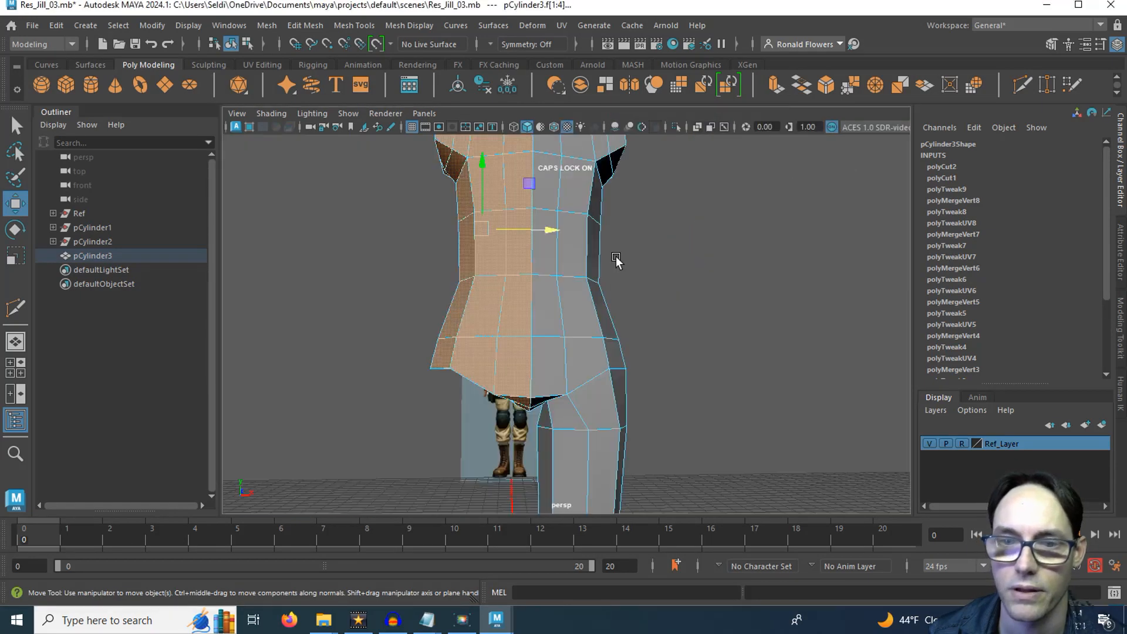
left_click_drag(417, 390, 720, 401, "alt")
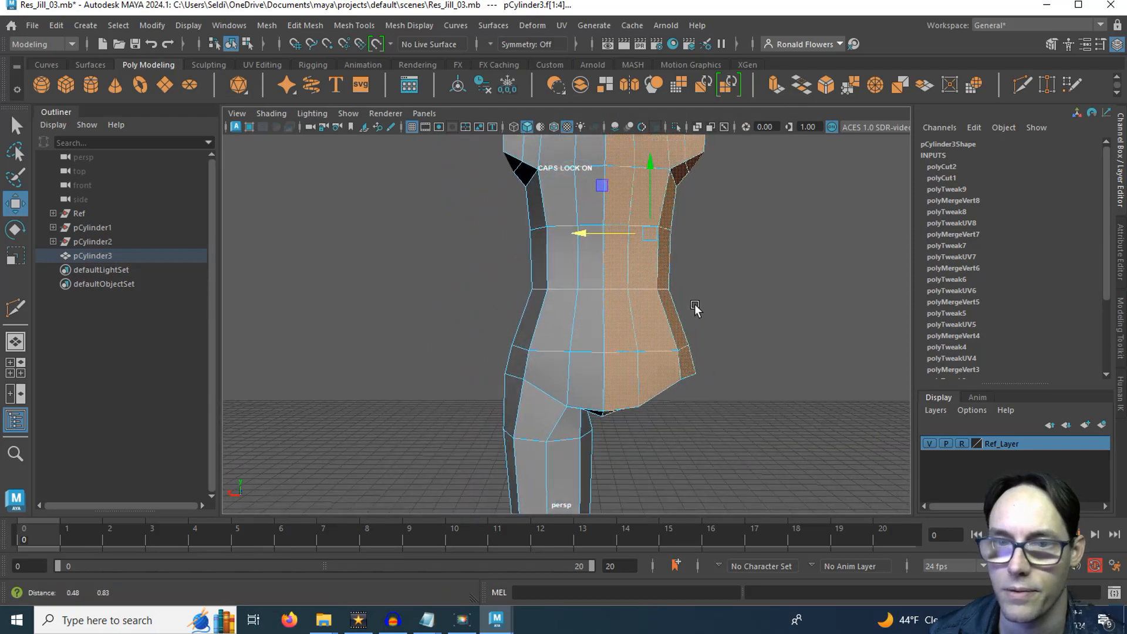
middle_click_drag(695, 304, 672, 463, "alt")
left_click_drag(727, 385, 415, 401, "alt")
middle_click_drag(415, 401, 385, 299, "alt")
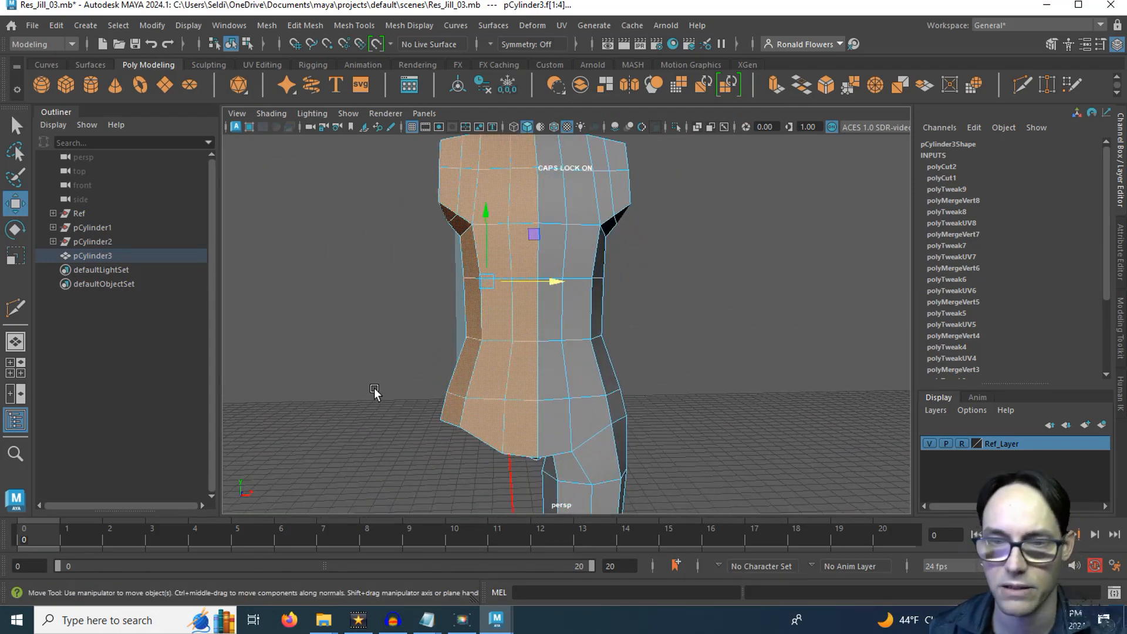
key("Delete")
- Select the remaining half-body in object mode and snap its pivot to the grid's centre line along X
scroll(481, 449, "down", 5)
left_click_drag(481, 449, 632, 405, "alt")
right_click_drag(599, 234, 634, 185)
left_click_drag(641, 362, 574, 431, "alt")
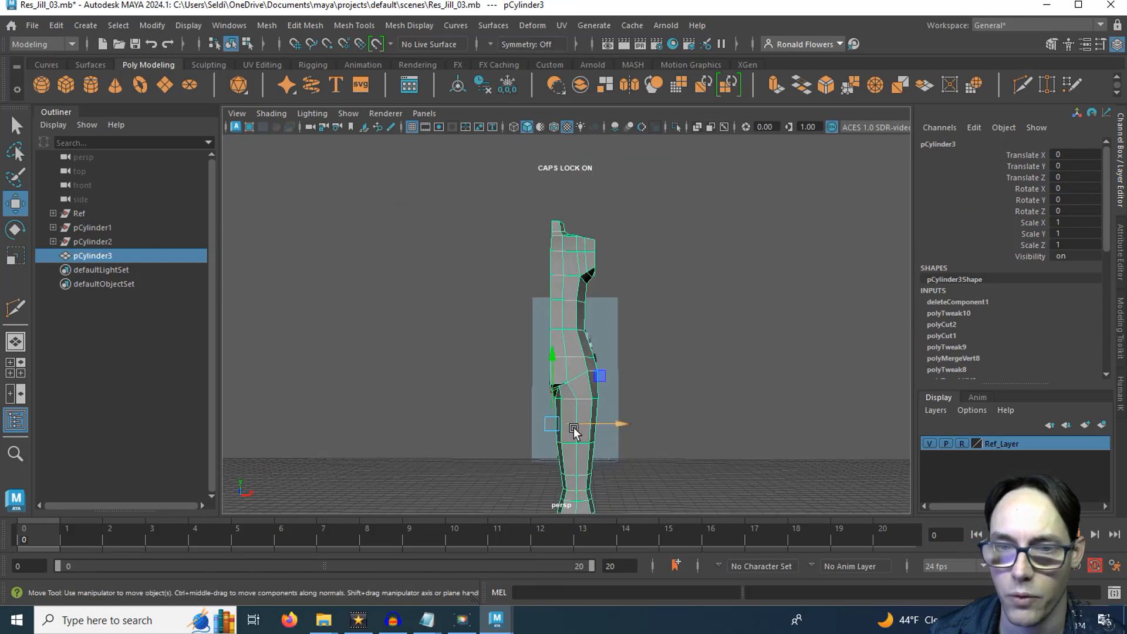
key("space")
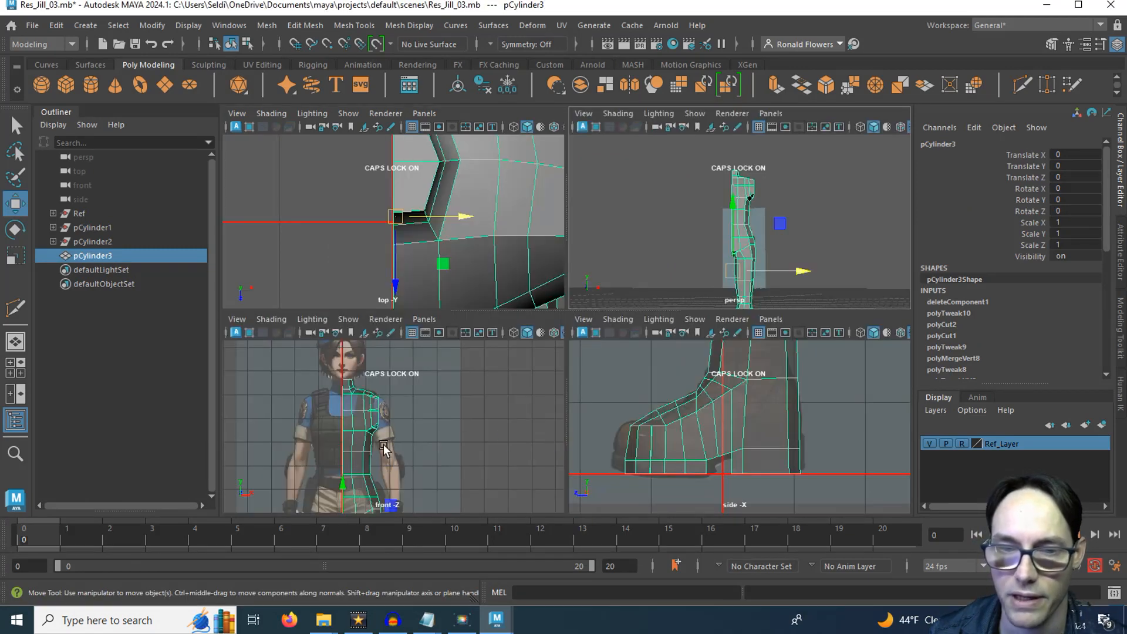
key("space")
middle_click_drag(406, 447, 425, 216, "alt")
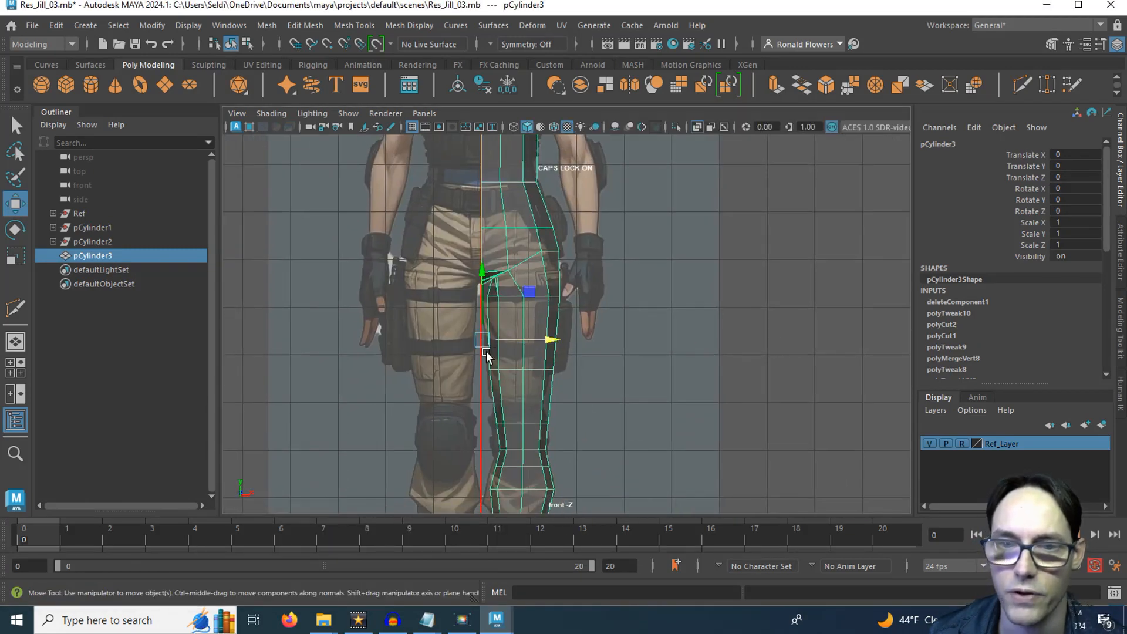
key("d")
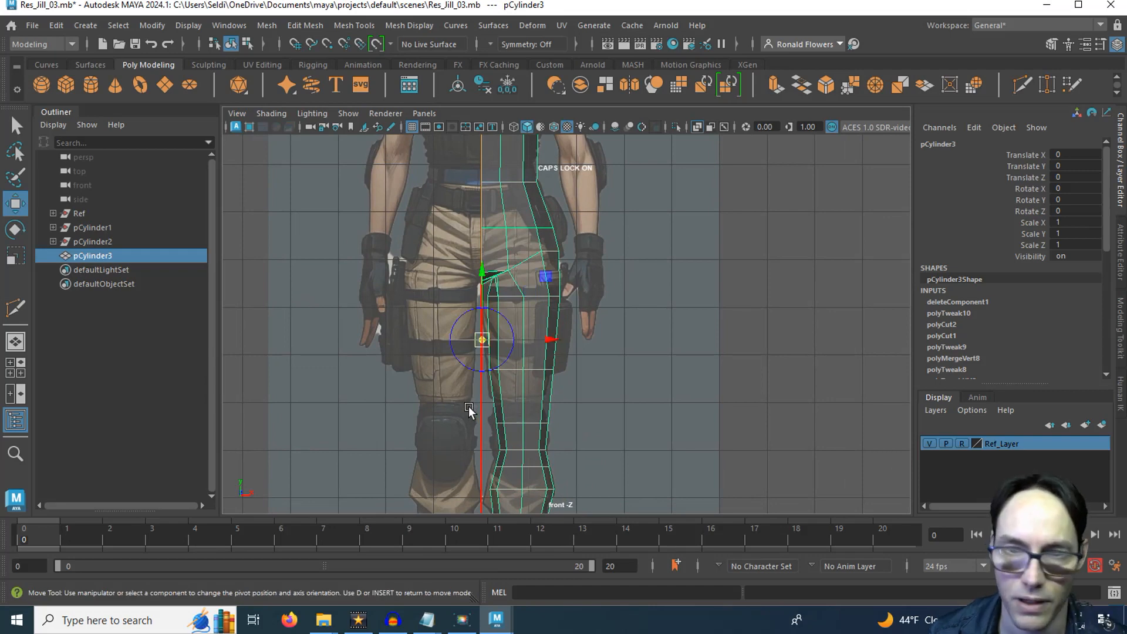
key("x")
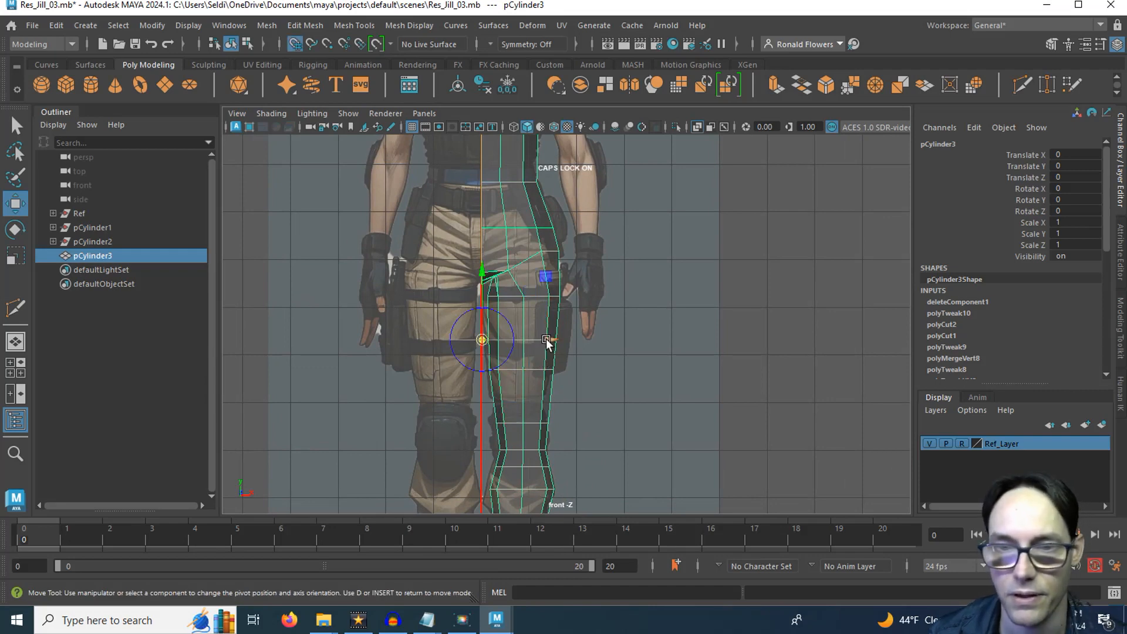
left_click_drag(556, 340, 476, 358)
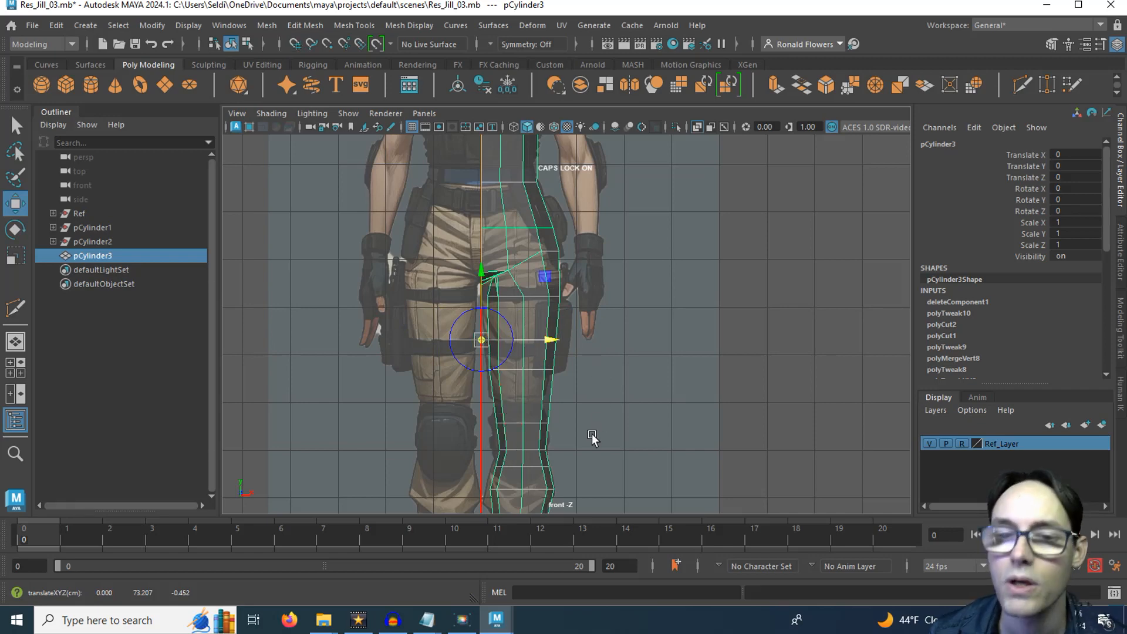
key("Insert")
- Delete the construction history of the half-body mesh
scroll(606, 322, "down", 5)
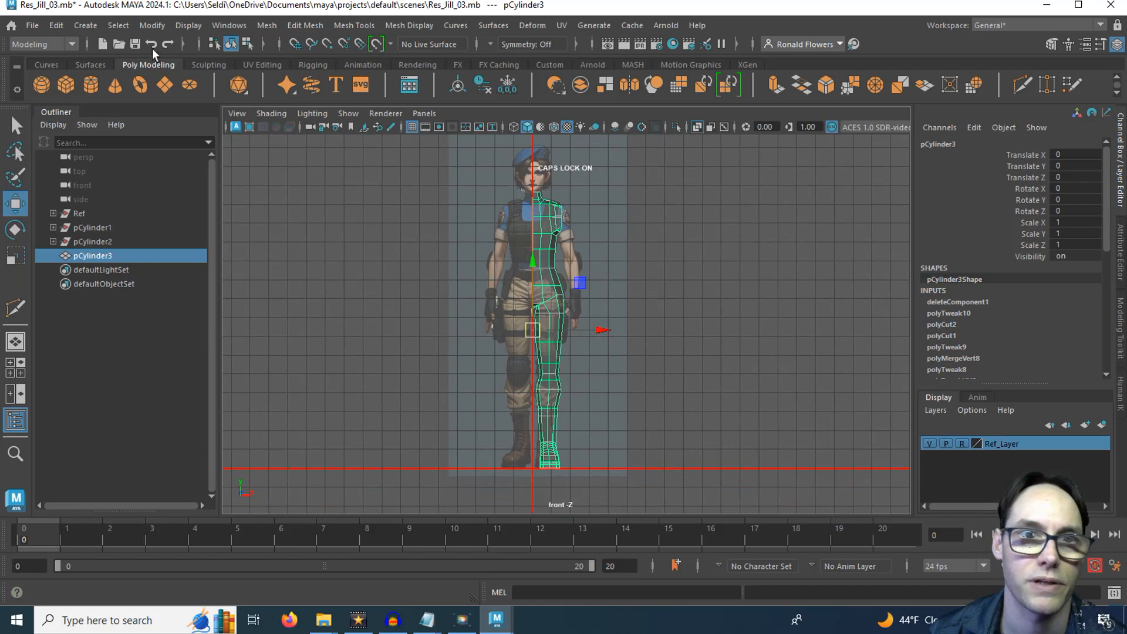
left_click(56, 25)
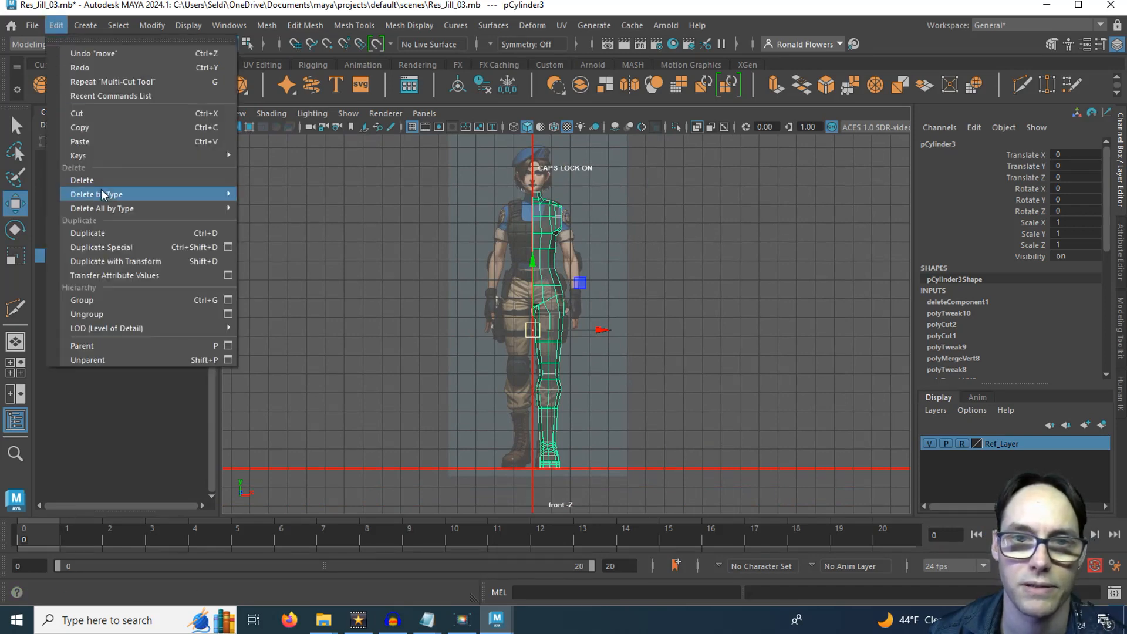
mouse_move(104, 195)
left_click(258, 194)
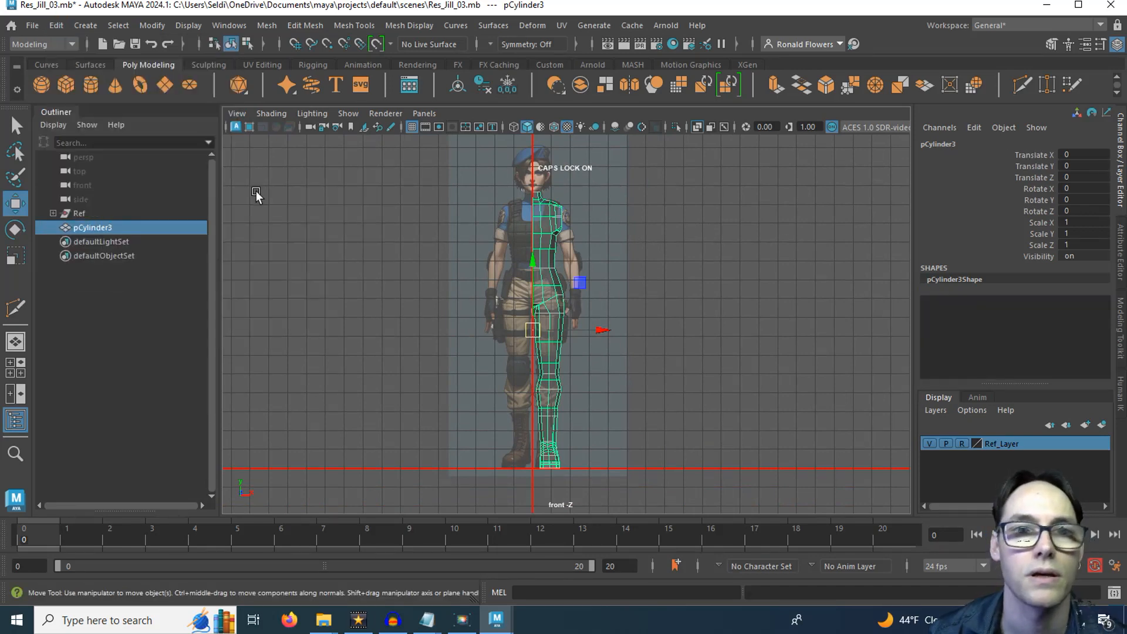
- Mirror the half-body as a copy across the world X axis, without cutting geometry, combined with the original and with border vertices merged
left_click(257, 28)
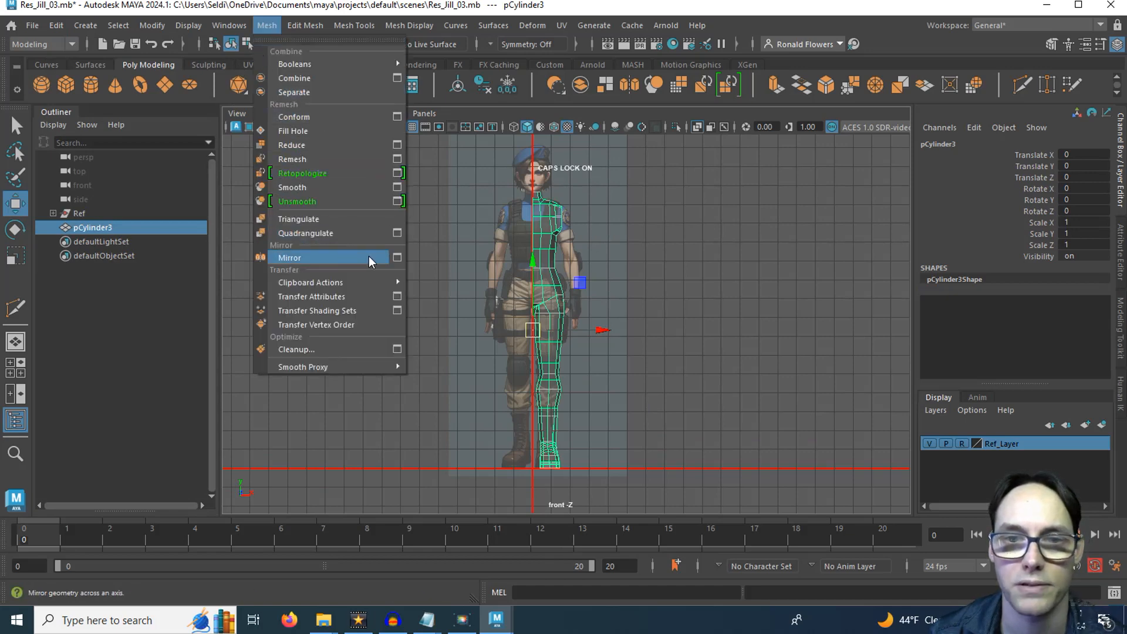
left_click(397, 258)
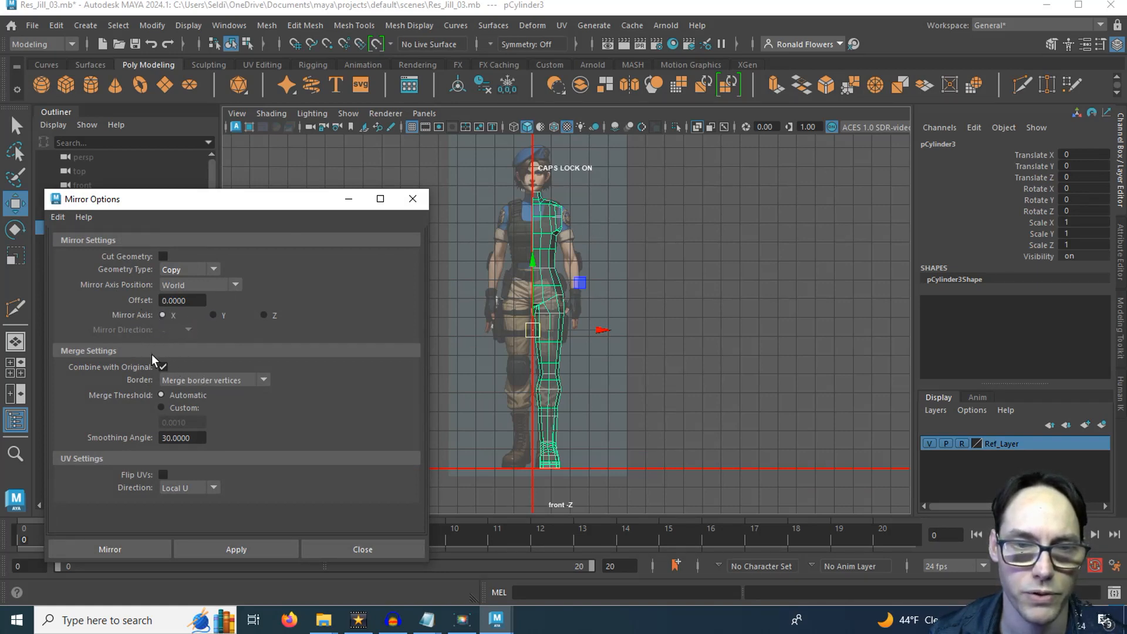
left_click(138, 548)
key("space")
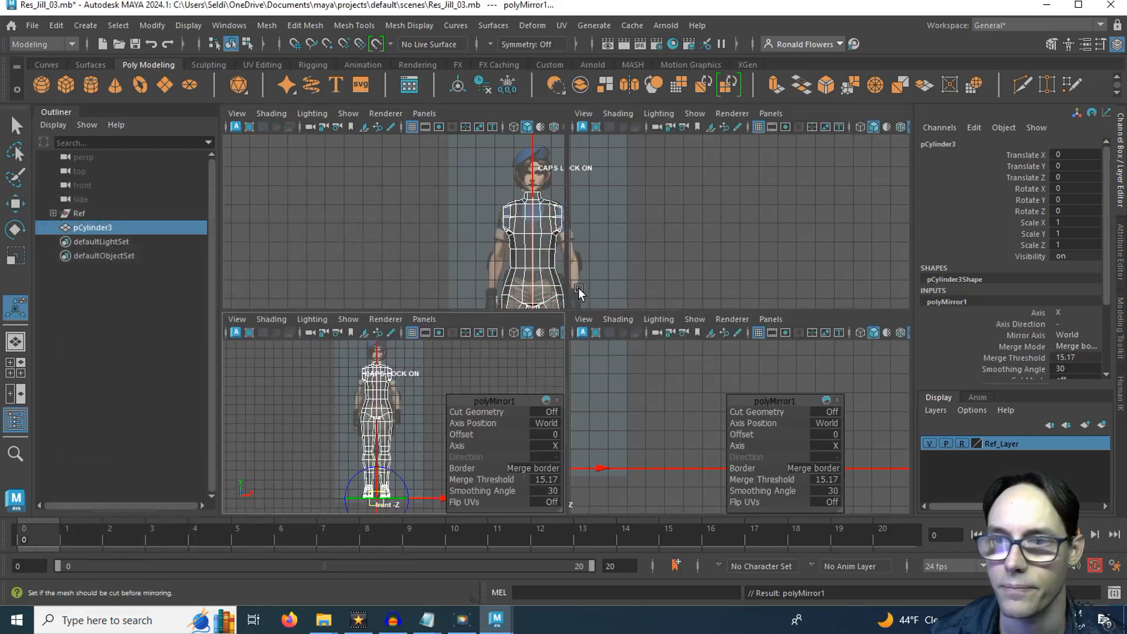
key("space")
left_click(458, 320)
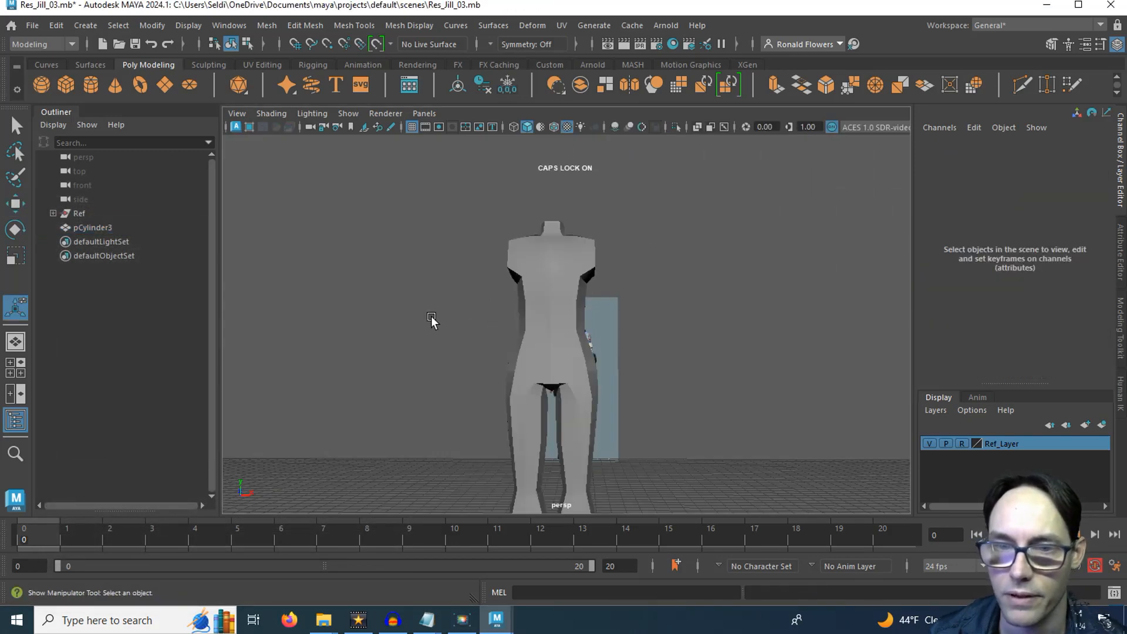
left_click_drag(433, 319, 396, 339, "alt")
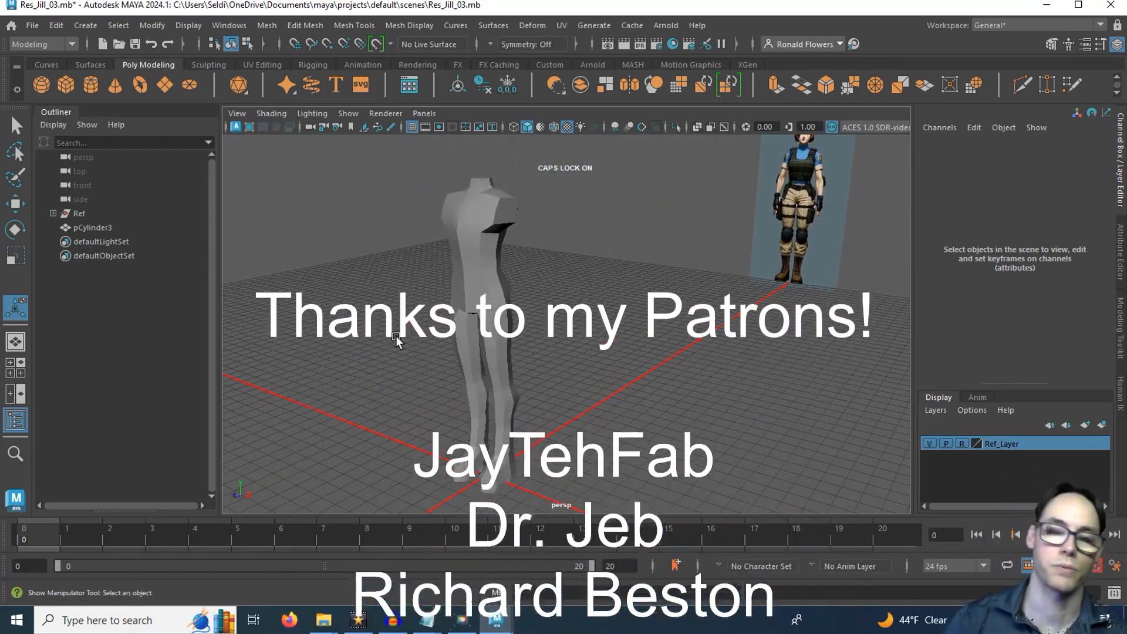